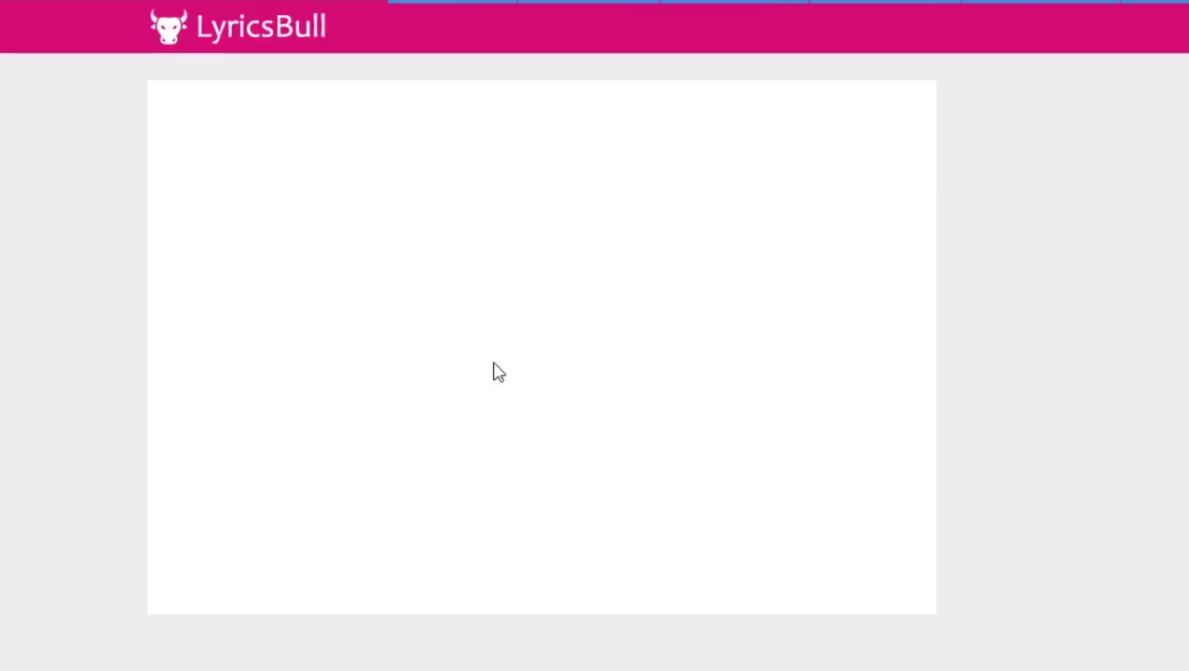
Create a new composition named Vaathi lyrical
scroll(489, 369, down, 5)
scroll(478, 356, down, 3)
scroll(461, 351, down, 6)
scroll(461, 352, up, 5)
scroll(172, 256, down, 7)
drag(162, 306, 266, 422)
scroll(265, 422, down, 1)
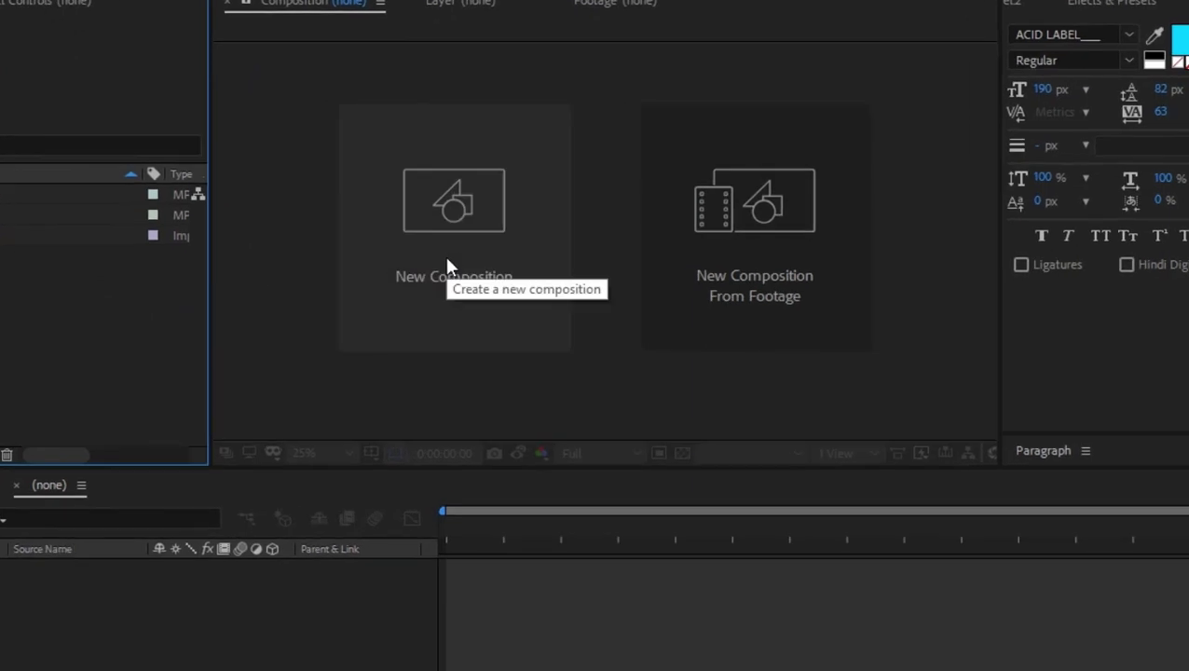
click(448, 268)
text(Vaathi lyrical)
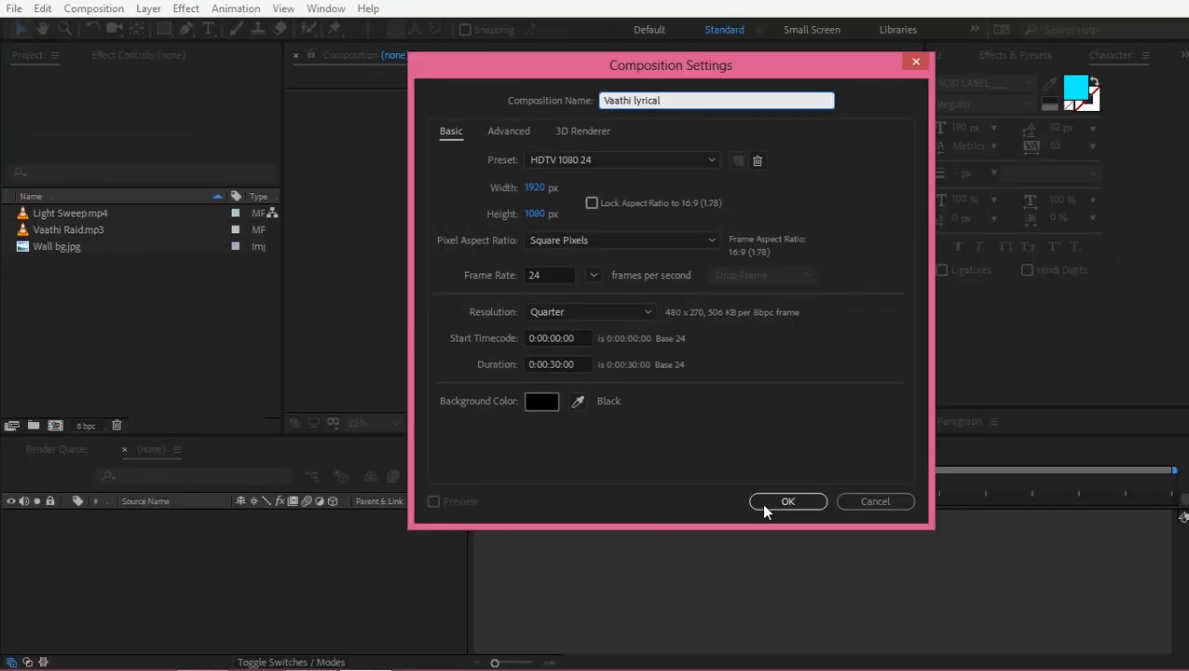
click(781, 503)
Add Wall bg.jpg to the composition and scale it to 34%
mouse_move(79, 260)
mouse_down()
mouse_move(141, 558)
mouse_move(157, 578)
mouse_up()
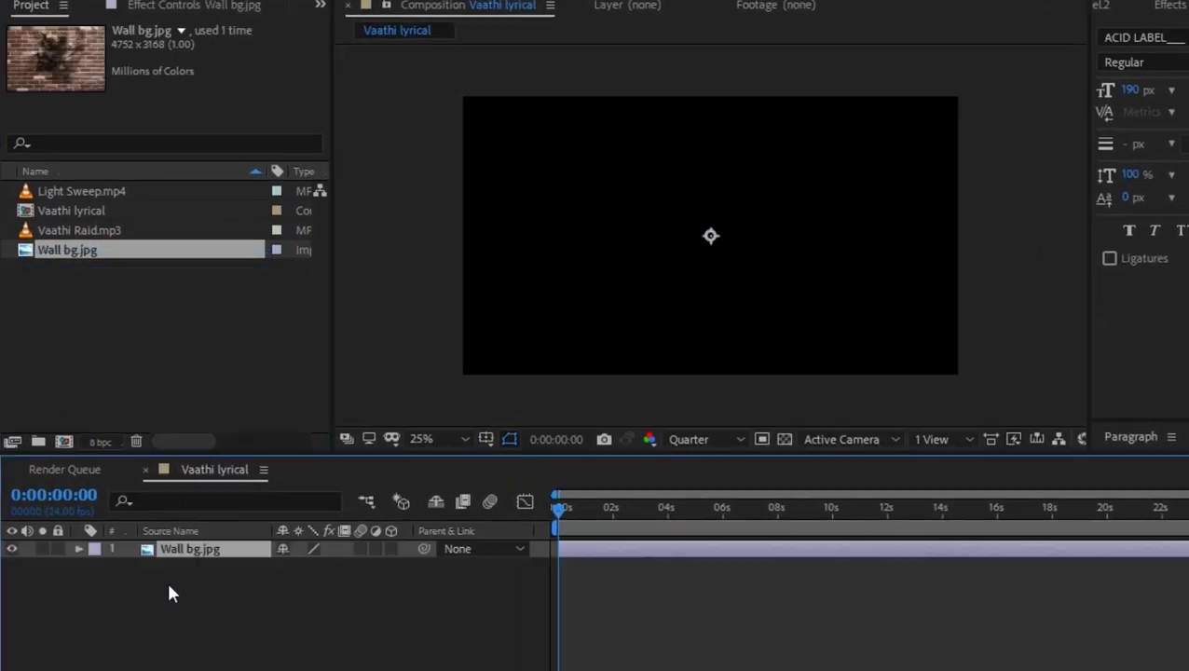
key(s)
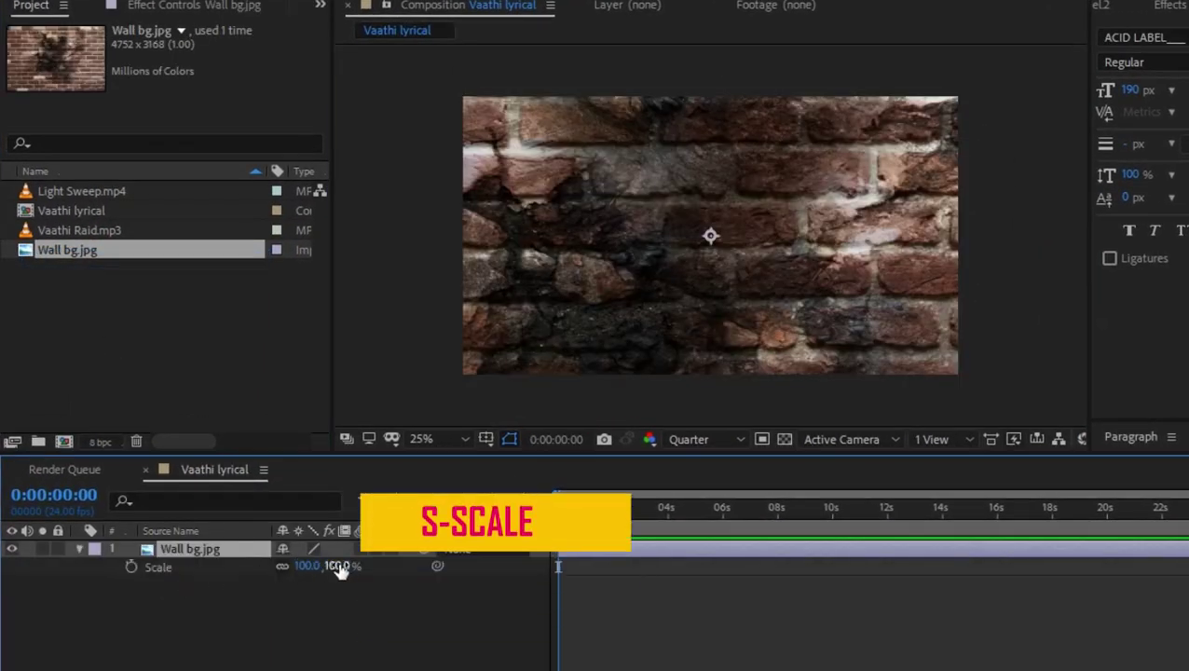
drag(340, 570, 280, 576)
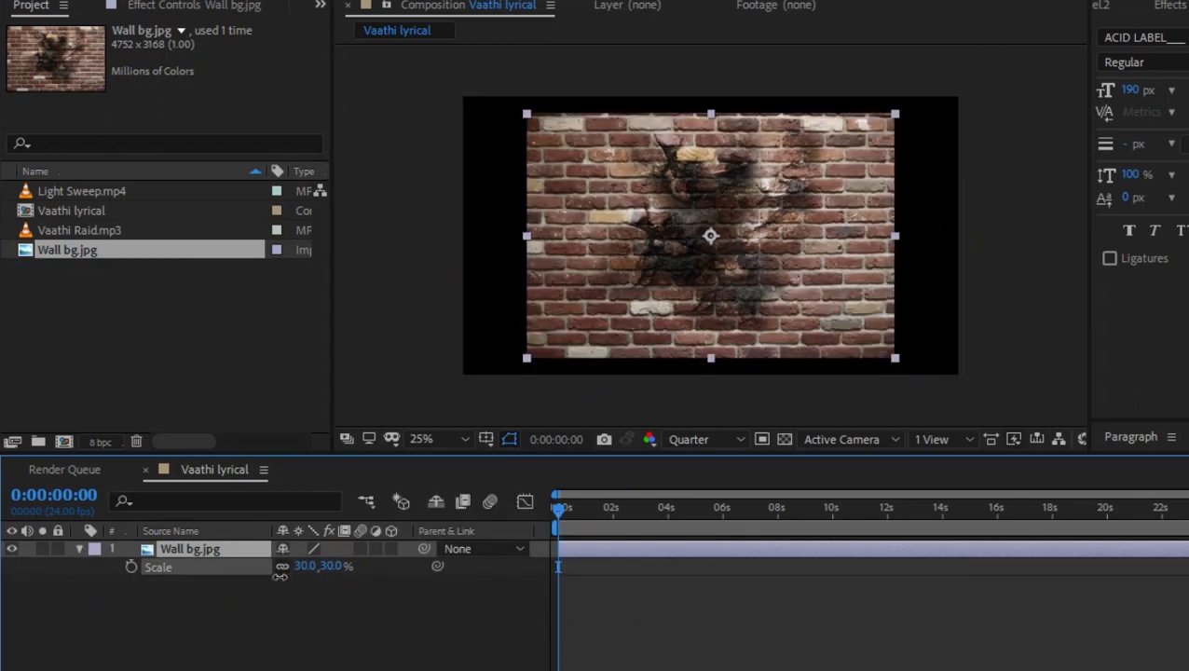
drag(279, 575, 294, 574)
click(322, 638)
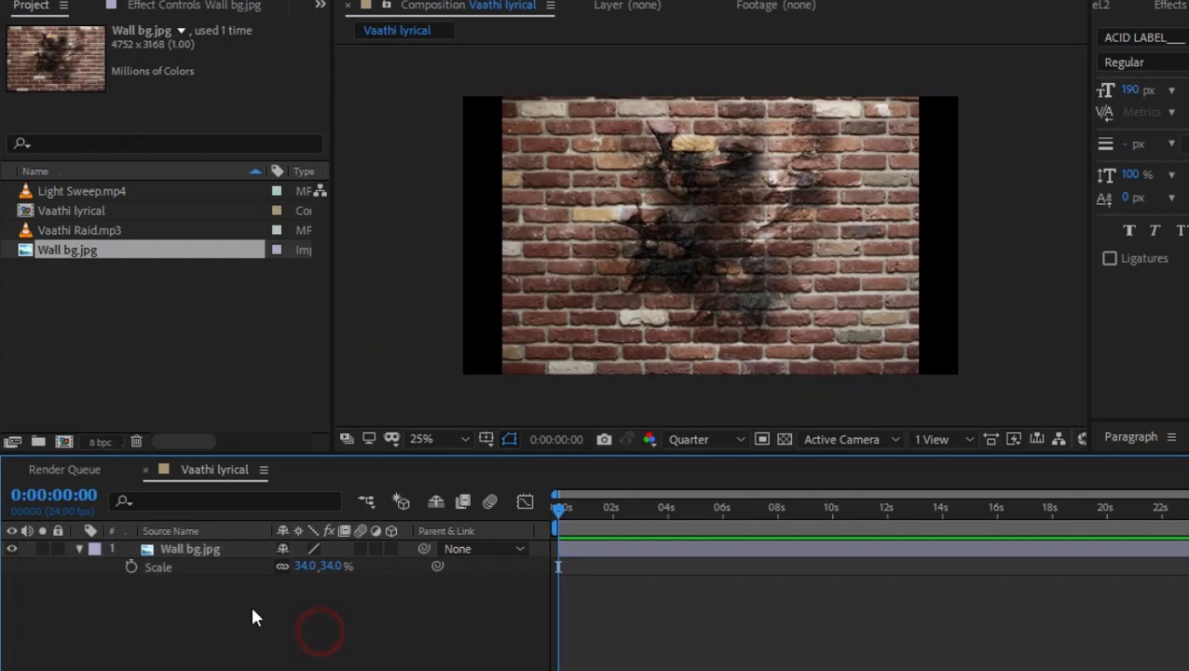
click(79, 550)
click(228, 550)
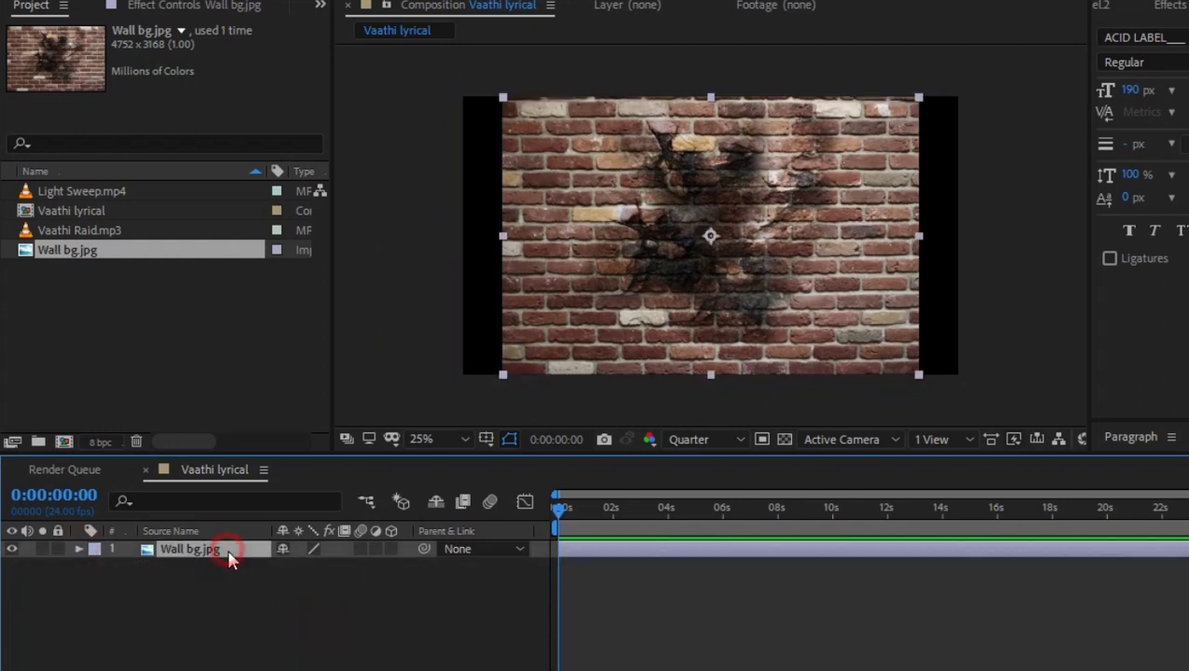
click(167, 14)
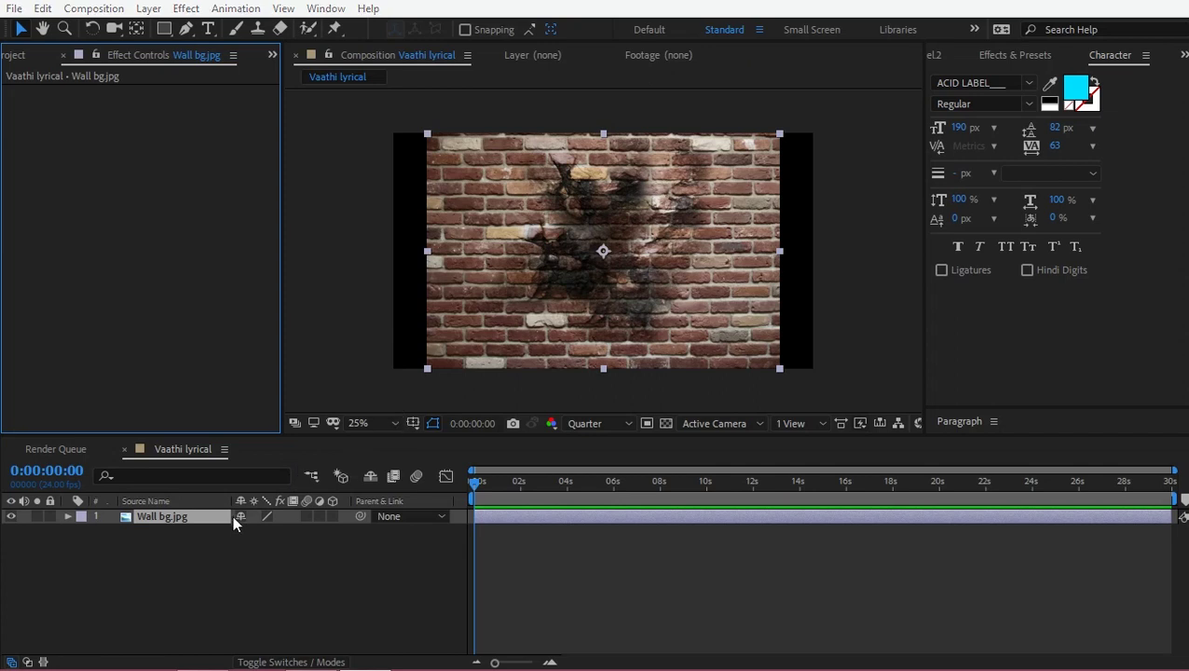
Apply Curves and Tint to the wall and pull the curve down to darken it
key(ctrl+space)
text(curve)
key(Return)
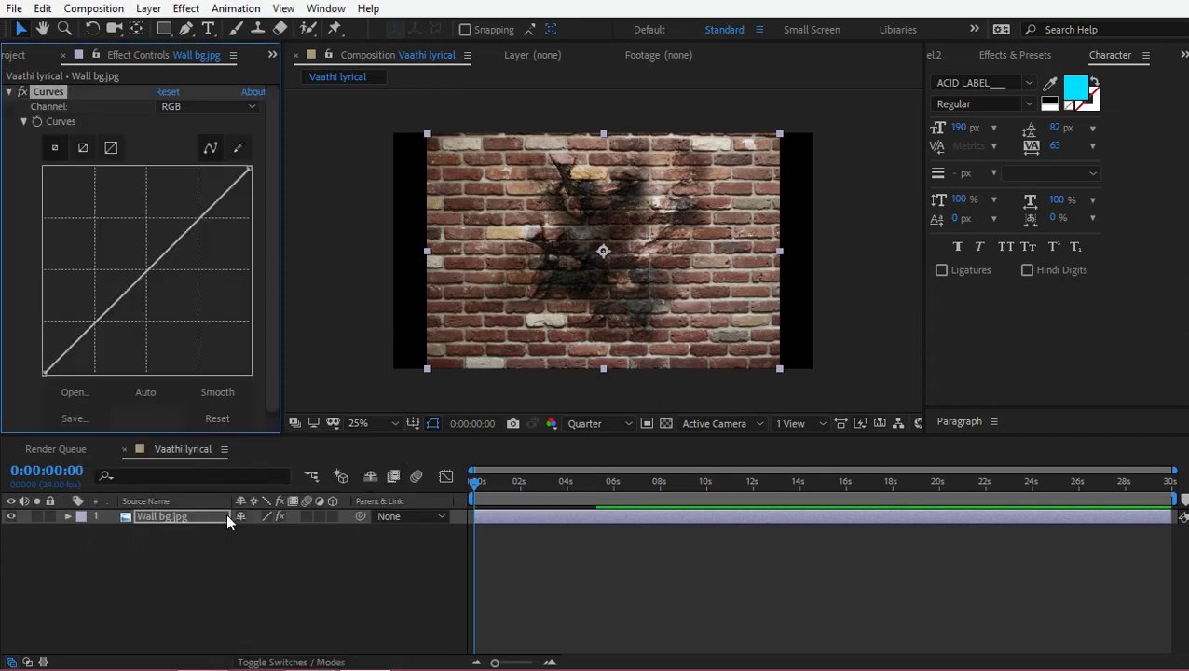
click(1014, 54)
click(1028, 74)
text(tint)
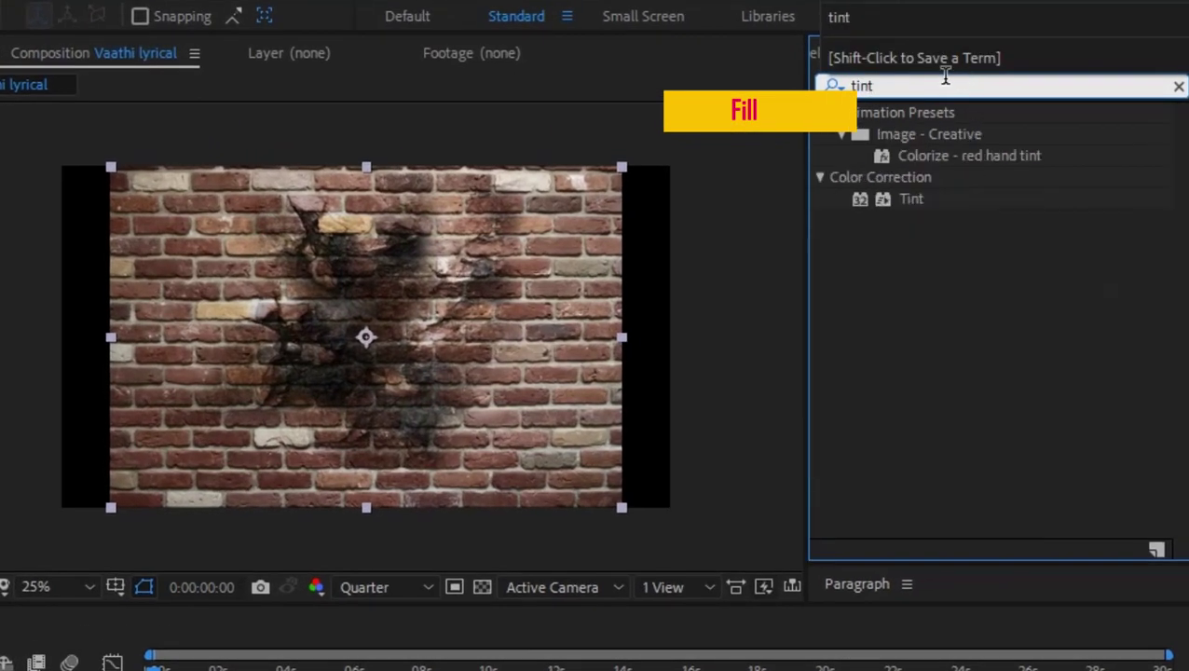
mouse_move(911, 201)
mouse_down()
mouse_move(161, 429)
mouse_move(160, 416)
mouse_up()
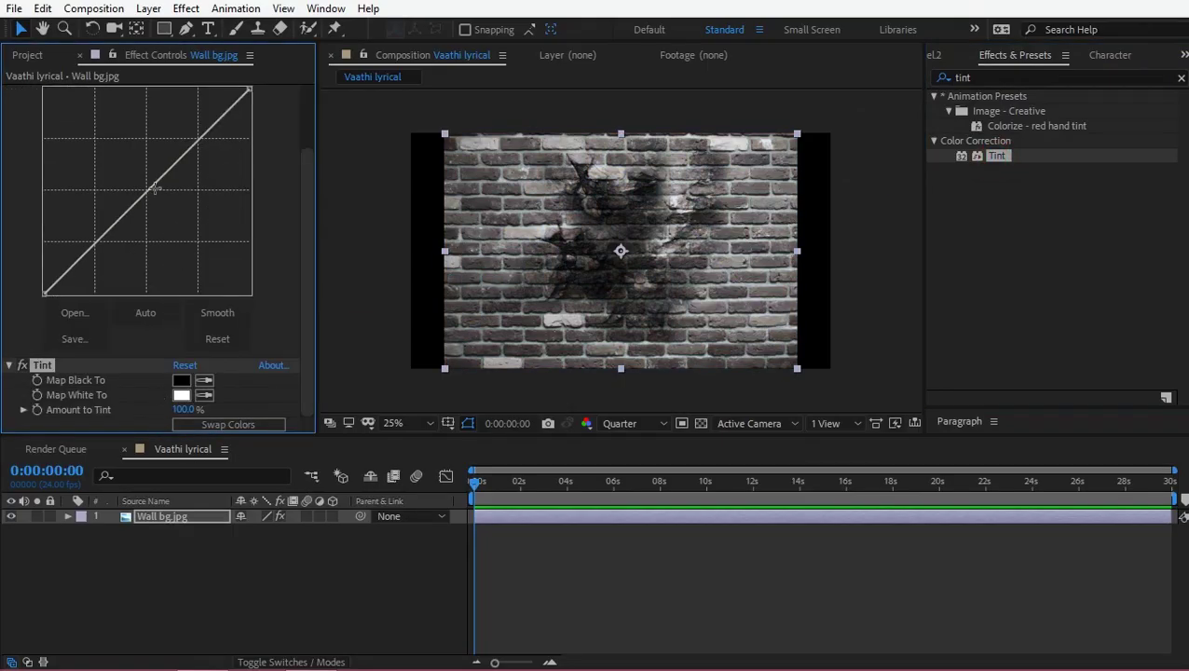
drag(146, 194, 158, 225)
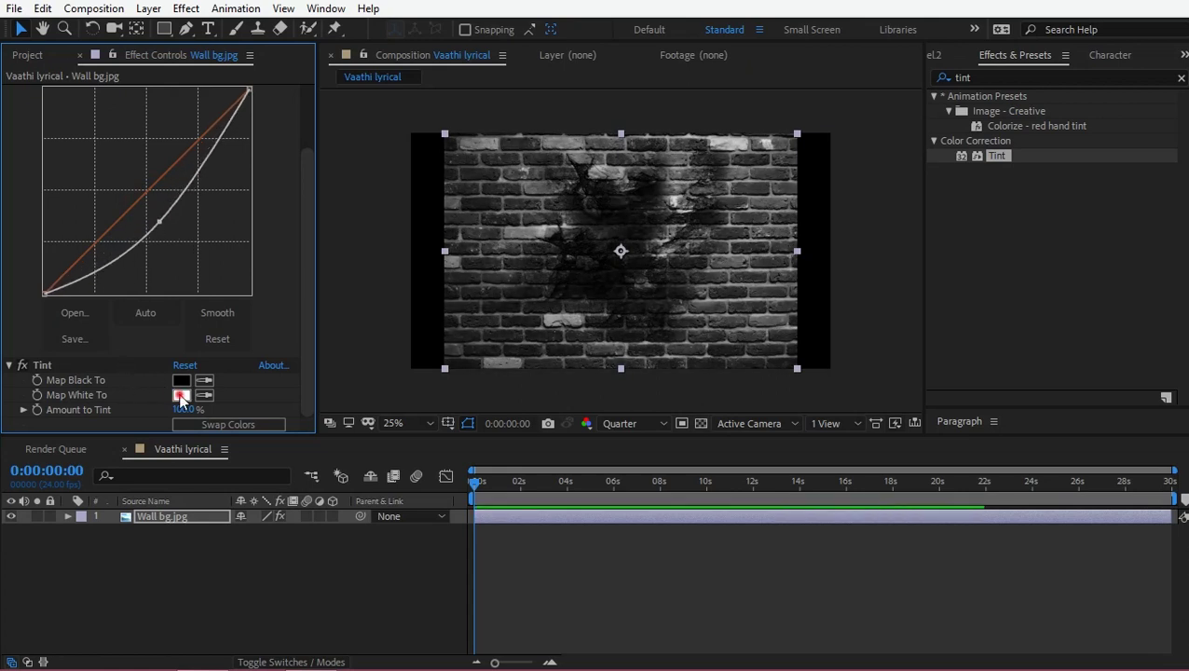
Set Tint's Map White To a mid grey (#818181)
click(179, 396)
drag(818, 251, 792, 232)
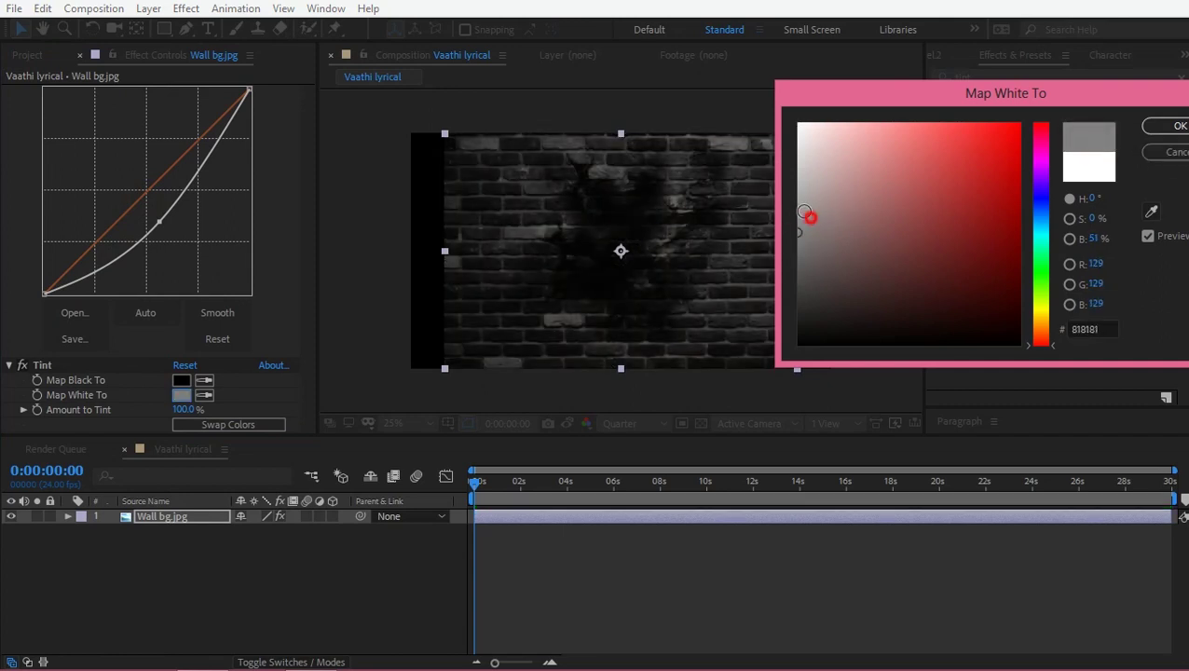
drag(804, 213, 794, 193)
key(Return)
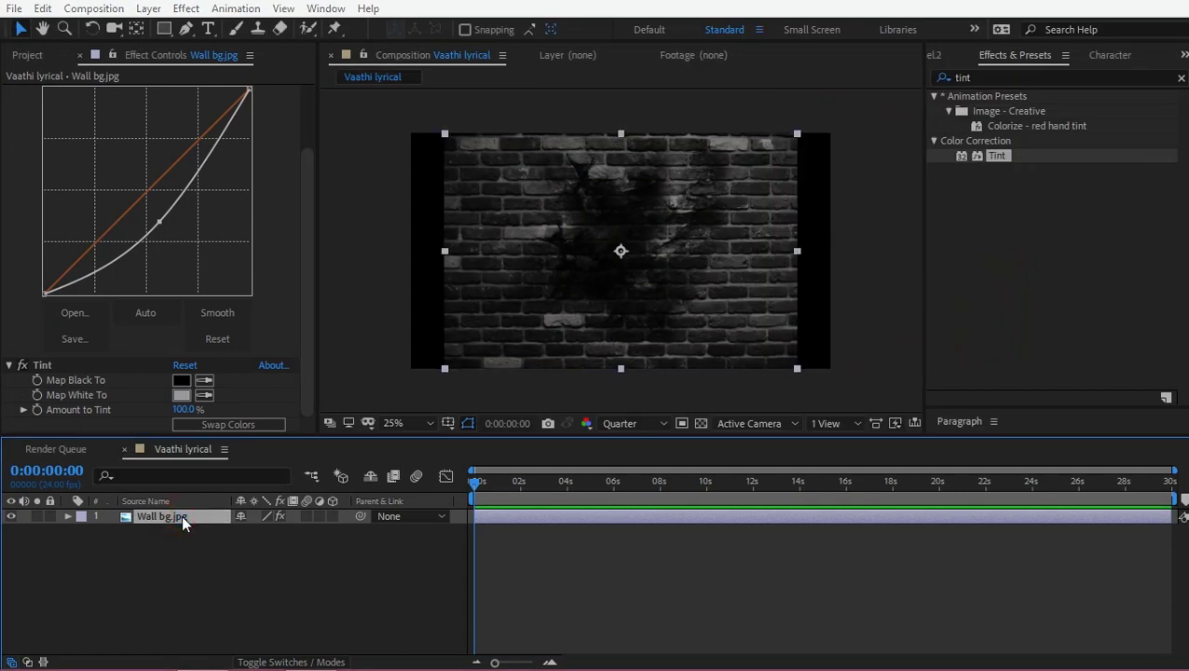
Pre-compose the wall layer into a composition named Wall
key(ctrl+shift+c)
text(Wall)
key(Return)
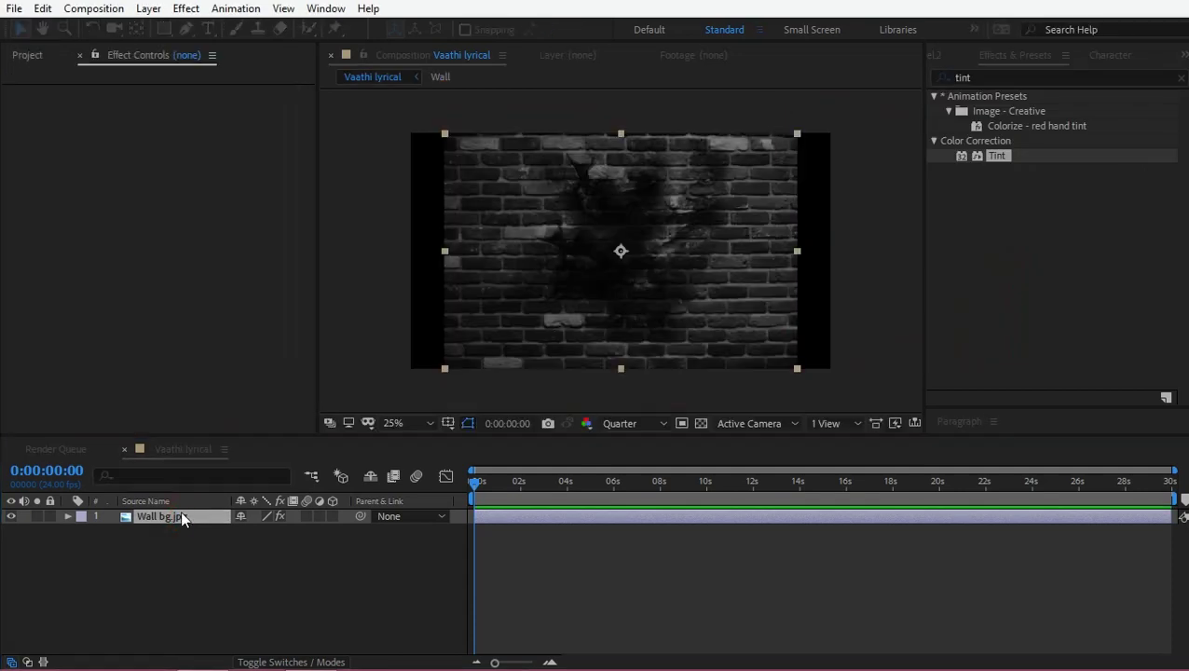
Apply Motion Tile to Wall with output width 410, height 330 and Mirror Edges on
click(231, 580)
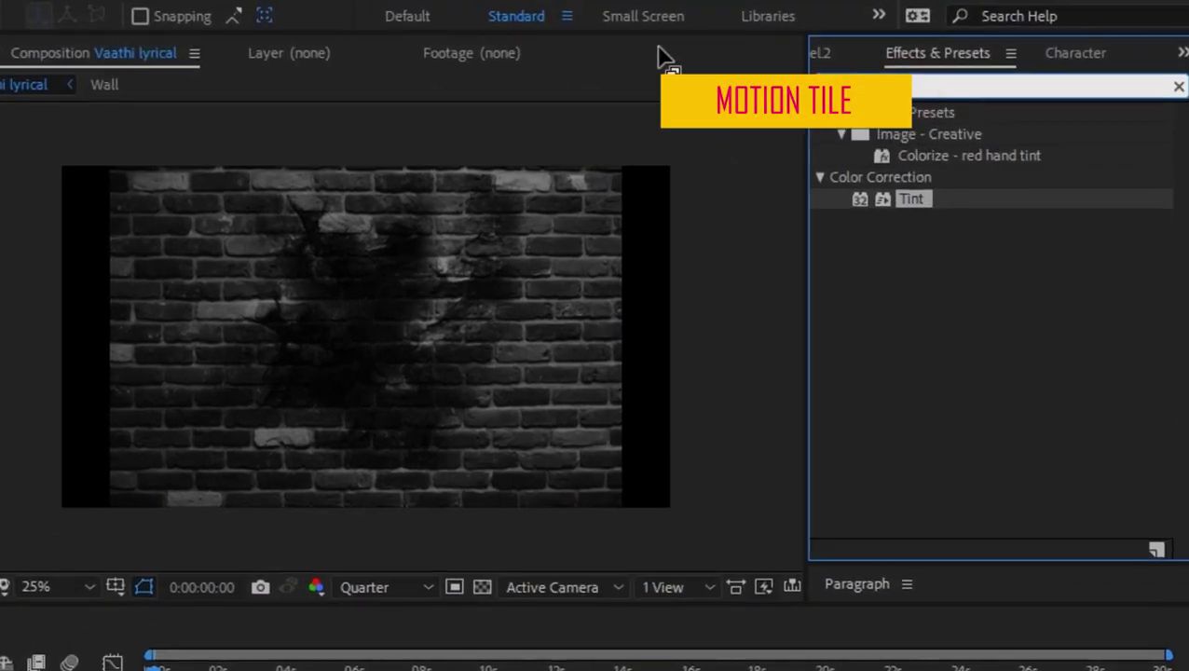
text(motion)
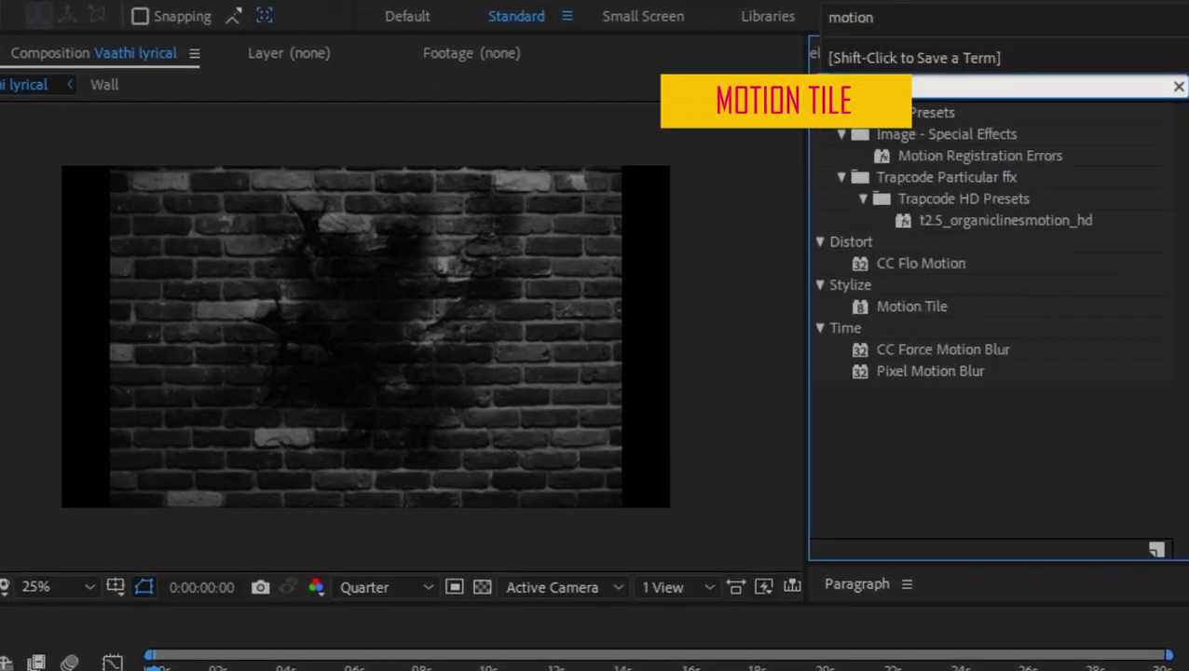
drag(909, 305, 576, 250)
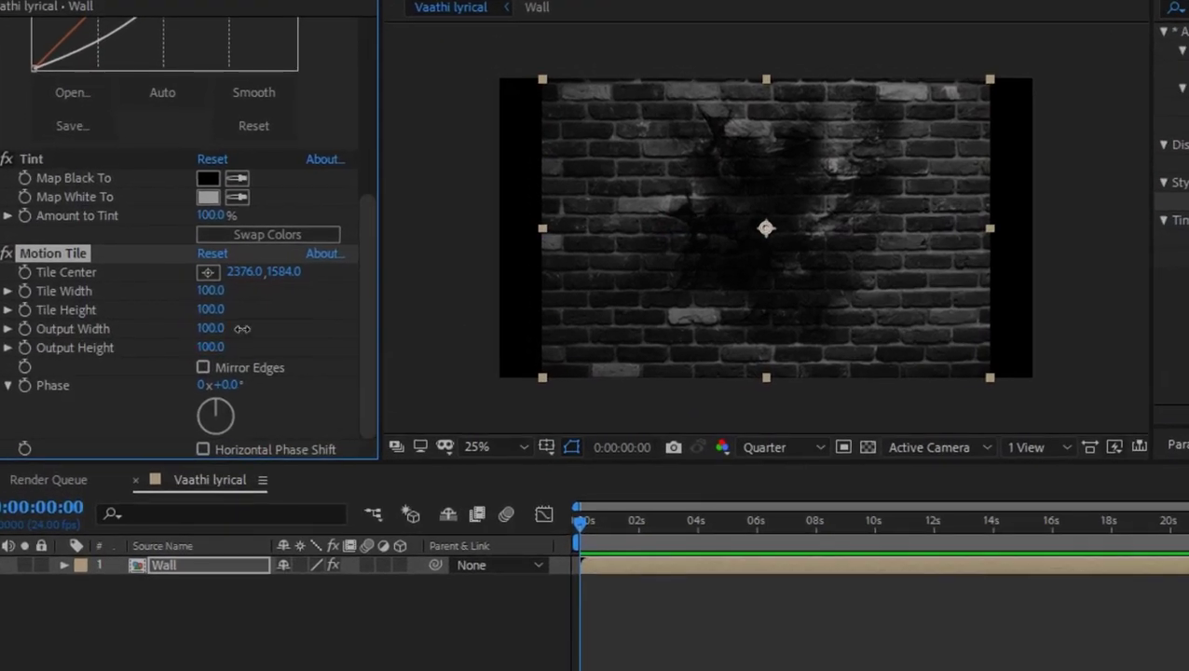
drag(241, 328, 234, 339)
click(211, 347)
text(330)
key(Return)
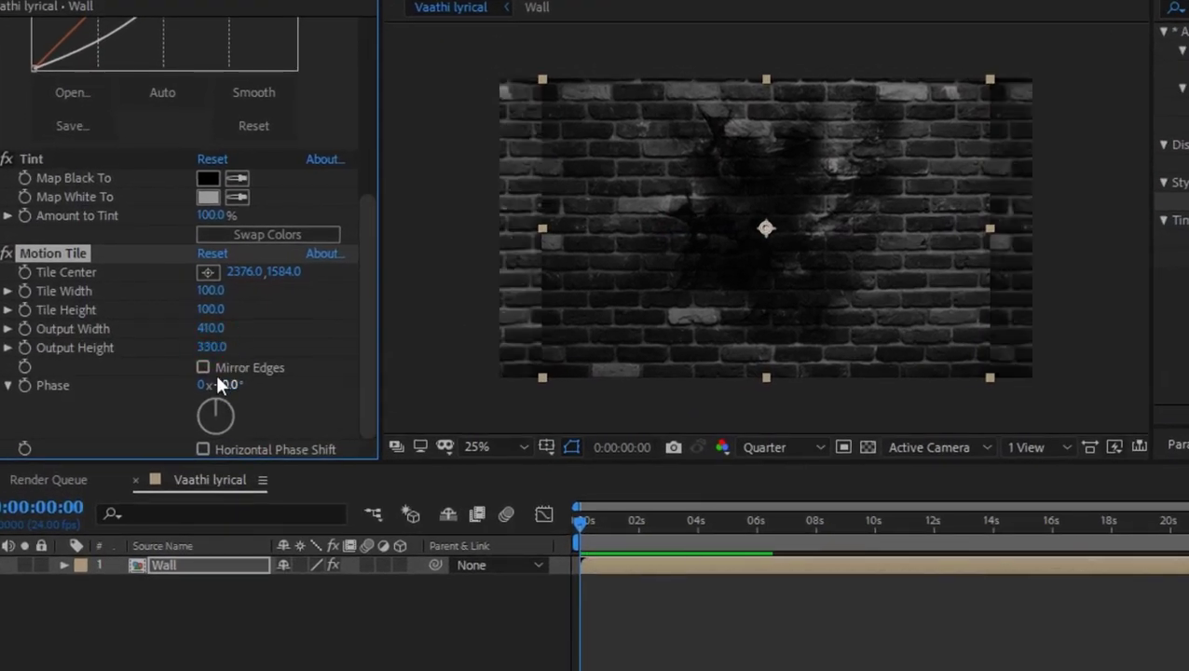
click(205, 367)
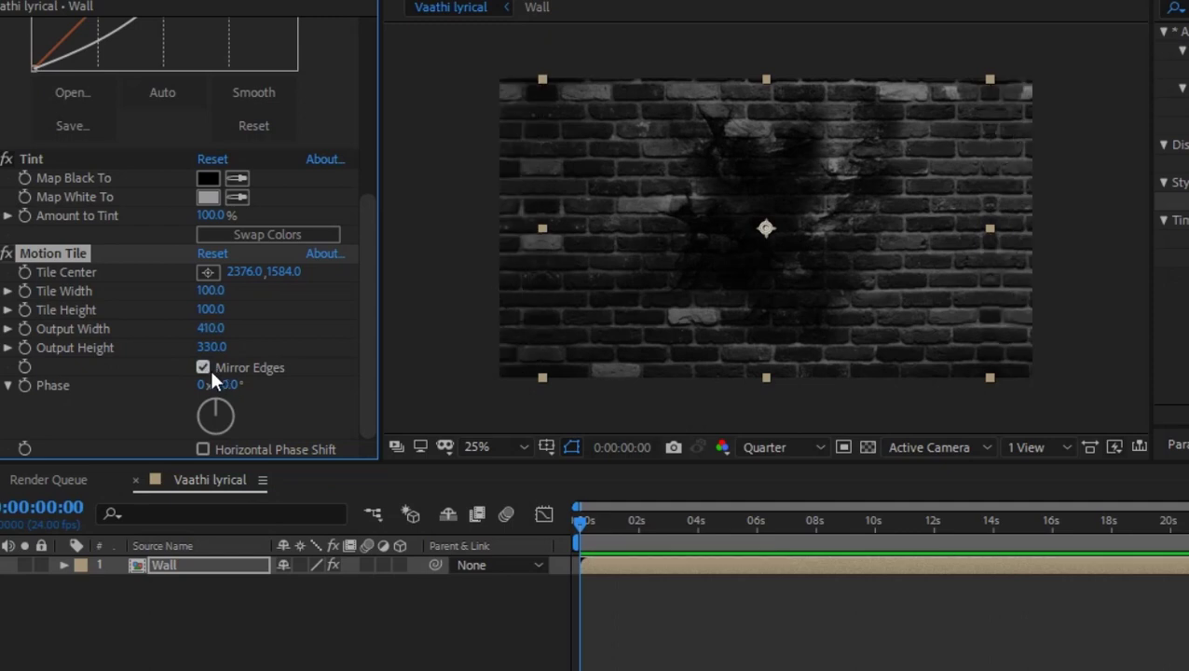
click(334, 627)
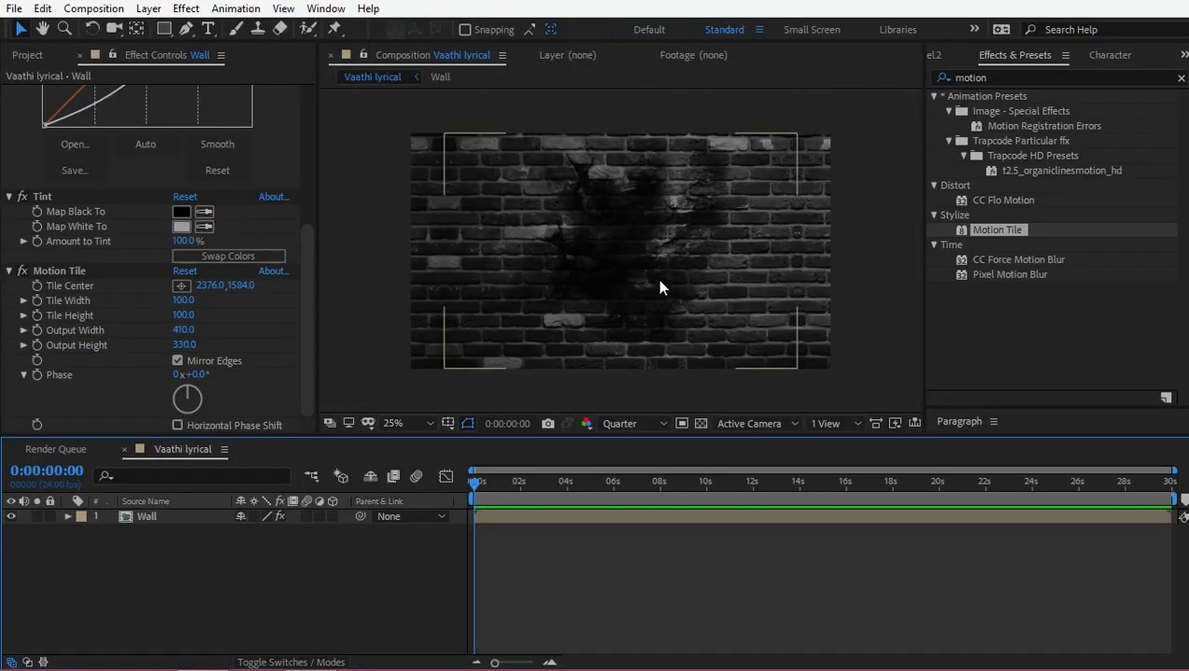
Create a white solid layer named Light
right_click(188, 549)
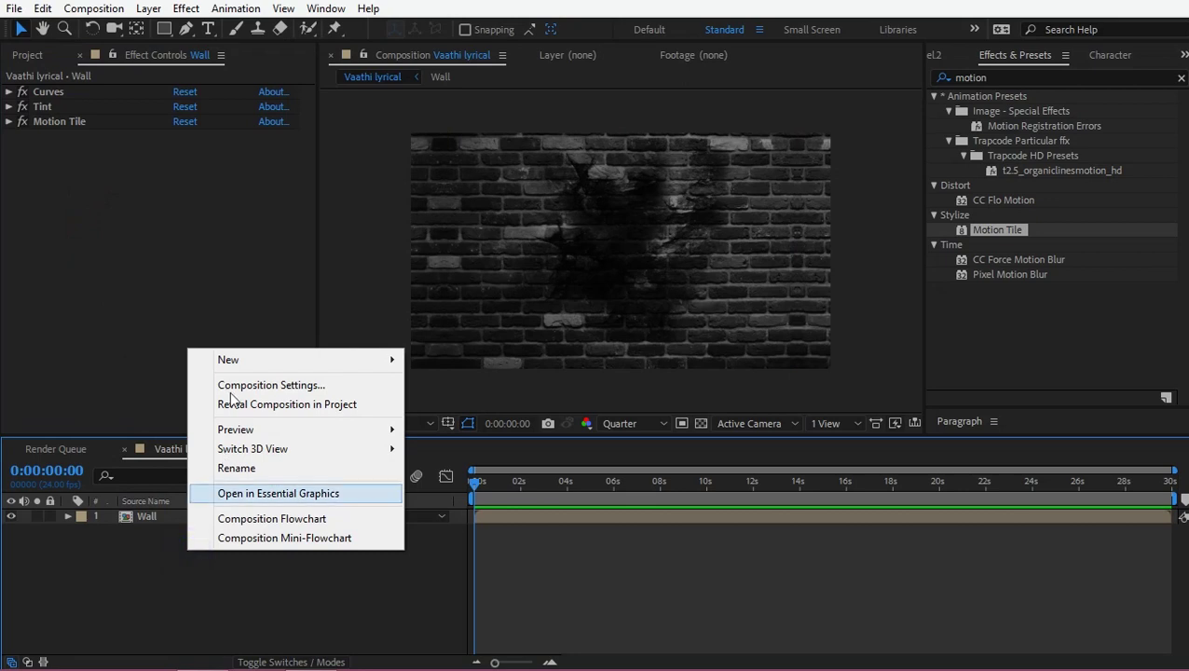
mouse_move(242, 361)
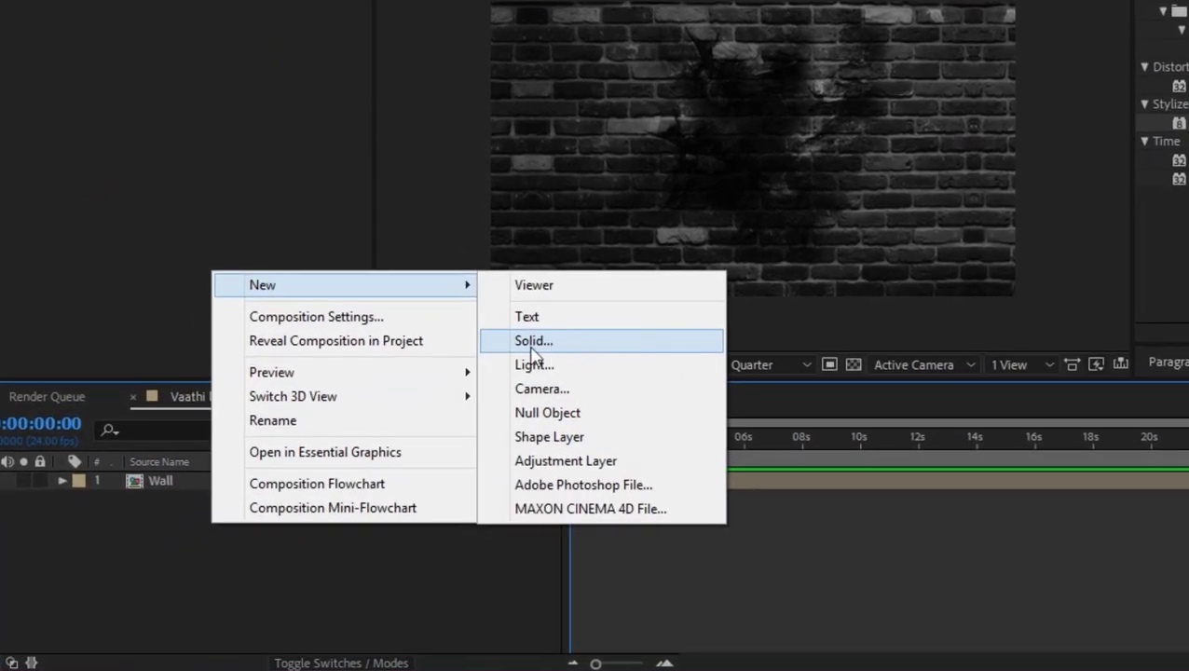
click(451, 401)
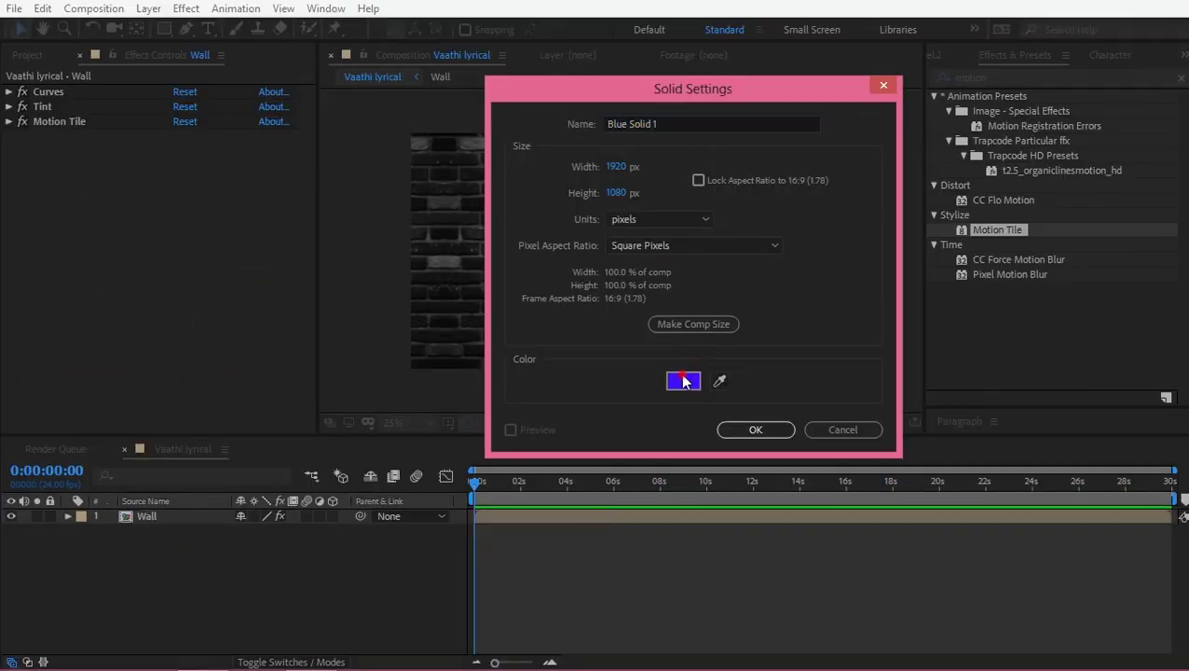
click(683, 380)
drag(869, 156, 735, 59)
key(Return)
click(703, 122)
key(ctrl+a)
text(Light)
key(Return)
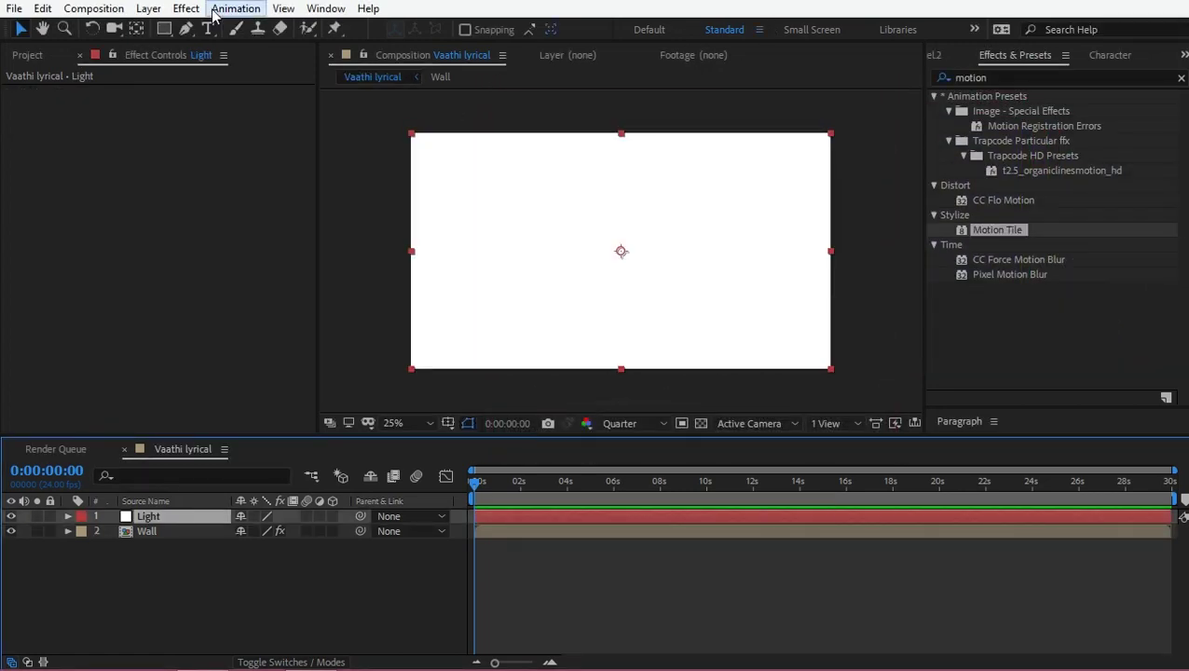
Draw an elliptical mask on the right of Light and feather it to about 616 px
click(164, 28)
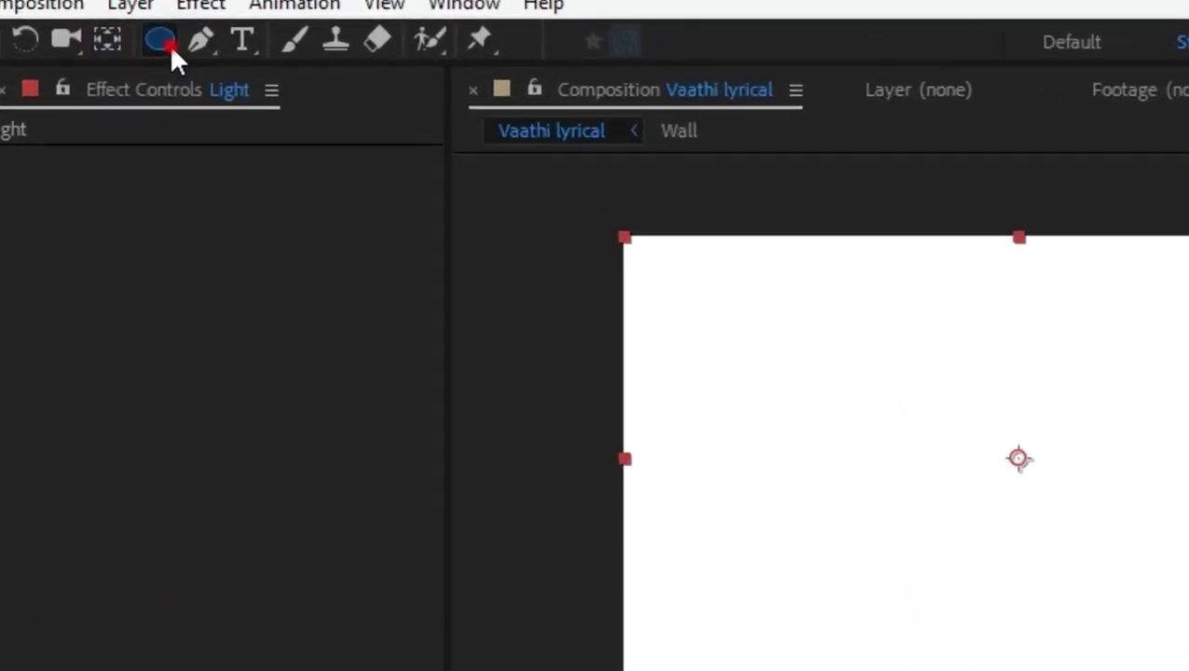
click(224, 111)
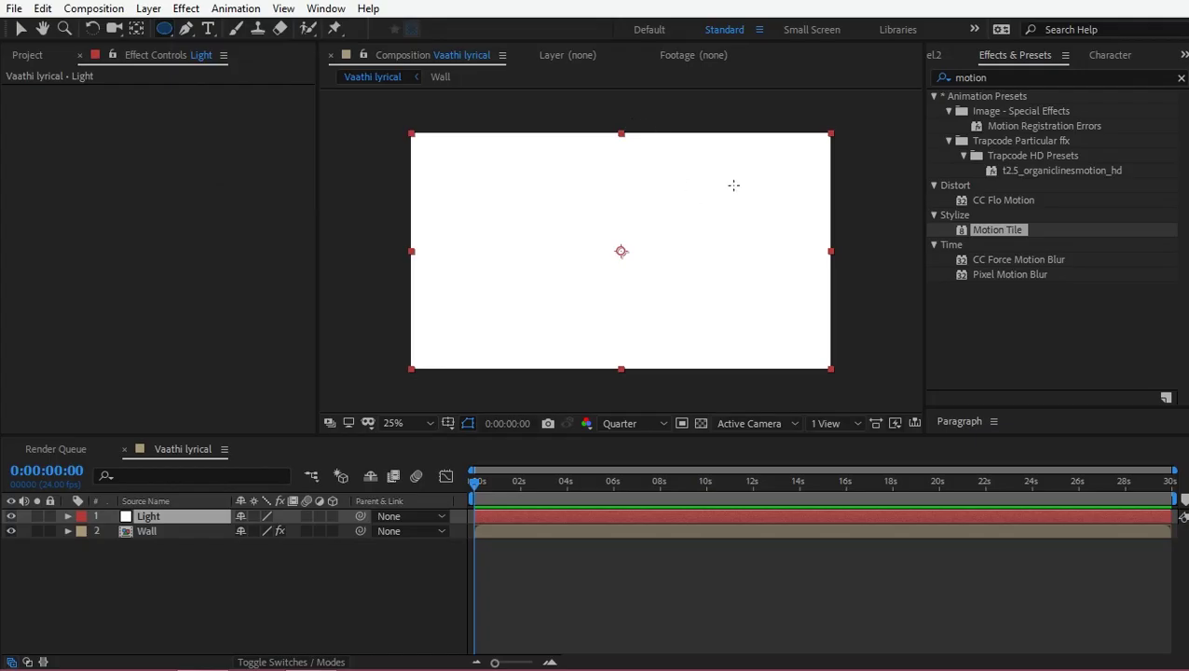
mouse_move(733, 185)
mouse_down()
mouse_move(905, 350)
mouse_move(913, 337)
mouse_up()
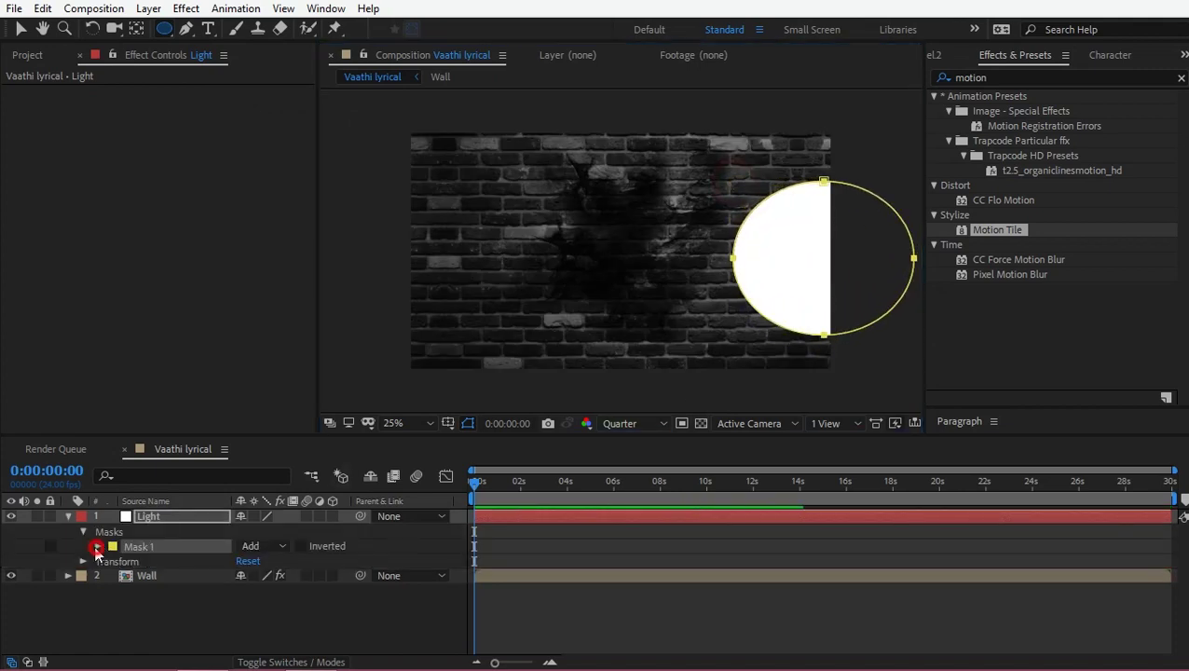
click(98, 546)
drag(319, 556, 392, 555)
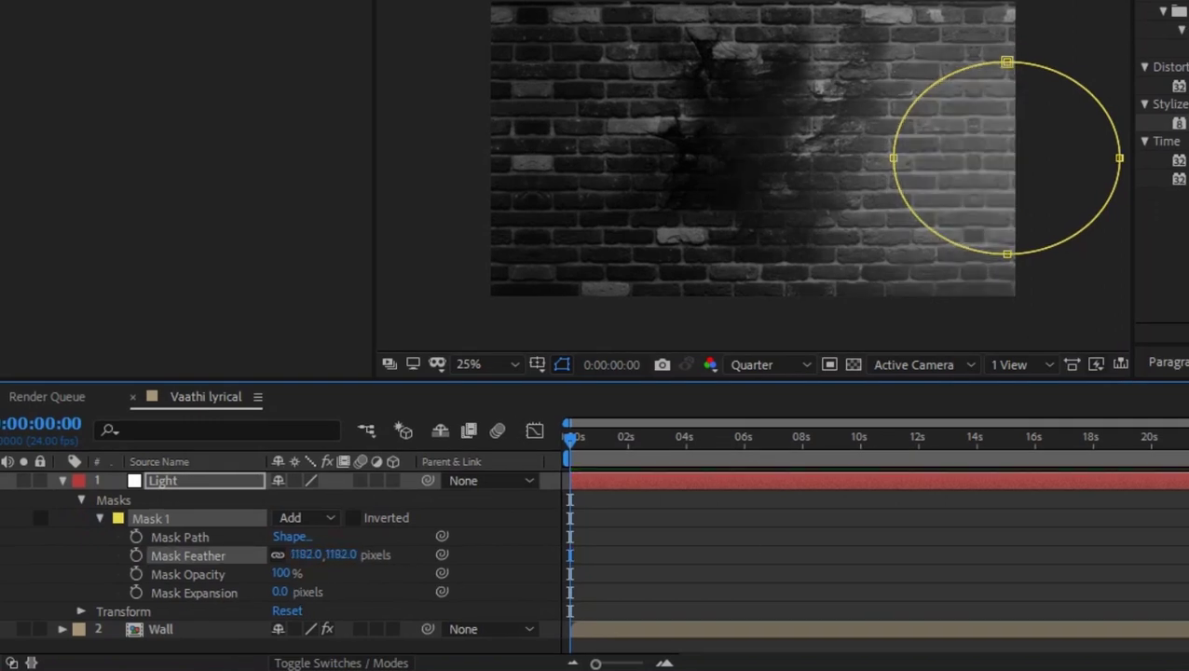
drag(320, 554, 276, 575)
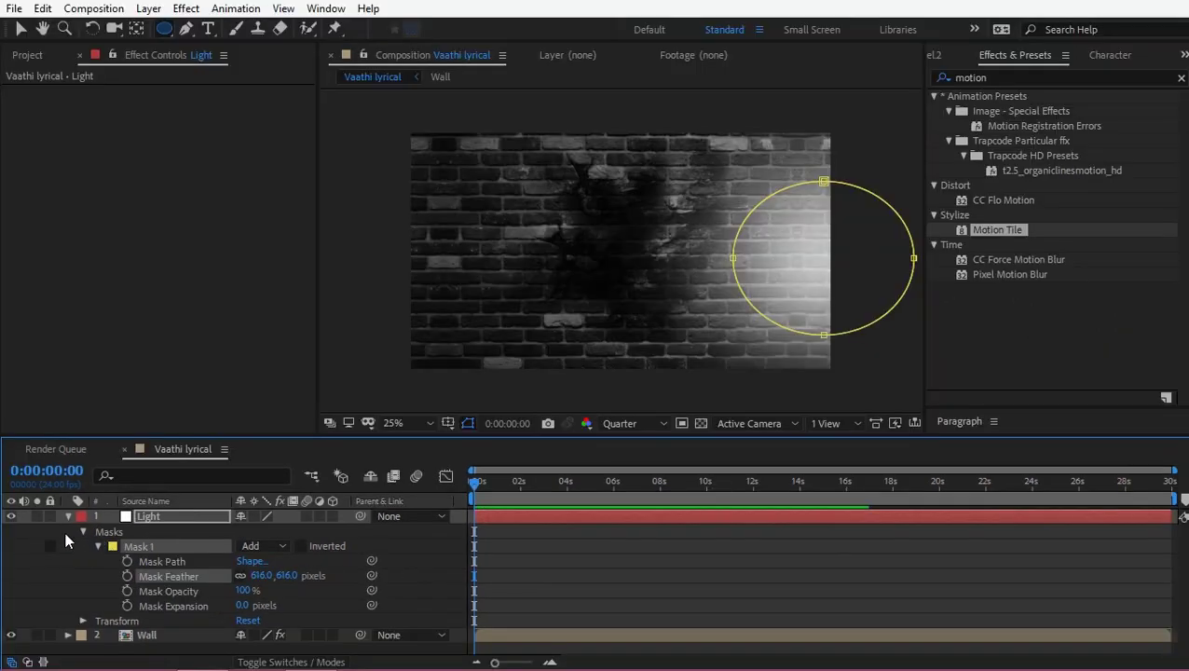
click(67, 516)
Set the Light layer's blend mode to Soft Light
click(279, 661)
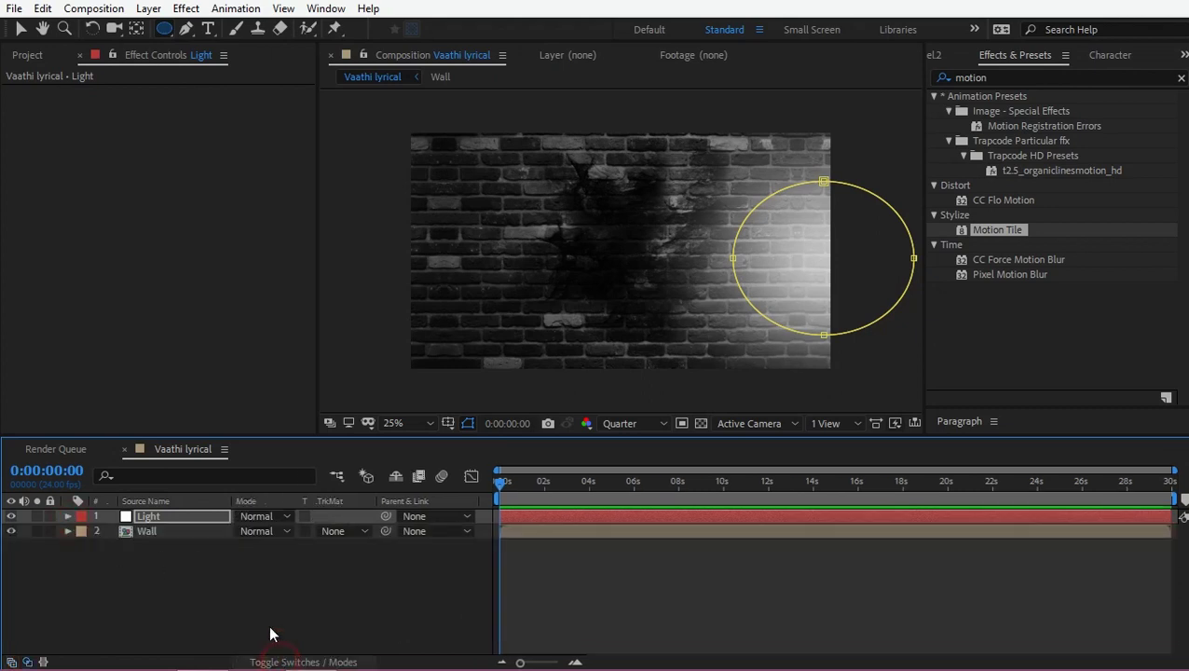
click(266, 518)
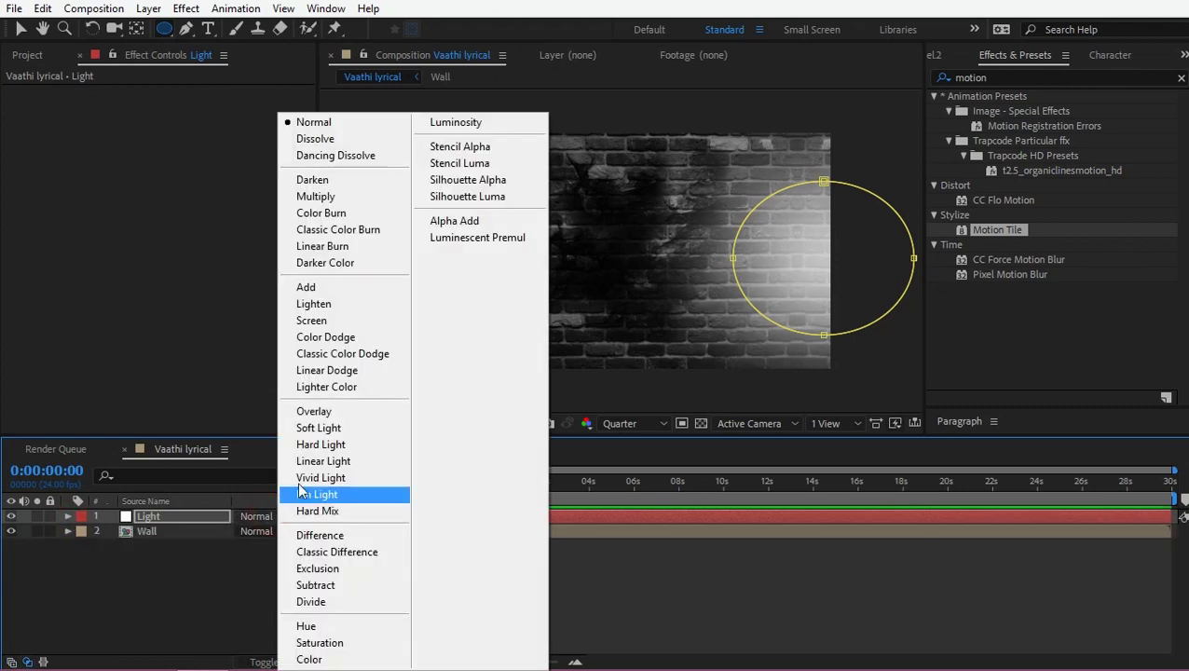
click(308, 428)
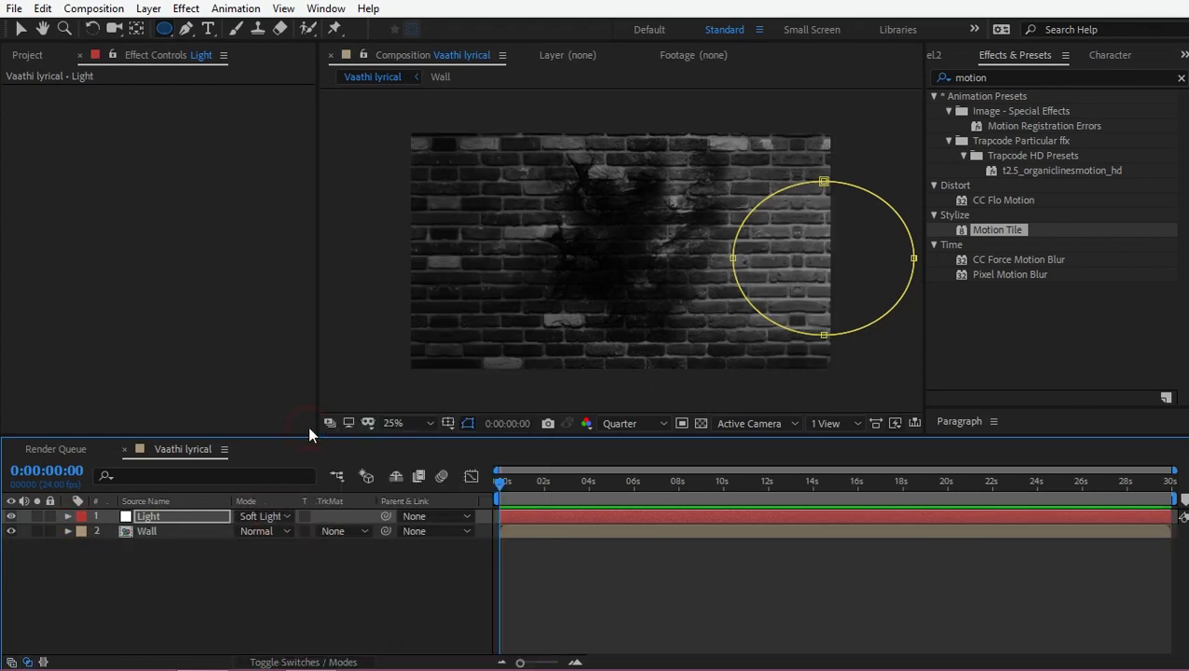
click(299, 559)
scroll(720, 281, up, 2)
scroll(795, 262, down, 2)
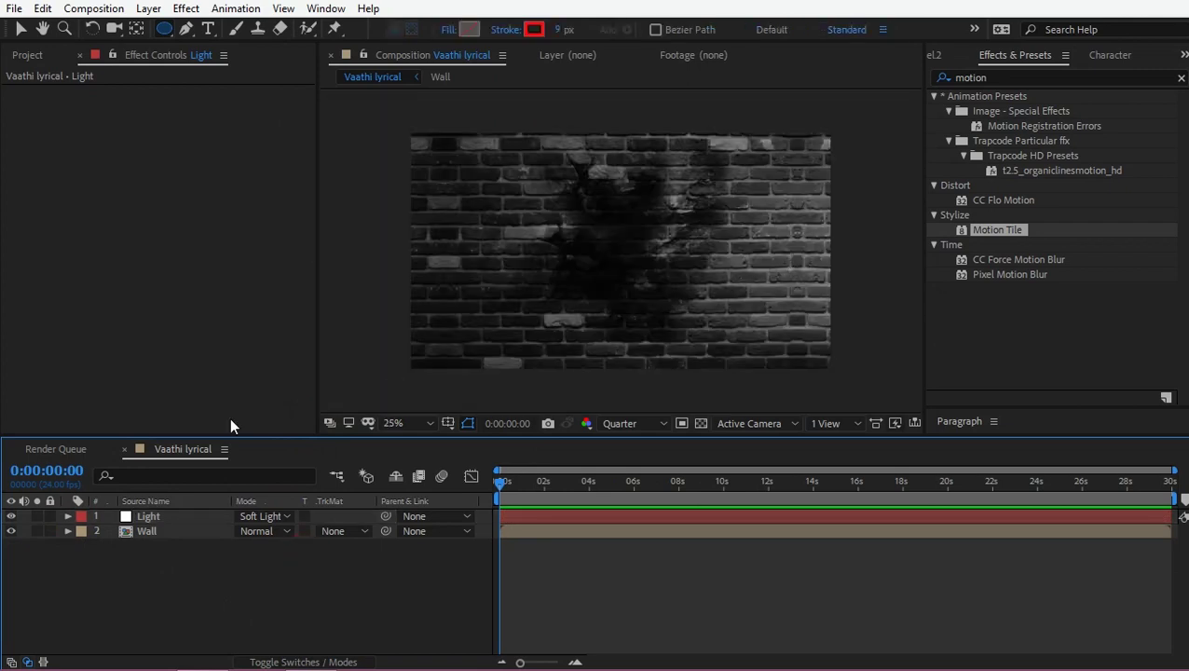
right_click(129, 589)
Create a black solid layer named Black Mask
click(191, 335)
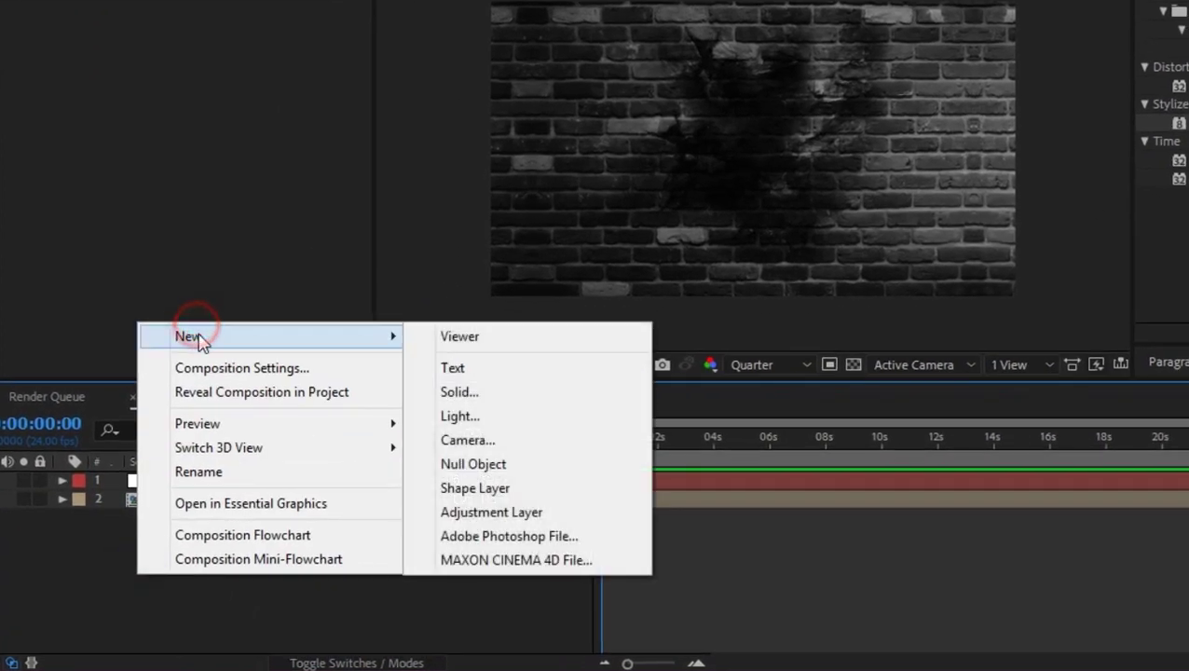
click(475, 391)
click(1047, 163)
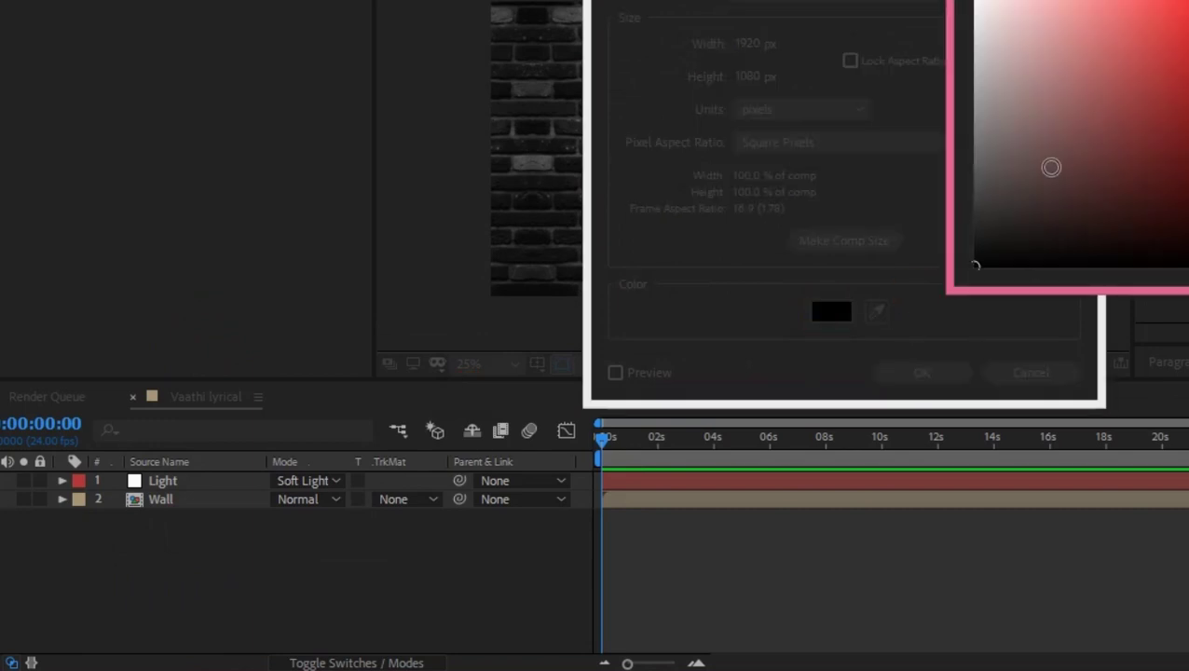
key(Return)
drag(662, 124, 630, 131)
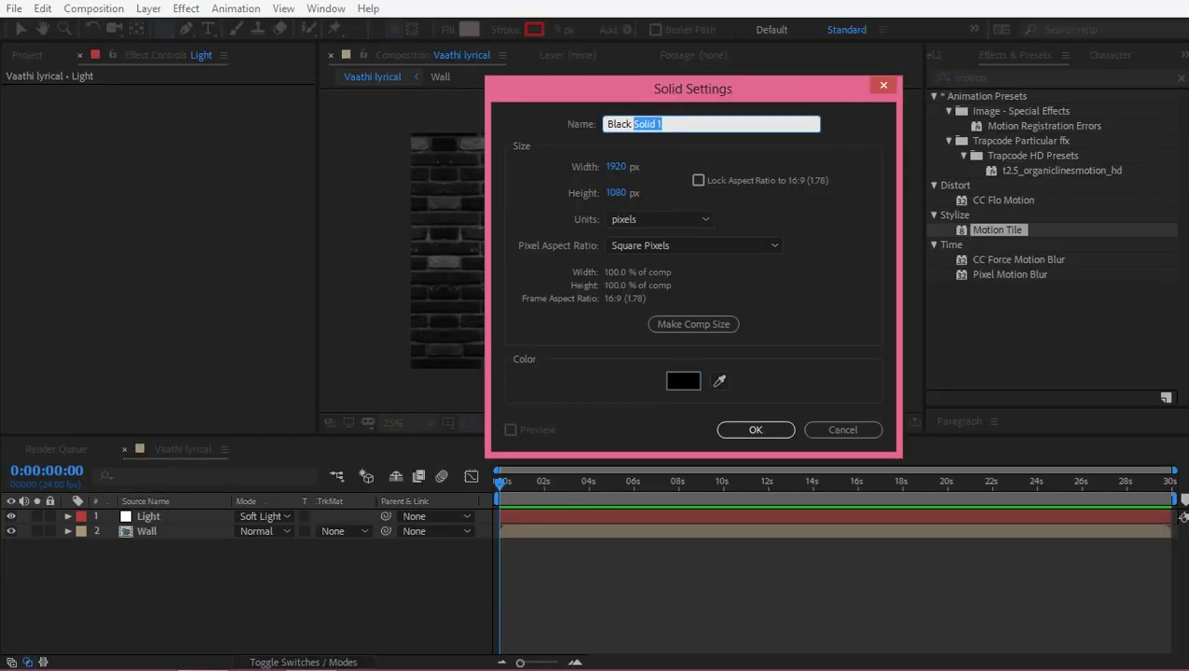
text(Mask)
key(Return)
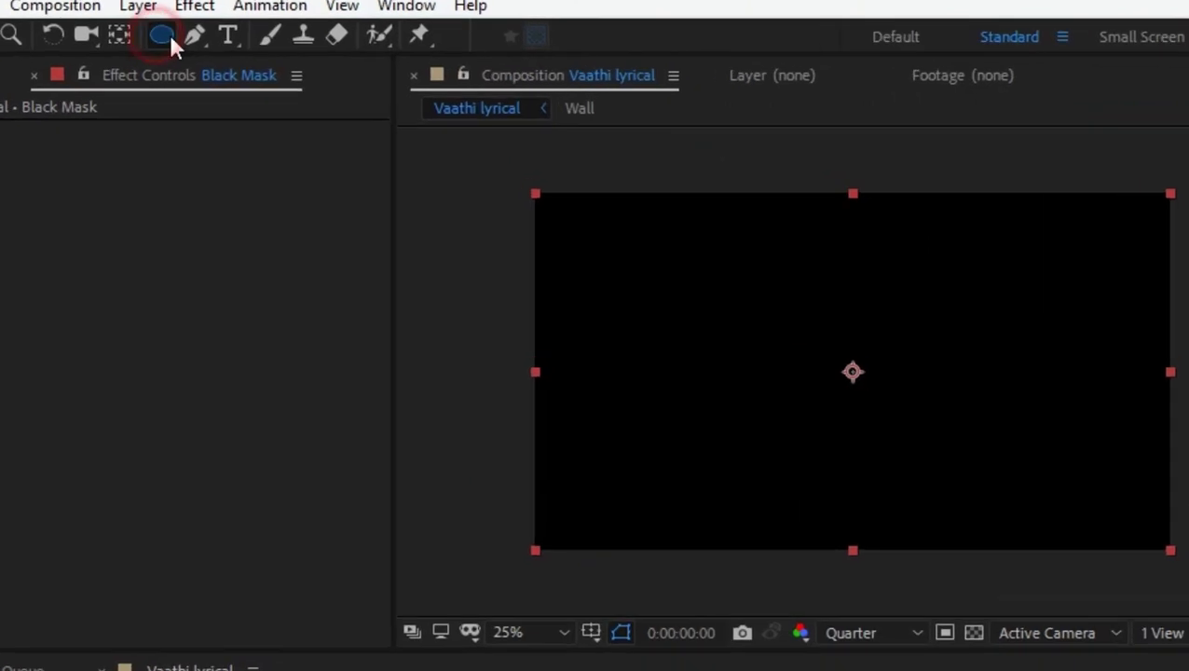
Add a full-layer ellipse mask set to Subtract with about 459 px feather
drag(163, 28, 199, 62)
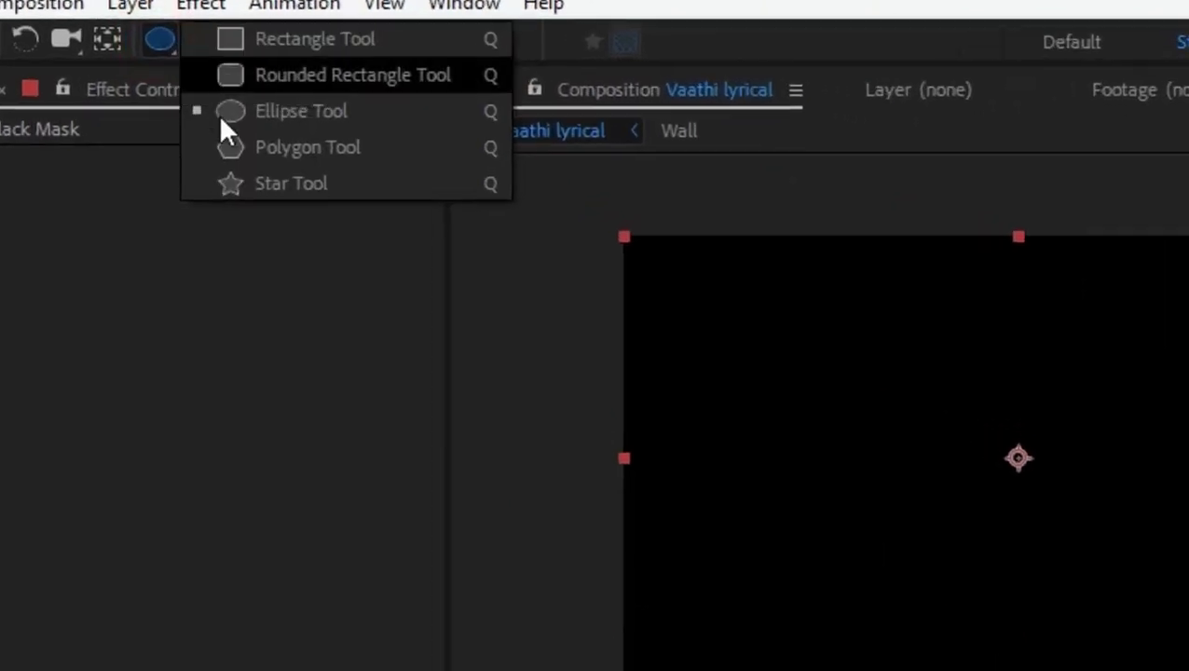
double_click(160, 40)
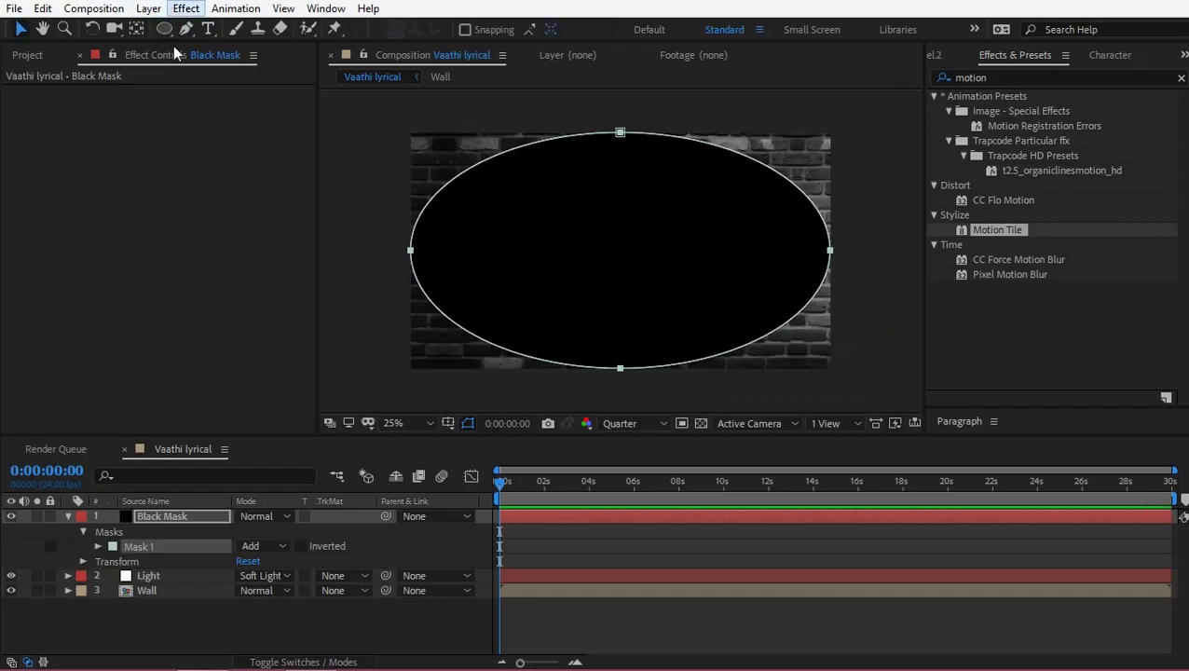
click(262, 546)
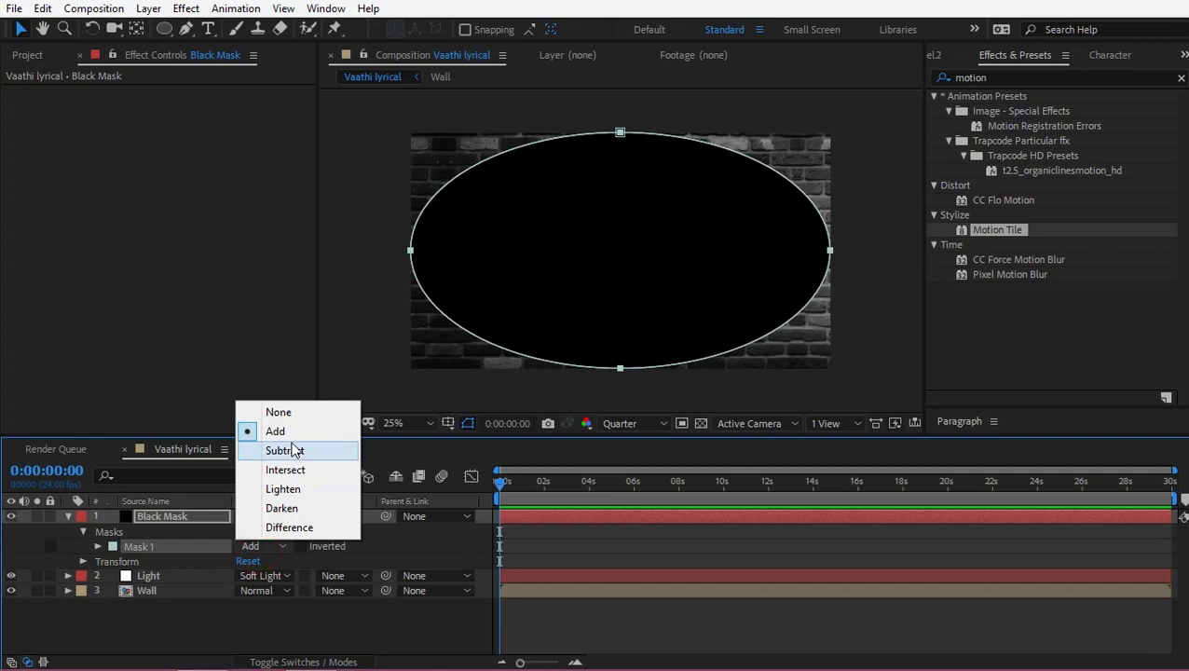
click(285, 452)
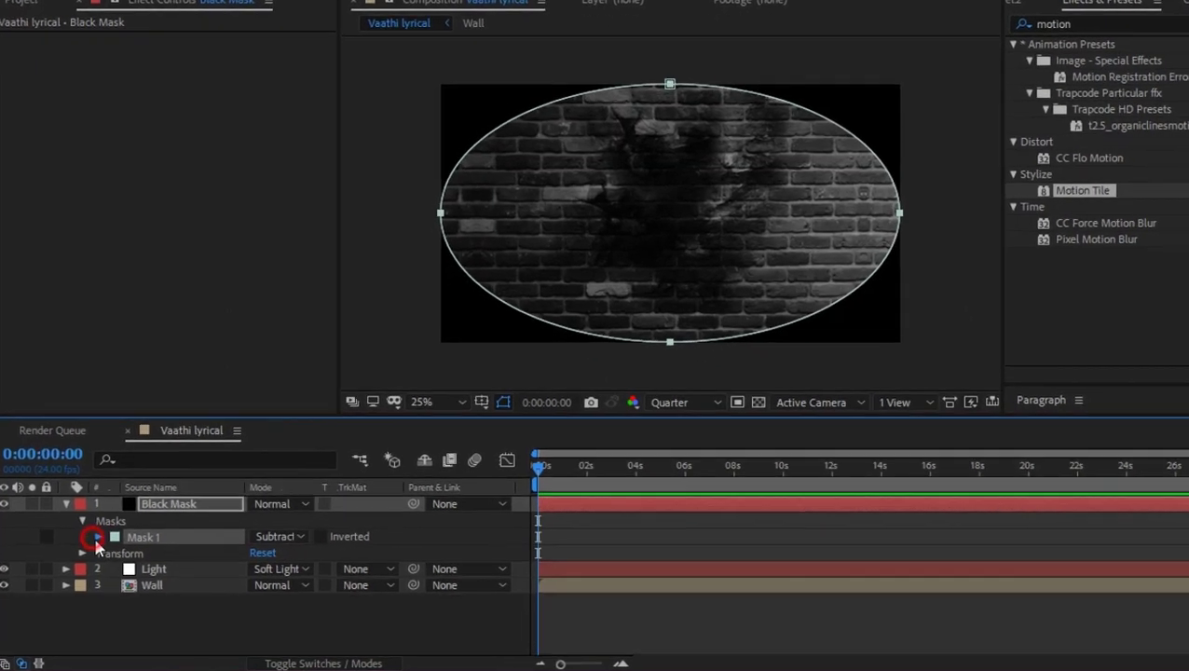
click(99, 546)
drag(320, 557, 854, 587)
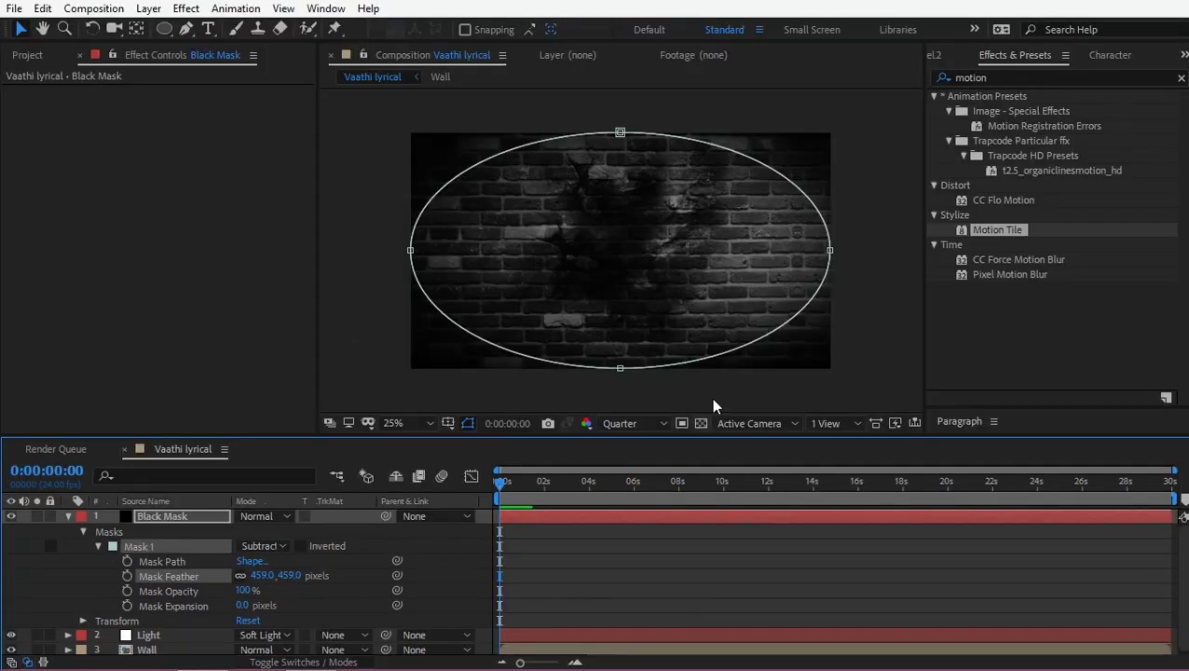
click(651, 576)
key(u)
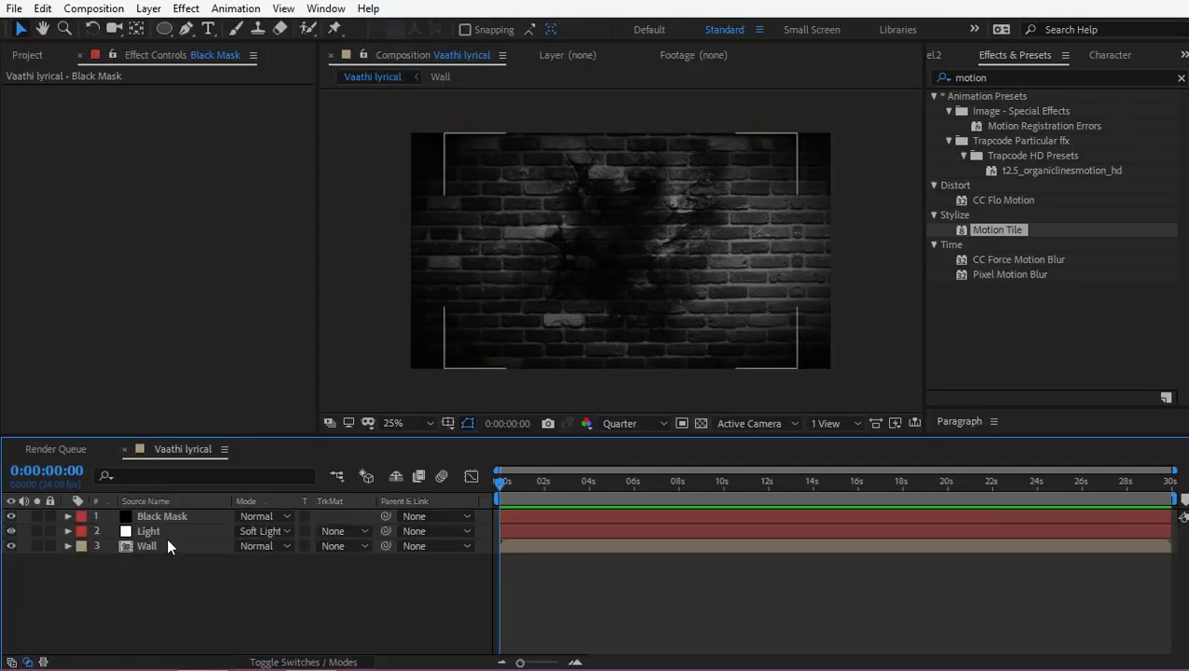
Pre-compose all three layers into a composition named BG
drag(167, 567, 238, 487)
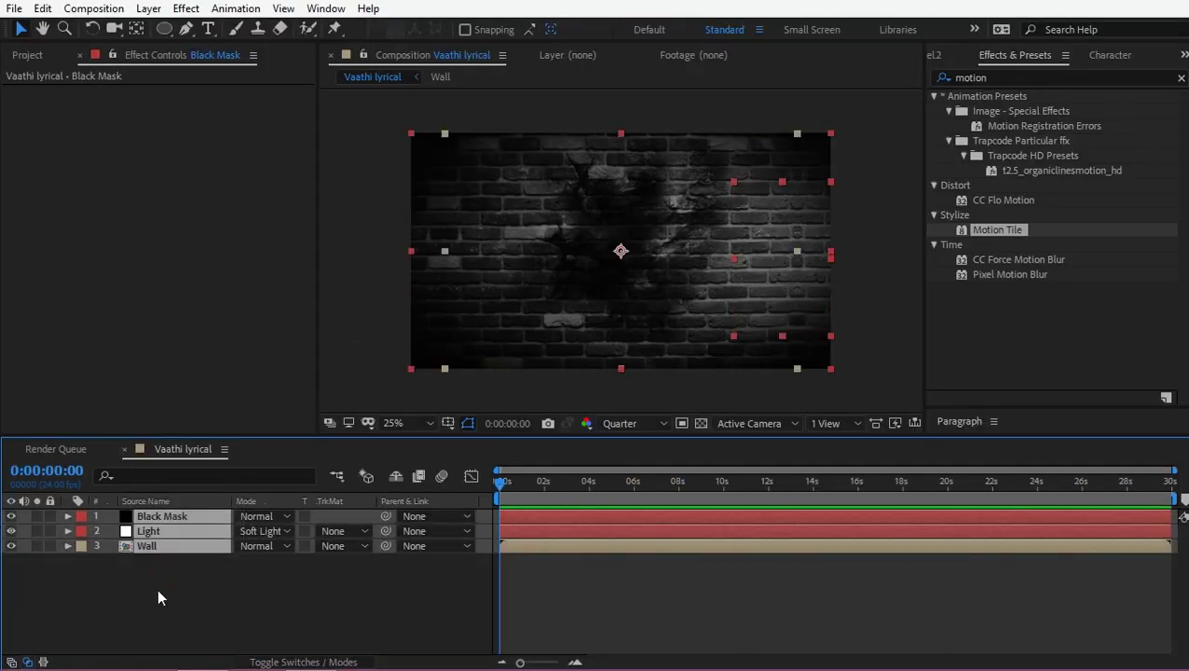
key(ctrl+shift+c)
text(BG)
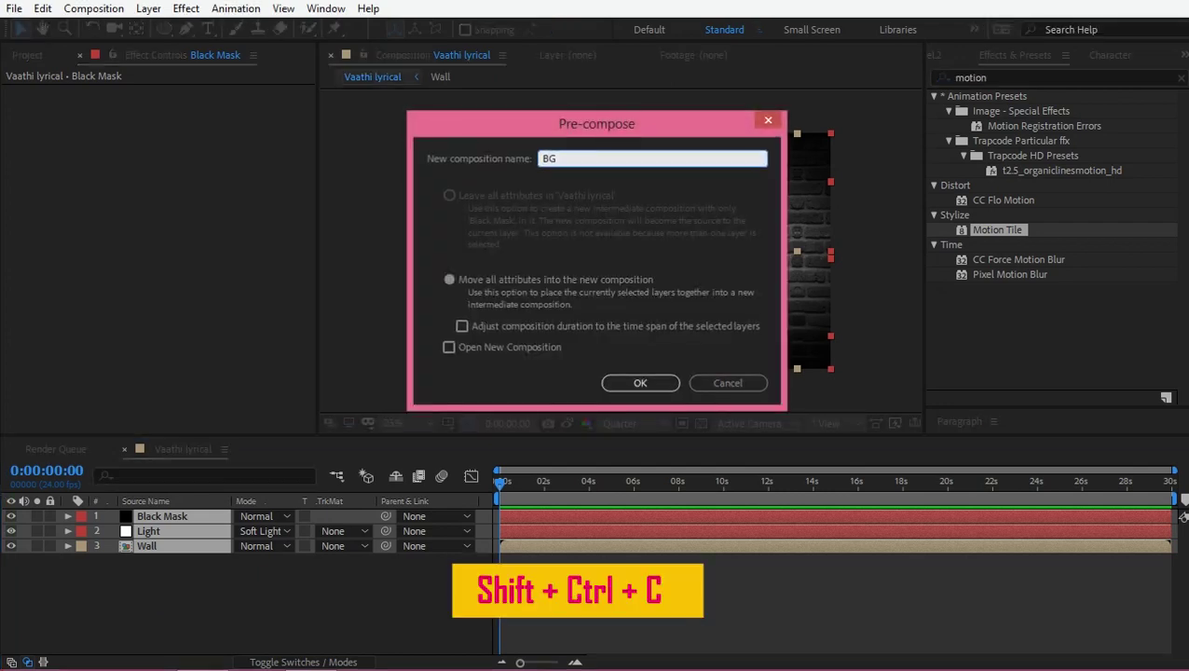
key(Return)
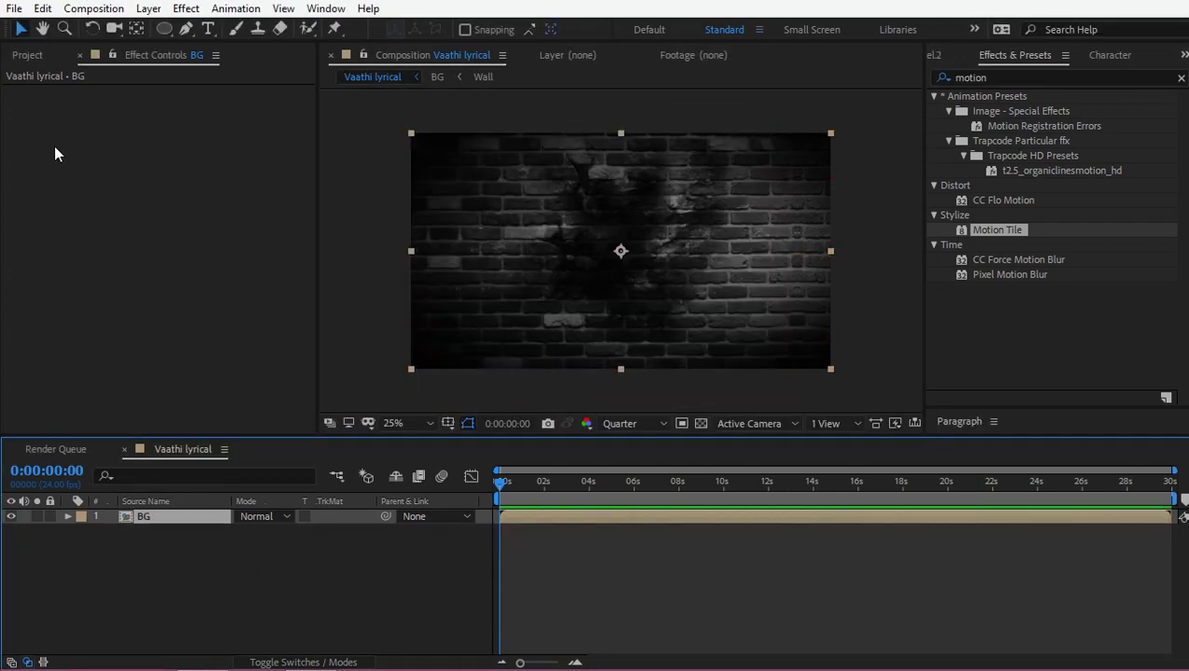
Add Vaathi Raid.mp3 from the Project panel to the composition timeline
click(35, 58)
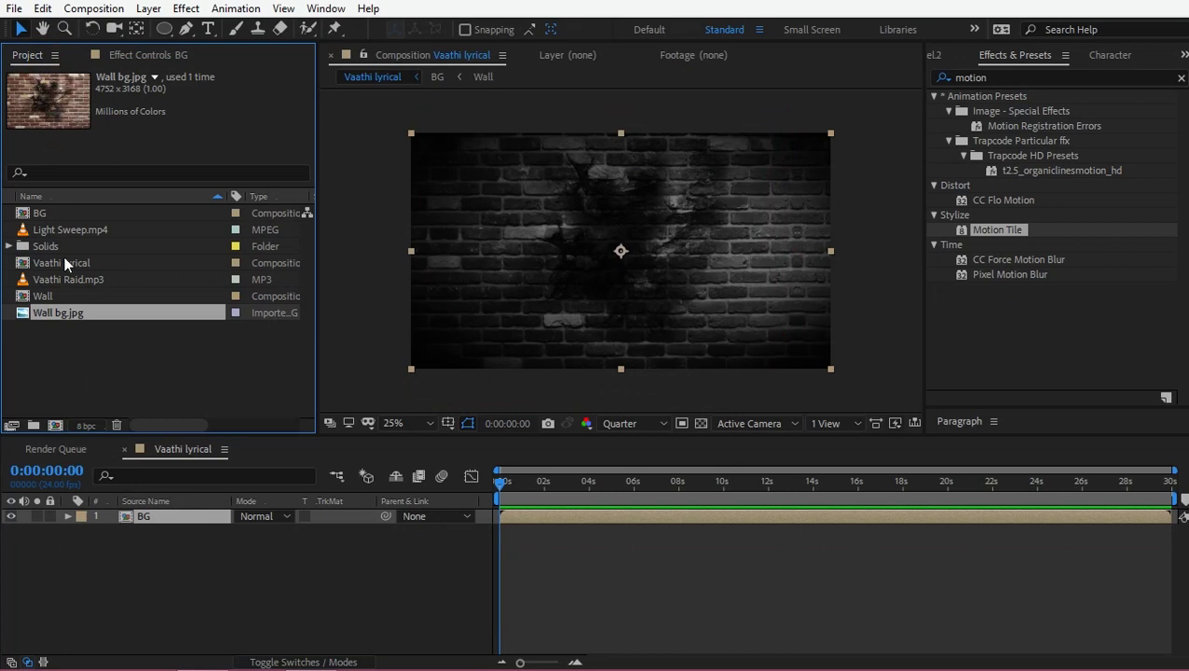
click(96, 367)
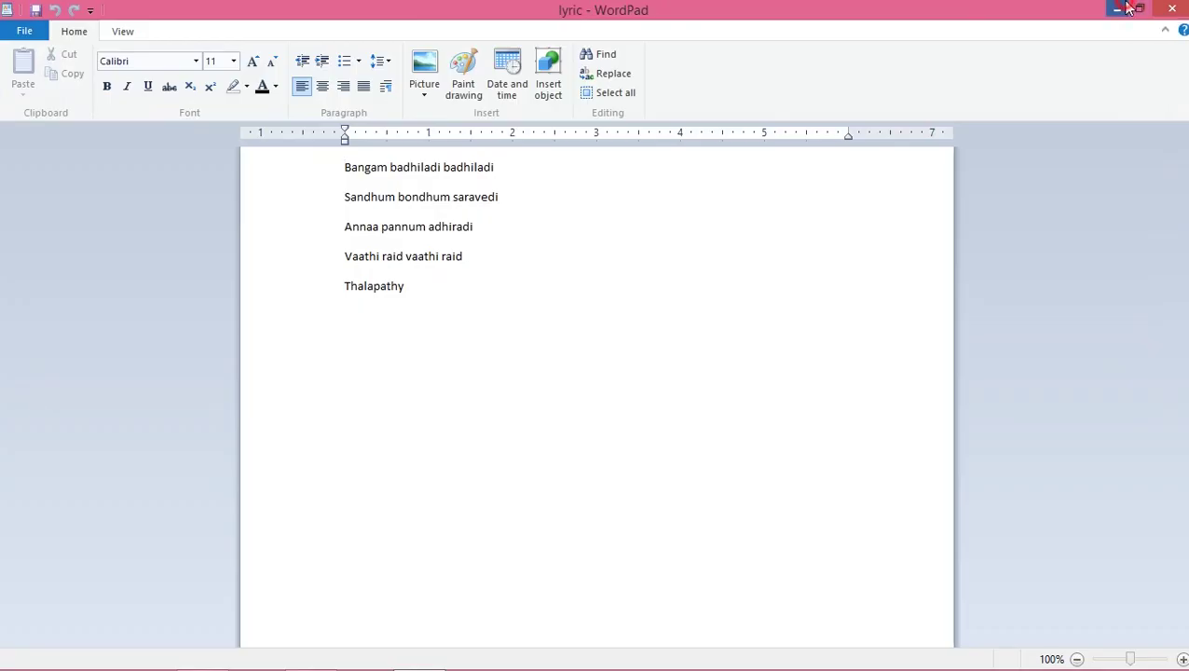
drag(70, 279, 139, 578)
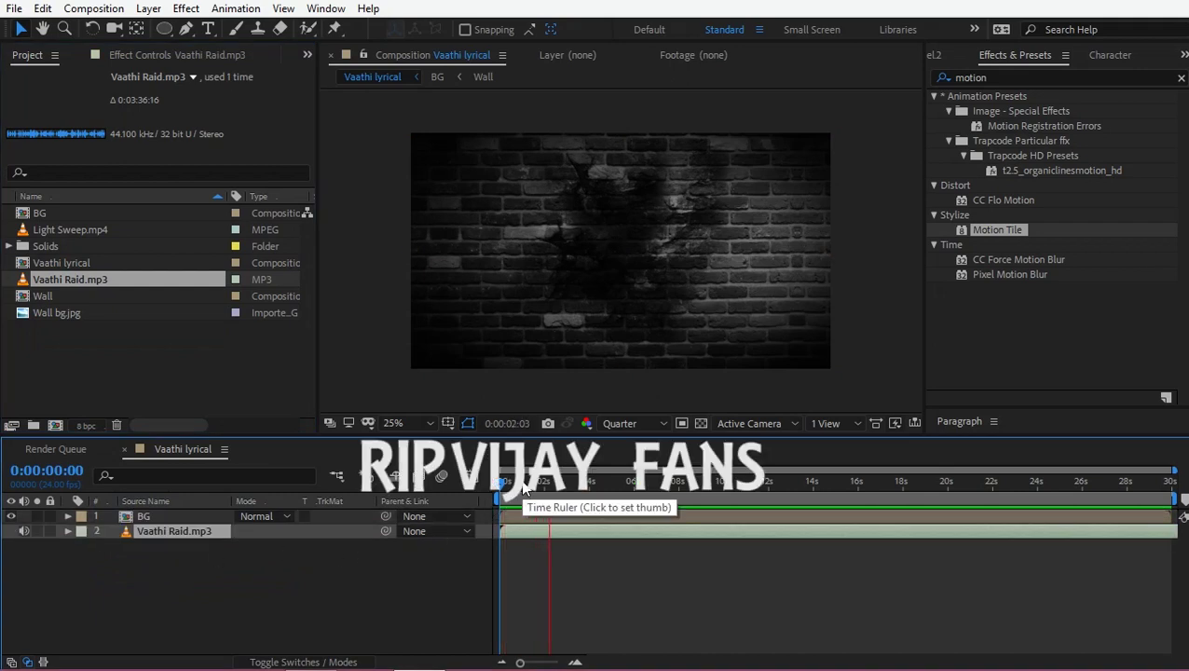
key(space)
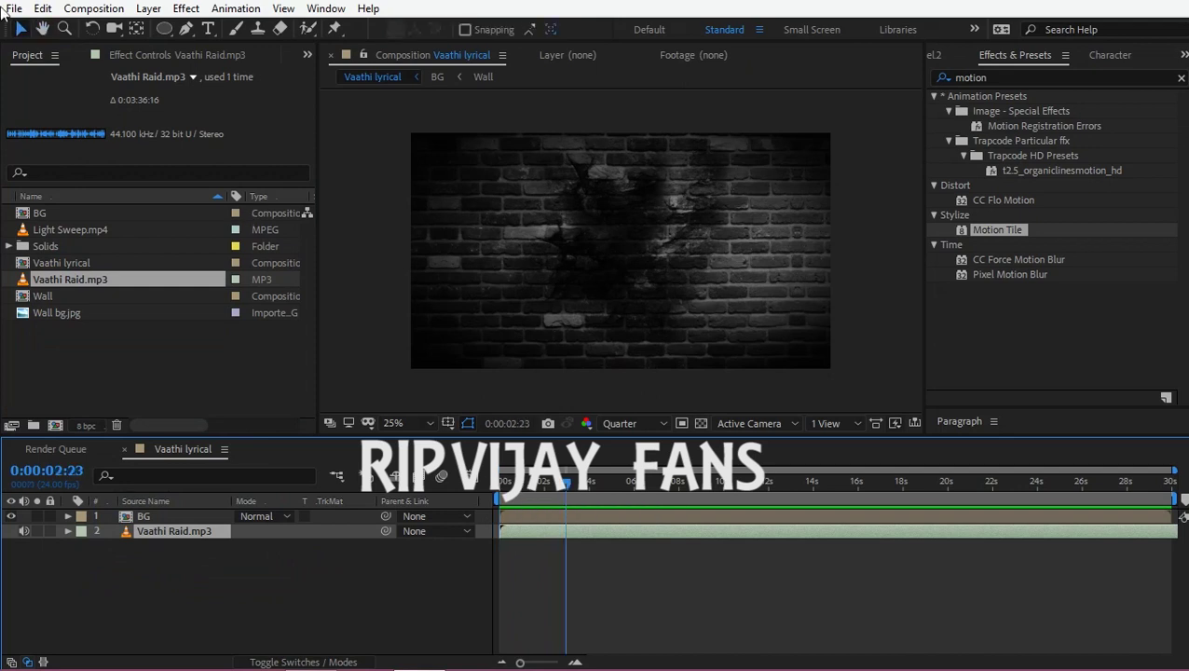
Set the Audio Hardware default output to Headphones in Preferences
click(43, 9)
mouse_move(116, 494)
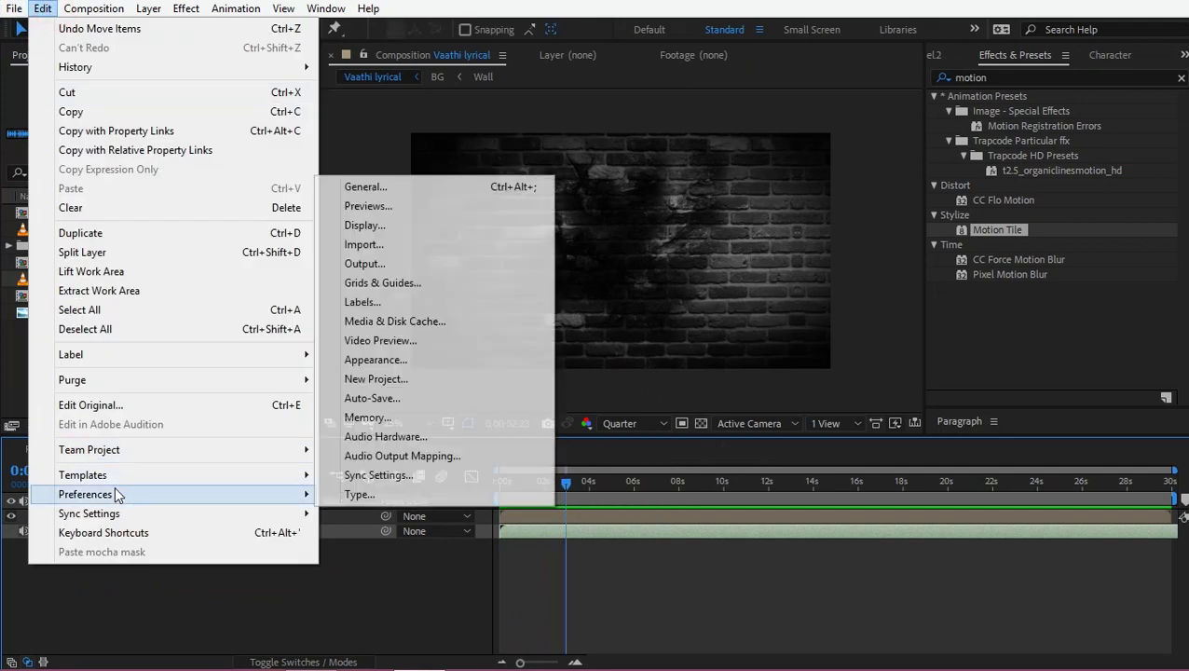
click(356, 442)
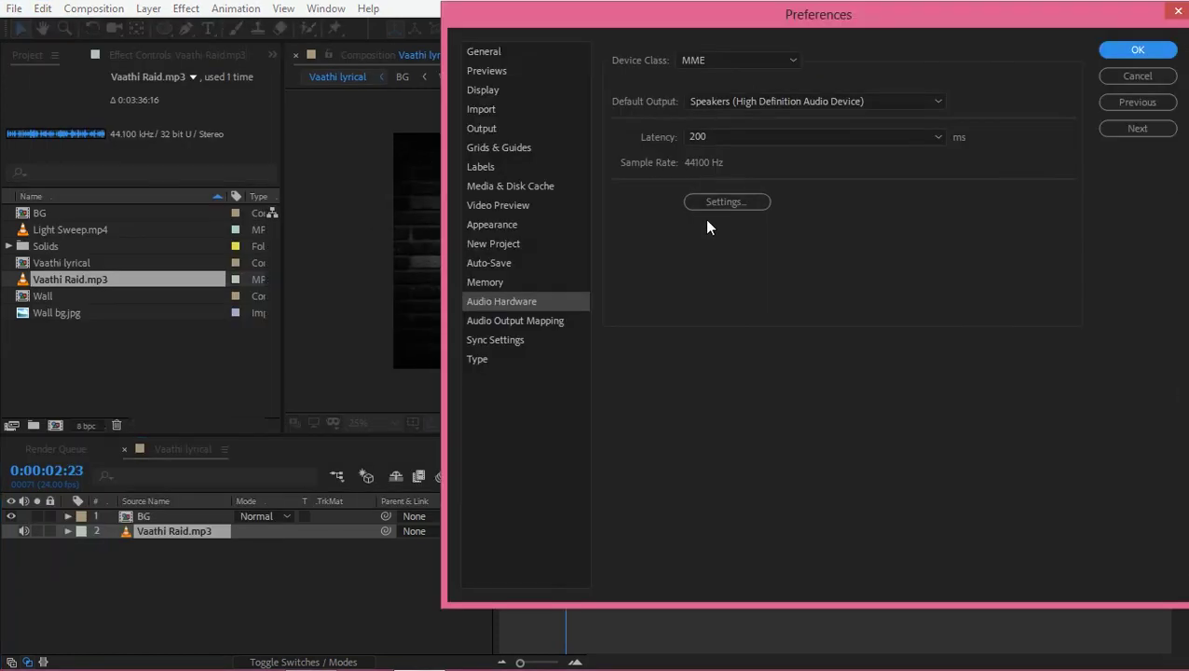
click(755, 102)
click(778, 115)
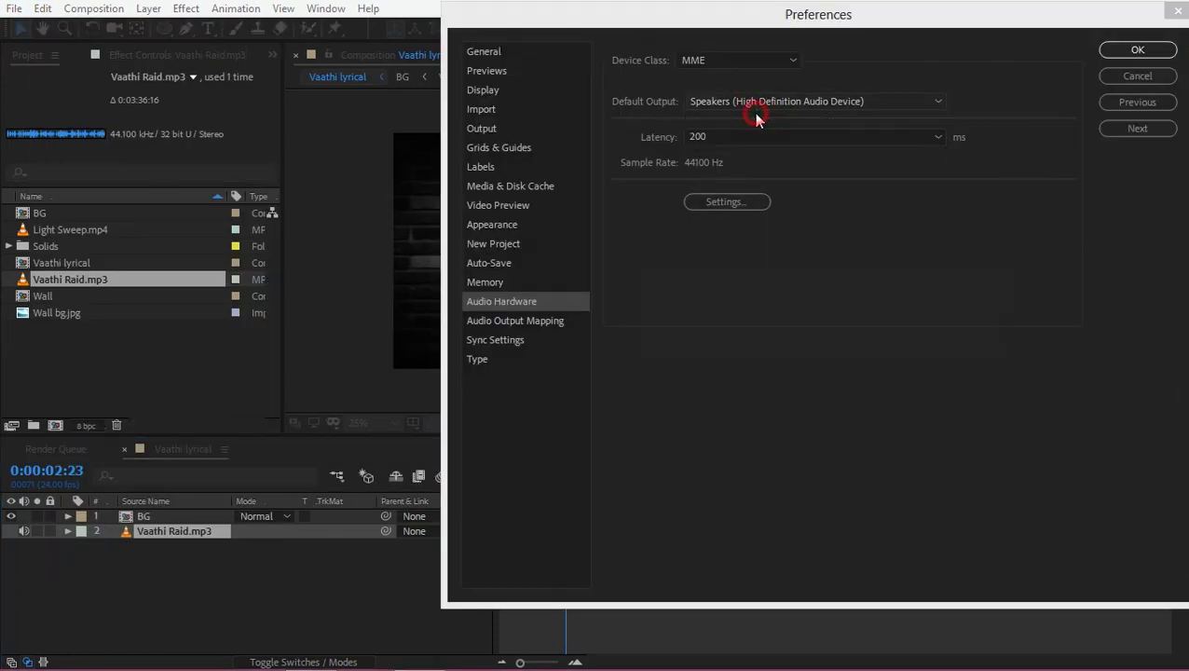
click(908, 359)
key(Return)
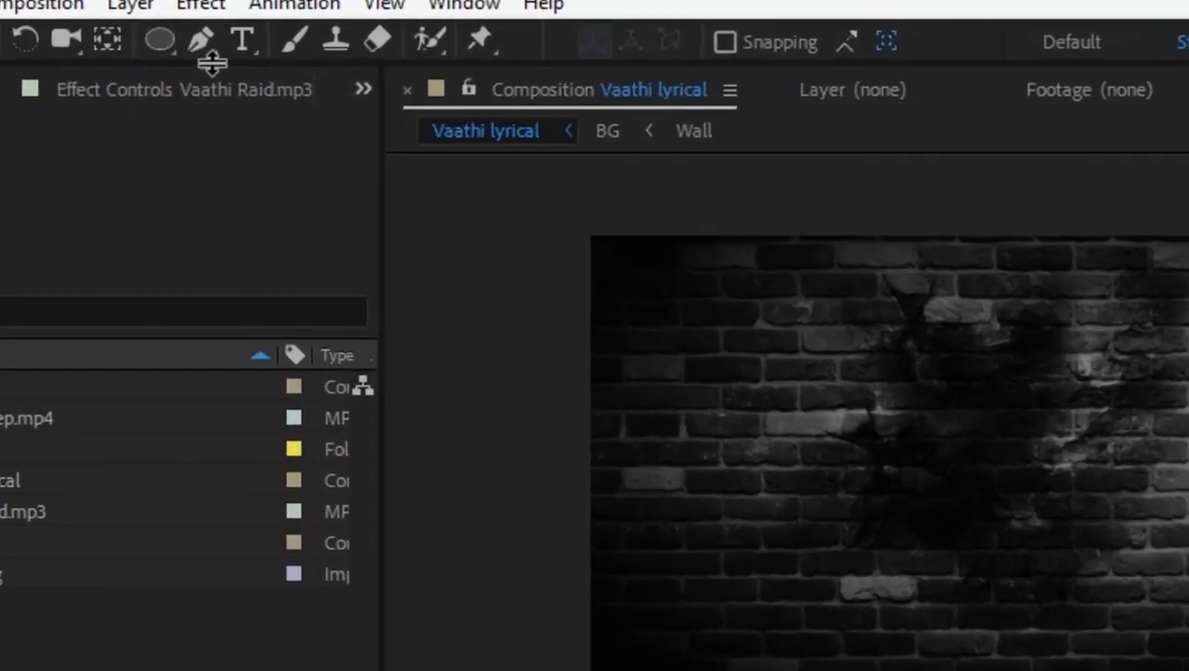
Add a text layer reading 'vaathi' above the wall's centre
click(241, 41)
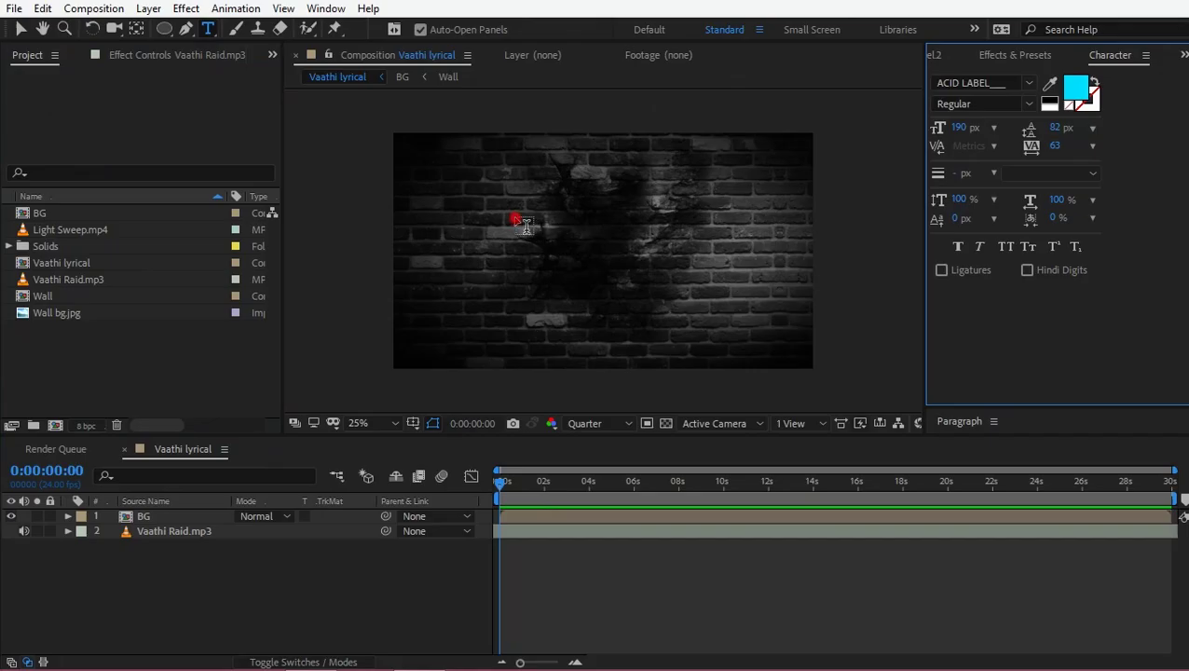
click(522, 234)
text(v)
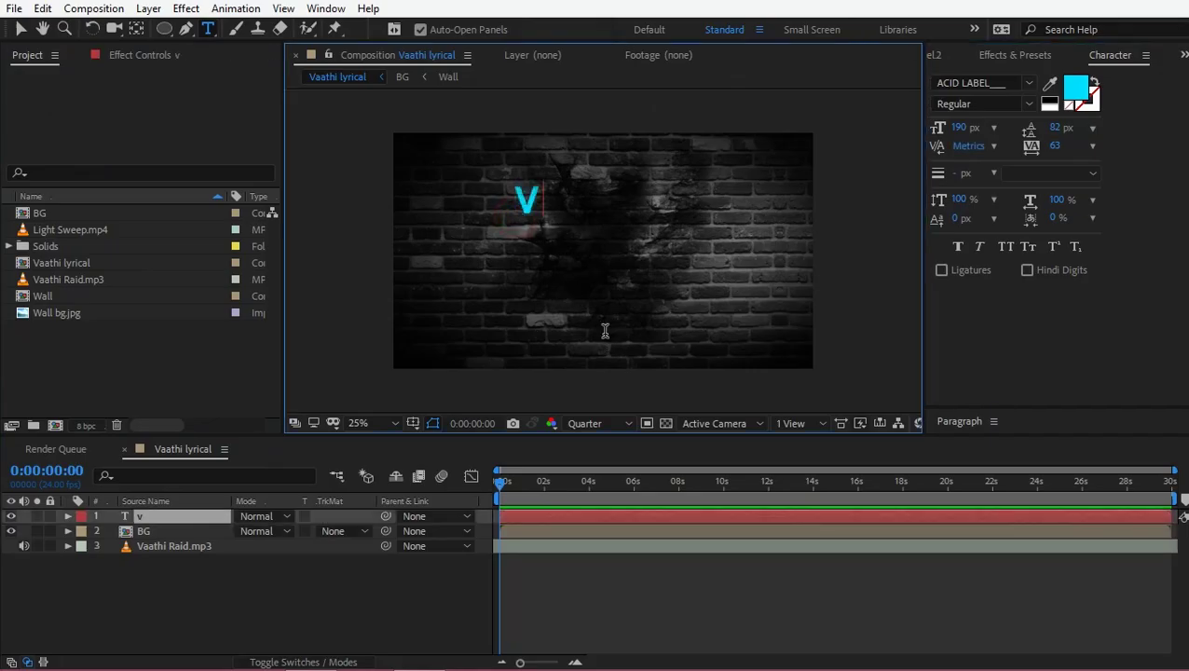
text(aathi)
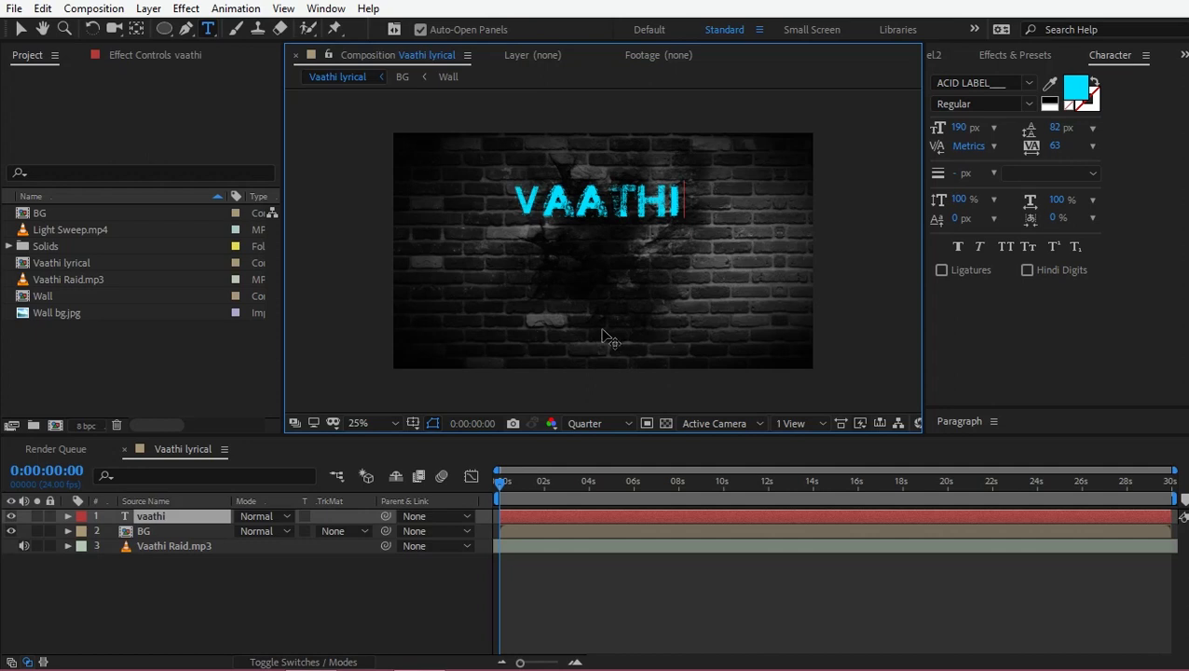
Colour the VAATHI text orange with hex FF9600
key(ctrl+a)
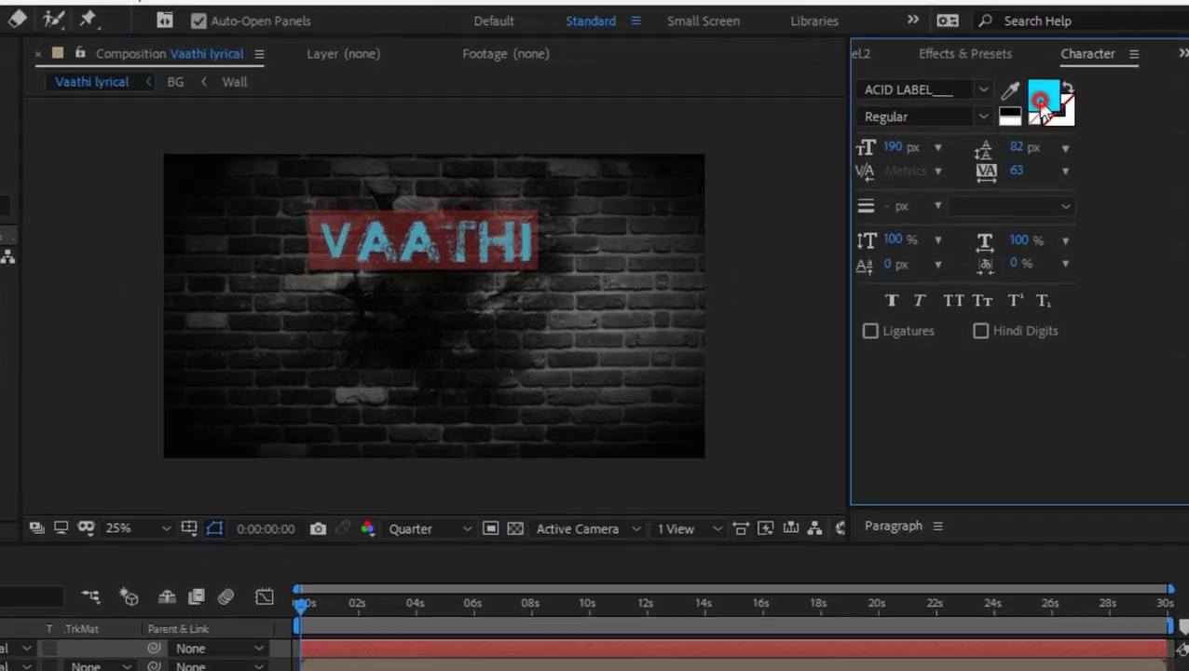
click(1069, 89)
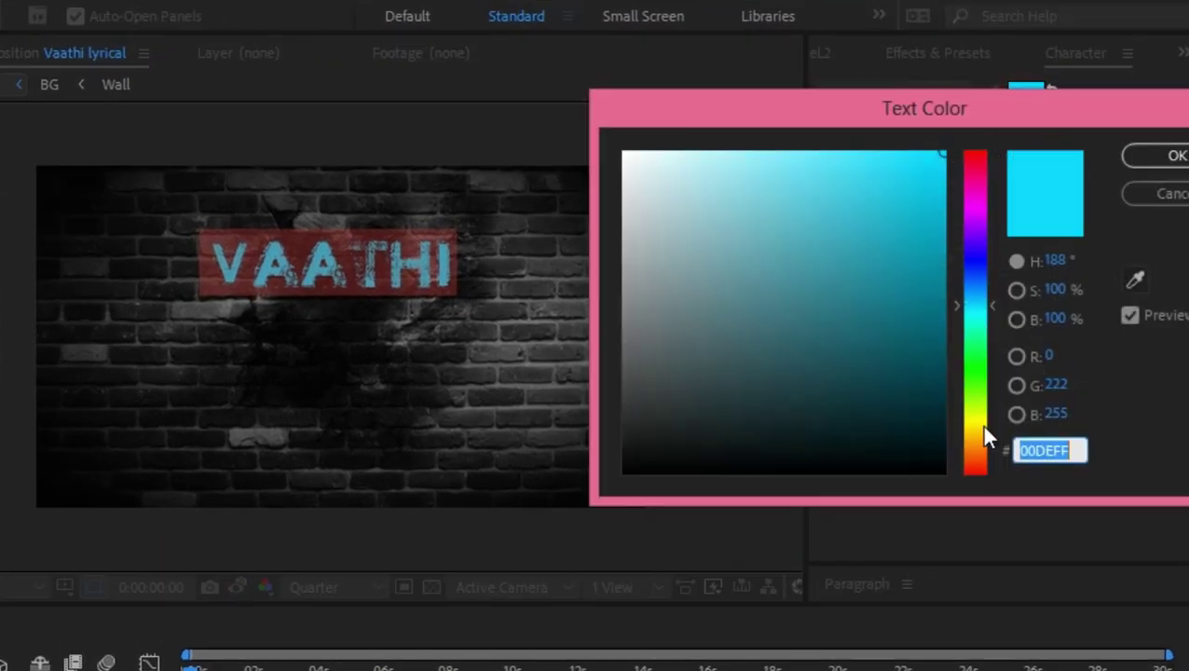
text(FF9600)
key(Return)
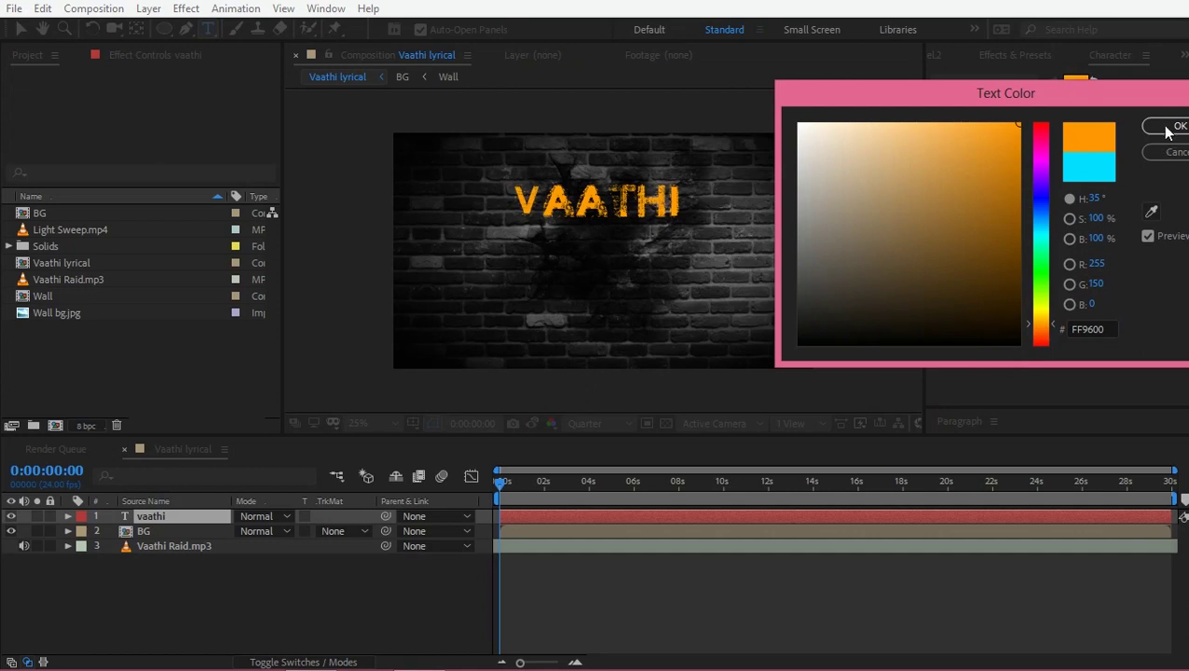
click(1167, 128)
click(554, 589)
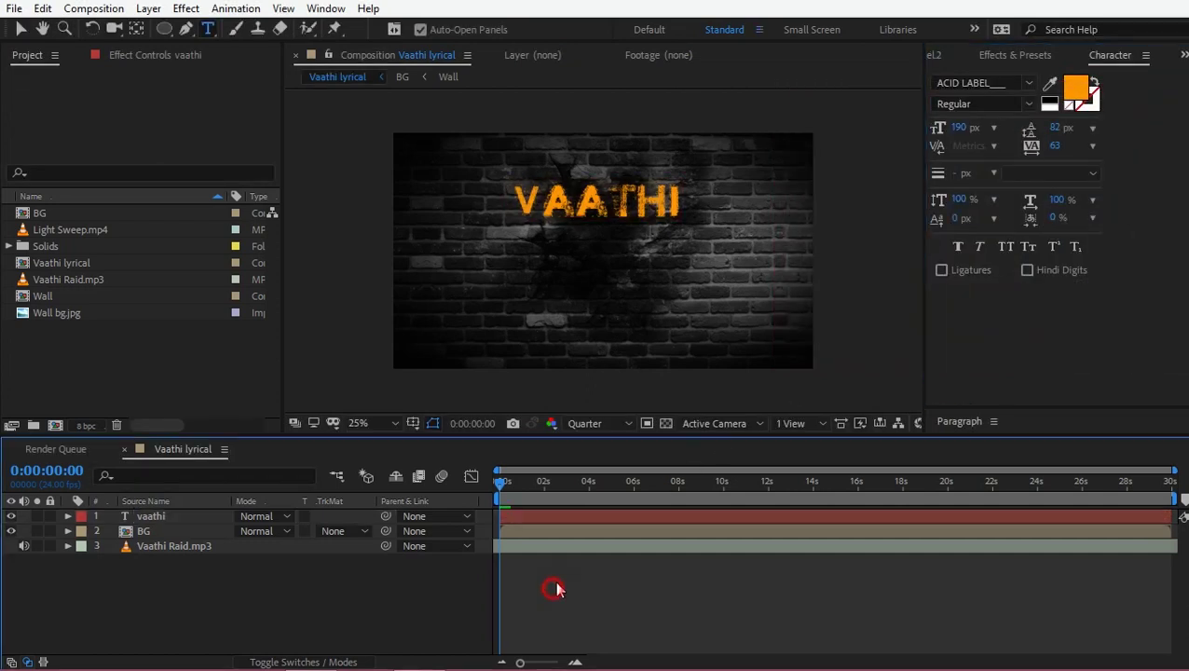
key(v)
click(641, 195)
drag(520, 662, 559, 667)
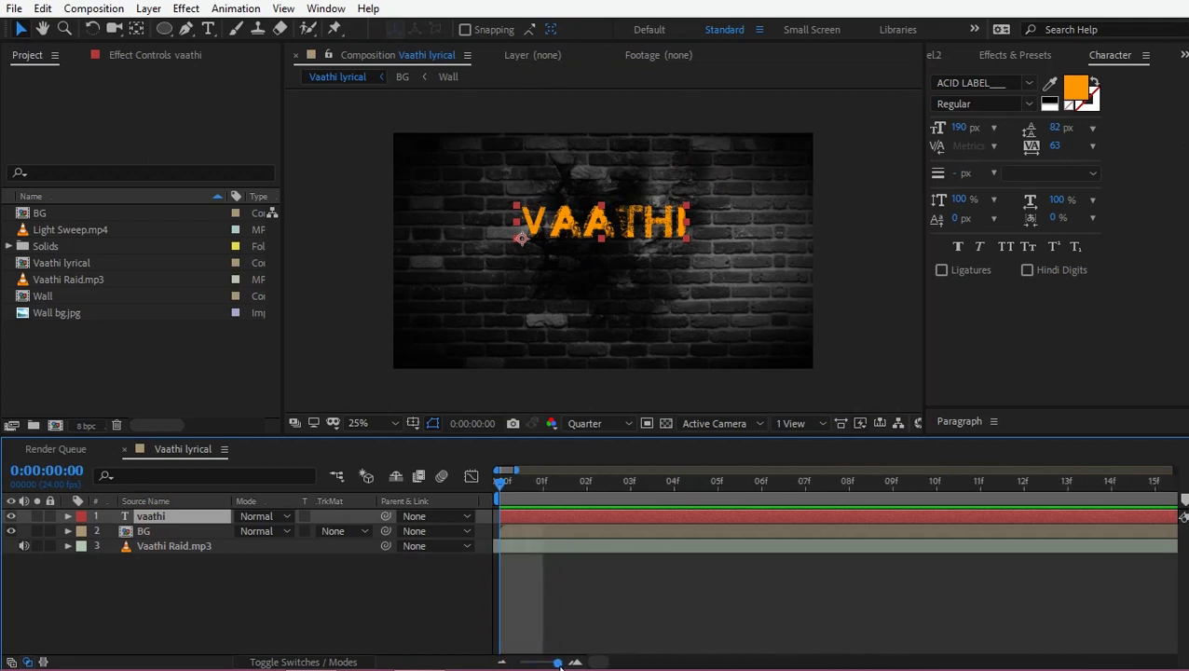
Center the anchor point on VAATHI and enlarge it to about 204% scale
key(Page_Down)
key(Page_Down)
key(Page_Up)
key(Page_Up)
key(space)
key(space)
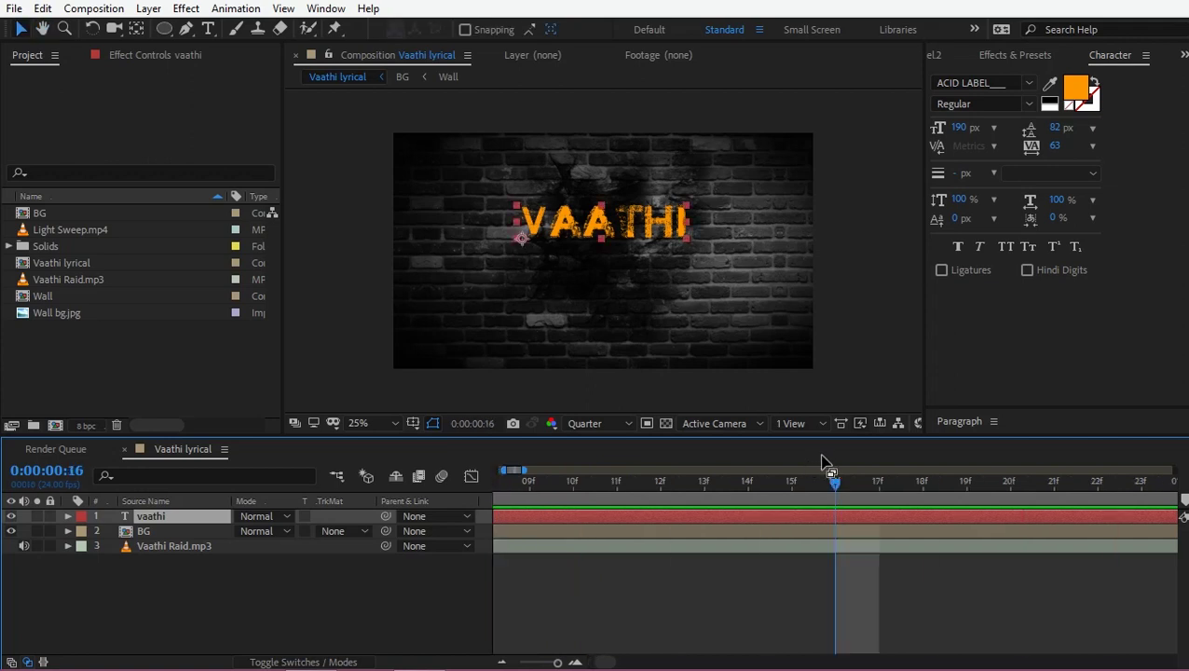
key(Home)
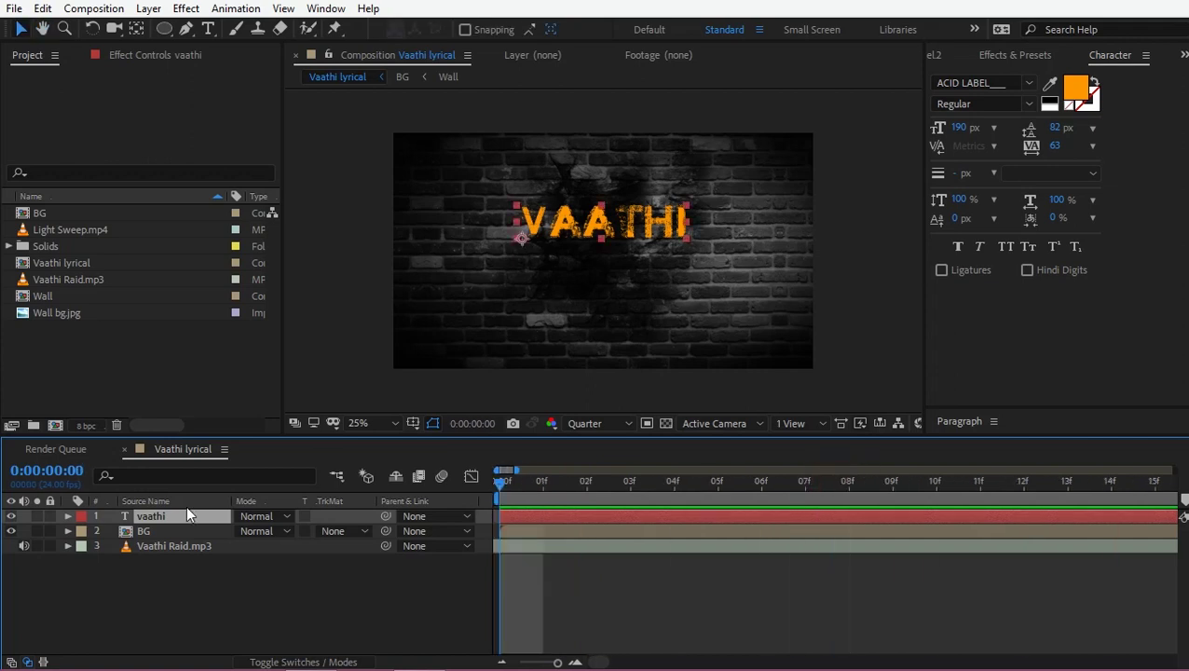
key(s)
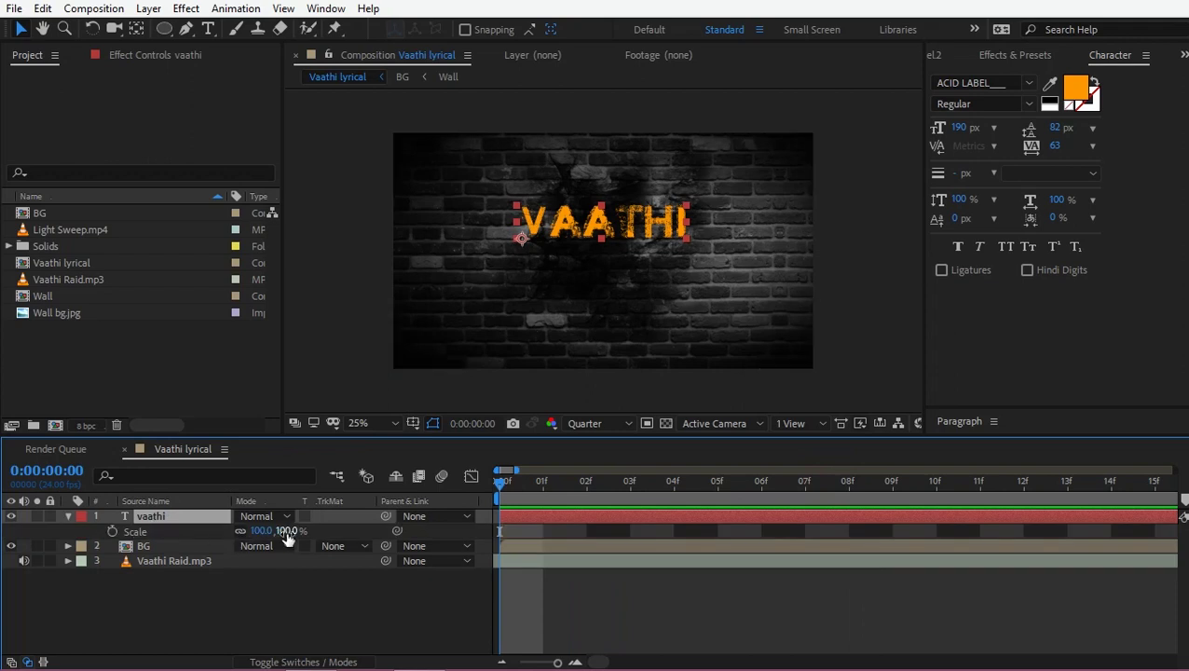
drag(291, 530, 583, 272)
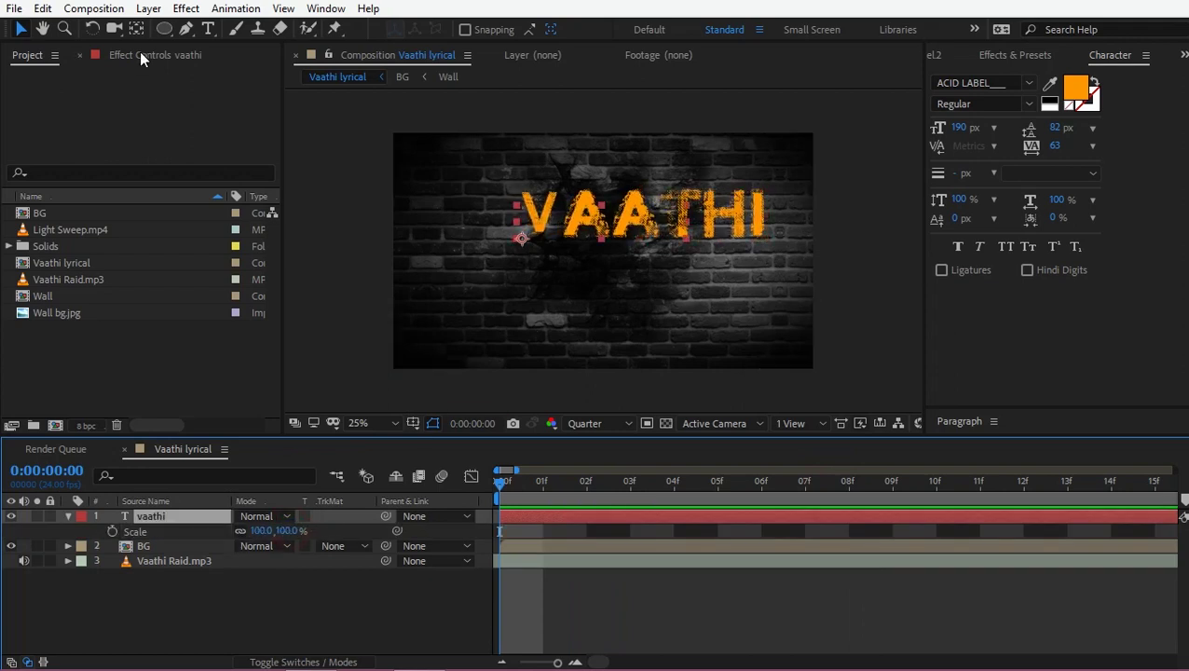
click(136, 28)
drag(522, 239, 605, 244)
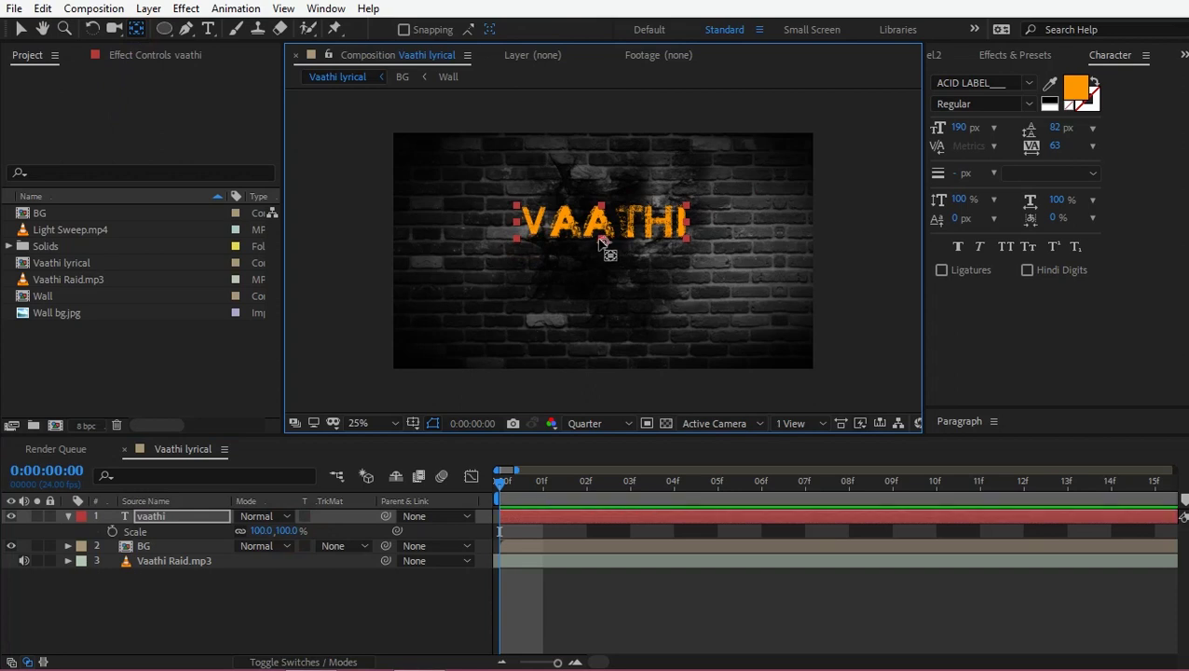
drag(280, 530, 390, 505)
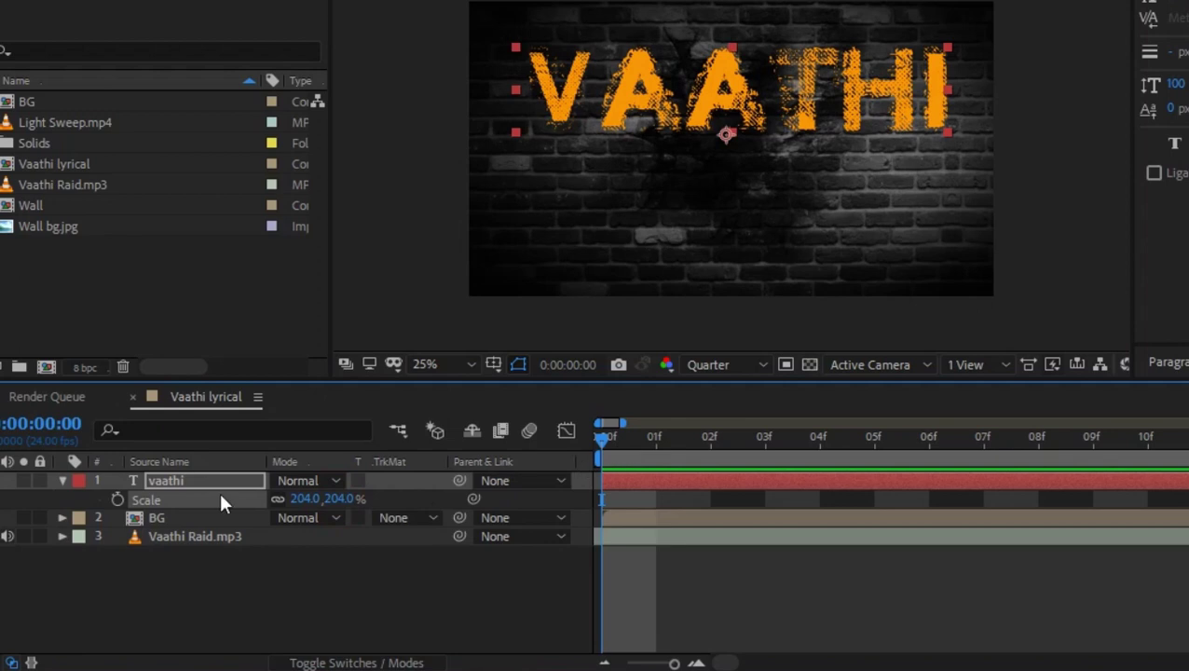
Keyframe Scale at 204% on frame 0 and 119% at frame 02f
click(118, 500)
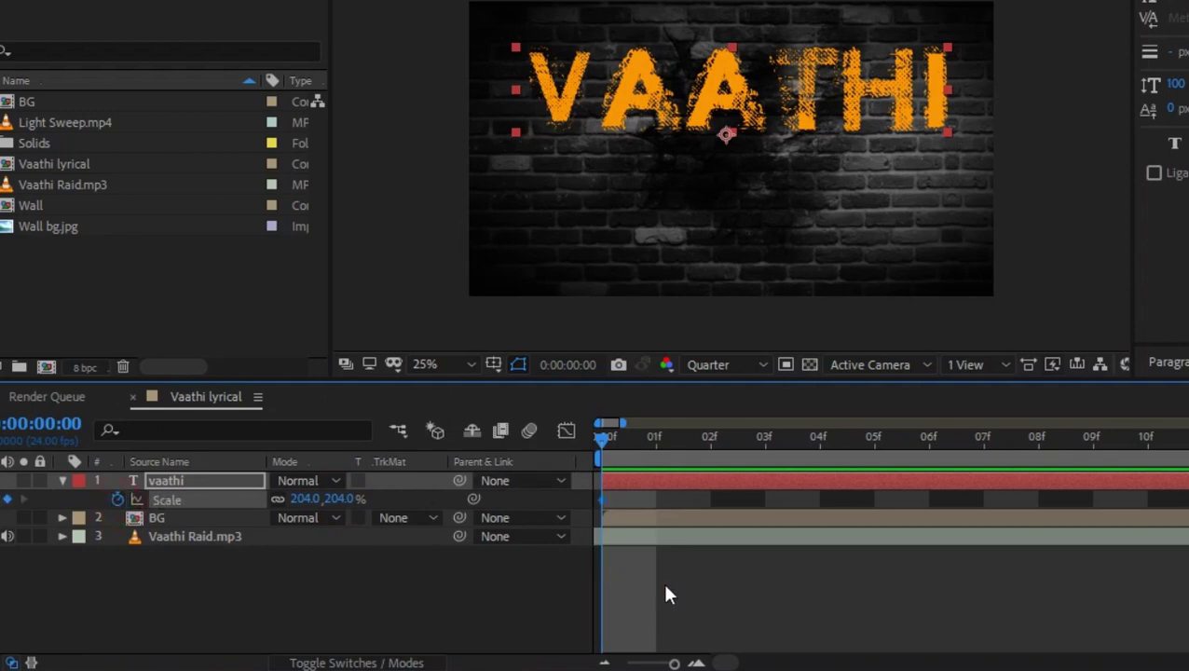
click(708, 440)
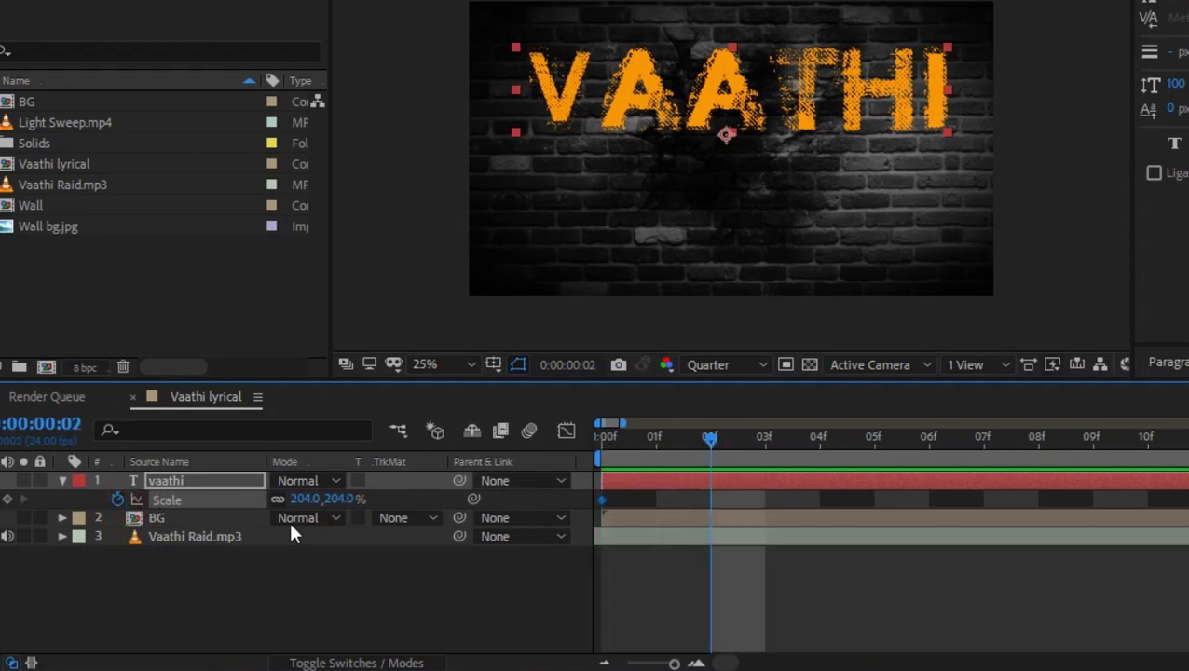
drag(339, 501, 256, 528)
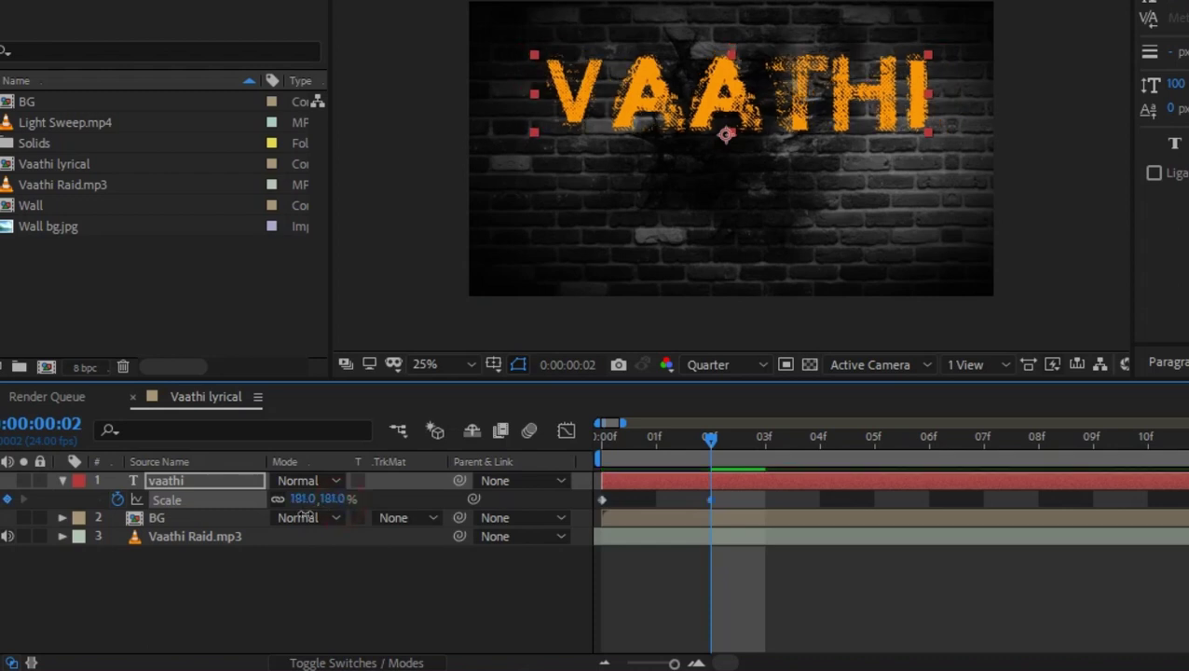
drag(255, 528, 314, 558)
click(315, 558)
click(716, 484)
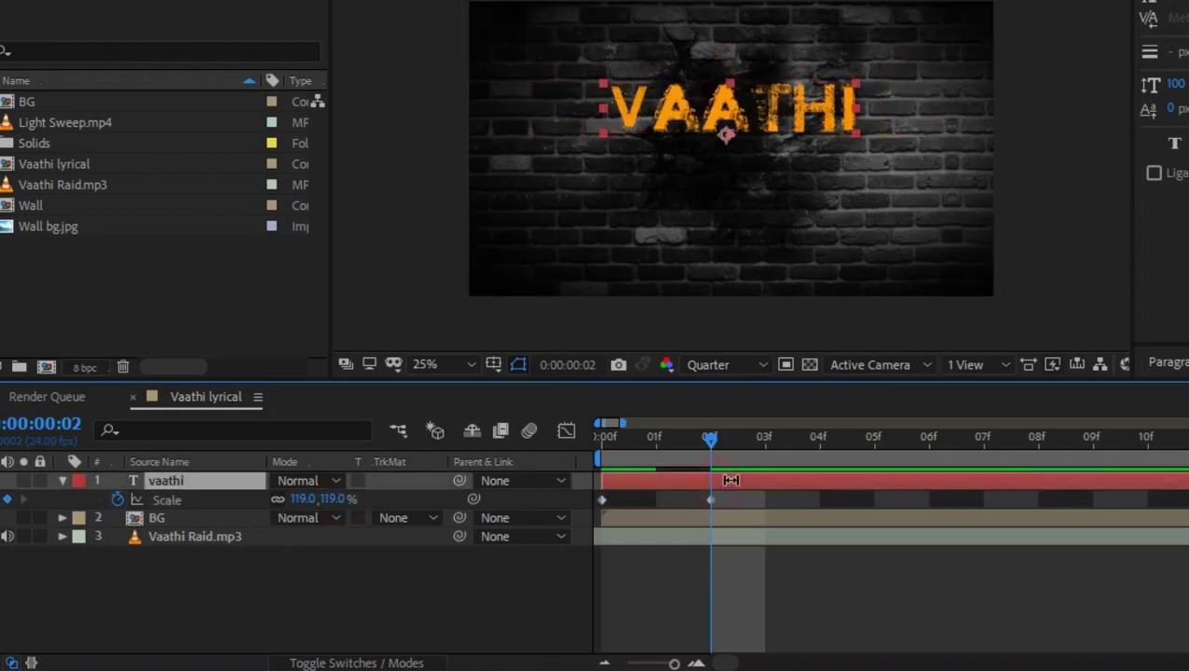
Split the vaathi layer at 02f and retype the new layer's text as RAID
click(59, 480)
key(ctrl+shift+d)
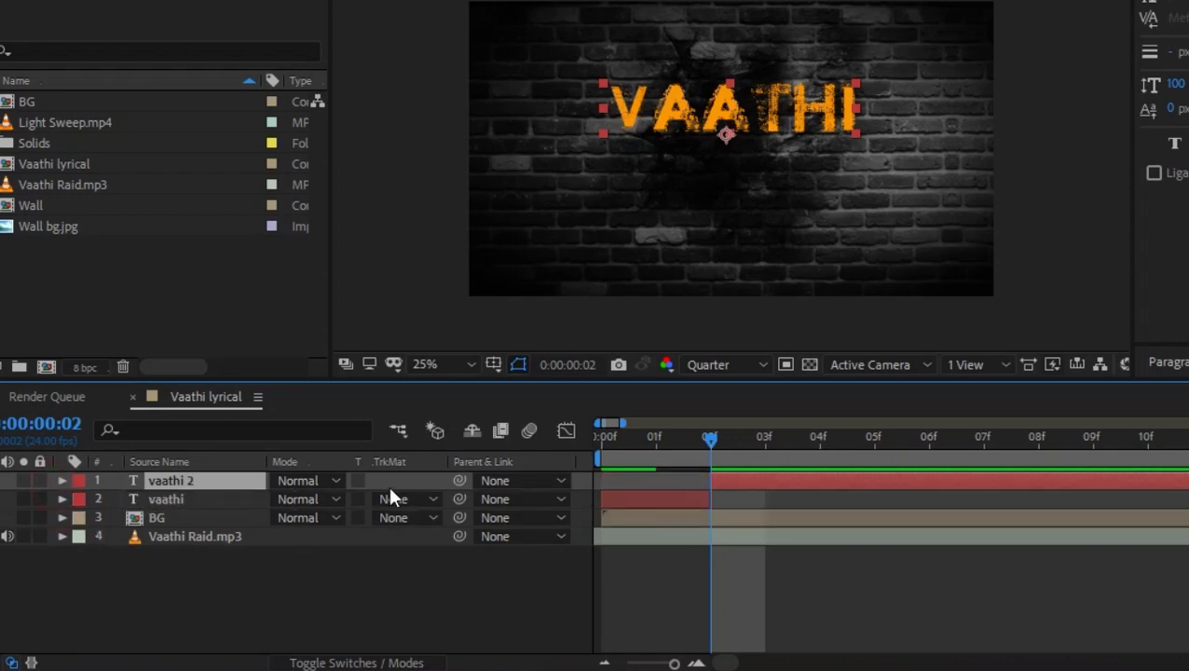
click(174, 480)
double_click(178, 488)
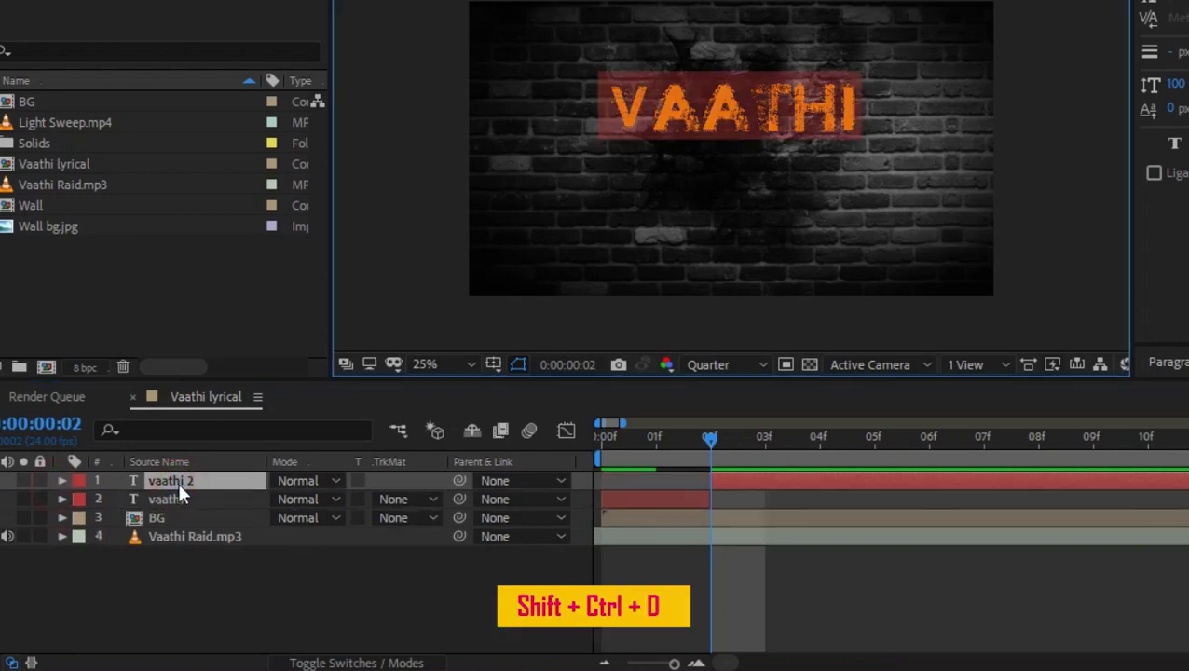
text(raid)
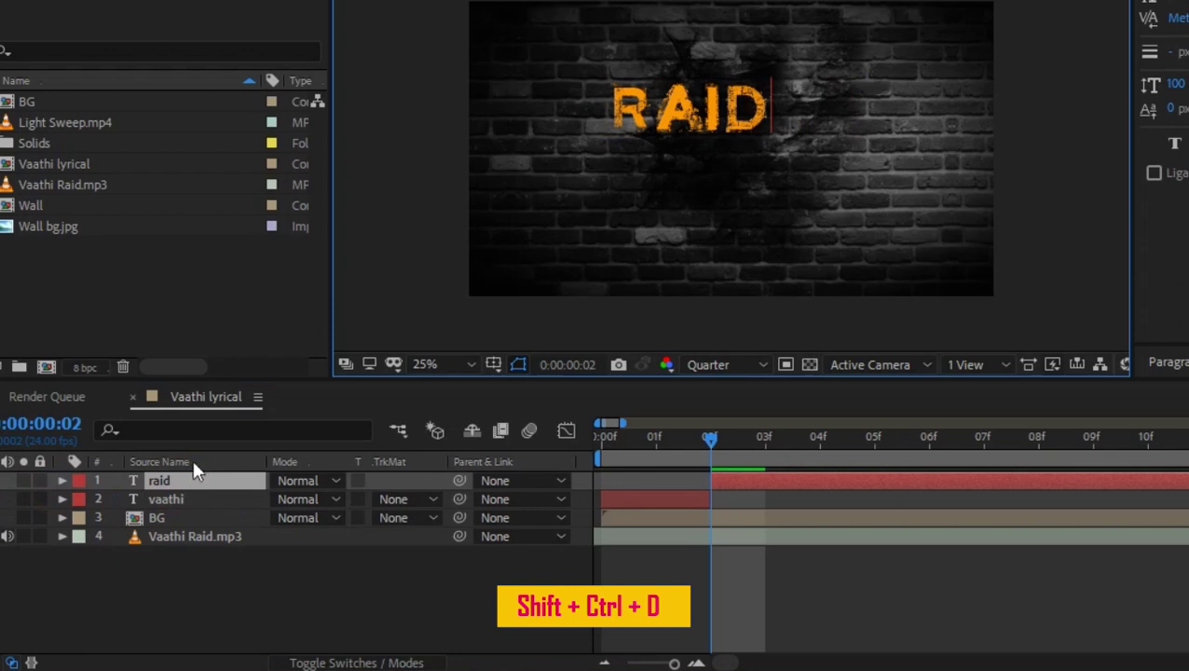
key(Escape)
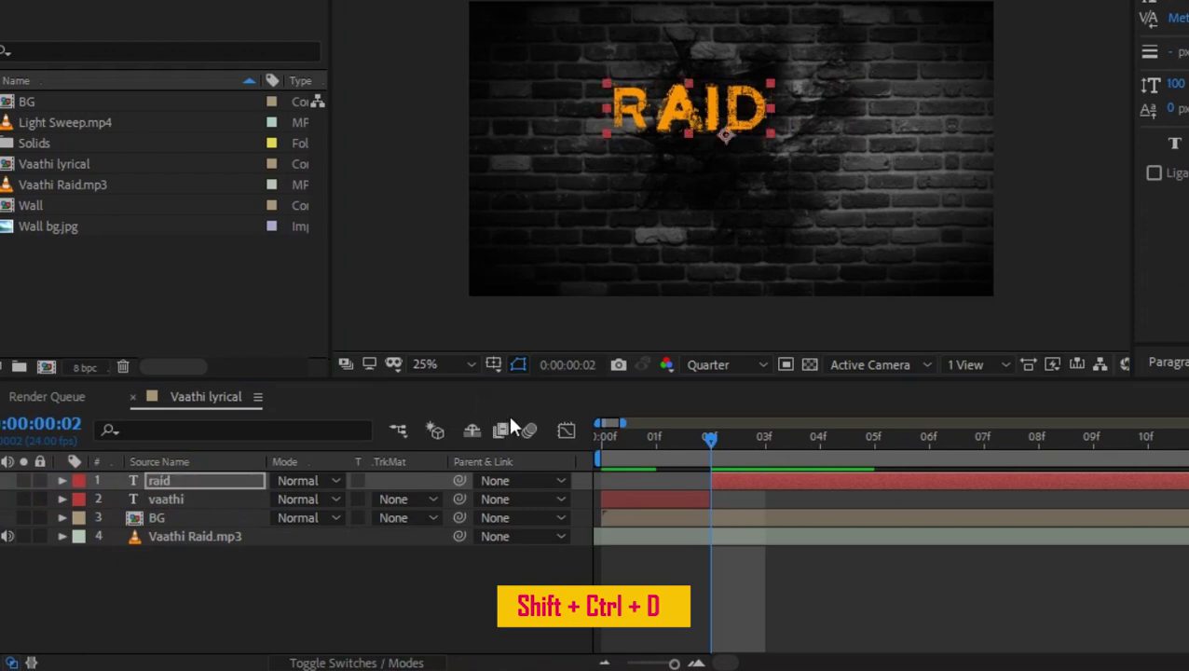
Rekey RAID's Scale from 119% at 02f to 205% at 04f
key(Page_Down)
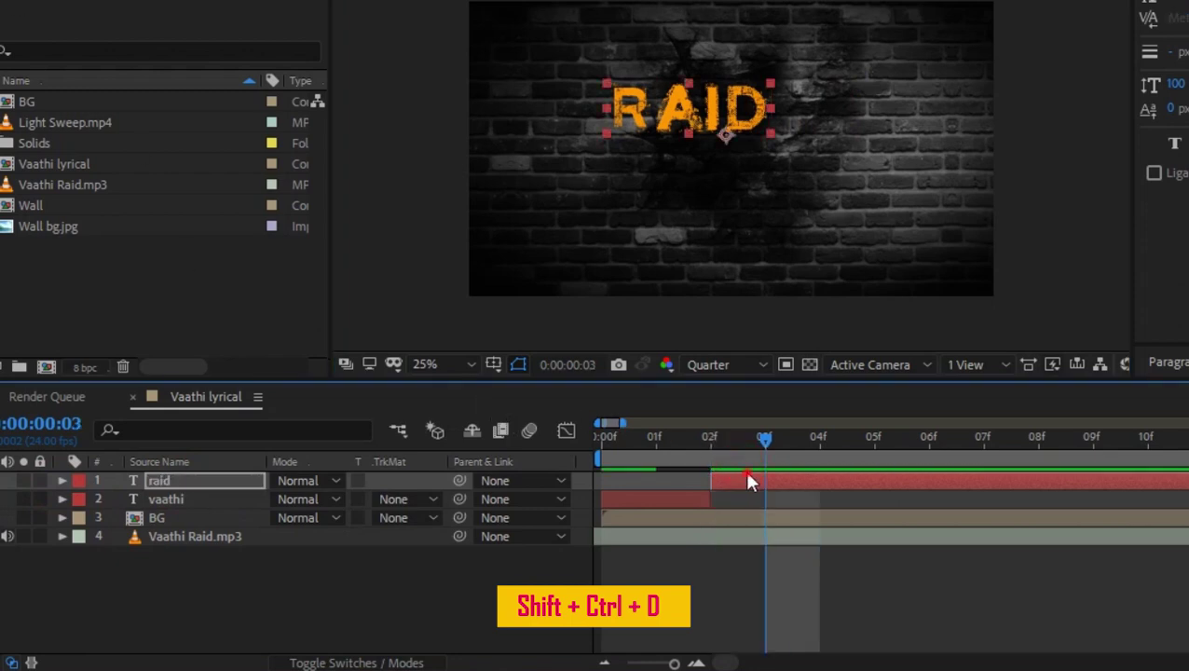
click(744, 475)
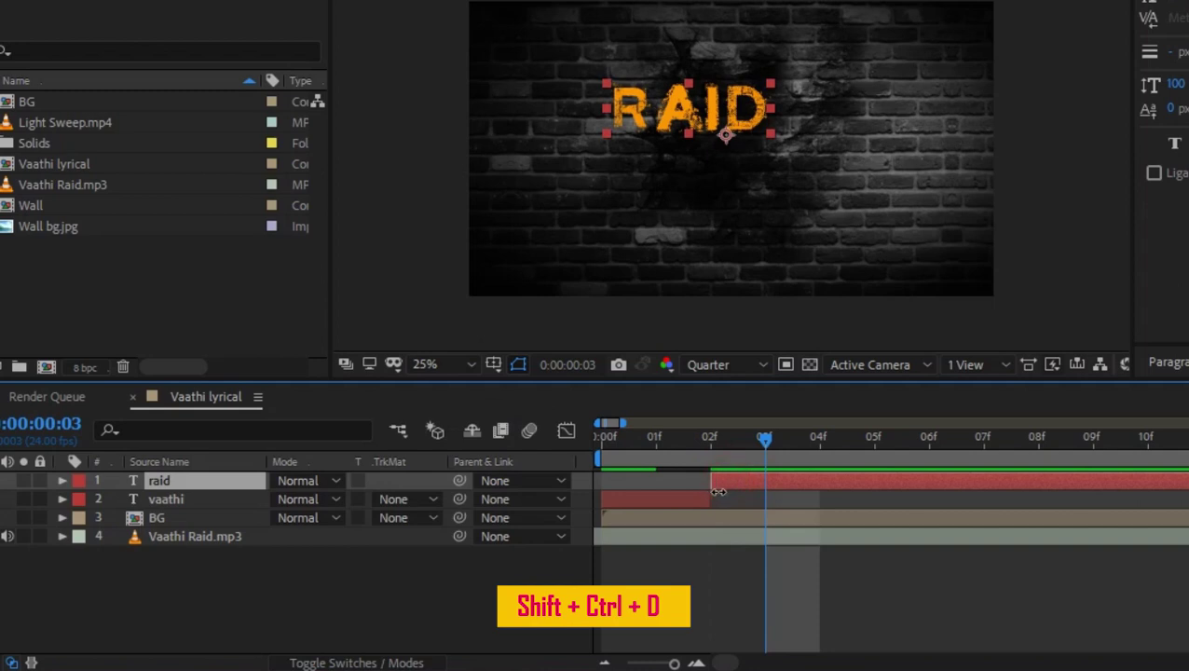
key(Page_Up)
click(760, 163)
click(249, 480)
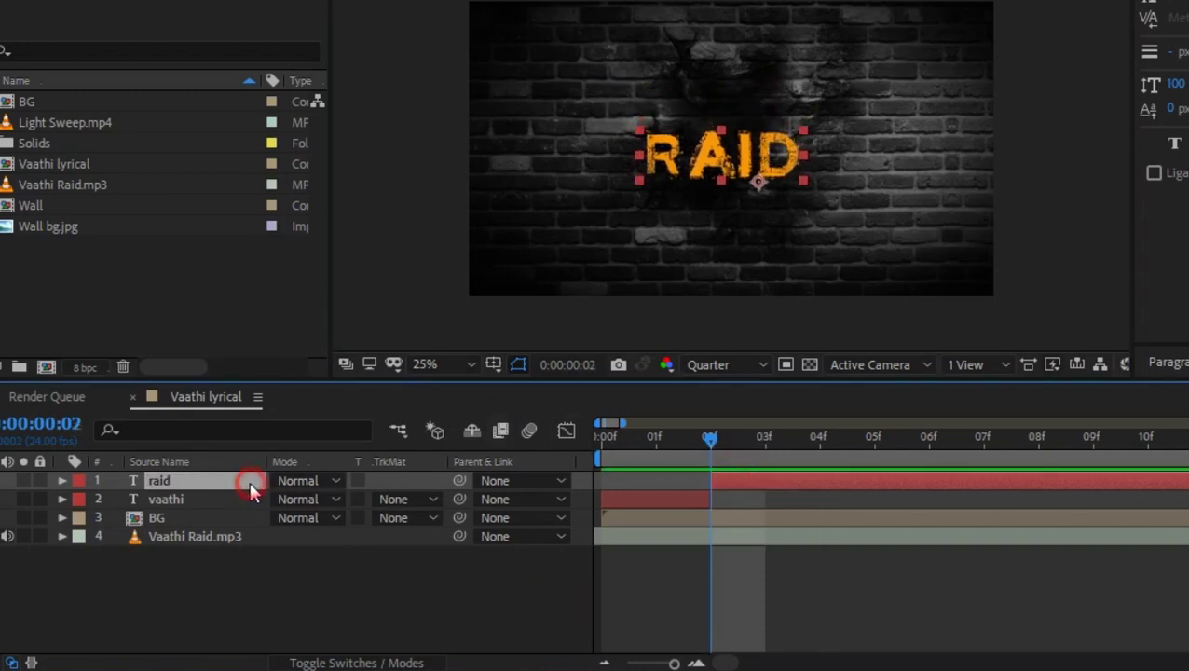
key(s)
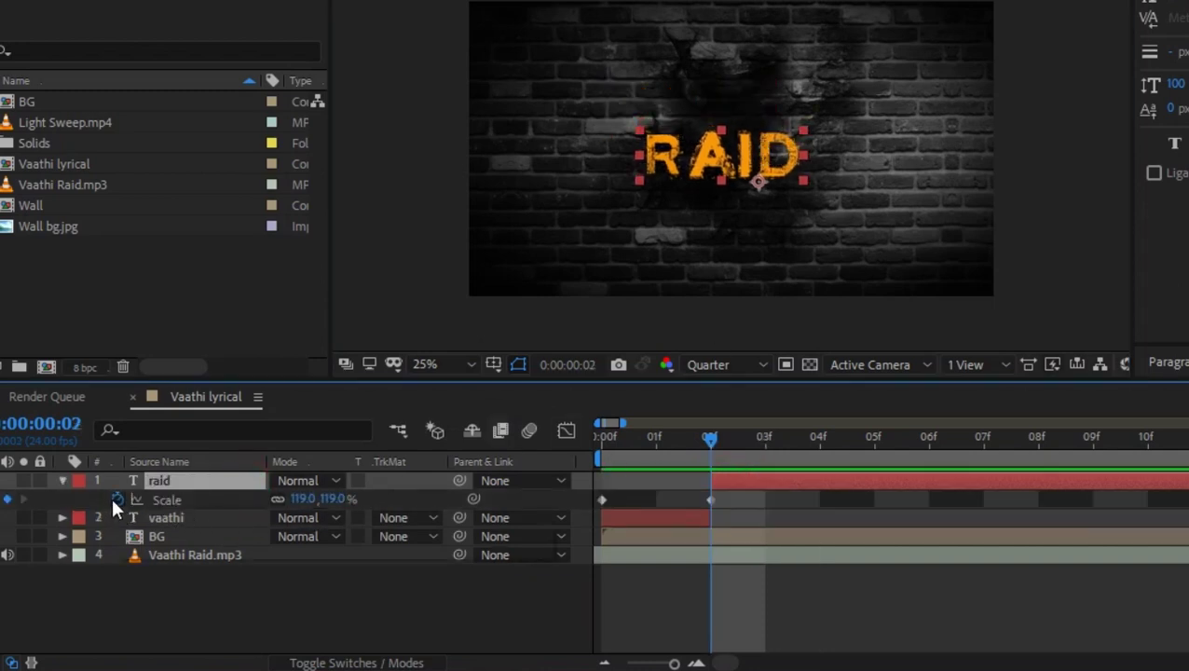
click(115, 501)
click(115, 500)
drag(709, 438, 816, 450)
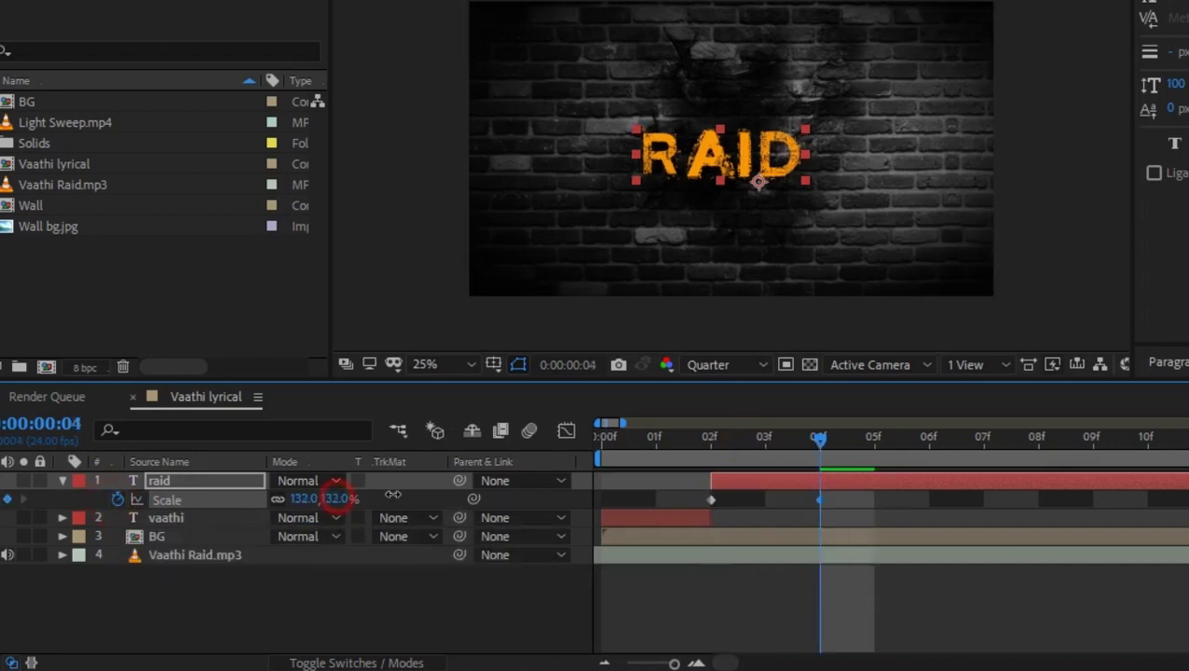
drag(307, 498, 653, 179)
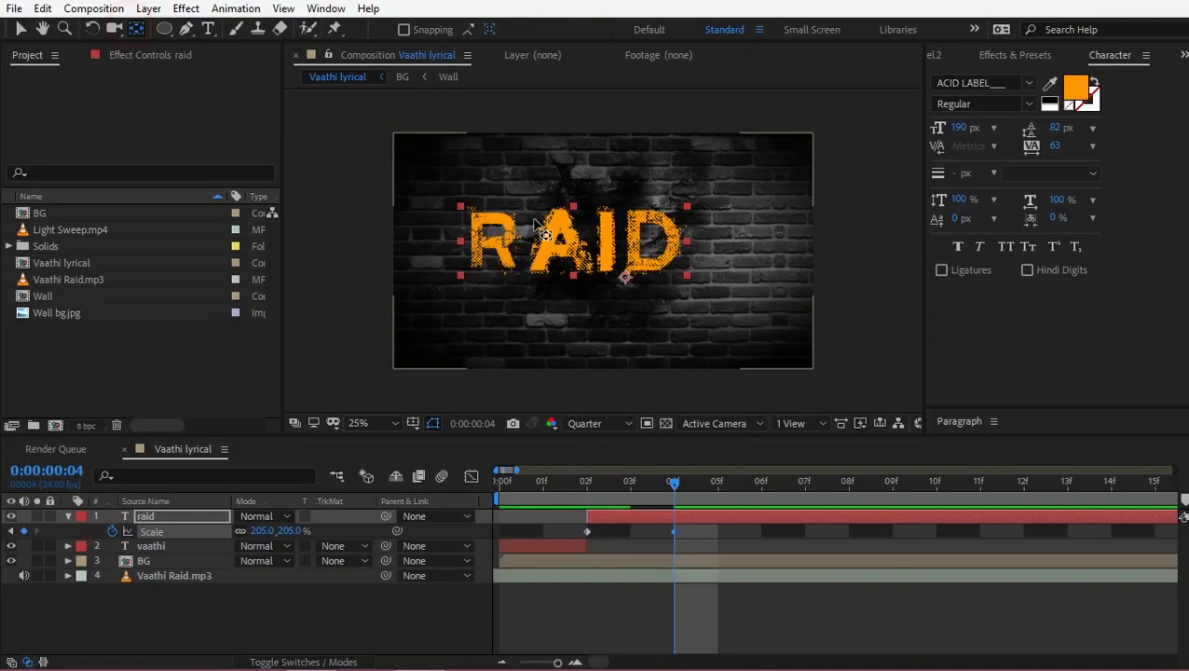
Recenter RAID's anchor point on the word and collapse its Scale property
mouse_move(625, 276)
mouse_down()
mouse_move(570, 272)
mouse_move(630, 278)
mouse_up()
key(v)
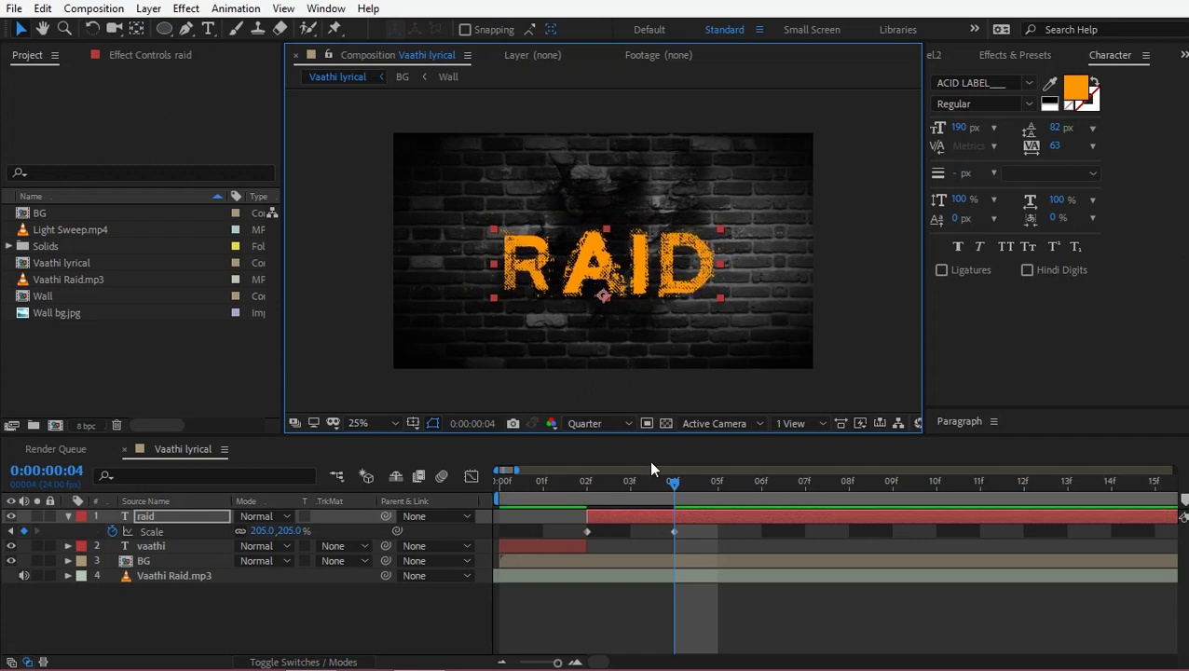
click(186, 518)
click(68, 516)
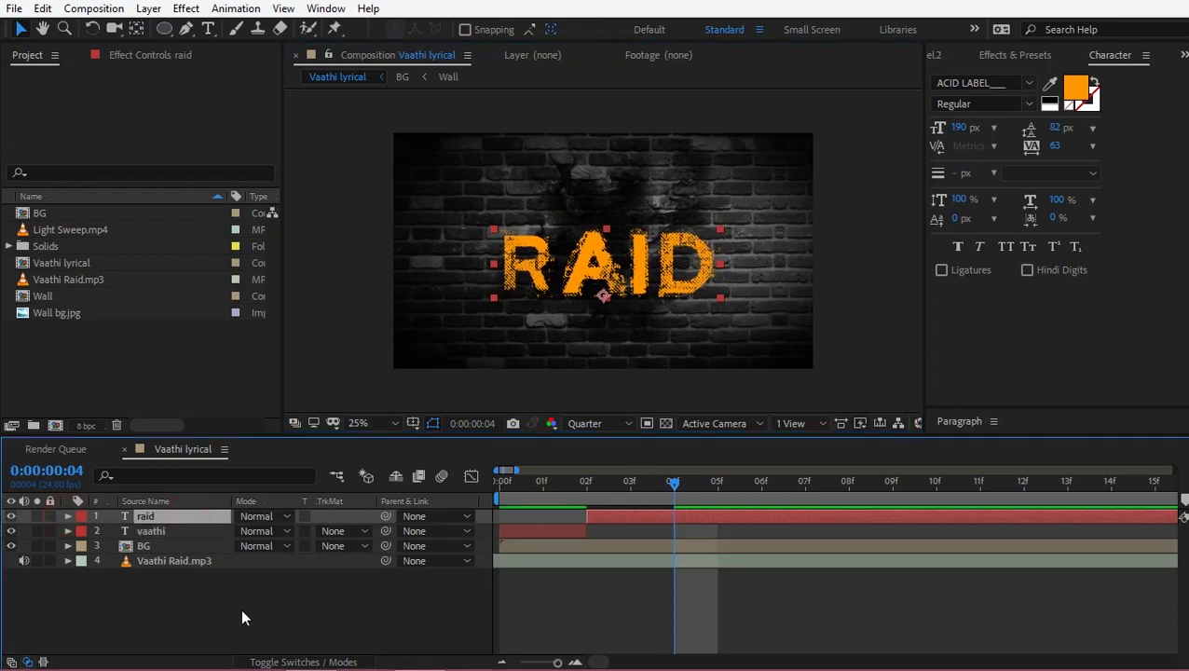
Preview the opening frames and check vaathi's Scale keyframe at 02f
key(Home)
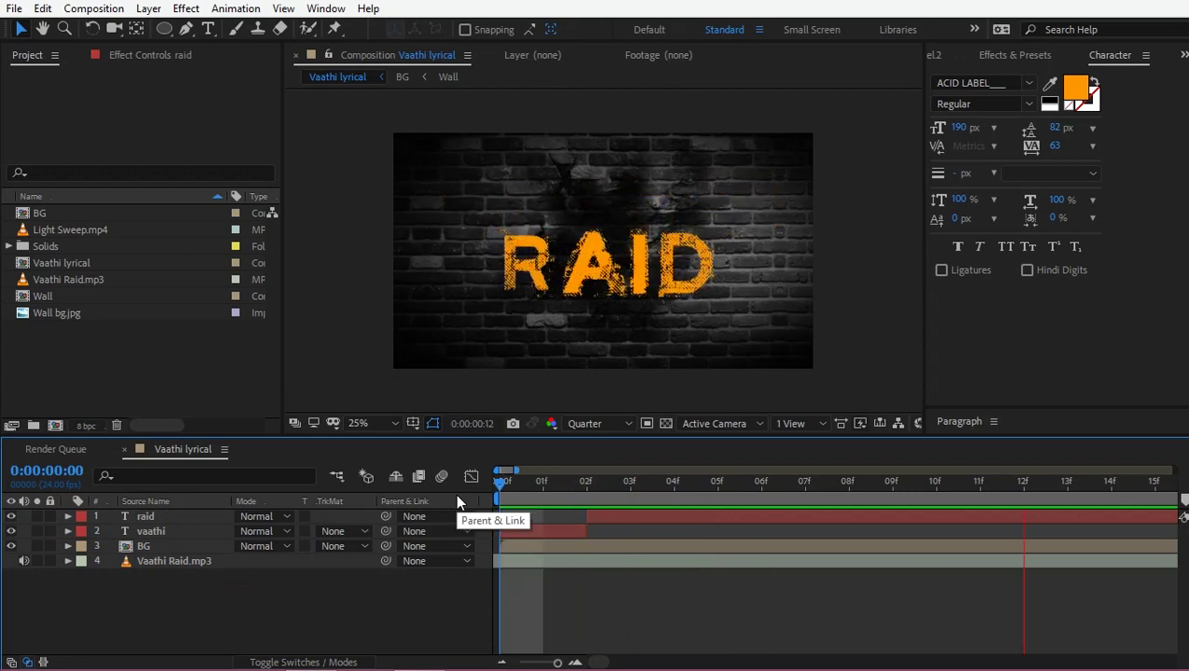
key(space)
drag(586, 481, 371, 492)
key(Home)
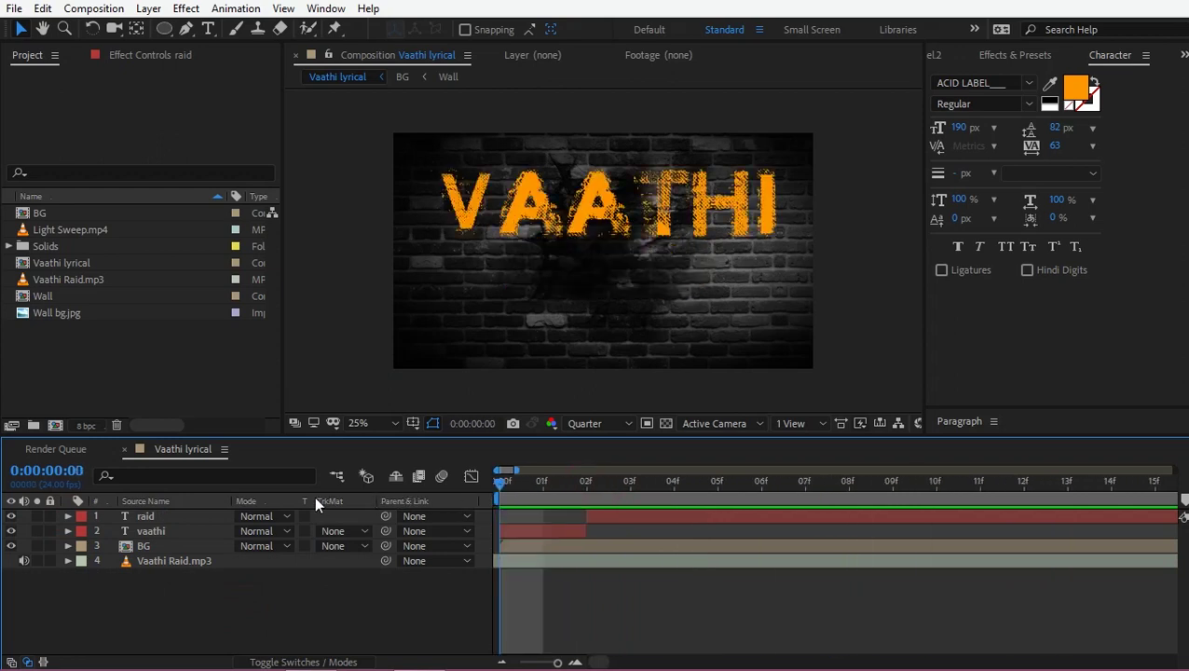
click(531, 530)
key(s)
click(586, 547)
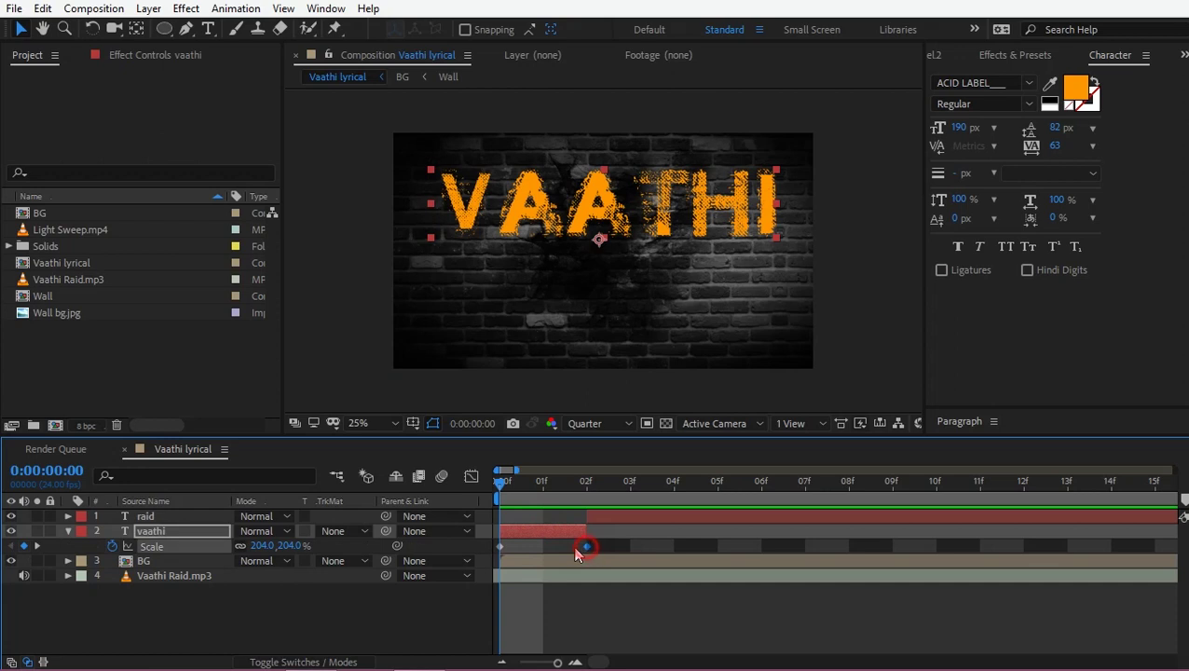
key(space)
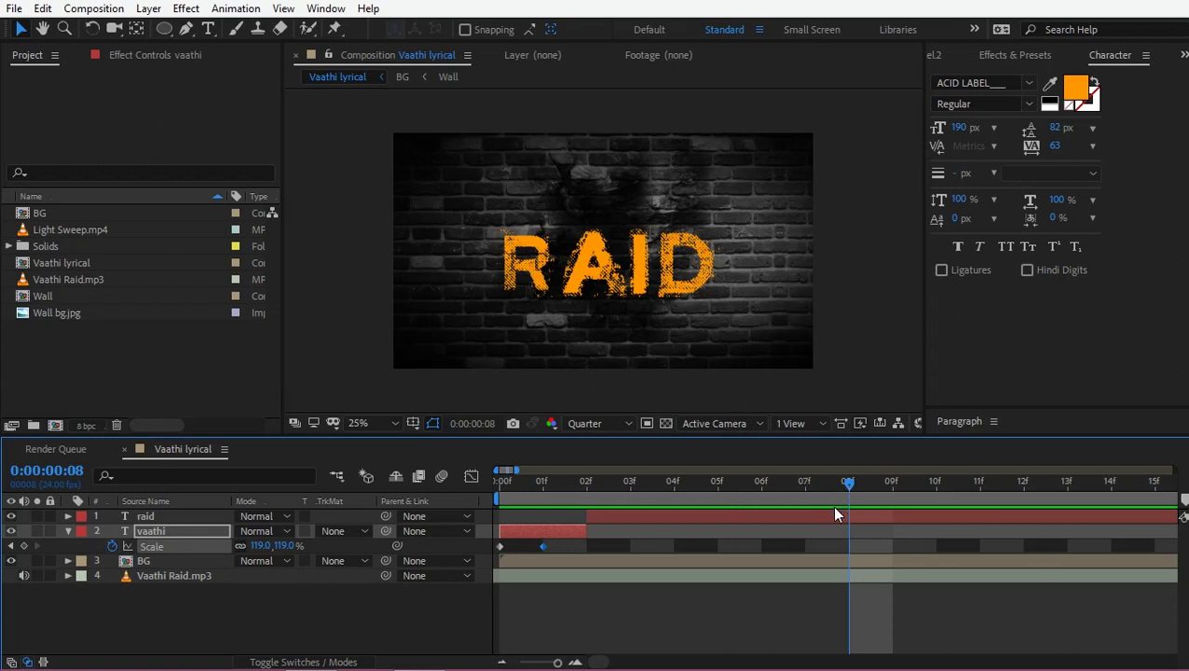
Split raid at frame 8 and slide raid 2 to start around frame 14
scroll(769, 534, right, 1)
click(727, 515)
key(ctrl+shift+d)
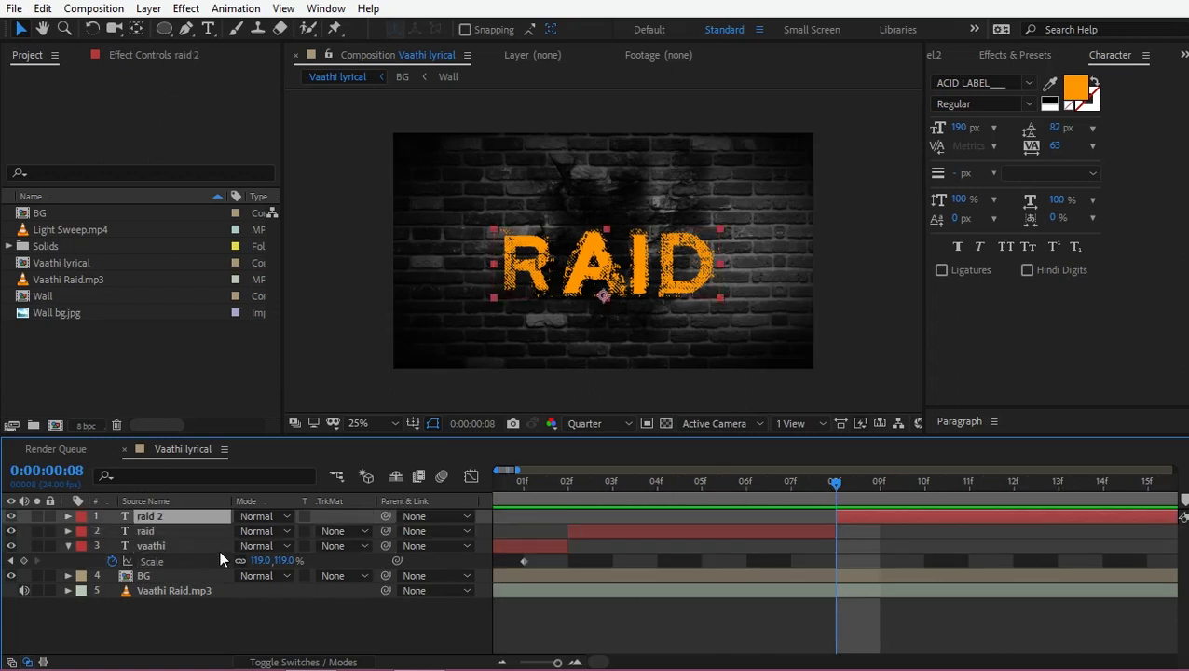
click(68, 546)
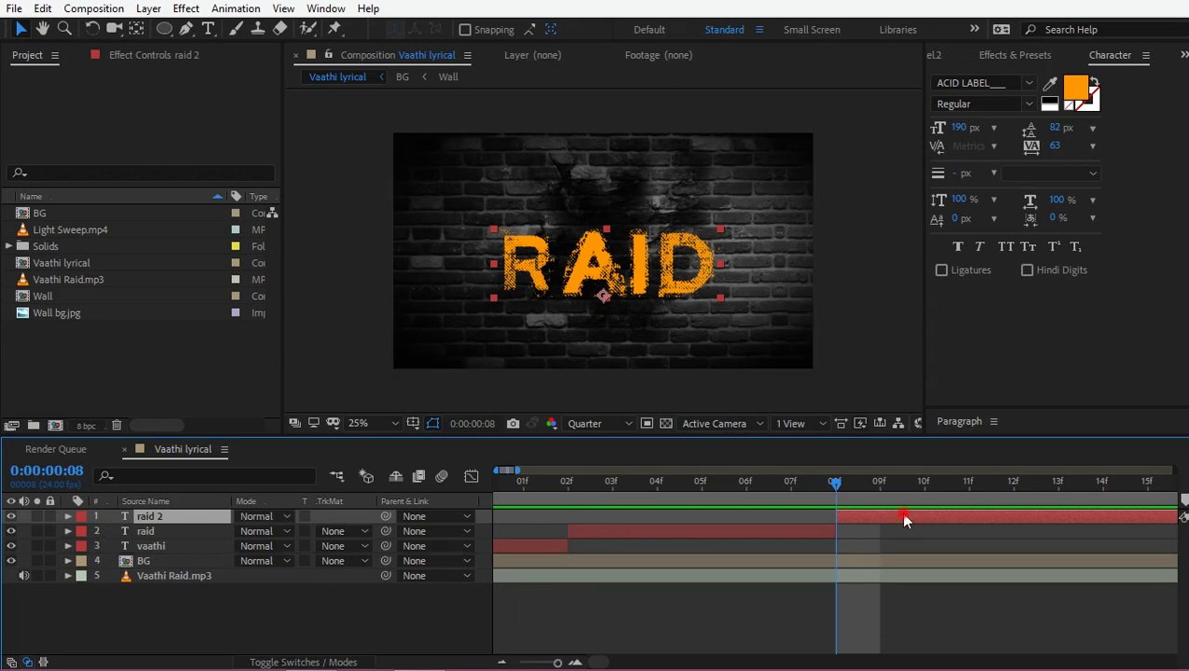
click(871, 532)
click(840, 530)
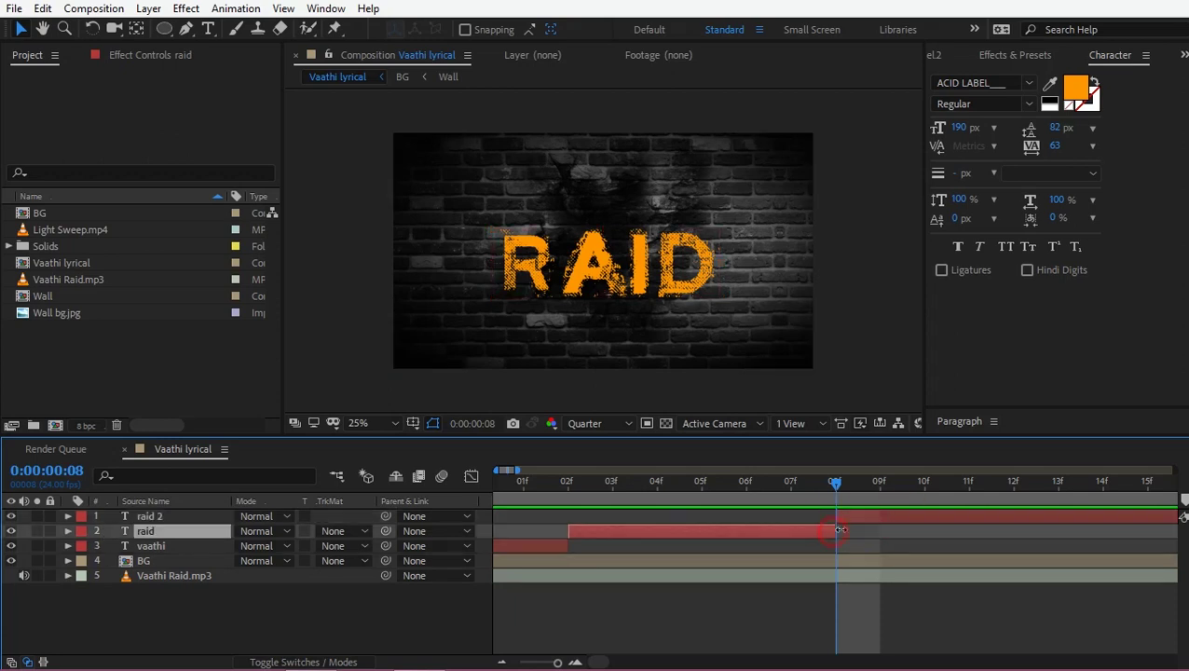
click(159, 518)
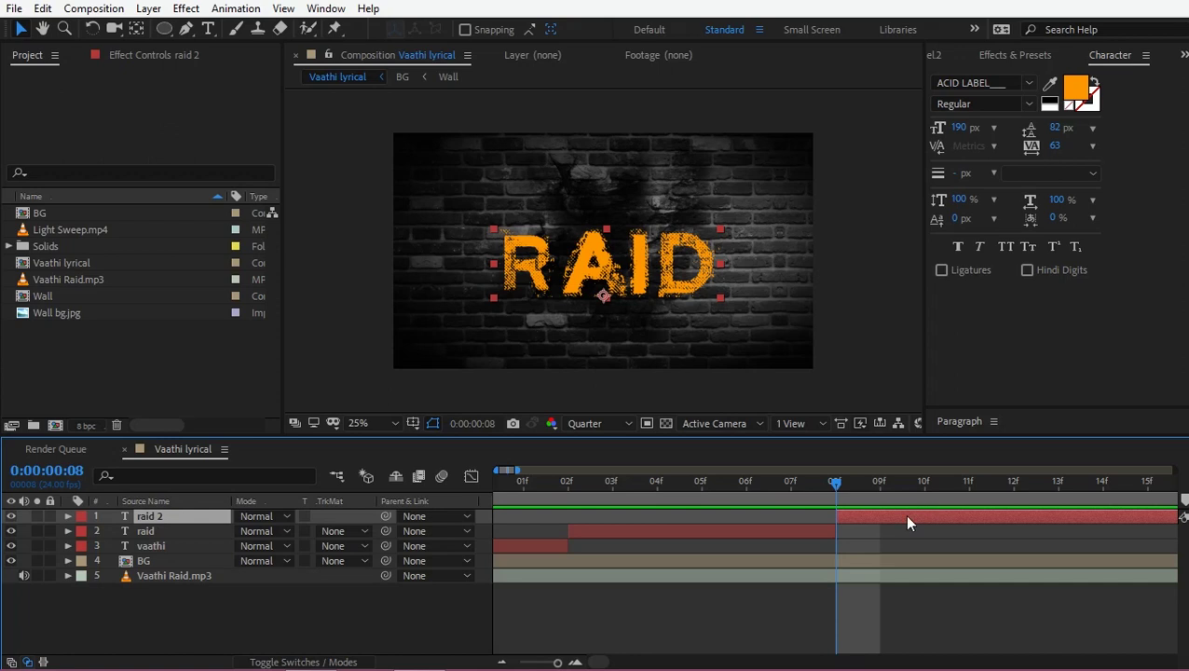
drag(871, 514, 1136, 515)
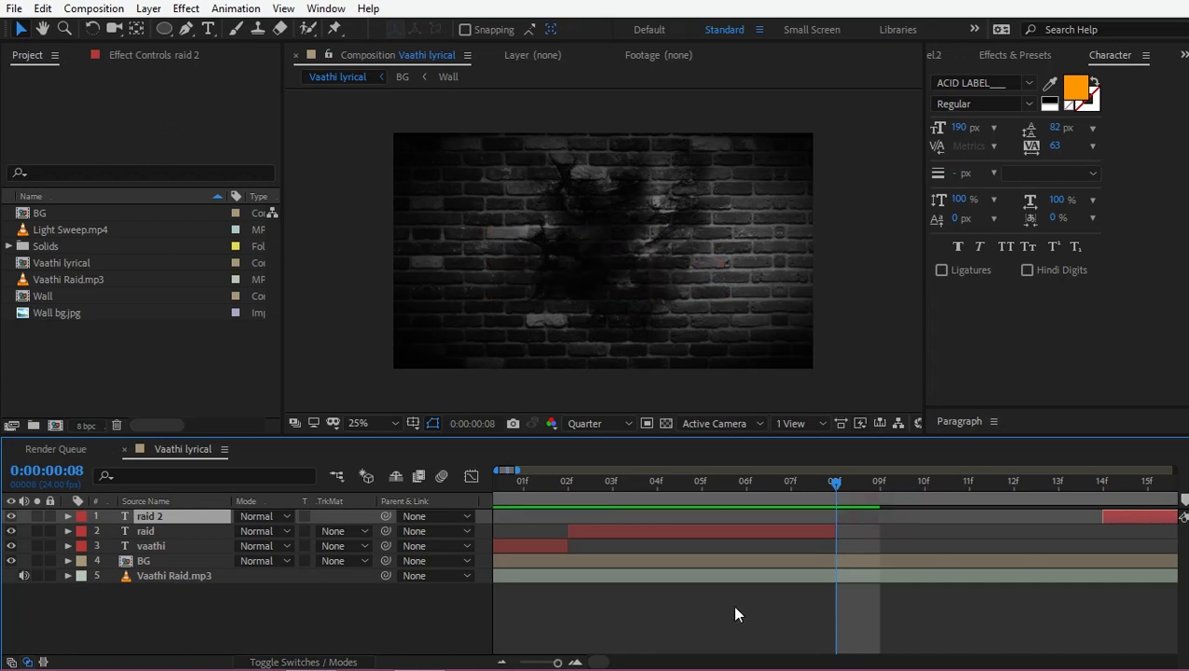
Duplicate vaathi and raid, reorder the copies, and shift vaathi 2, raid 3 and raid 2 later
click(520, 548)
shift+click(578, 532)
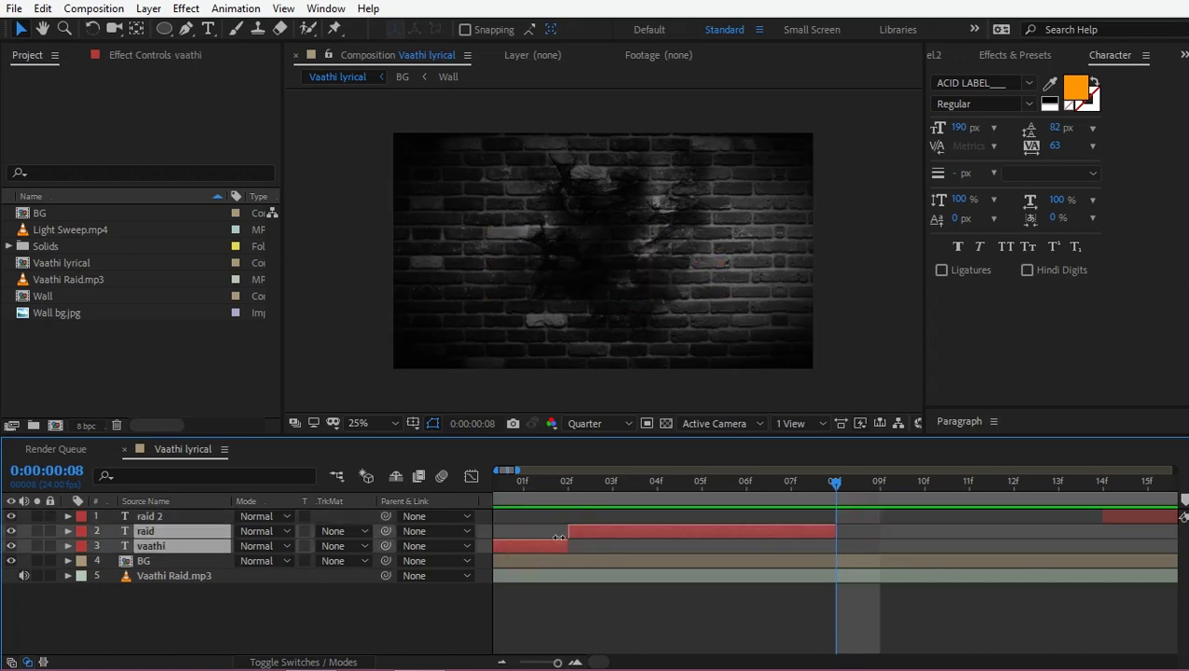
click(39, 9)
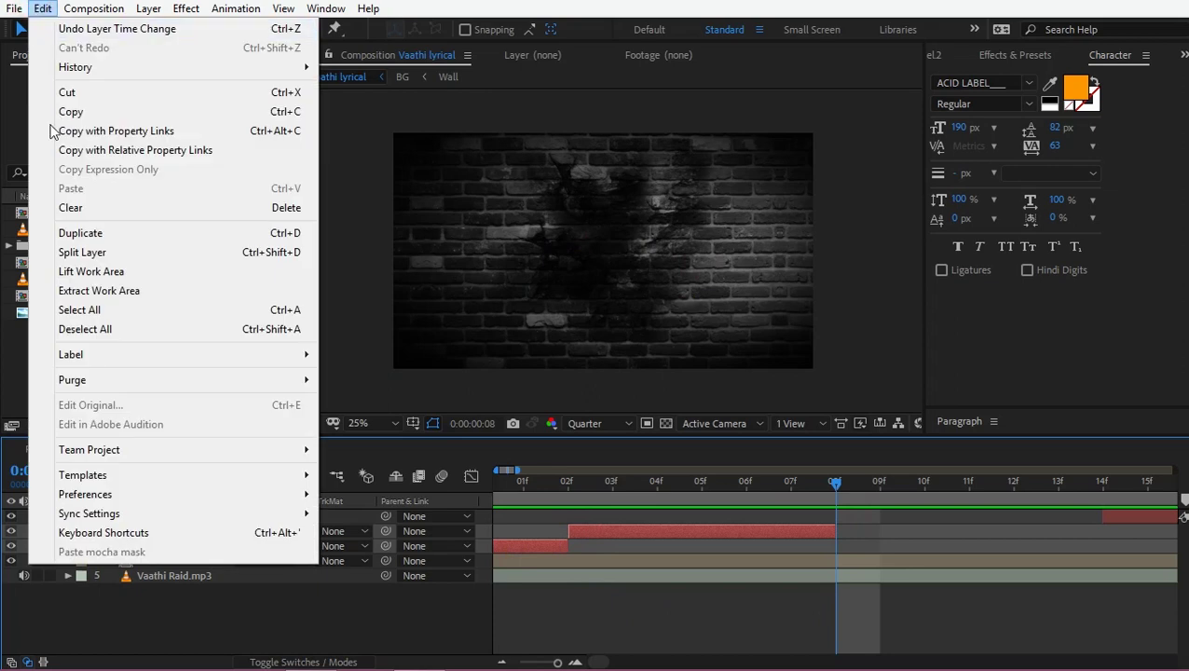
click(109, 237)
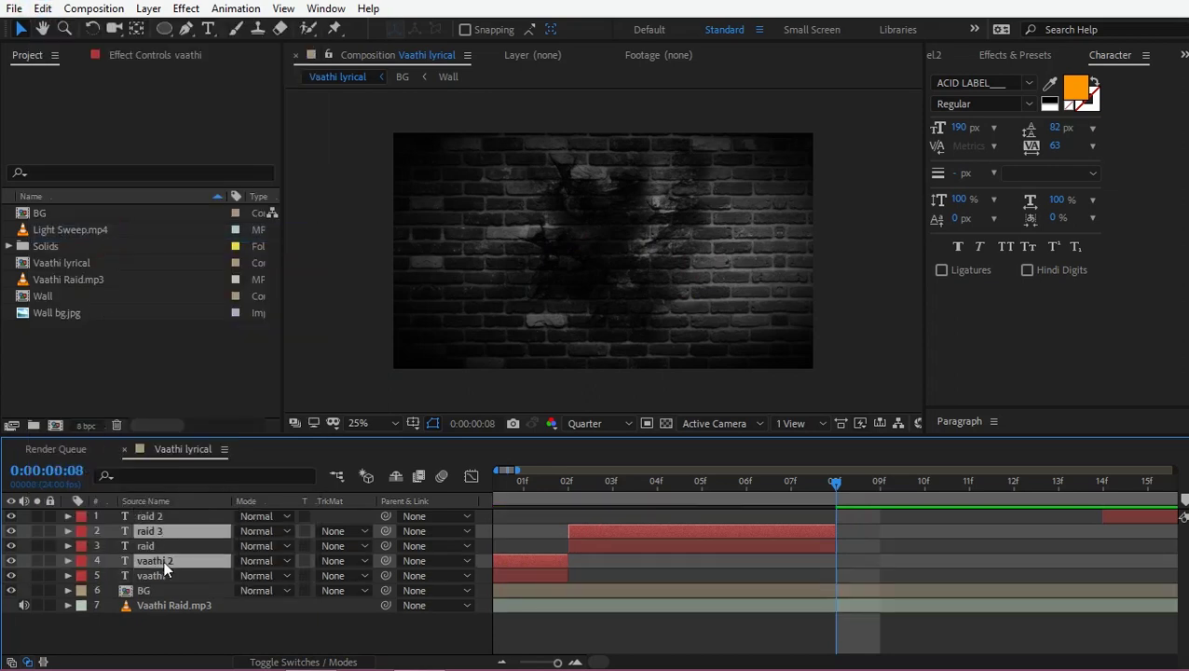
drag(164, 564, 161, 538)
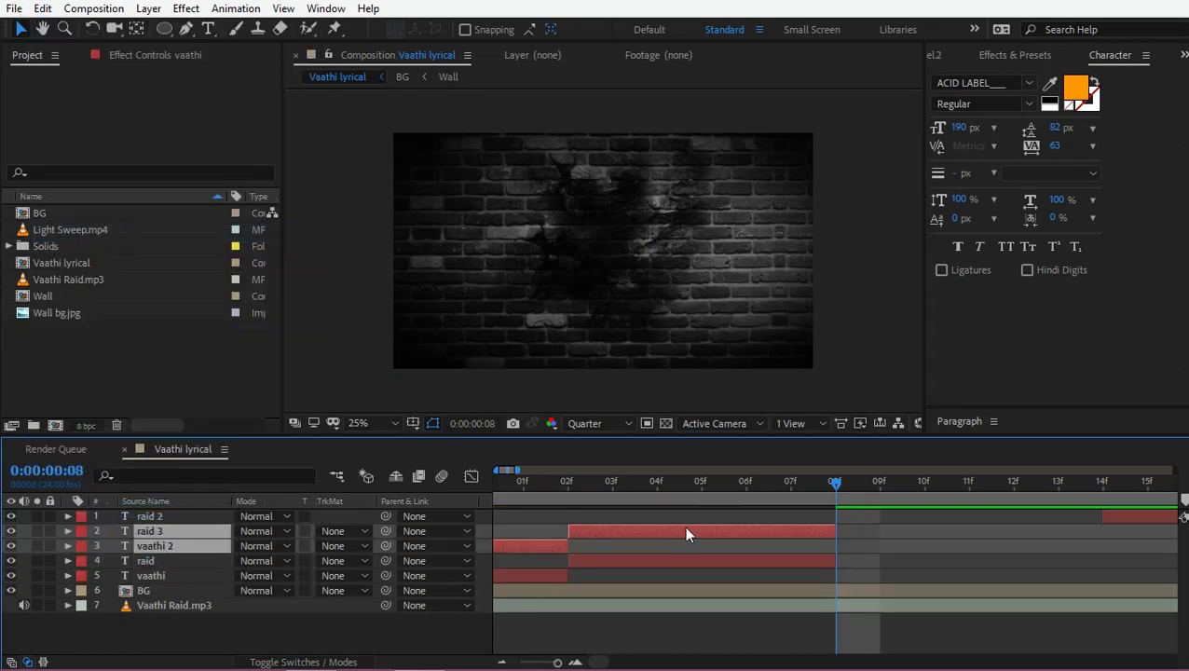
drag(624, 541, 955, 547)
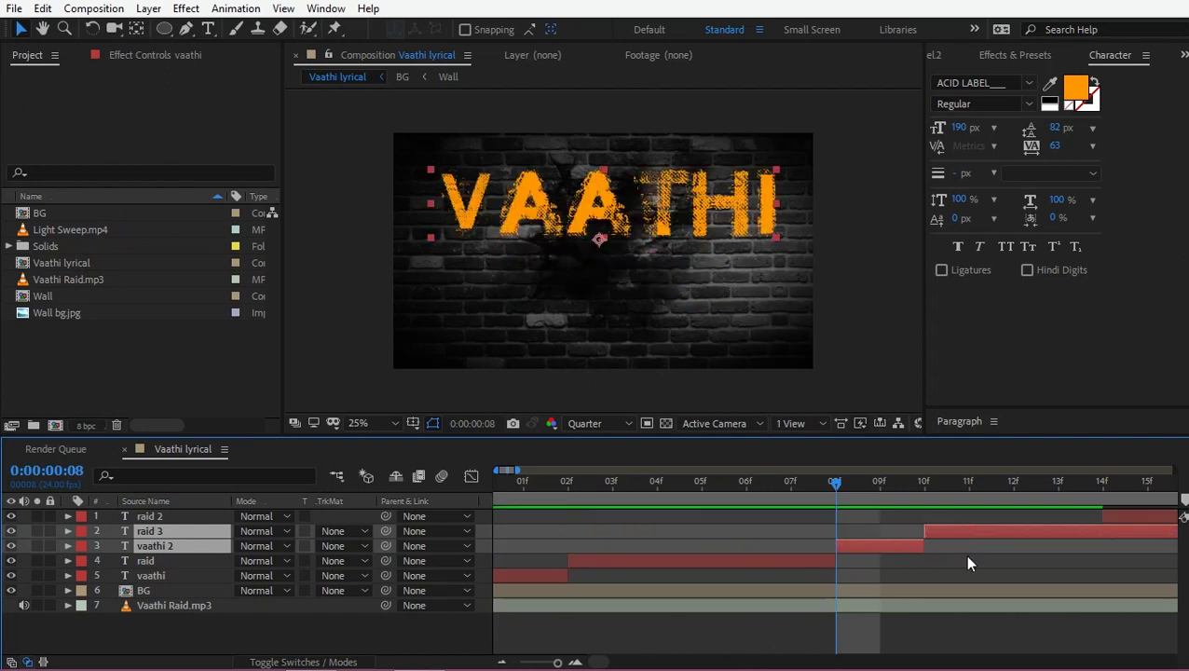
drag(855, 518, 1175, 513)
Duplicate again, place raid 4 and vaathi 3 under raid 2, and extend raid 4 to about 1:16
key(ctrl+d)
drag(153, 531, 191, 540)
drag(556, 537, 708, 538)
key(space)
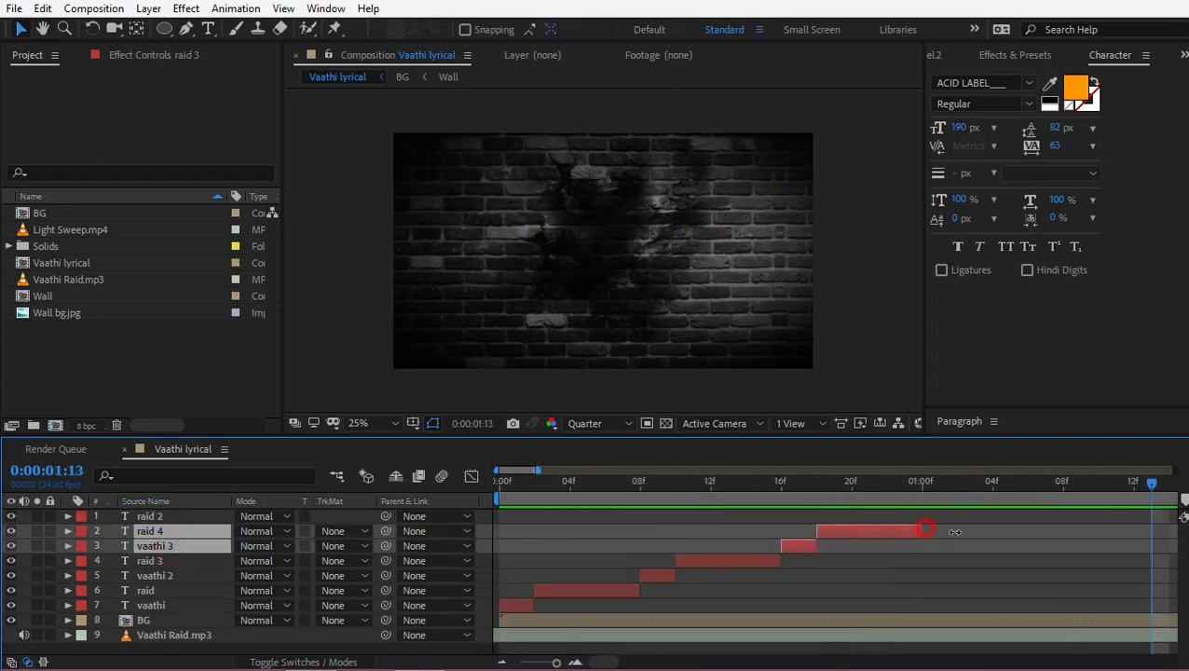
drag(924, 528, 1173, 529)
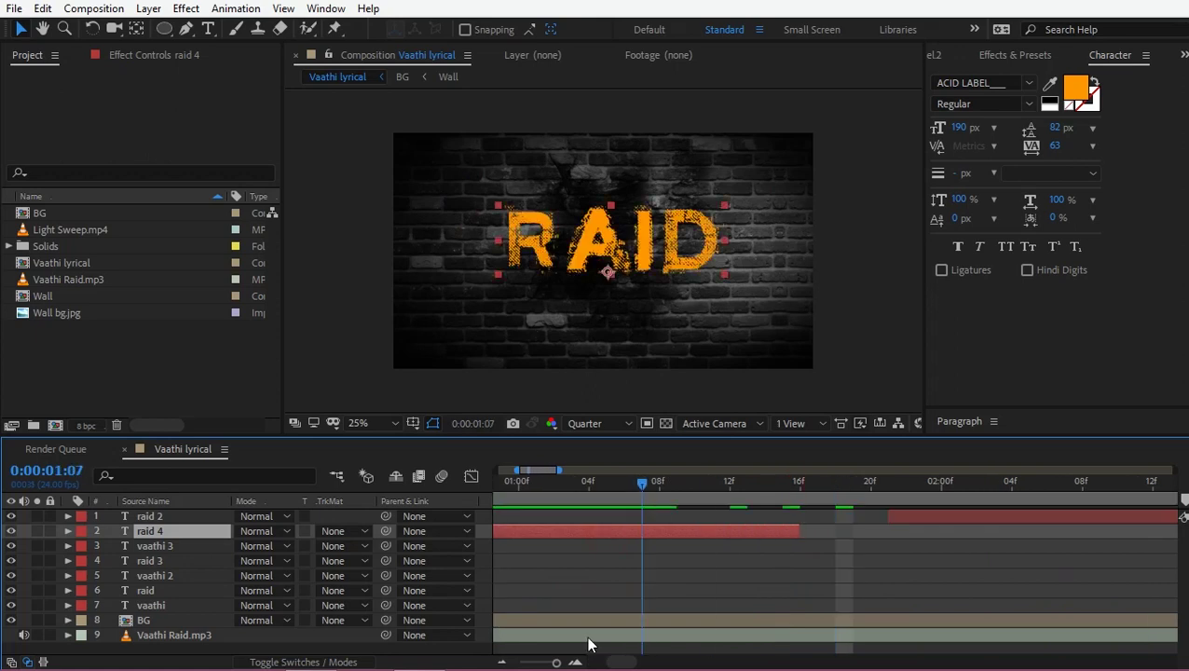
key(minus)
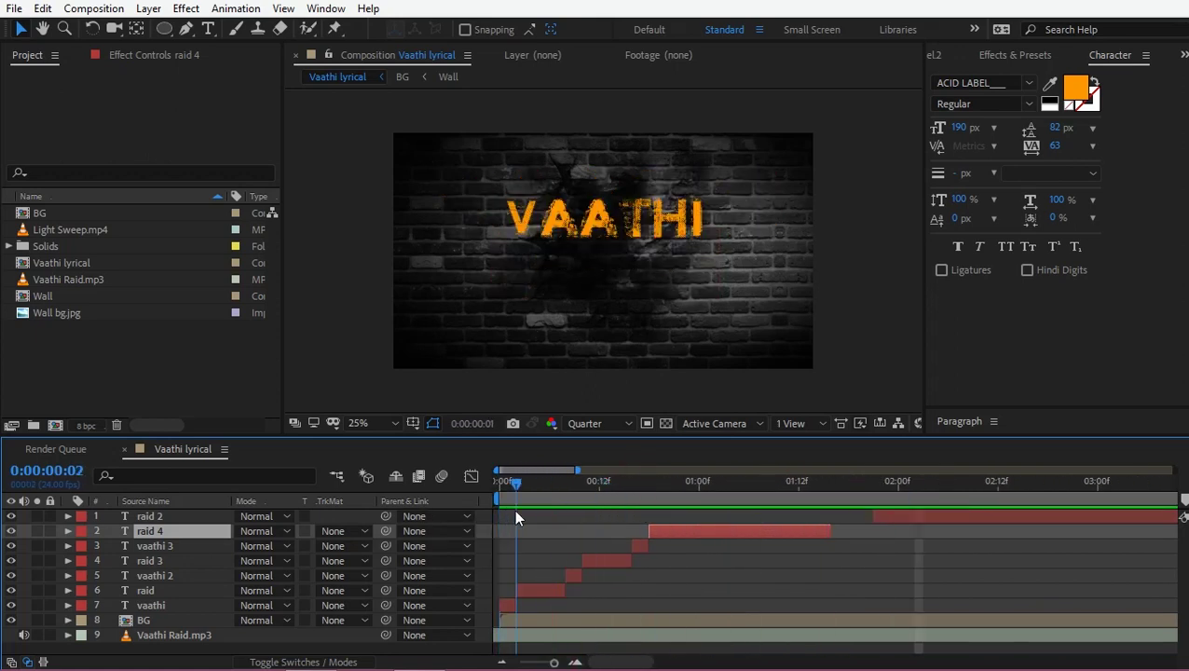
key(equal)
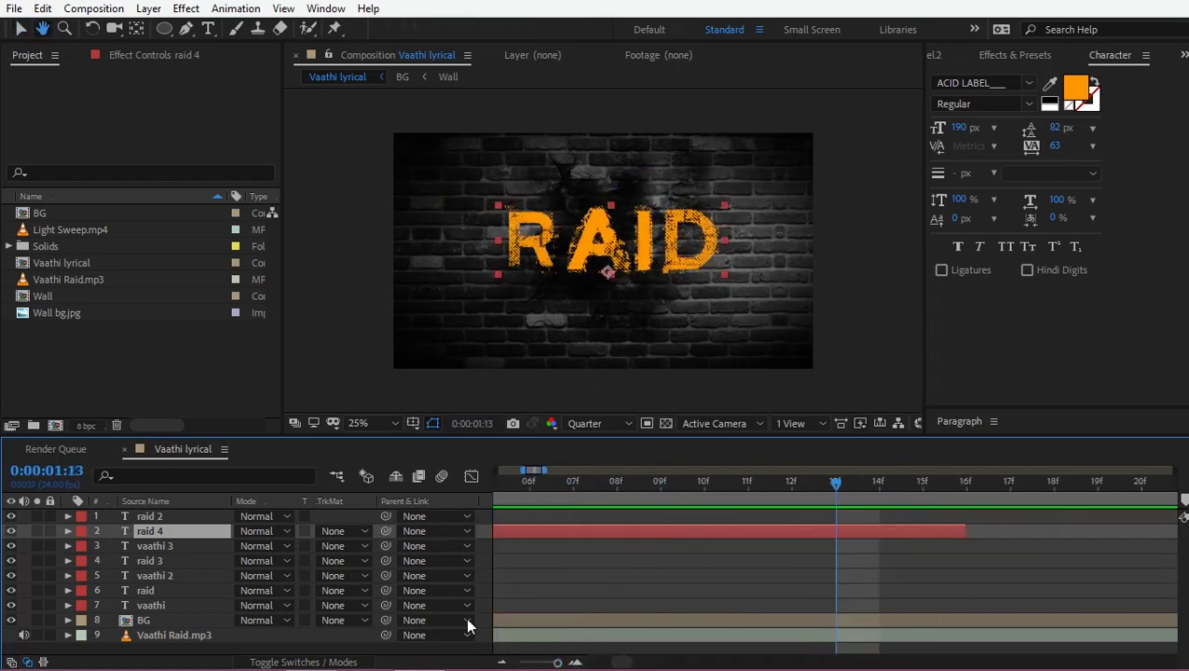
key(minus)
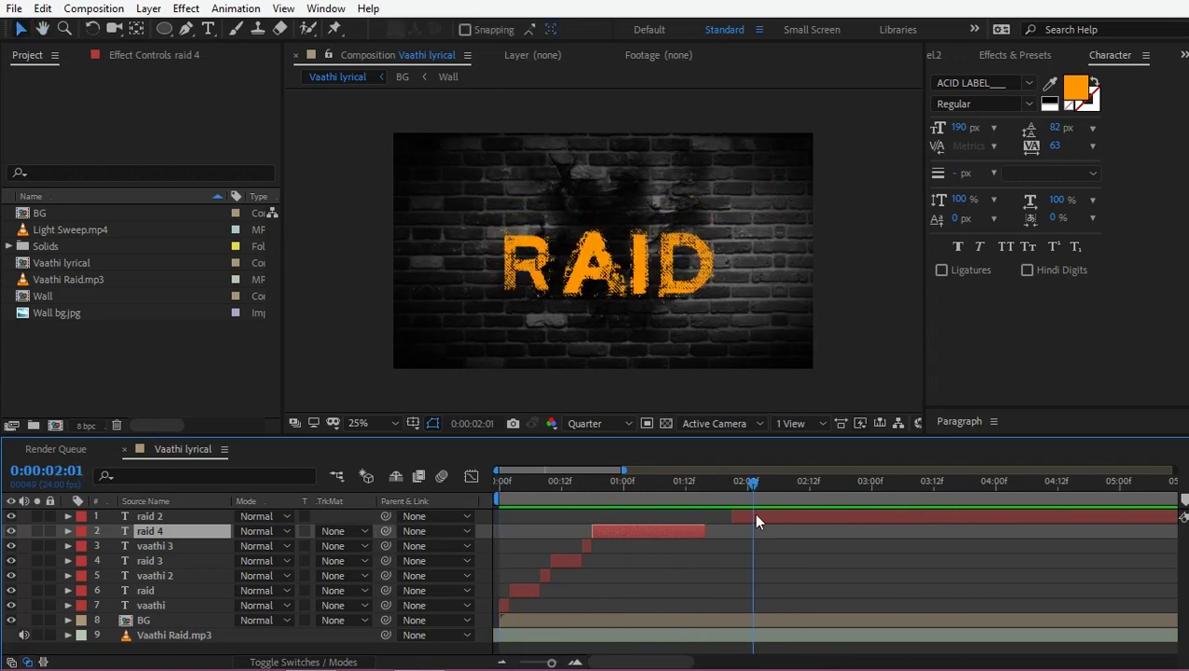
click(736, 517)
key(equal)
Retype the raid 2 text as Bangam at 128 px and move it up and left
double_click(164, 516)
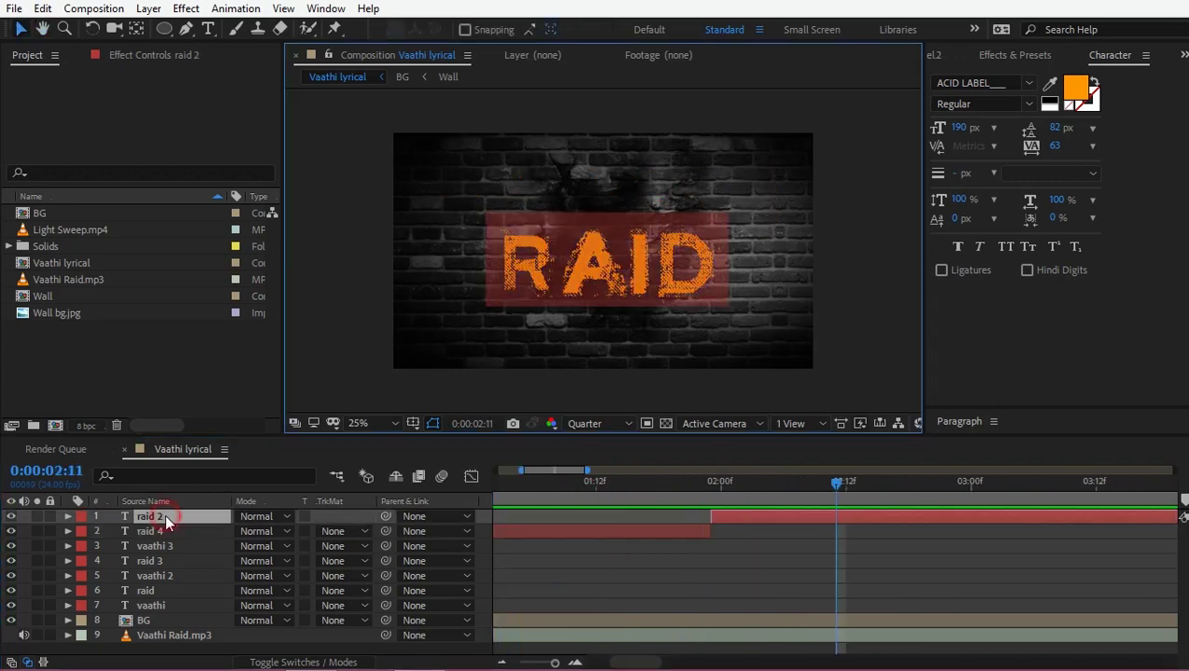
text(Bangam)
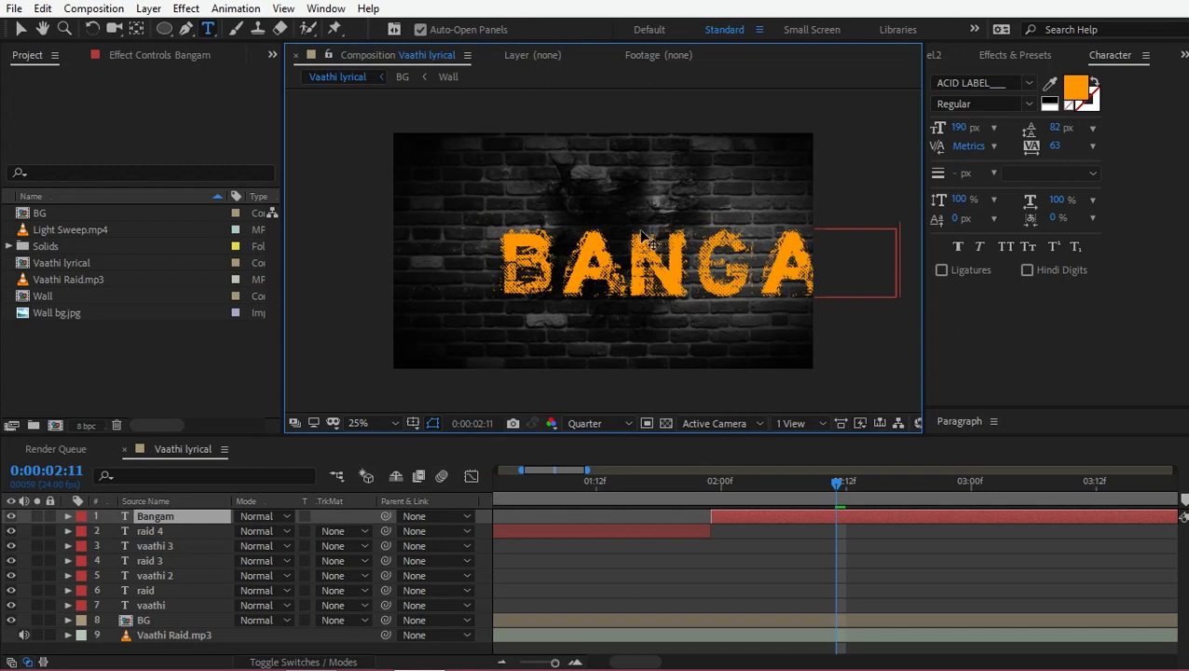
key(ctrl+a)
drag(966, 130, 918, 138)
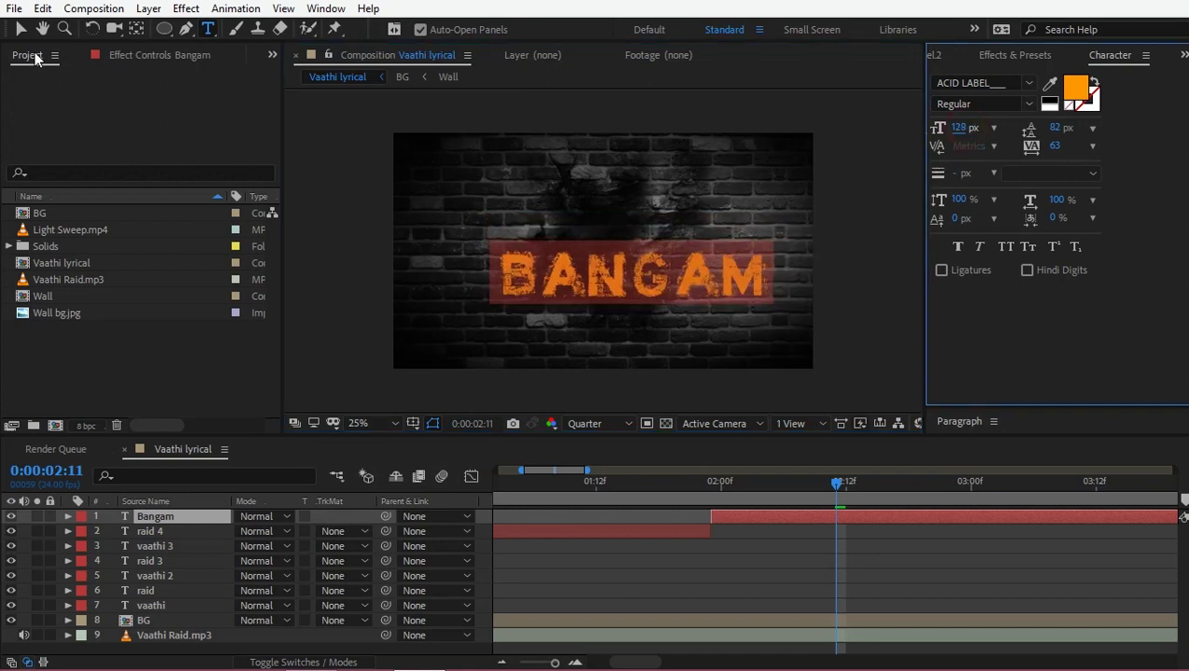
click(21, 29)
mouse_move(692, 289)
mouse_down()
mouse_move(650, 237)
mouse_move(661, 246)
mouse_up()
Apply the 3D Basic Position Z Cascade text preset to the BANGAM layer
click(1011, 55)
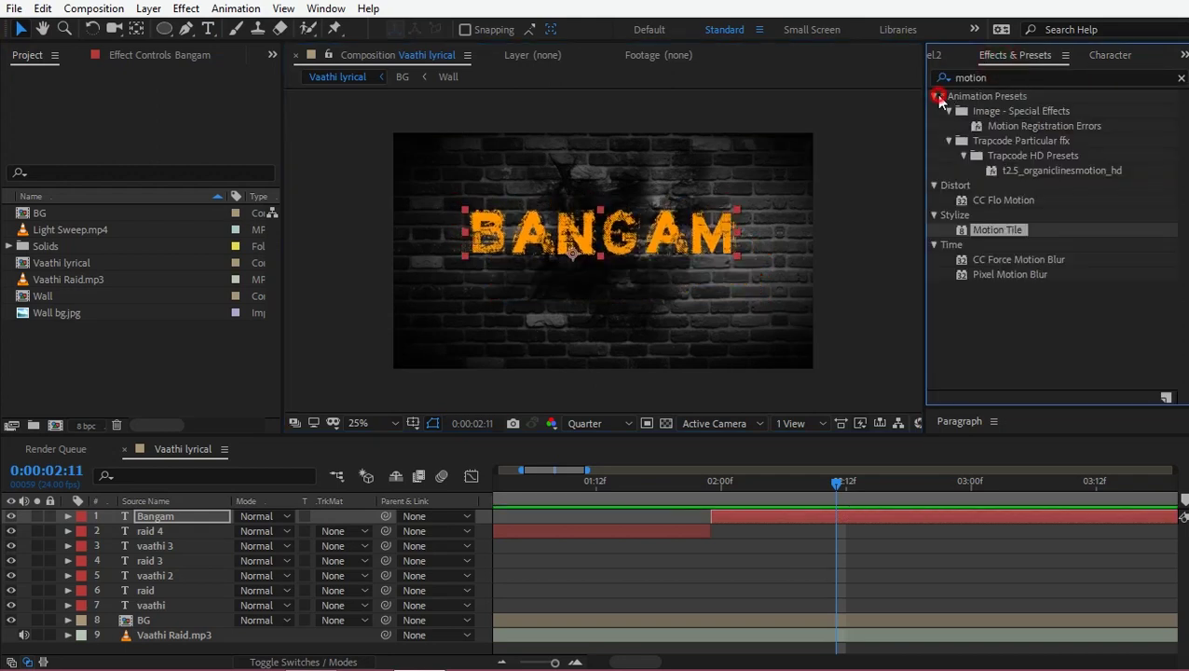
click(935, 96)
click(935, 96)
click(948, 171)
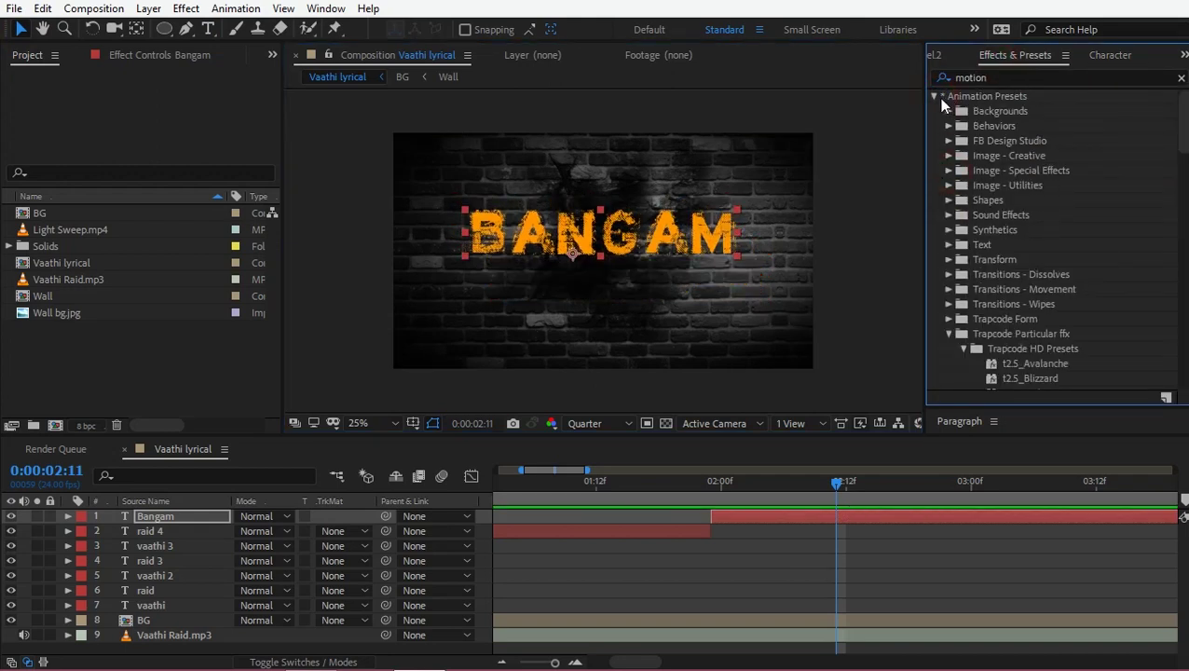
click(949, 333)
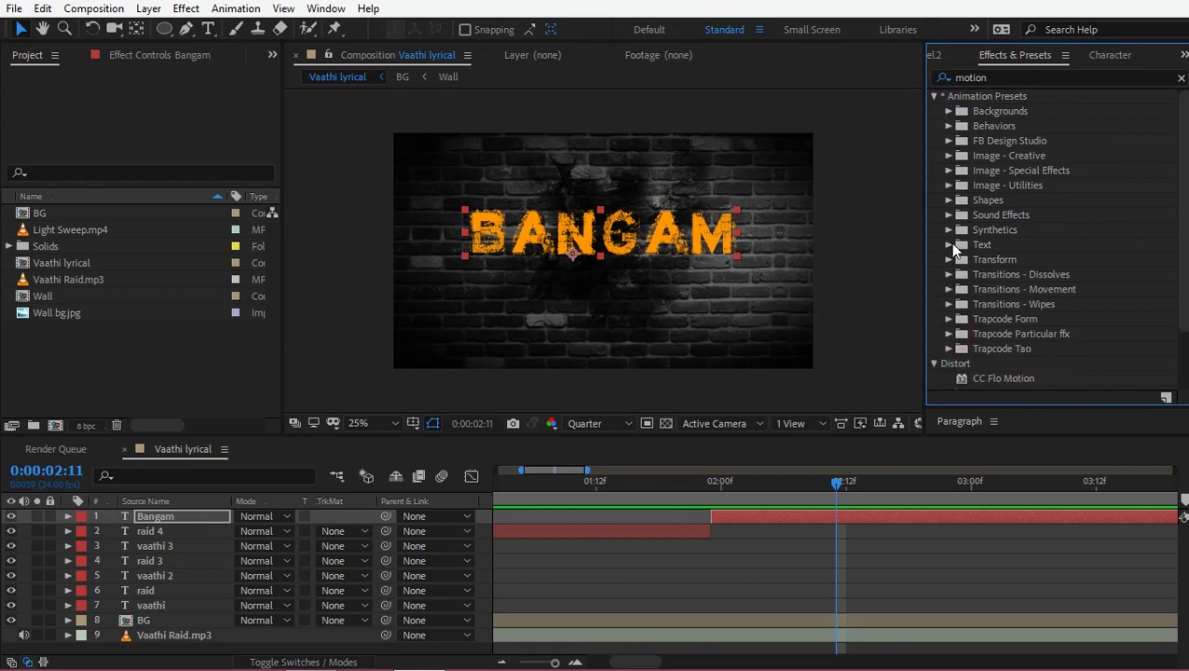
click(949, 245)
scroll(1009, 210, down, 3)
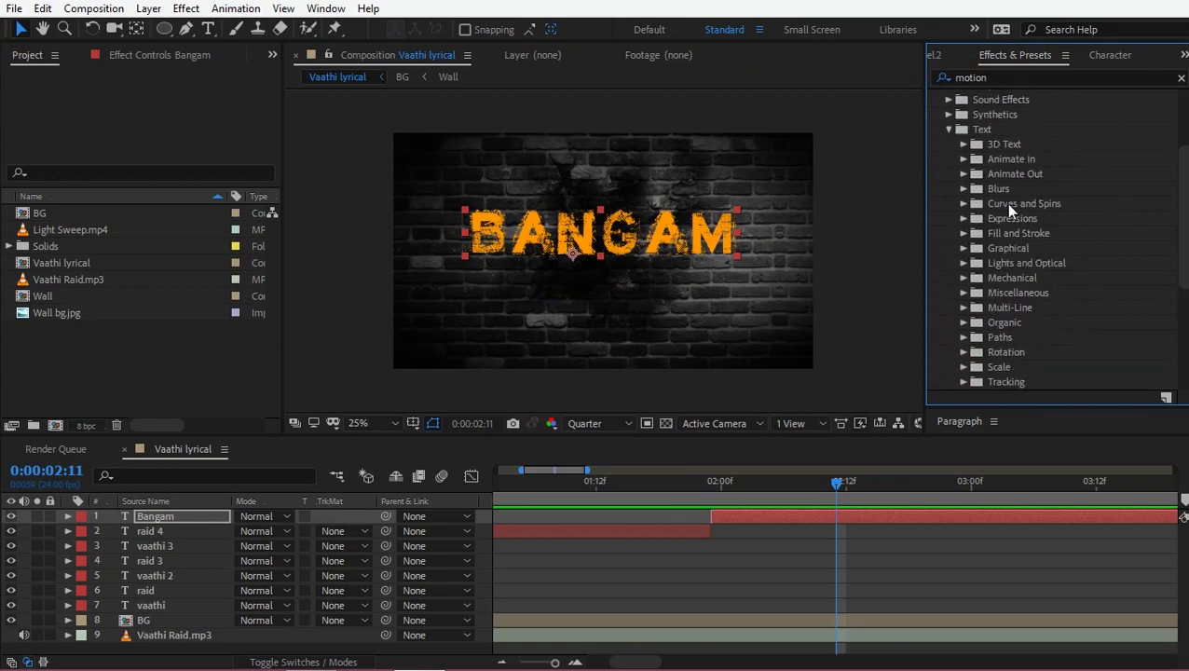
click(962, 146)
scroll(964, 157, down, 2)
drag(1072, 111, 646, 238)
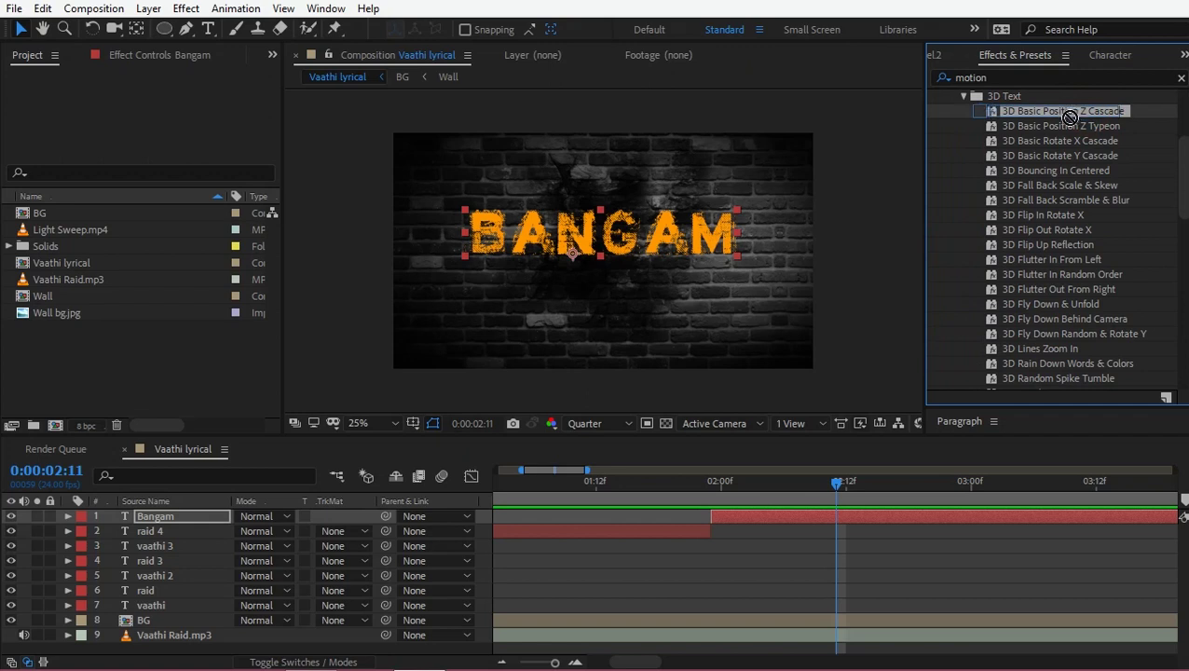
drag(646, 239, 655, 257)
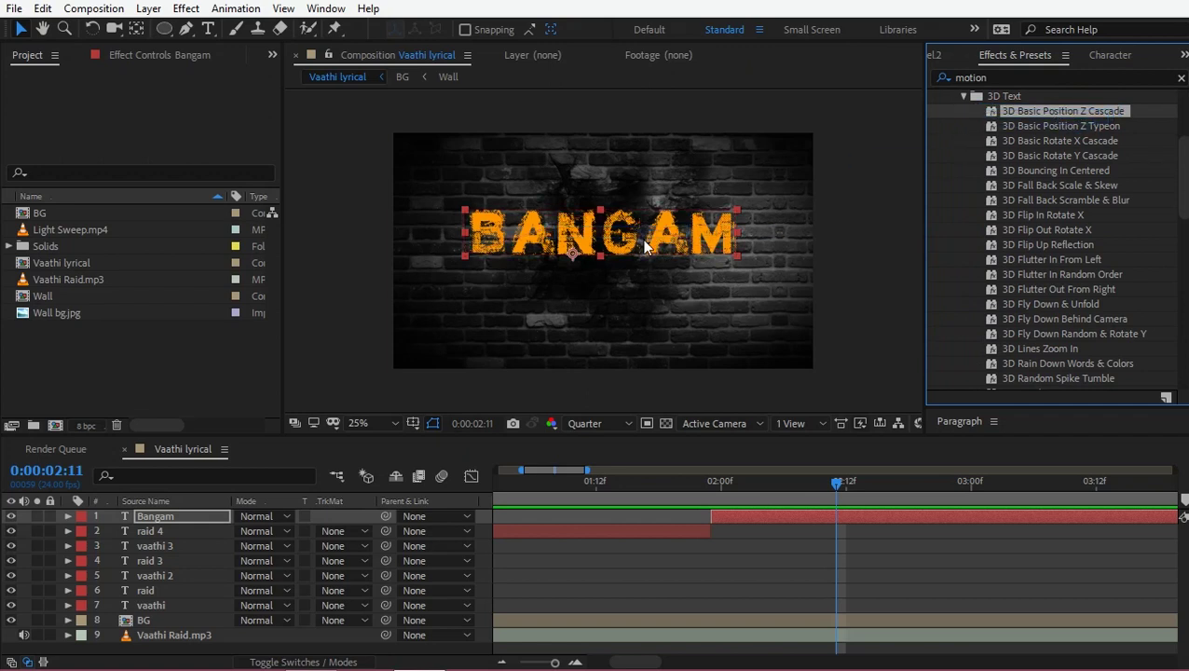
Remove the Scale keyframes, shift the Offset keyframes to the layer start, and preview
drag(707, 483, 993, 477)
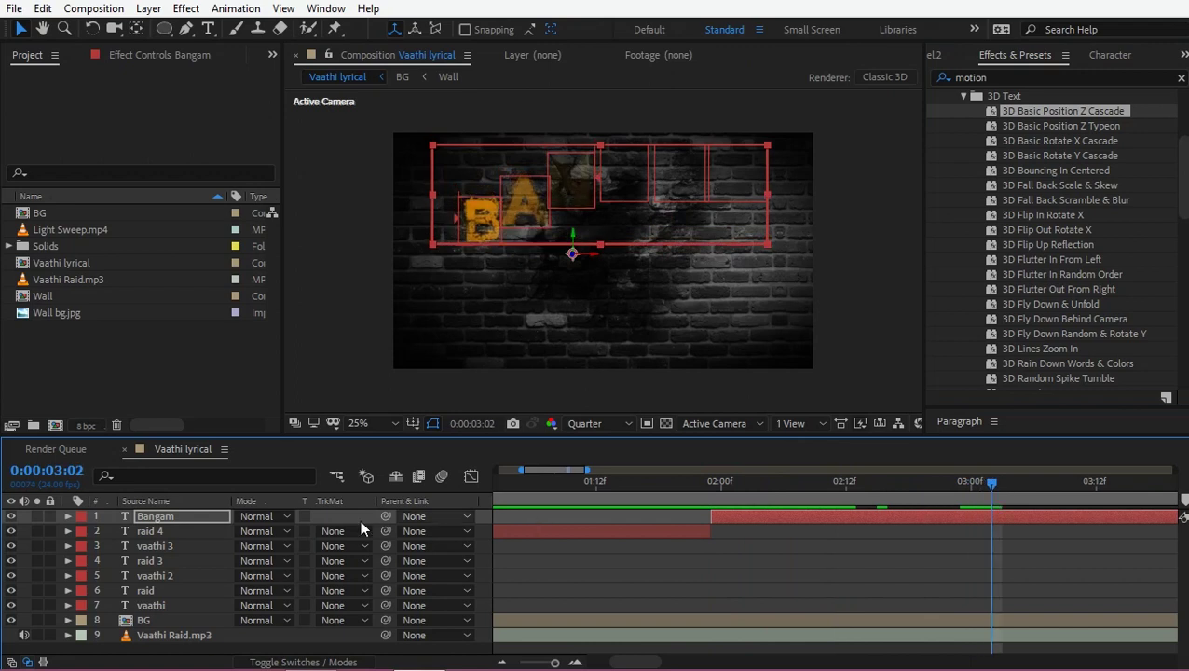
key(u)
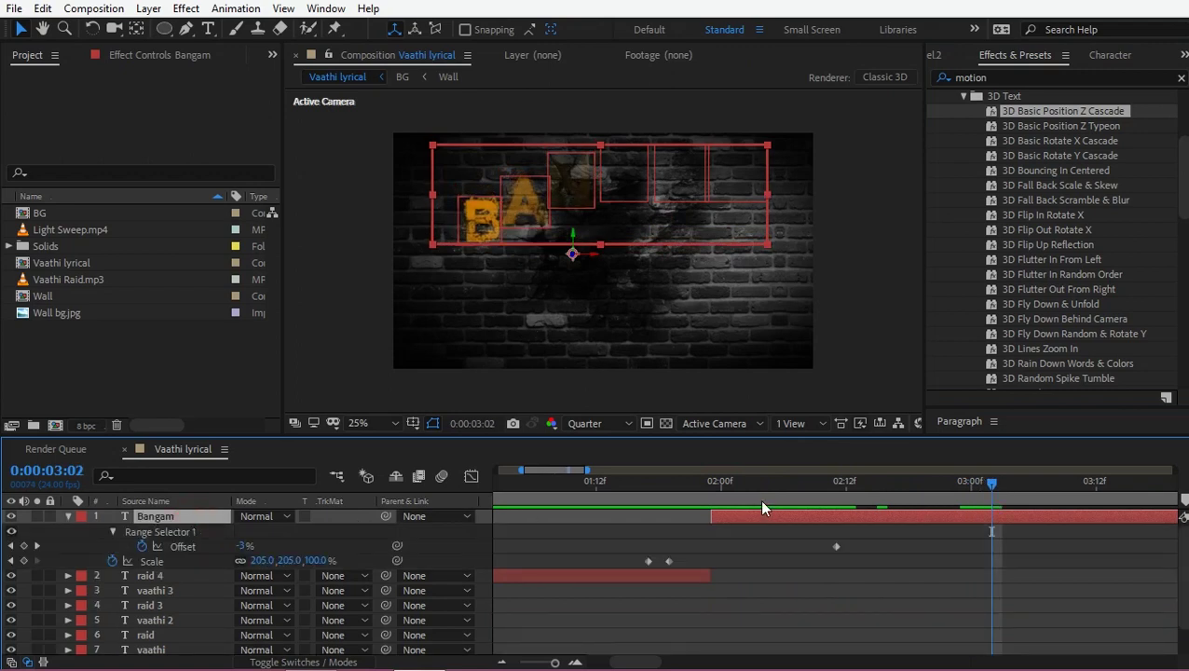
click(111, 561)
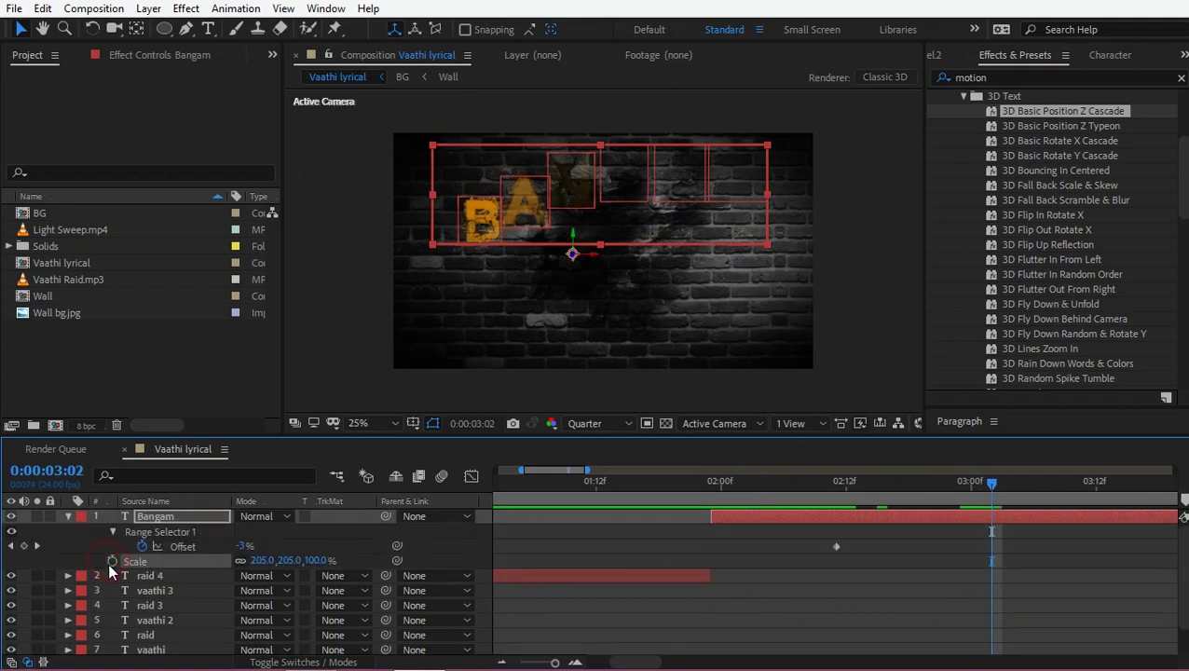
drag(553, 663, 540, 663)
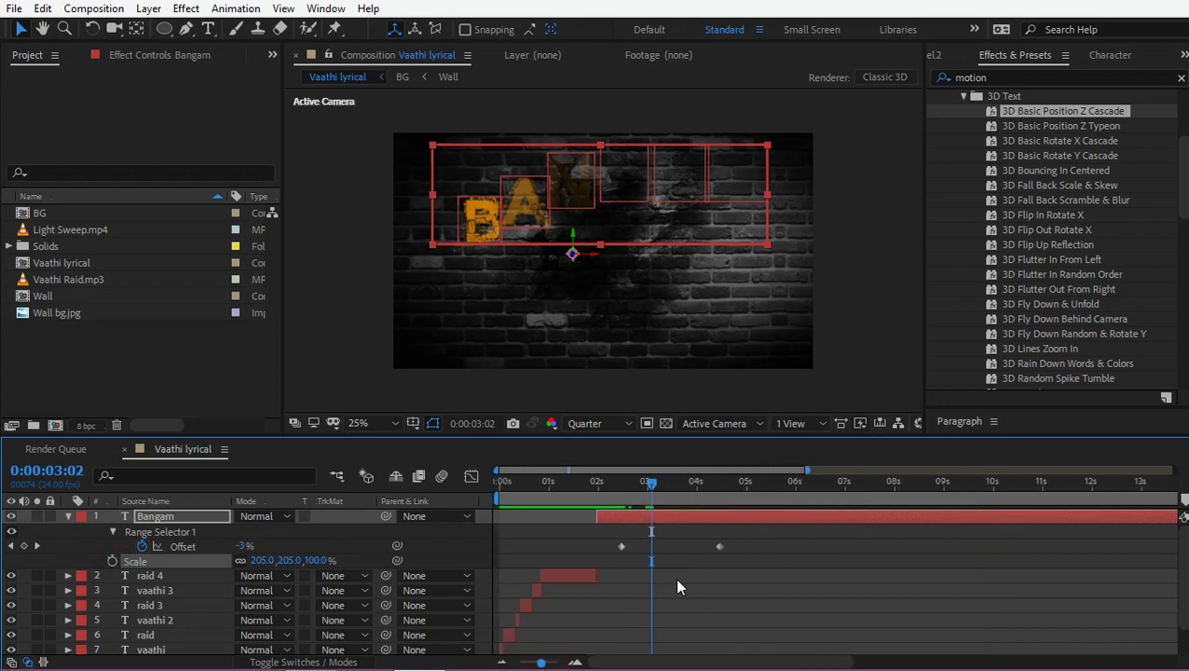
drag(718, 546, 637, 560)
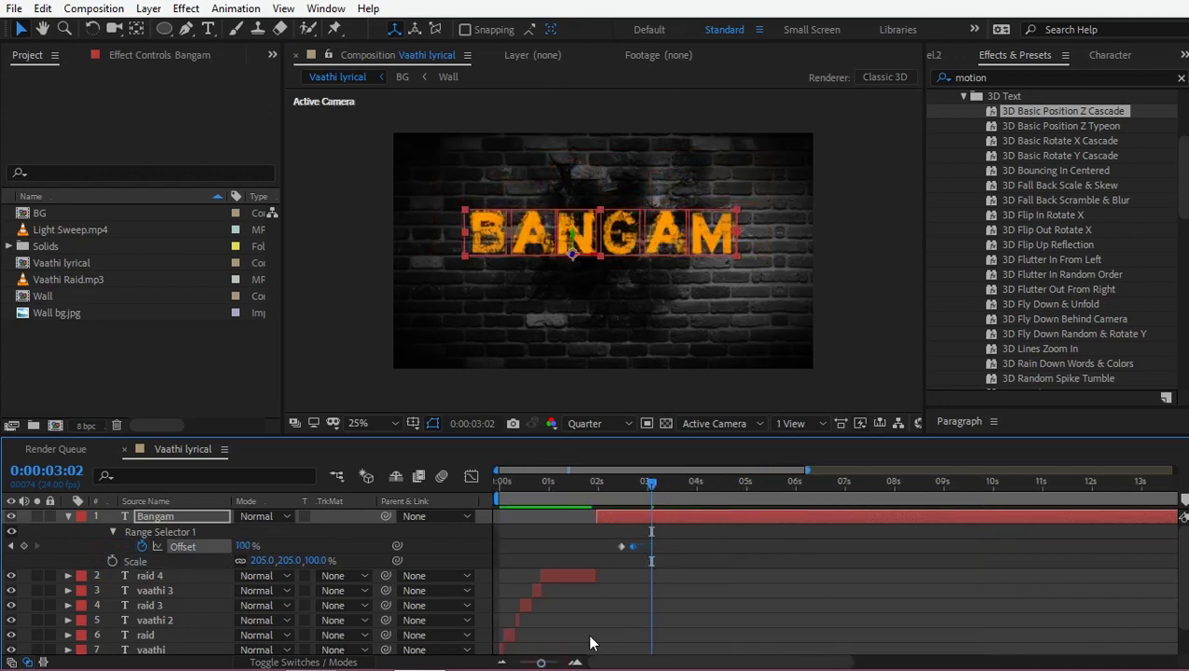
drag(540, 663, 557, 663)
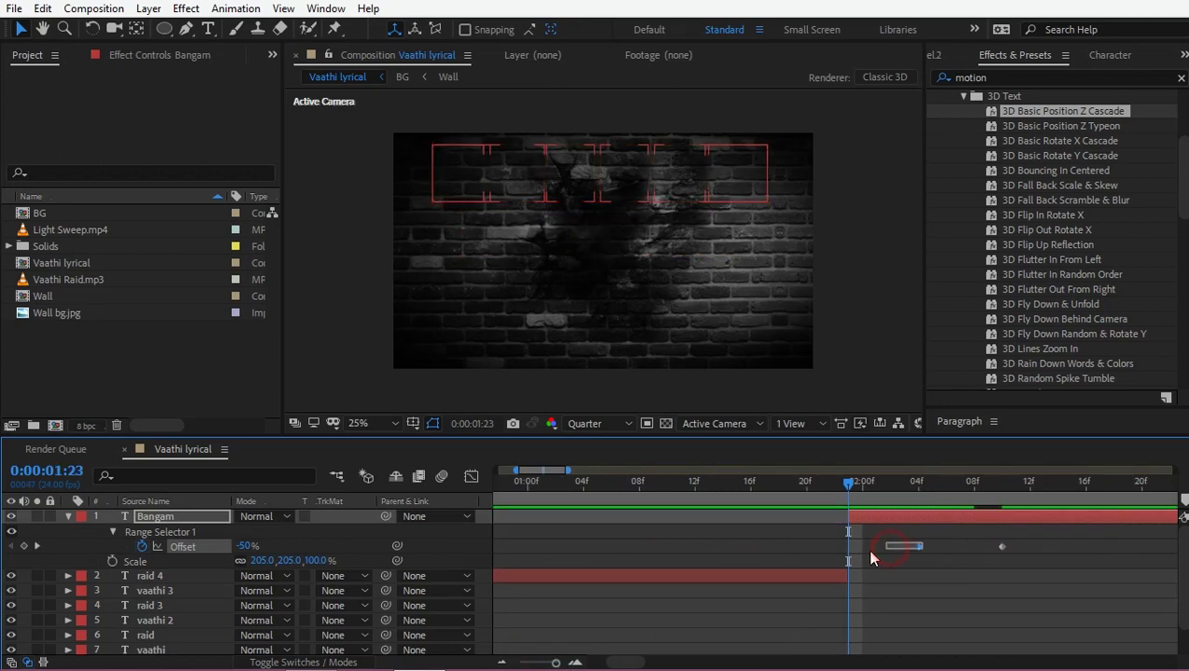
drag(920, 547, 851, 547)
click(885, 577)
key(space)
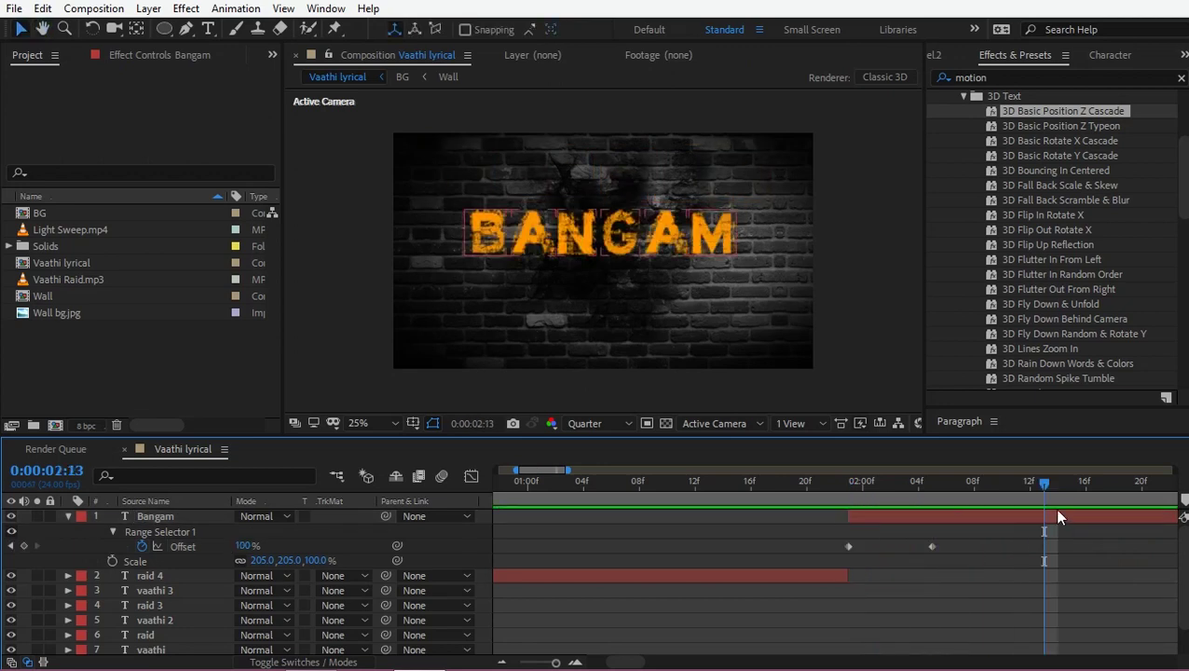
Split Bangam at the current time and delete Animator 1 from Bangam 2
click(1051, 512)
key(ctrl+shift+d)
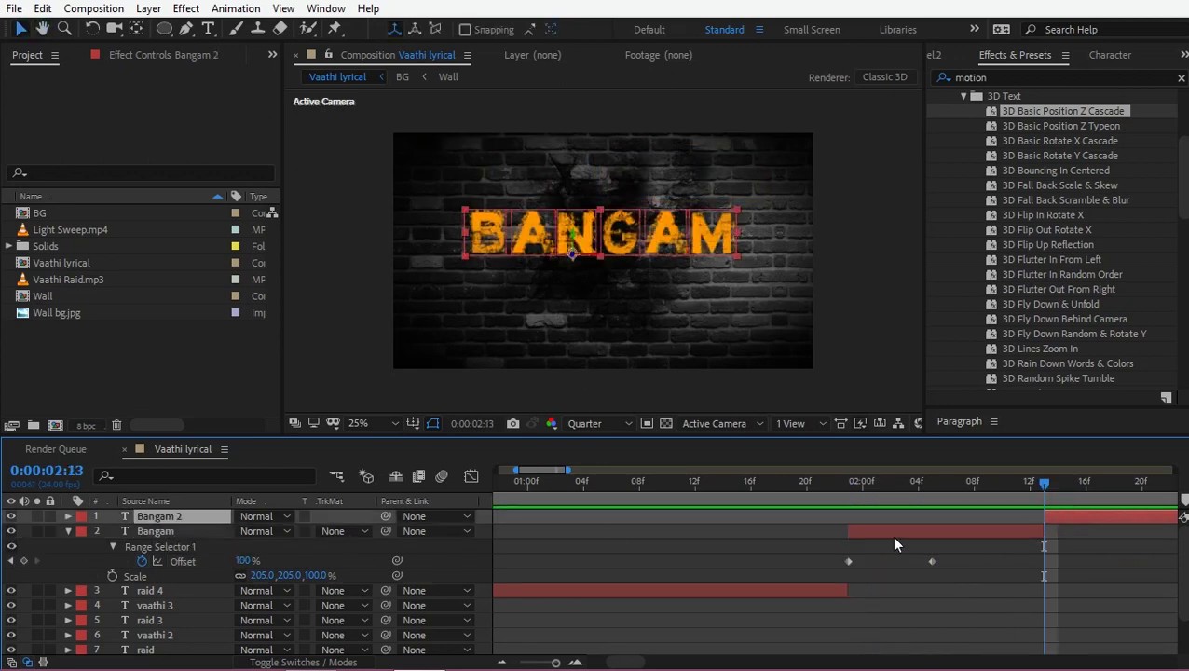
click(67, 516)
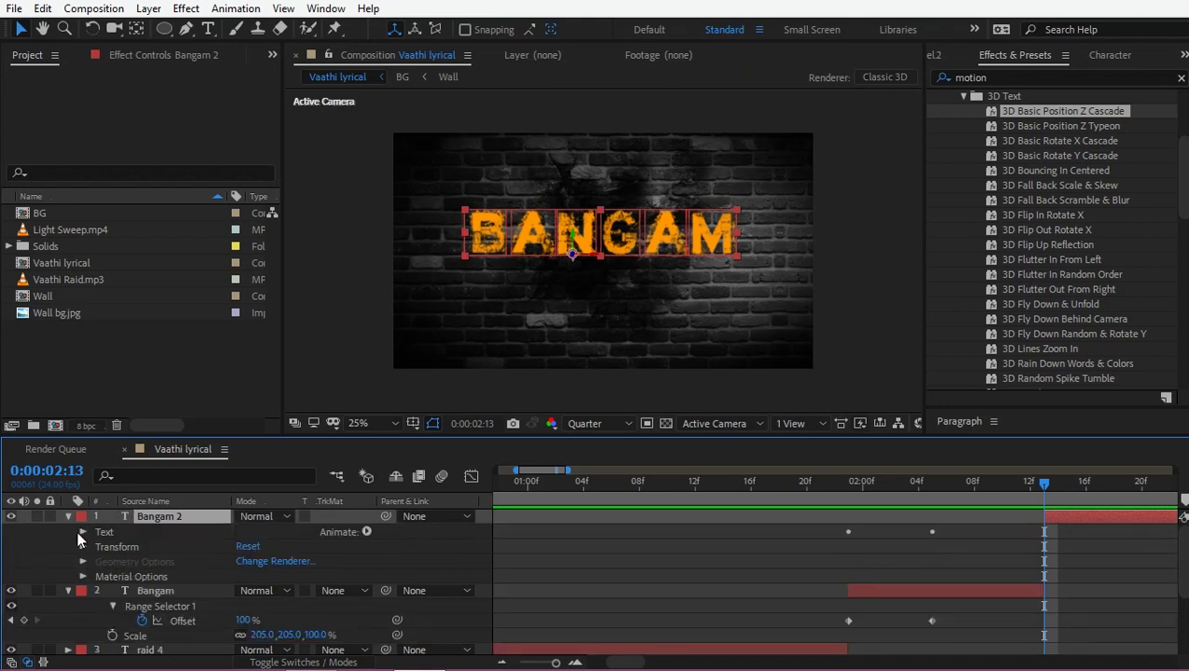
click(83, 531)
click(117, 593)
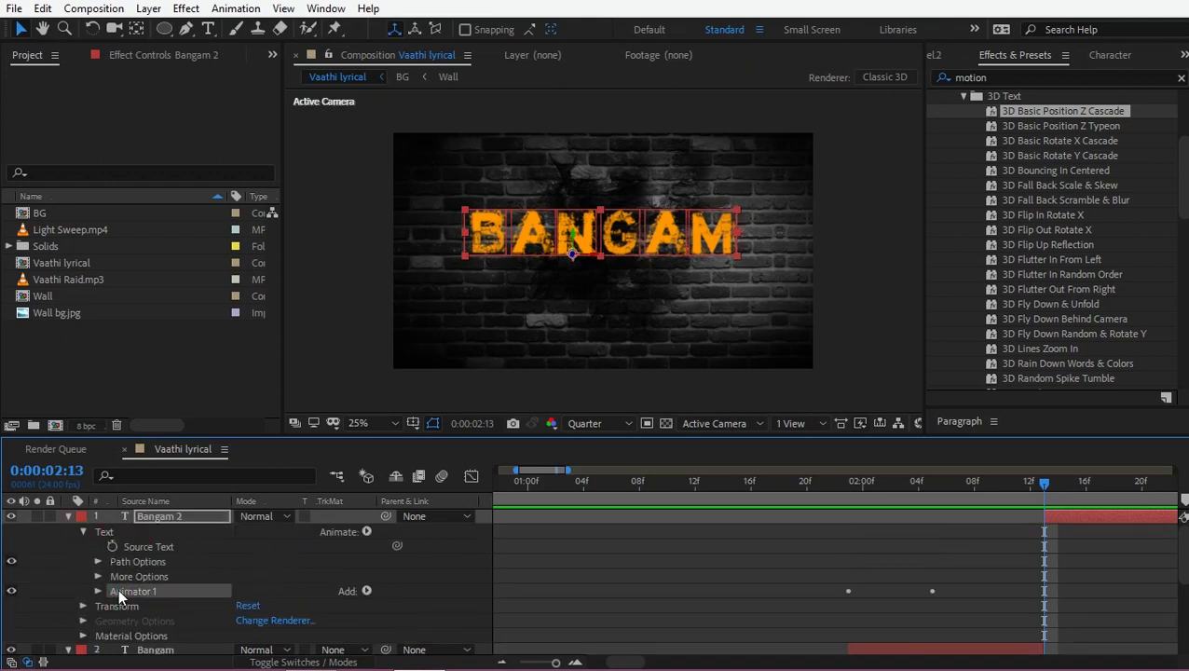
key(Delete)
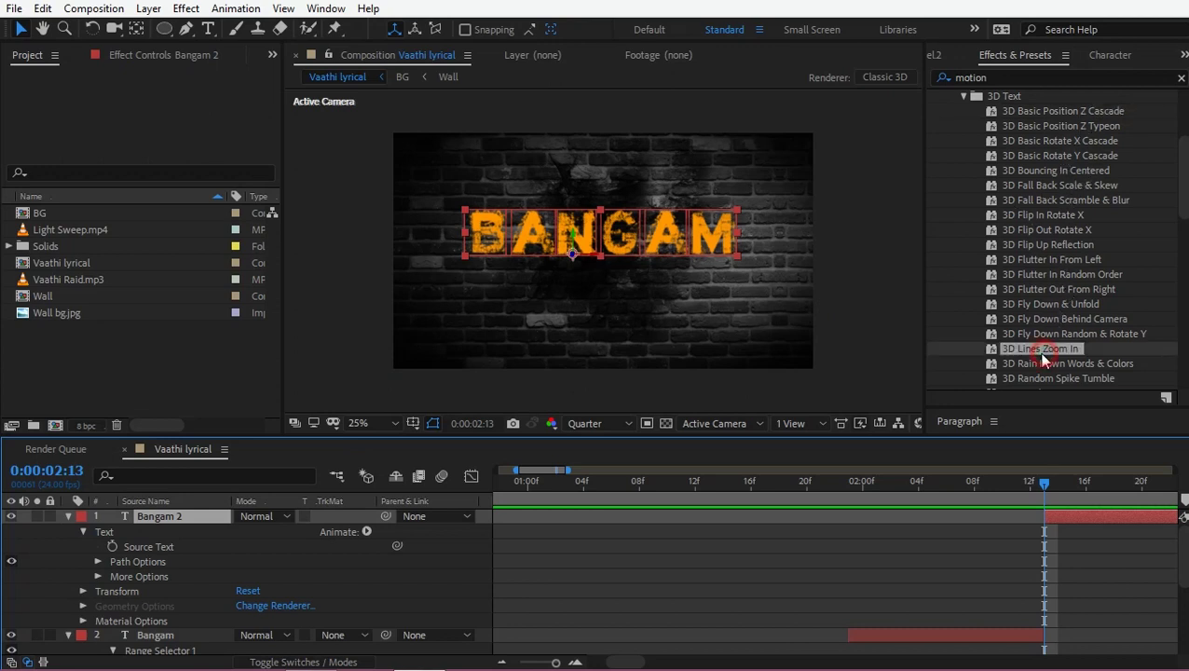
Apply a shortened 3D Lines Zoom In to Bangam 2, preview, then split at 02:19
drag(1039, 349, 1052, 516)
mouse_move(838, 503)
mouse_down()
mouse_move(779, 556)
mouse_move(780, 542)
mouse_up()
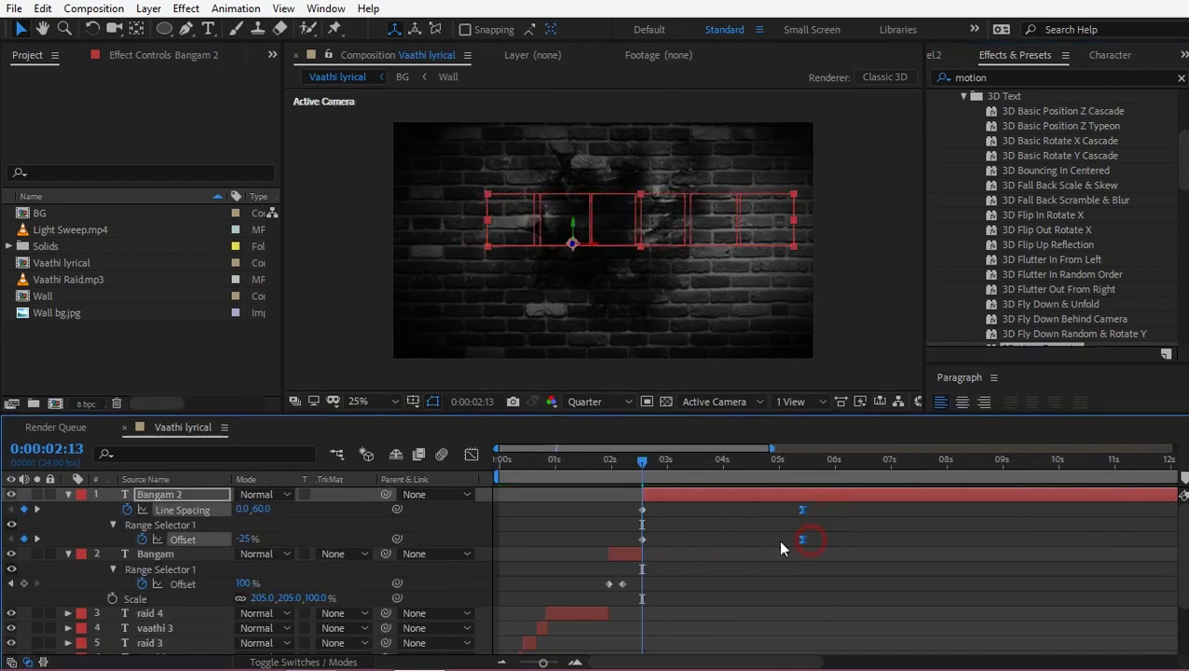
drag(660, 553, 659, 553)
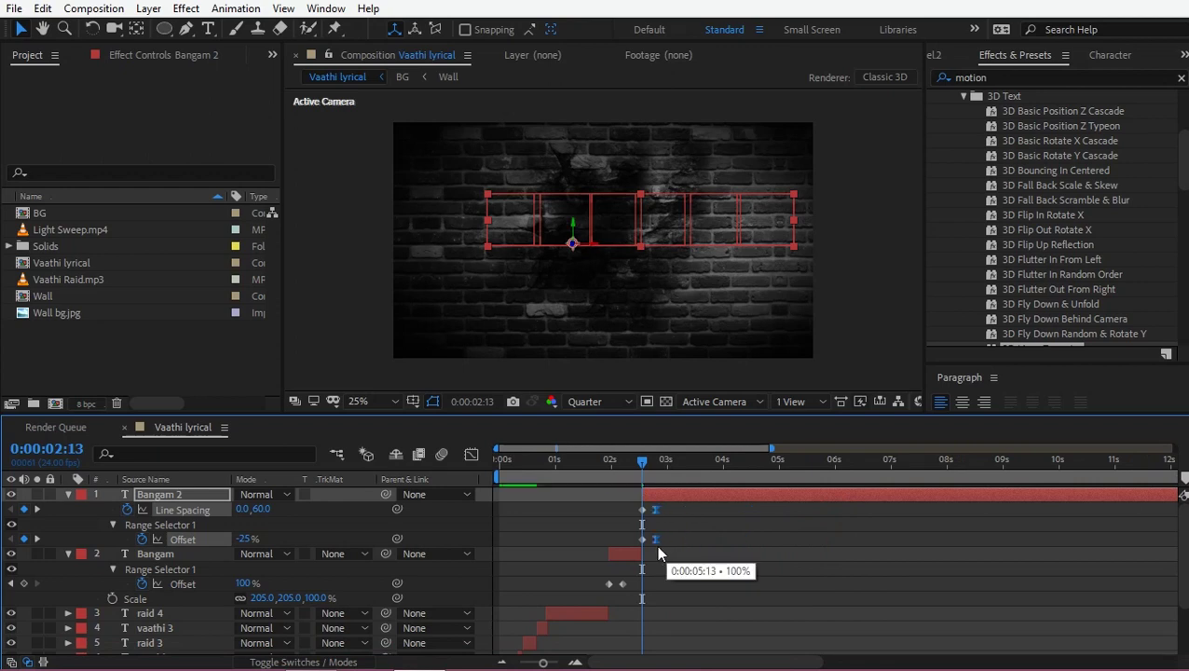
key(equal)
key(equal)
key(equal)
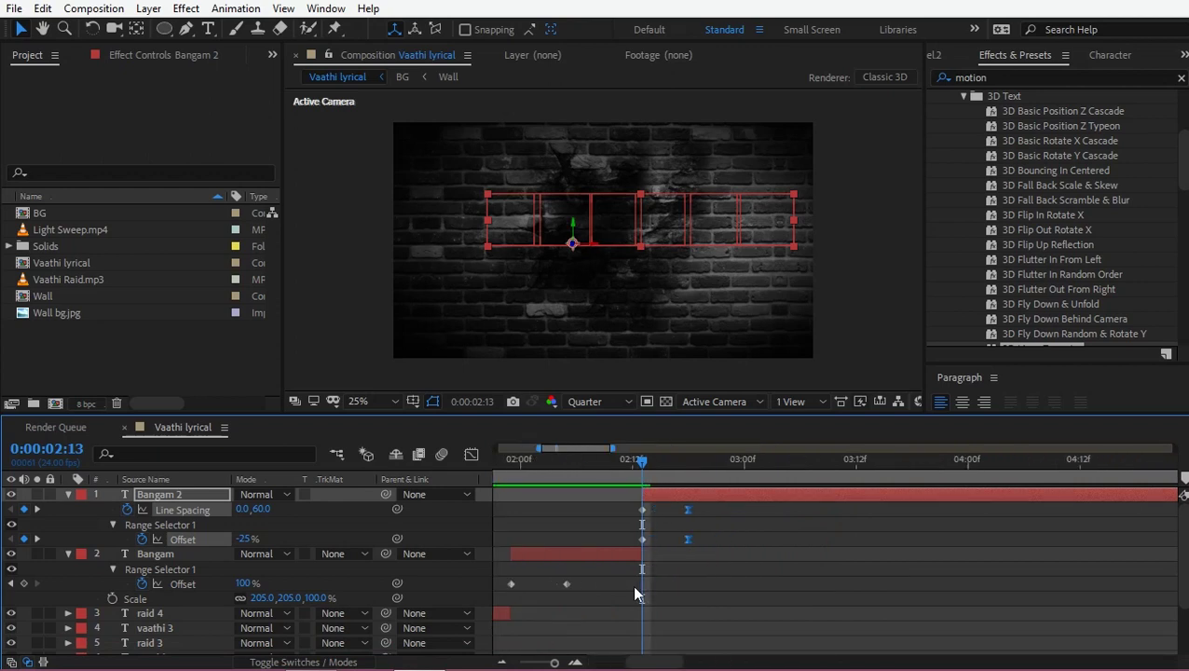
key(space)
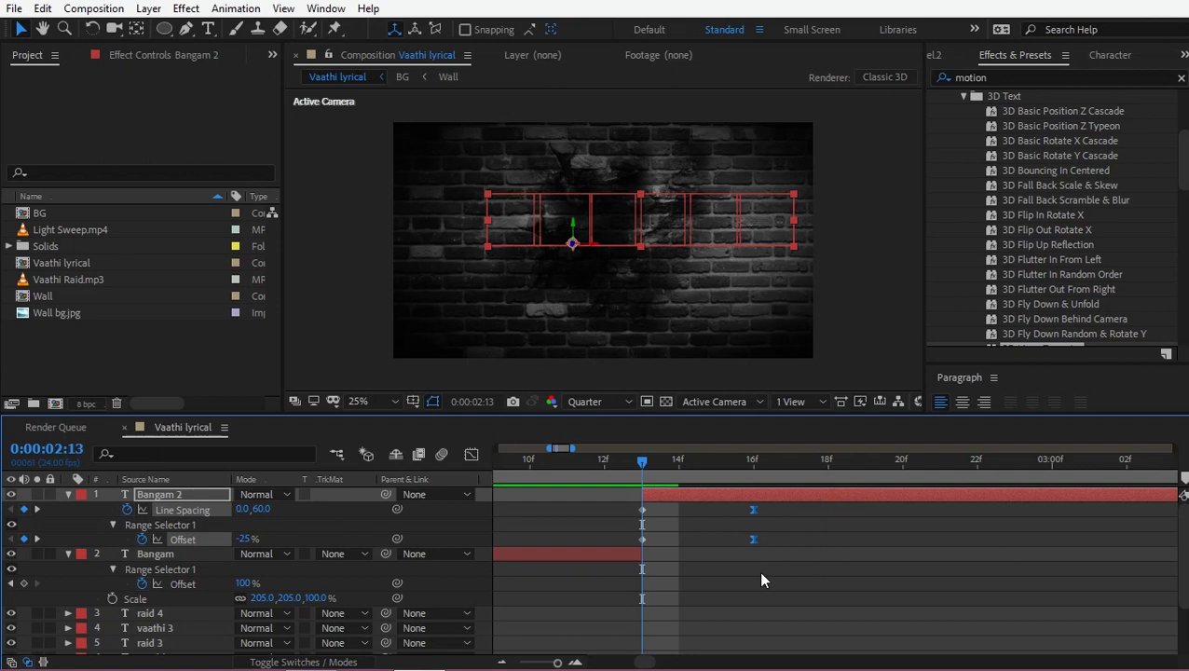
key(space)
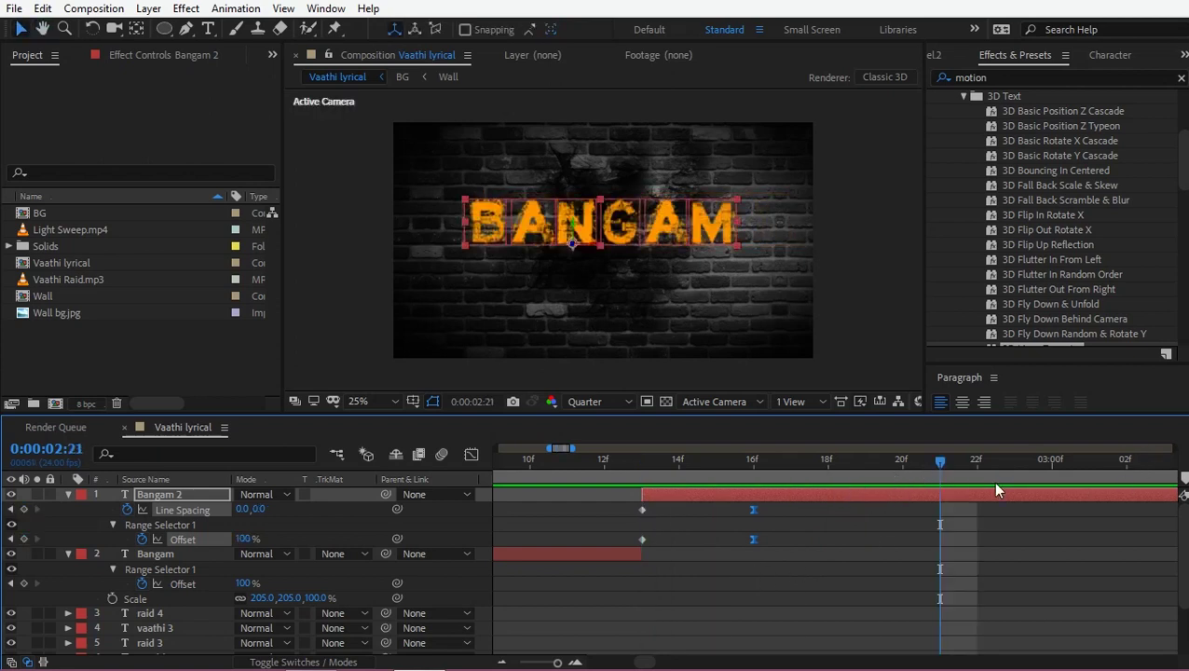
drag(900, 473, 866, 473)
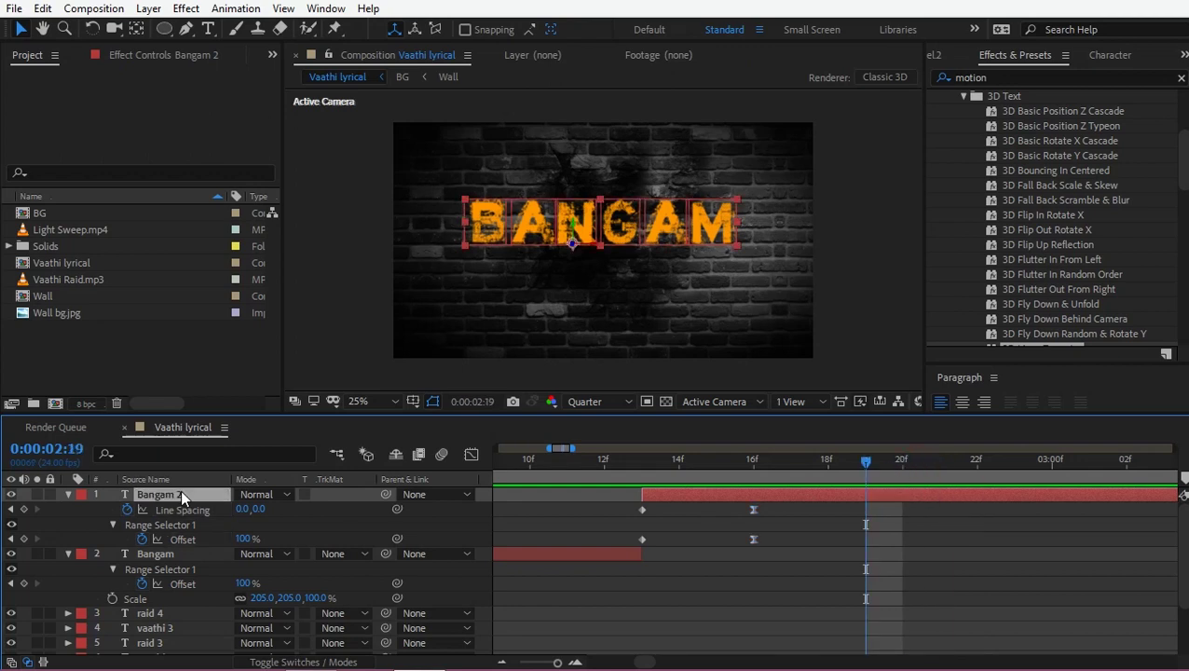
key(ctrl+shift+d)
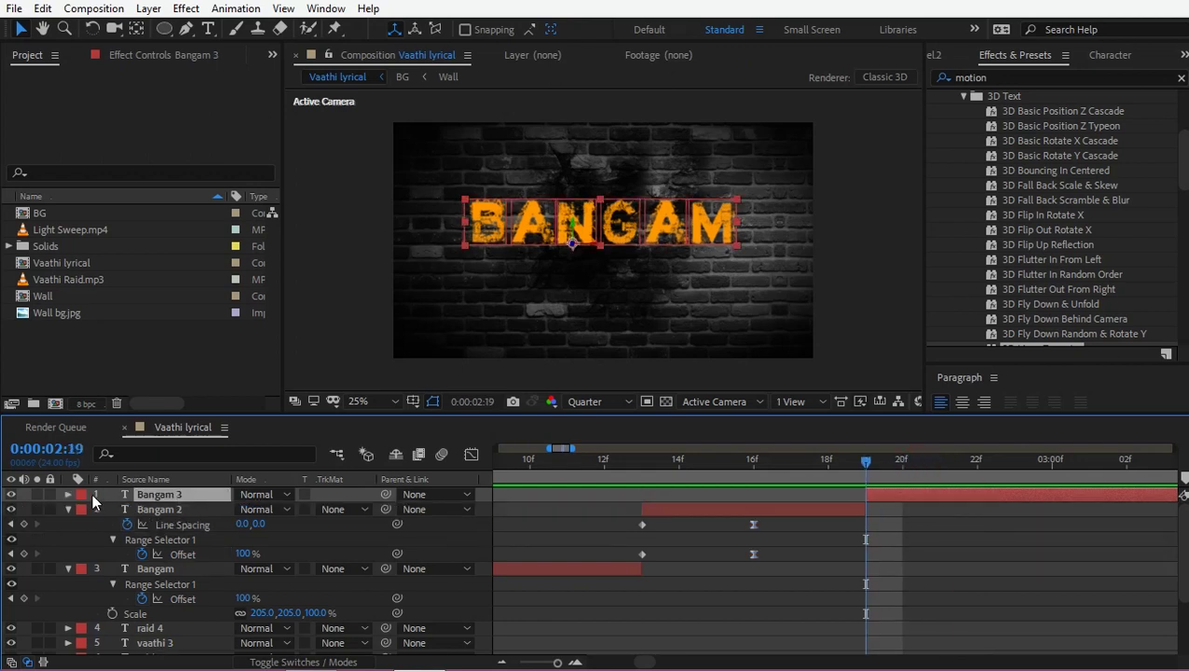
Delete the inherited Animator 1 and Animator 2 from Bangam 3
click(68, 496)
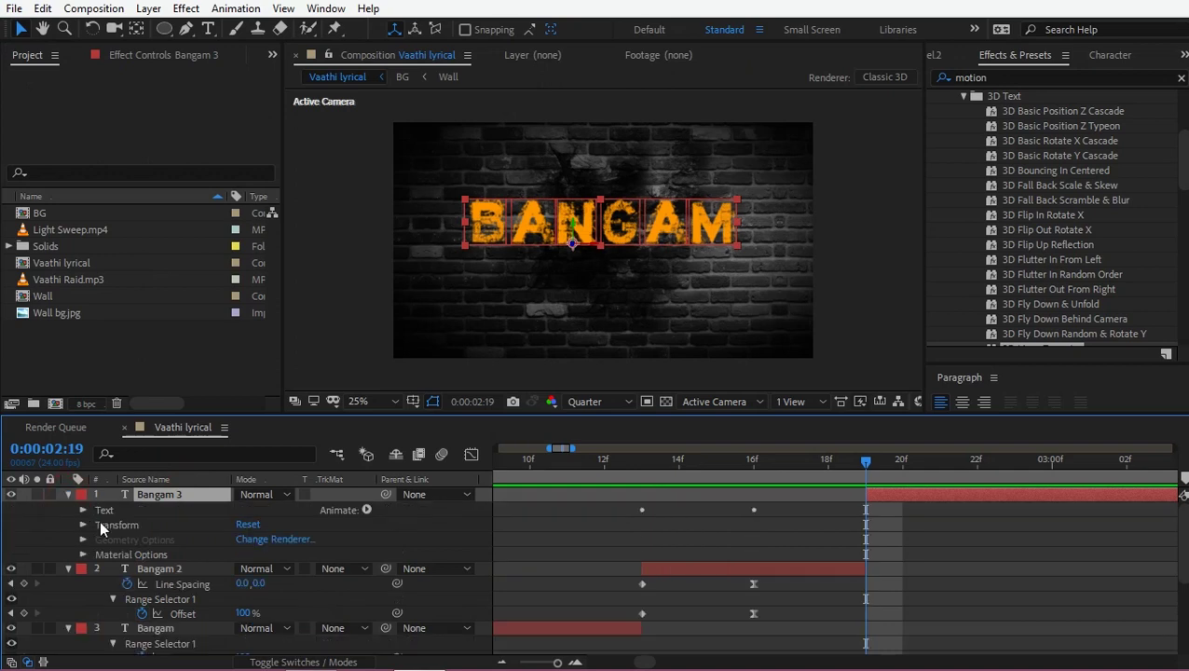
click(83, 510)
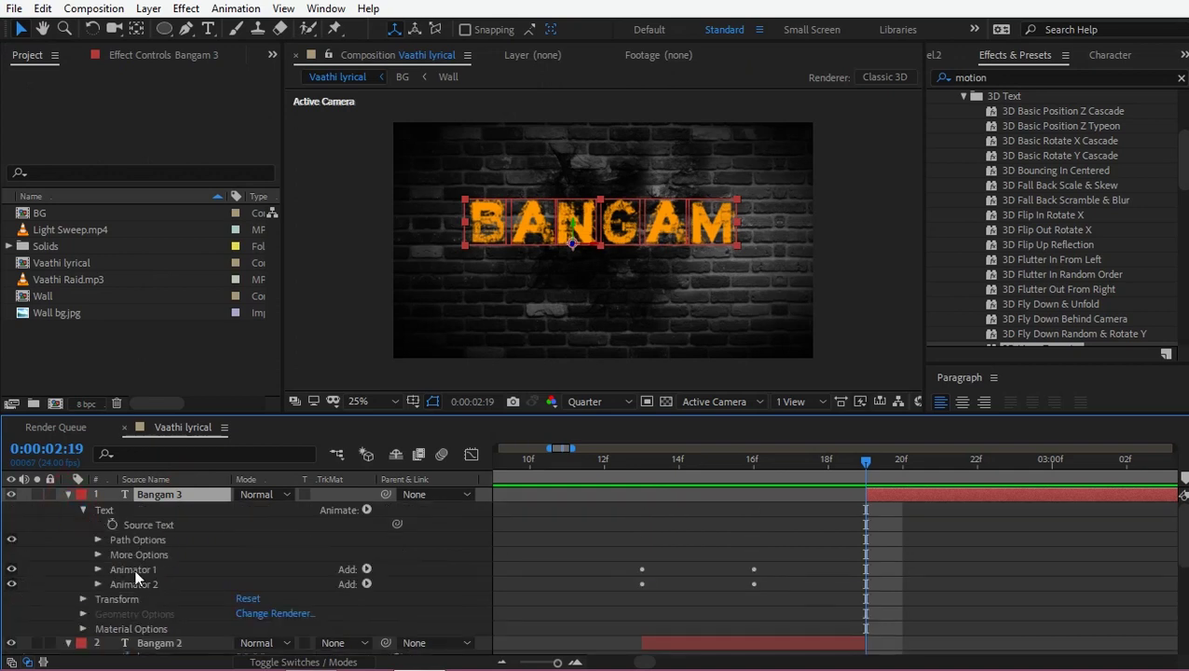
click(141, 570)
shift+click(140, 583)
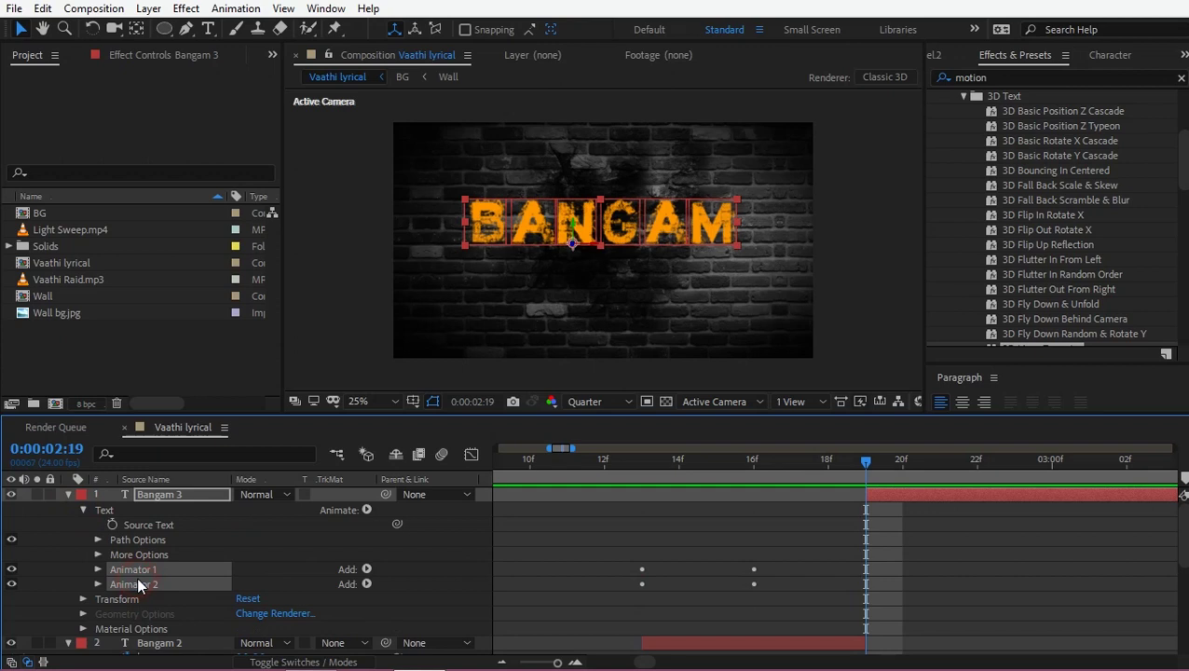
key(Delete)
Apply the Animate In > Typewriter preset to Bangam 3
scroll(1010, 265, down, 5)
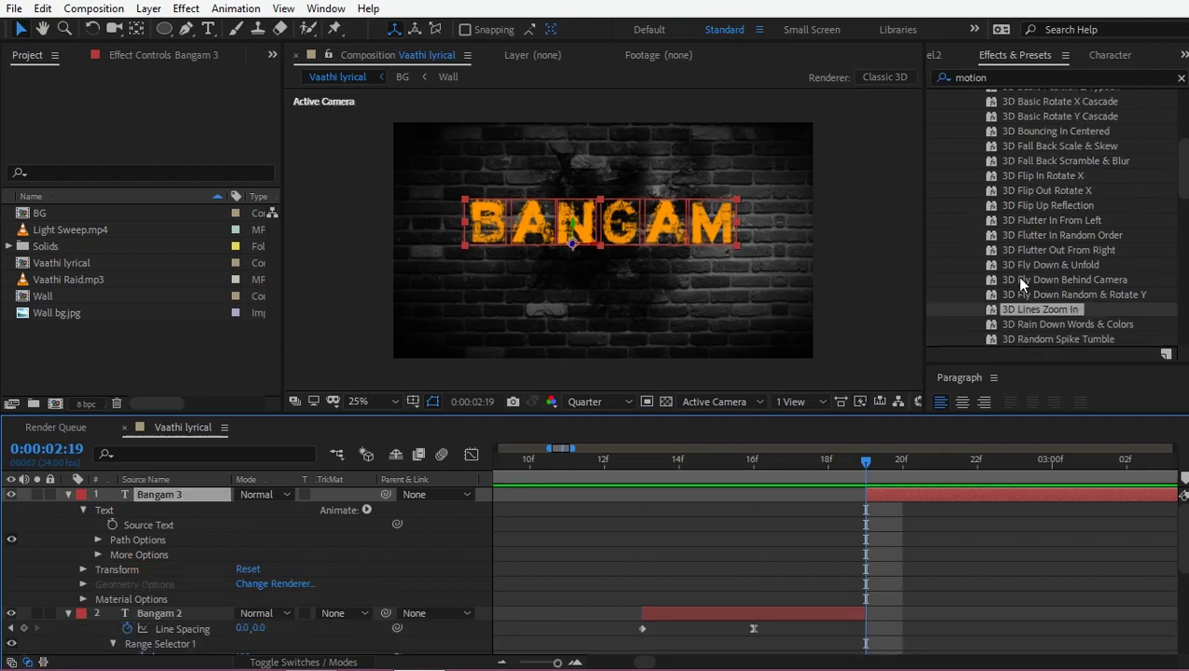
scroll(1016, 277, down, 5)
scroll(1013, 275, down, 5)
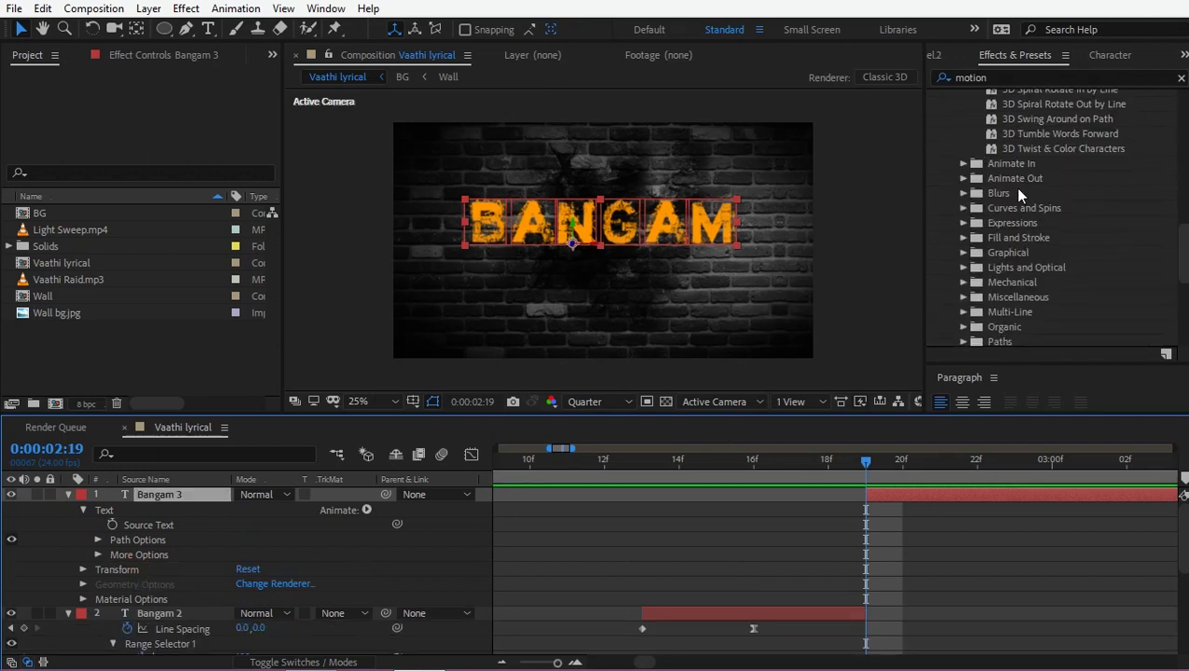
click(958, 164)
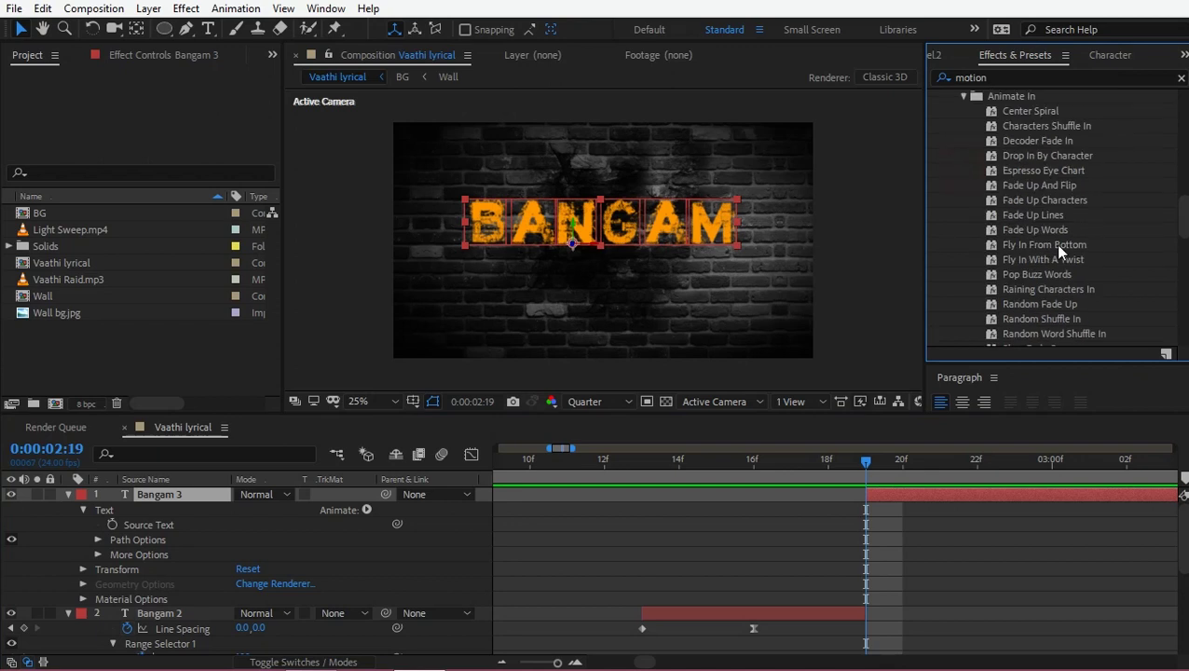
scroll(1025, 177, down, 3)
scroll(1048, 238, down, 1)
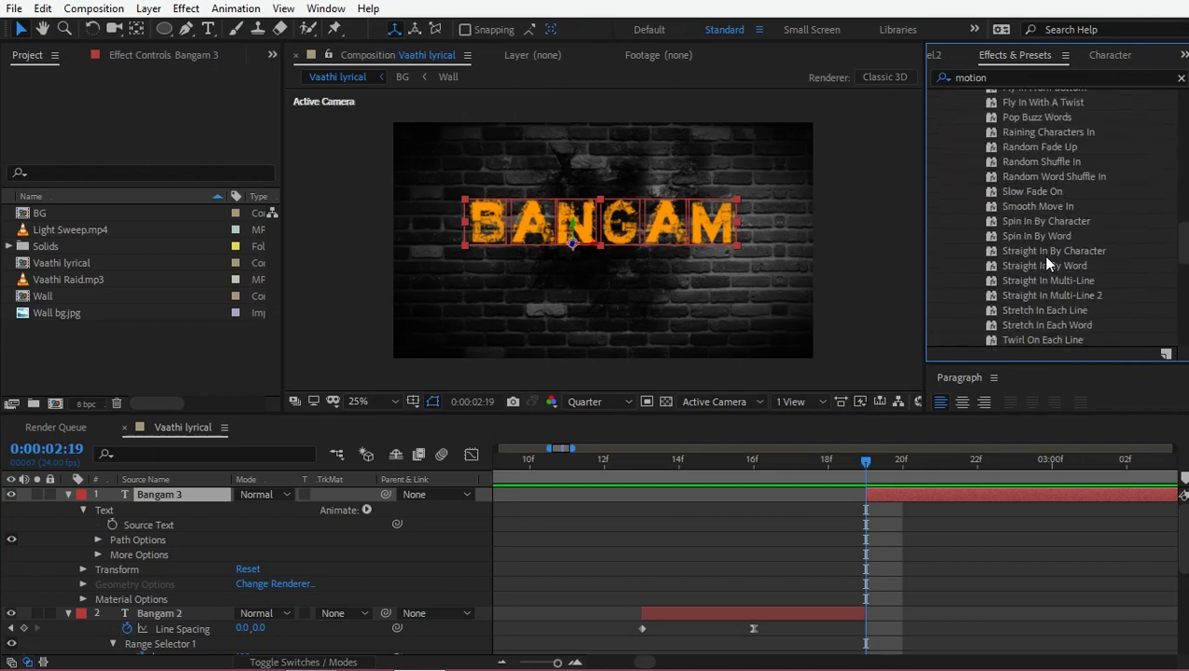
scroll(1040, 247, down, 3)
drag(1025, 212, 918, 444)
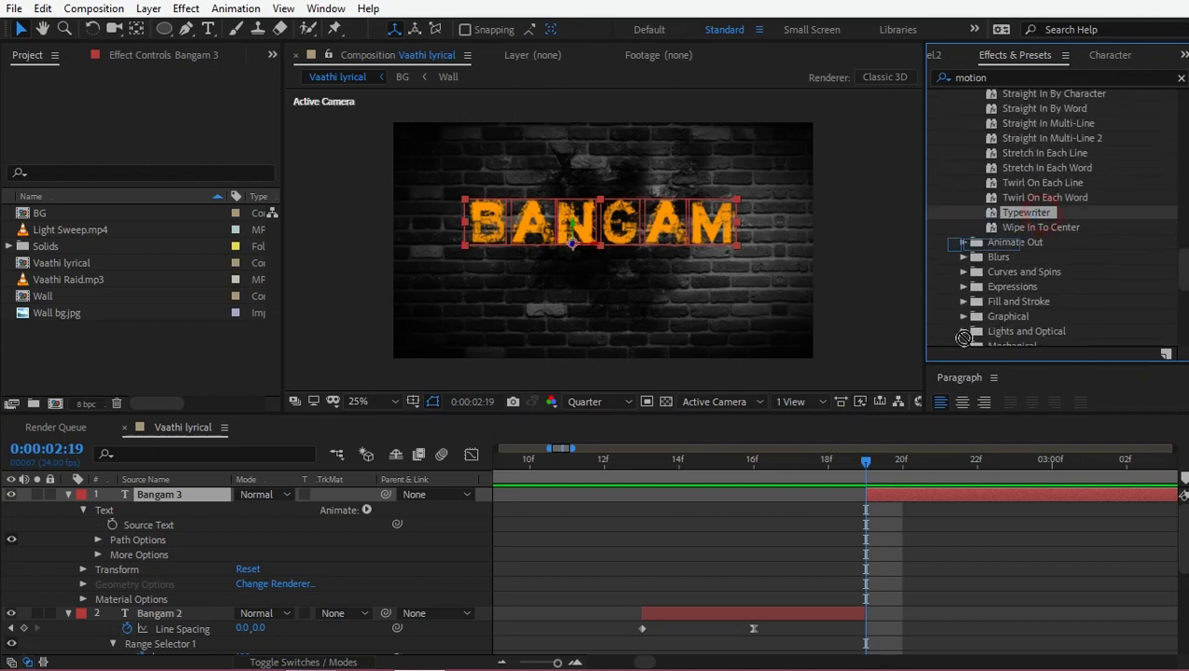
drag(917, 445, 910, 491)
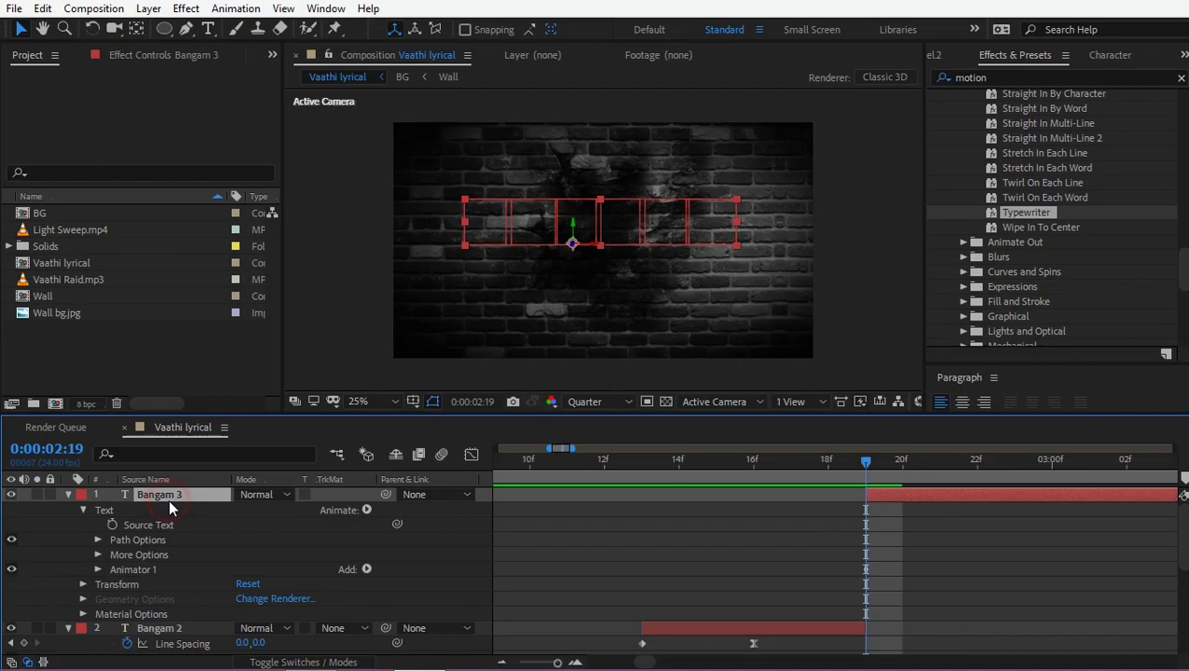
Tighten the Typewriter Range Selector Start keyframes so BANGAM types on quickly
key(u)
scroll(984, 498, down, 2)
scroll(965, 528, down, 3)
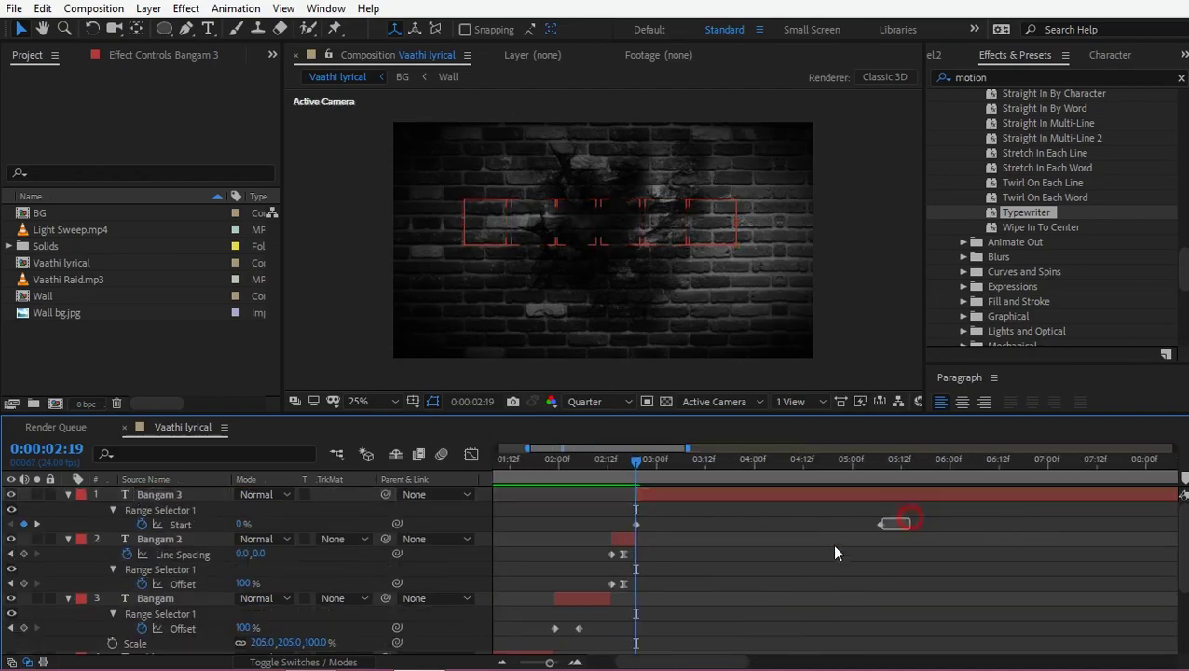
drag(881, 524, 607, 615)
drag(612, 523, 645, 514)
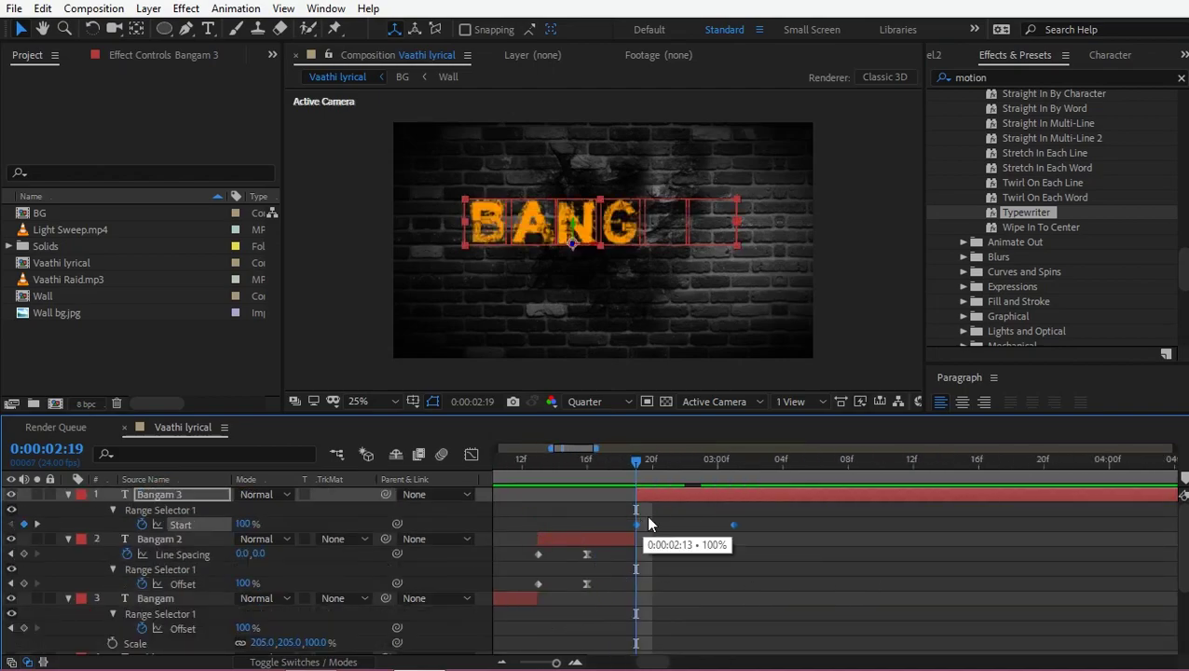
scroll(709, 482, up, 2)
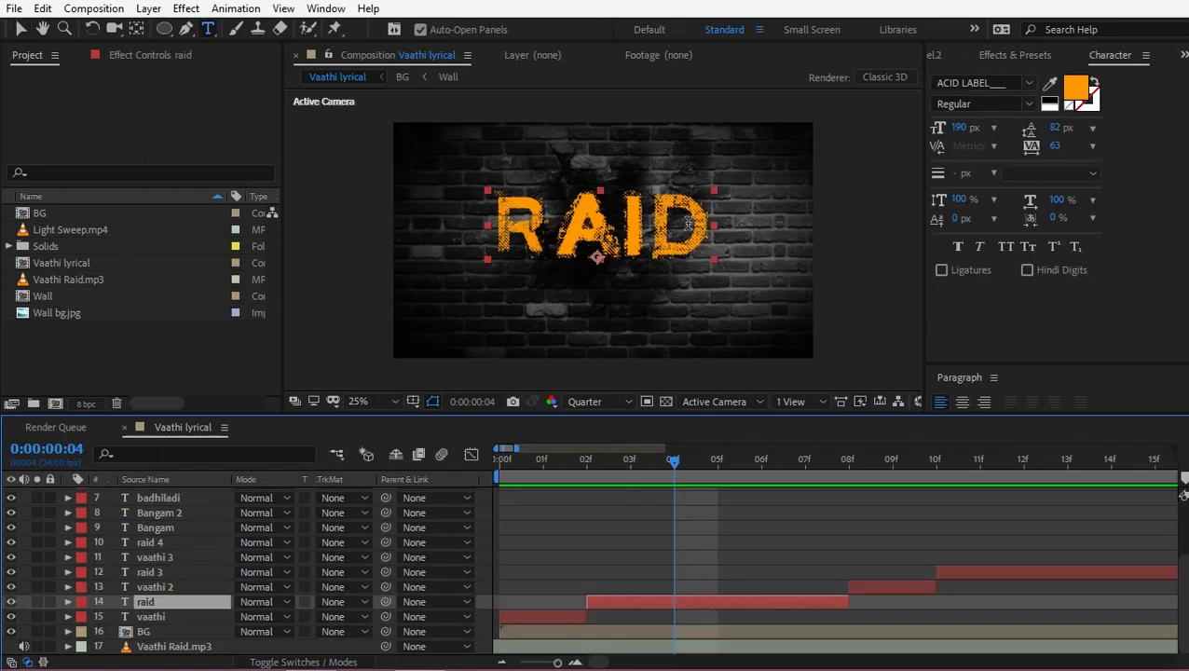
double_click(690, 224)
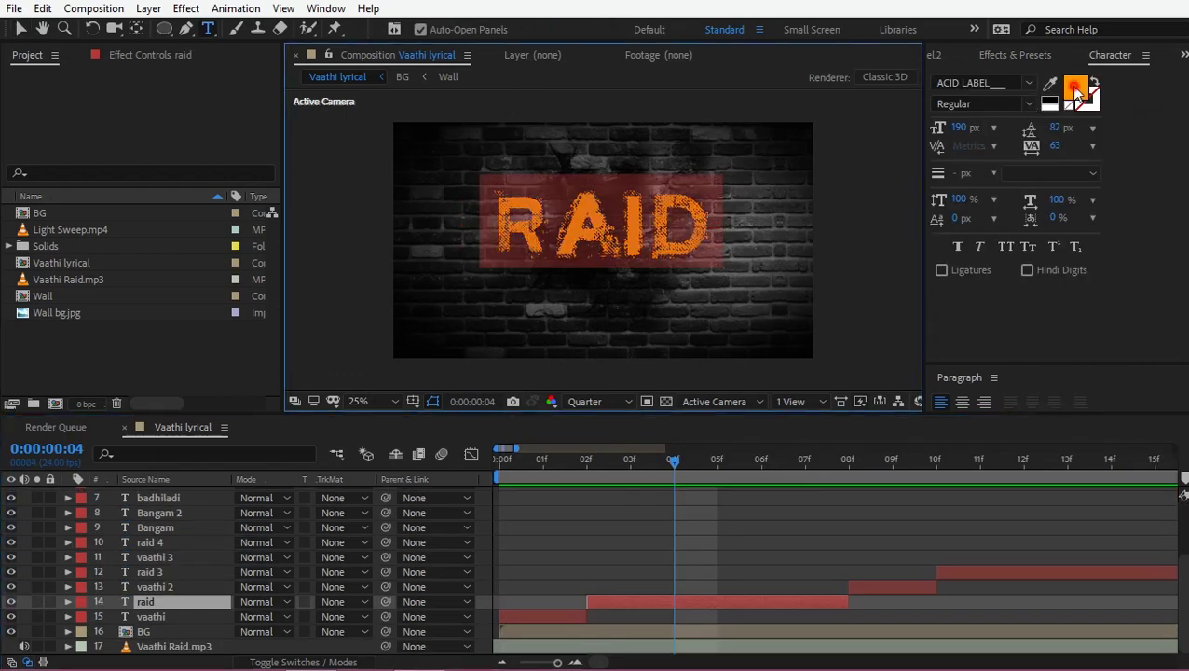
Give the selected RAID lyric a greenish-cyan fill and the Blacksword font
click(1075, 89)
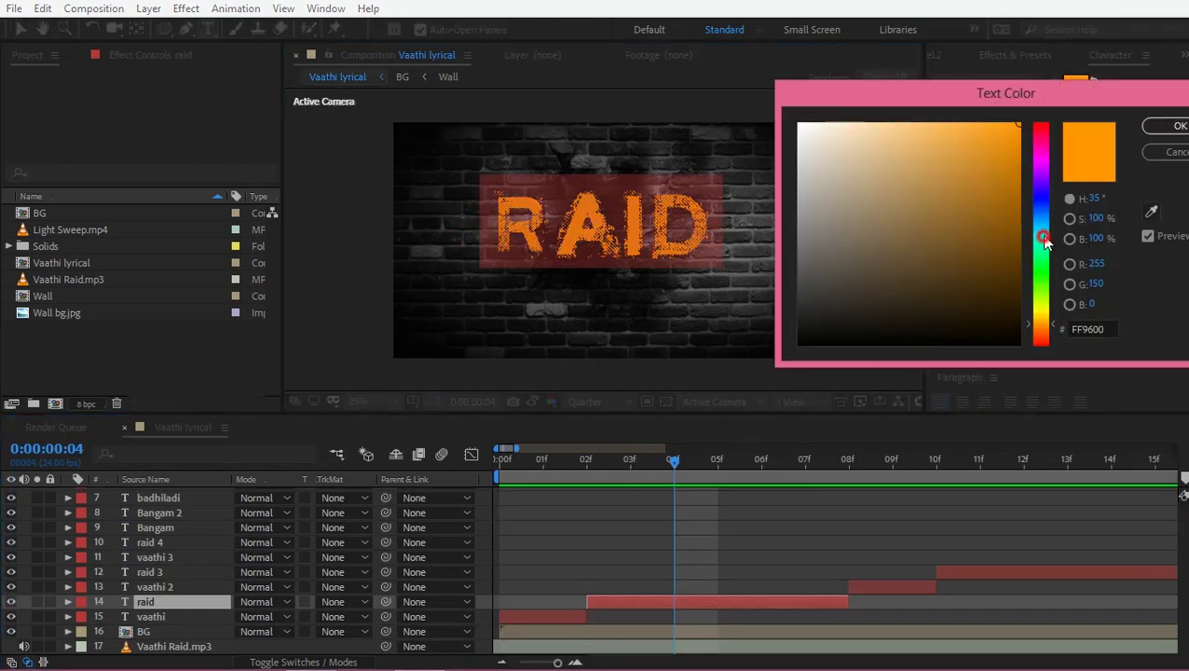
click(1046, 240)
drag(1047, 233, 1048, 238)
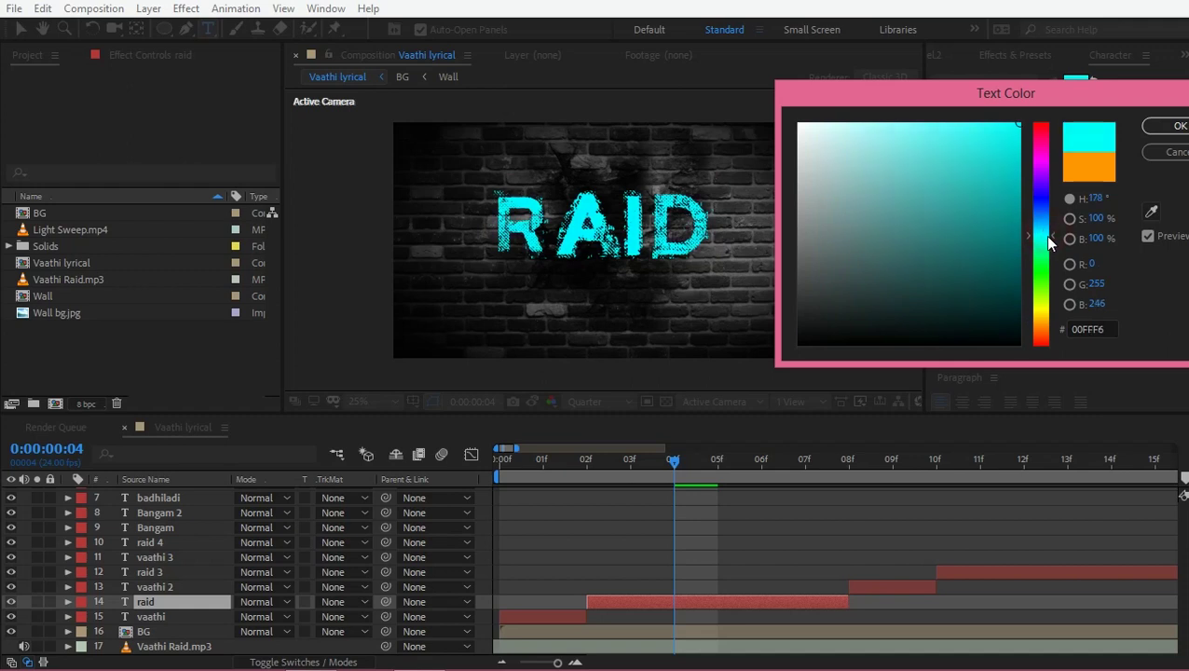
click(1174, 125)
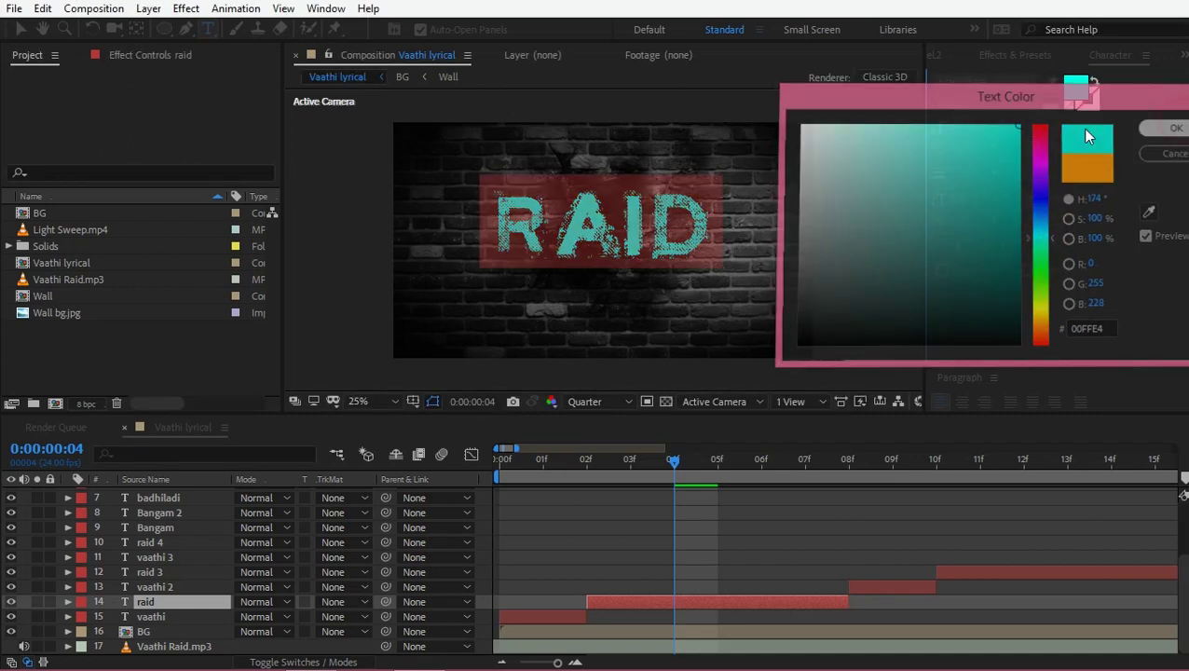
click(1006, 86)
click(1028, 83)
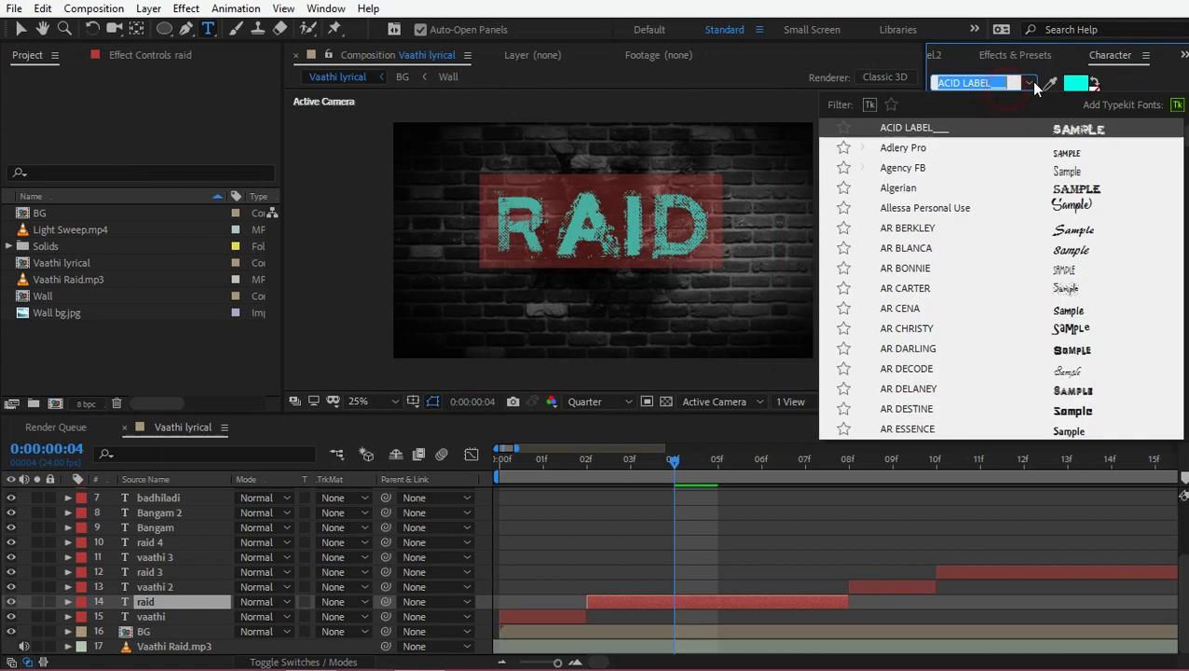
text(Blacksword)
key(Return)
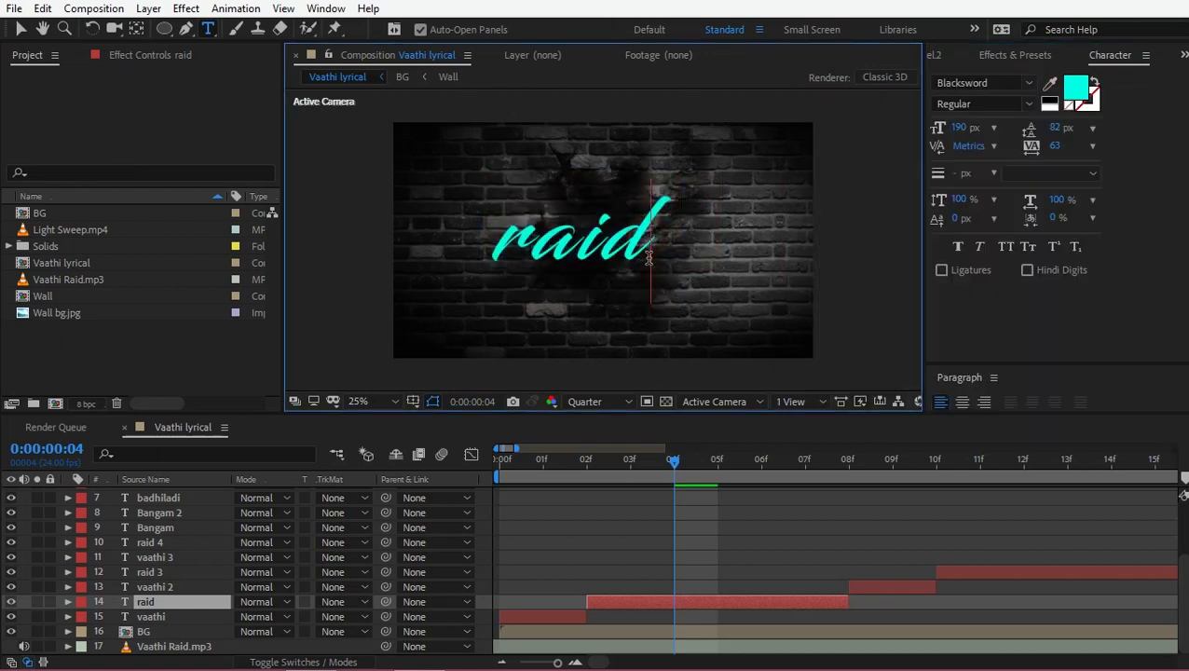
Restyle the raid 3 lyric with a cyan fill and the Blacksword font
click(186, 586)
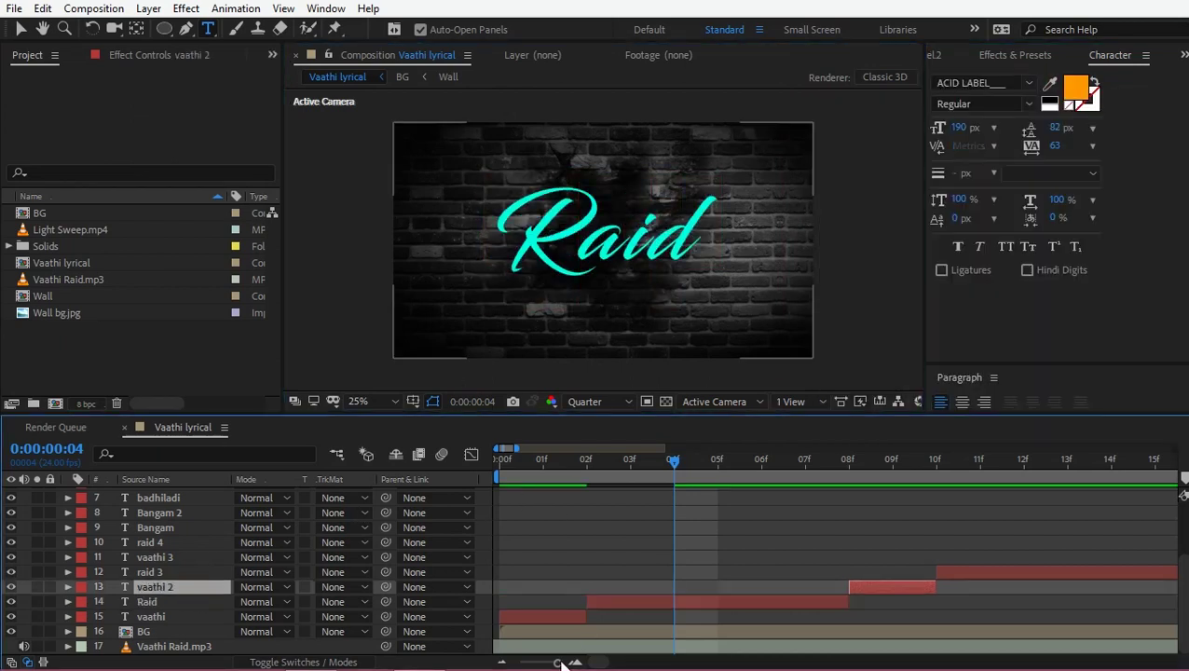
click(1066, 458)
click(968, 575)
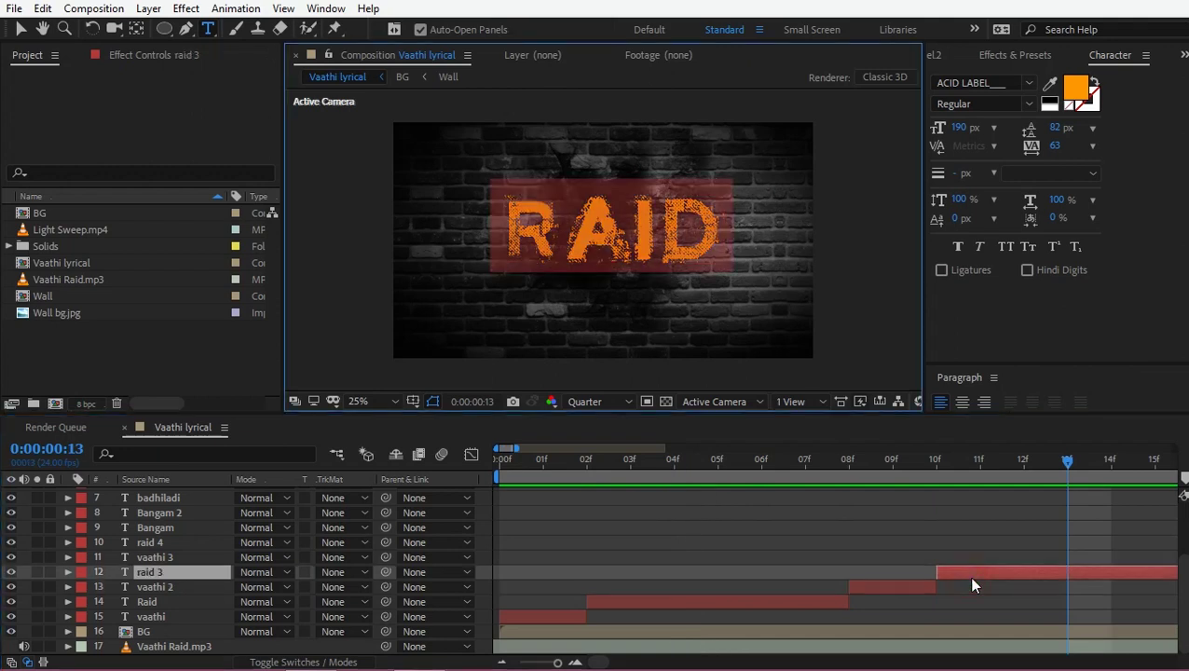
click(1075, 88)
click(1037, 216)
click(1176, 126)
click(1030, 84)
scroll(1067, 315, down, 2)
scroll(1059, 377, down, 3)
scroll(930, 317, down, 1)
scroll(930, 317, down, 3)
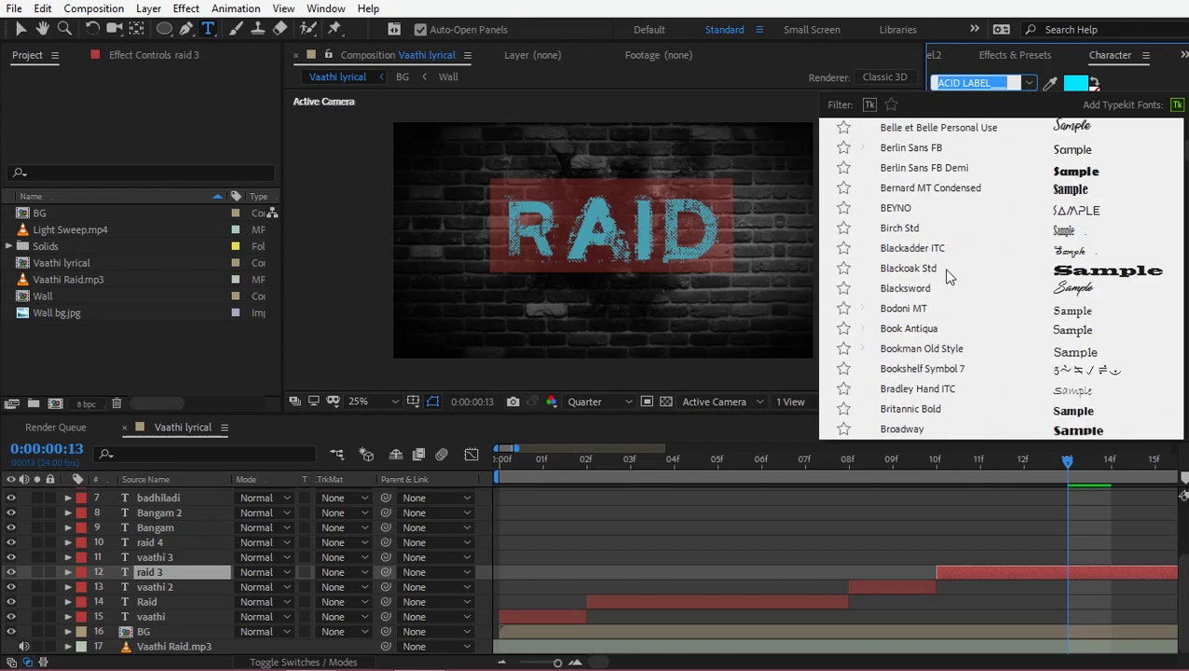
click(880, 269)
Switch the vaathi 3 lyric's fill to cyan, then play through the lyrics
key(minus)
click(604, 544)
drag(573, 465, 568, 553)
click(568, 557)
click(612, 461)
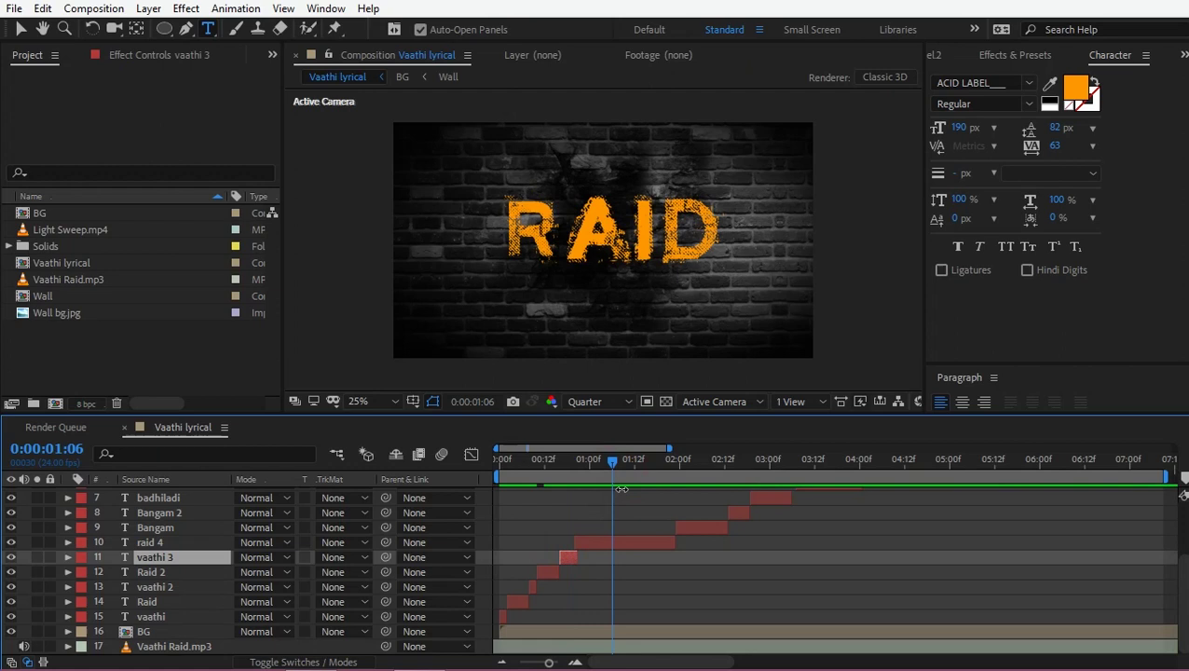
click(1074, 87)
key(Return)
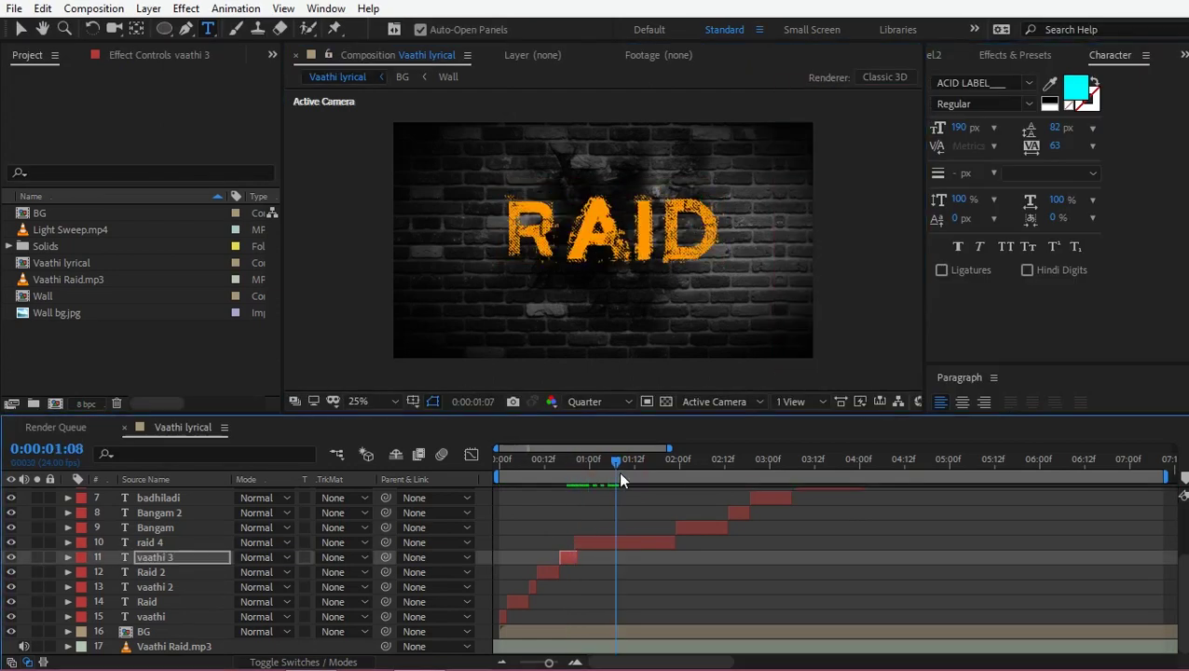
drag(618, 470, 796, 470)
key(minus)
key(space)
scroll(767, 503, up, 3)
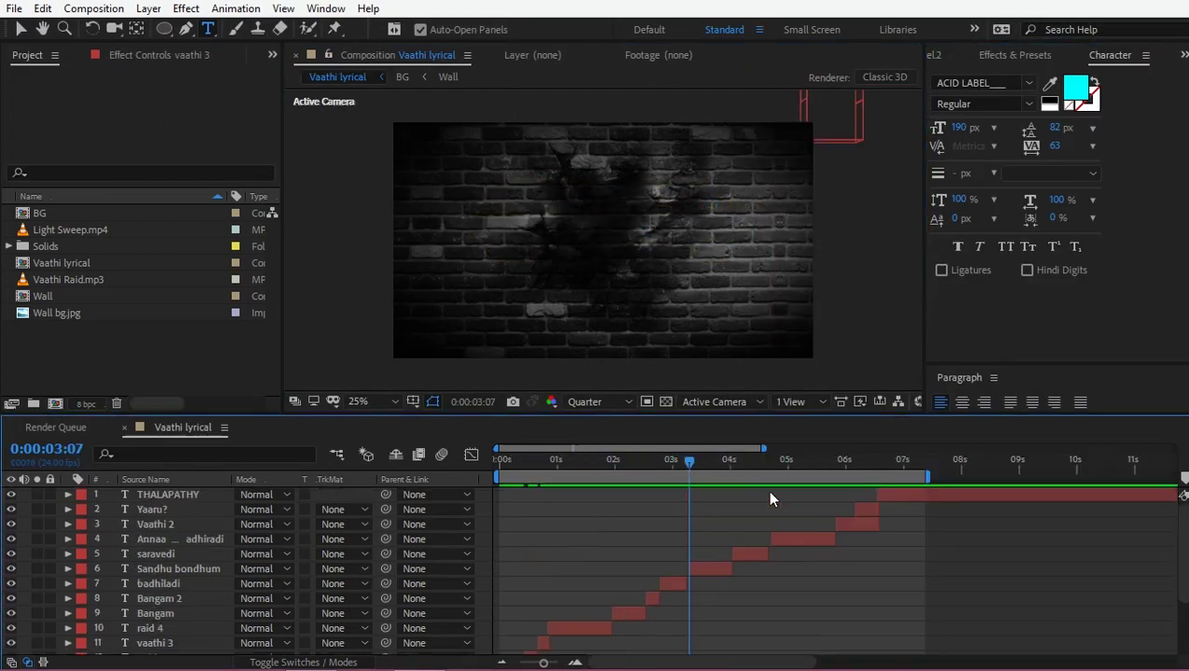
Colour the Yaaru? lyric cyan and return to the composition start
click(867, 509)
click(1075, 86)
key(Return)
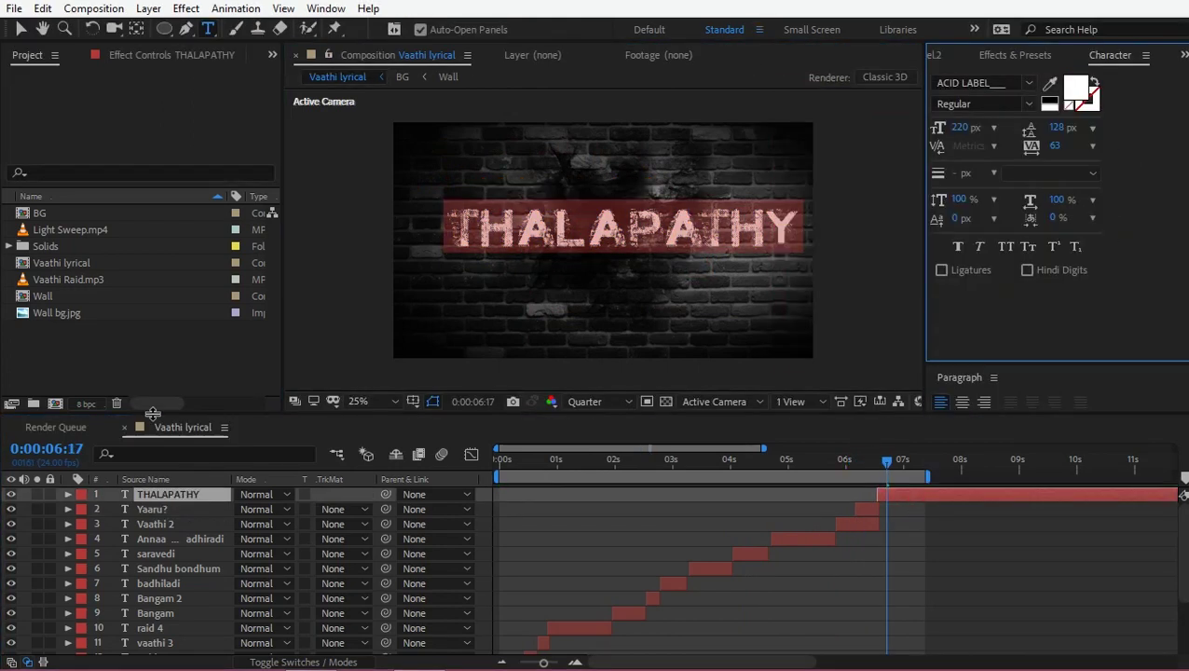
key(Home)
scroll(160, 559, down, 5)
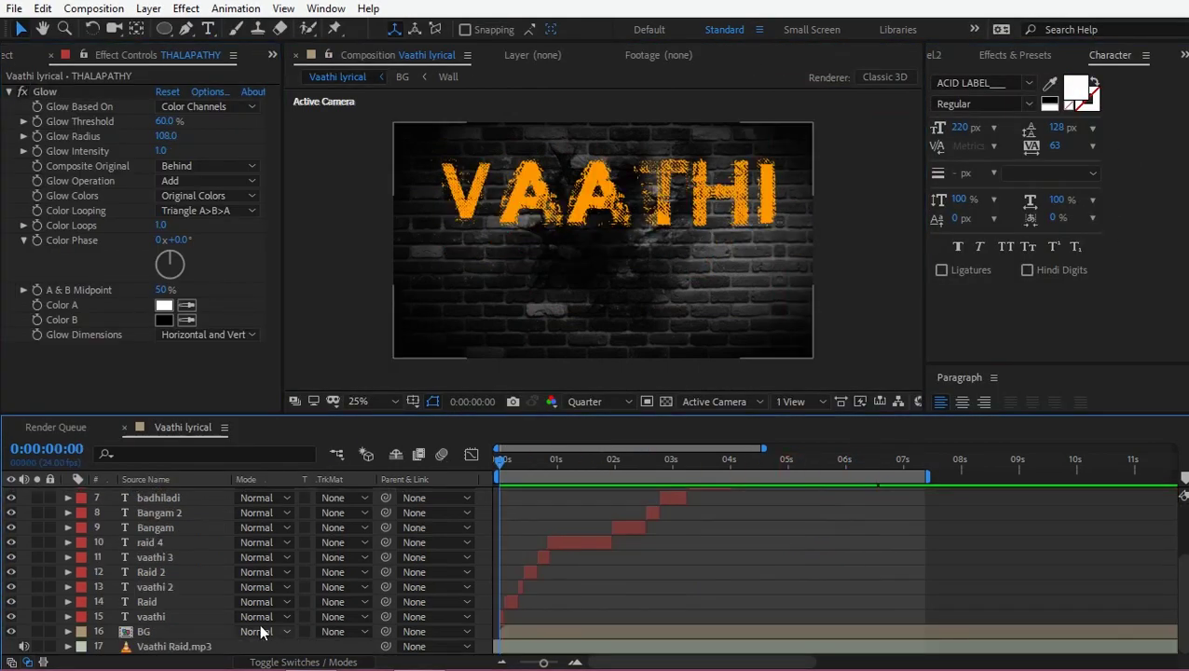
scroll(177, 592, up, 5)
Pre-compose all the lyric layers into a precomp named TEXT
key(ctrl+a)
right_click(166, 584)
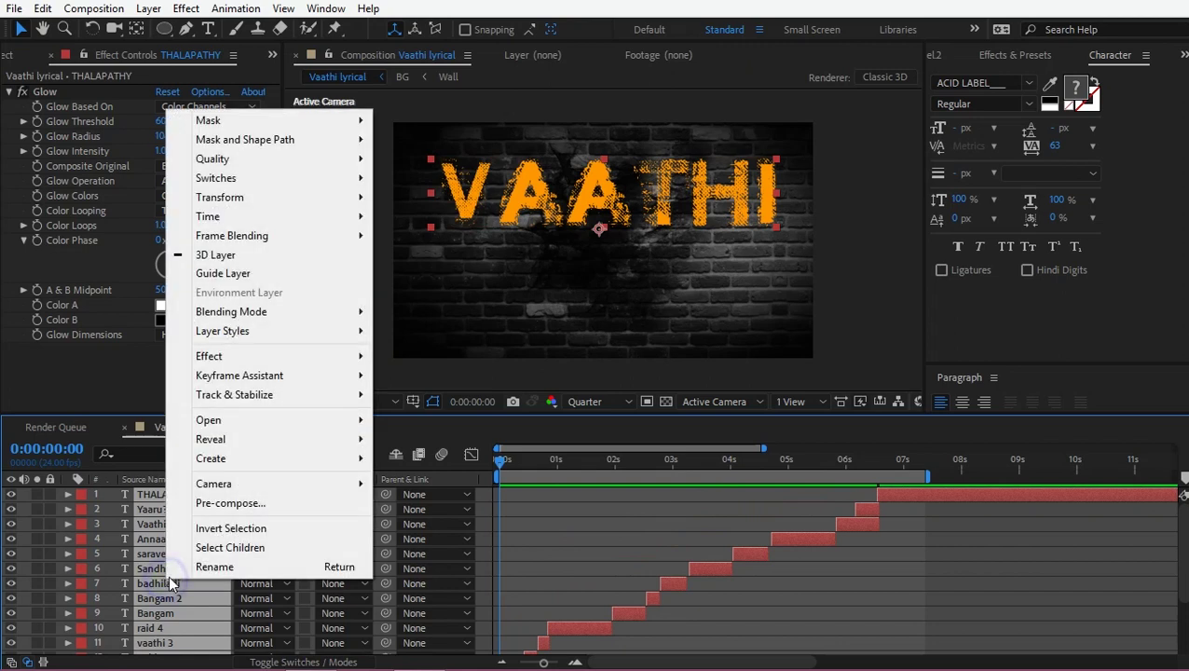
click(202, 506)
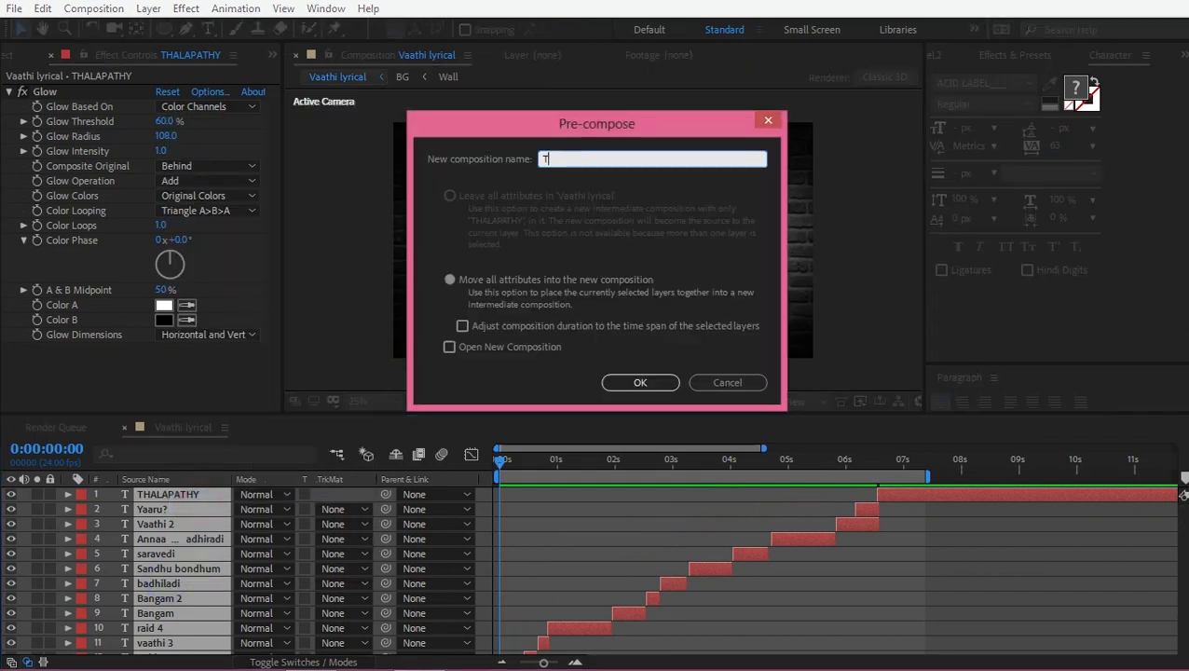
text(TEXT)
key(Return)
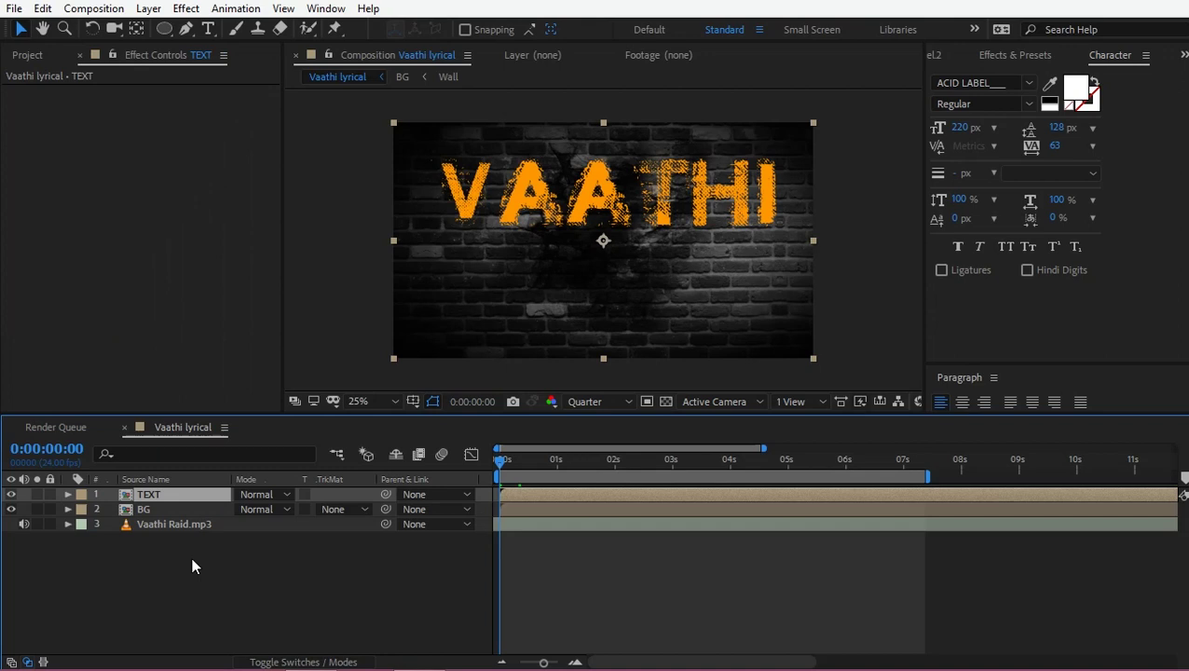
click(194, 649)
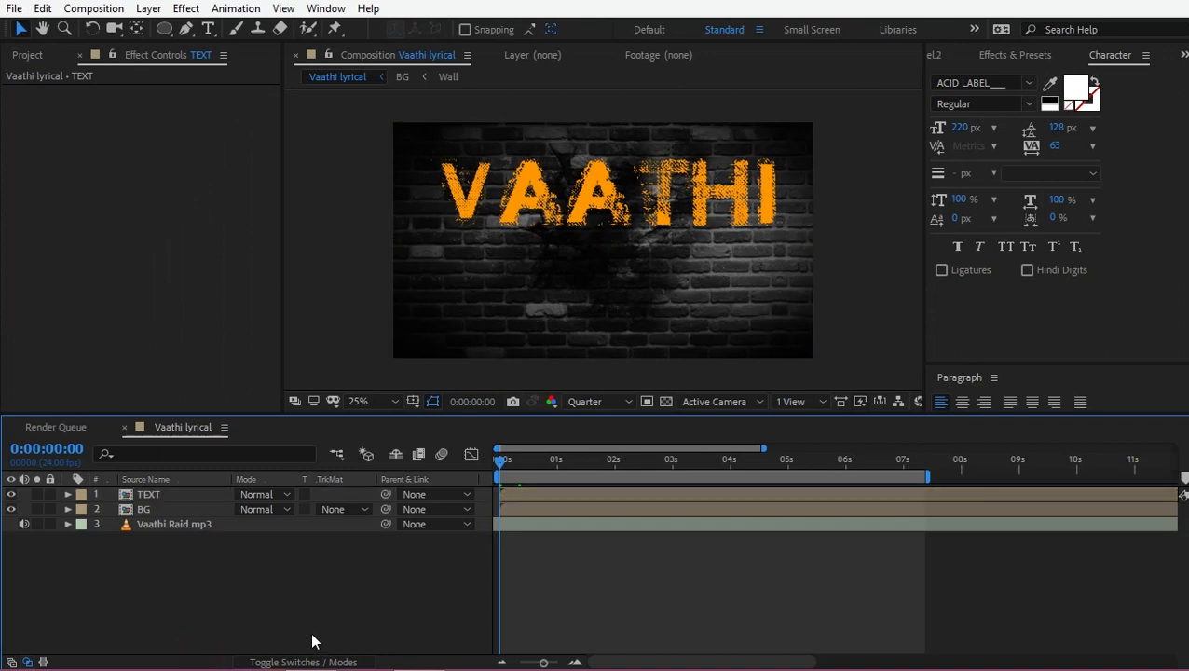
Turn the BG and TEXT layers into 3D layers
click(319, 661)
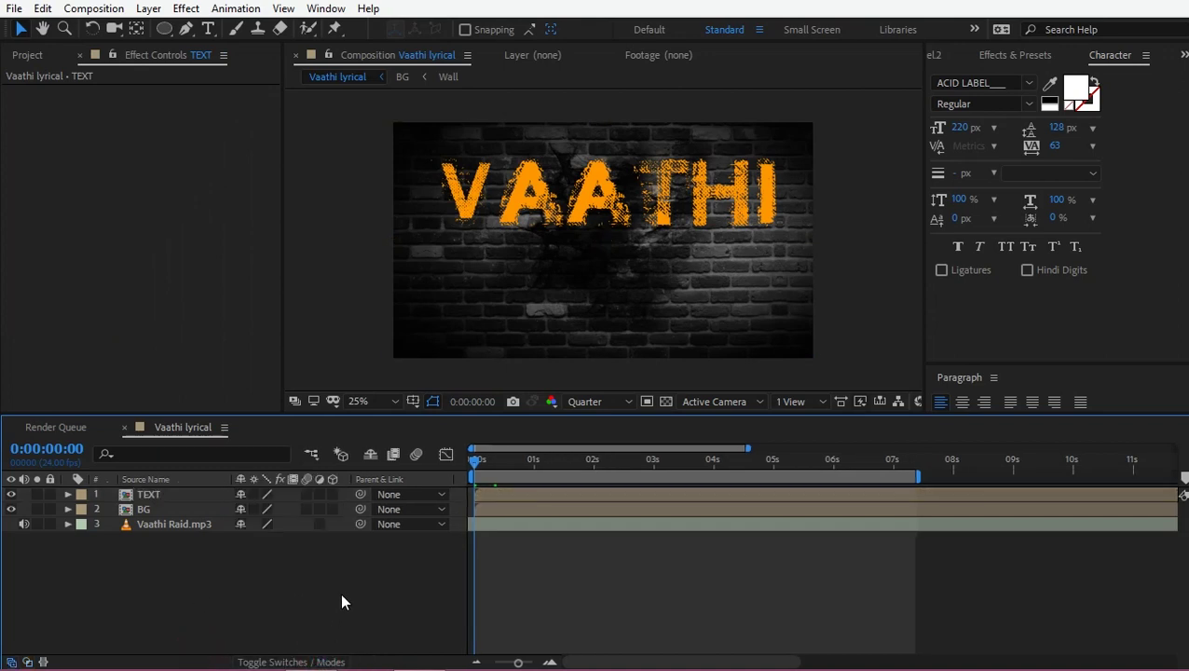
click(332, 509)
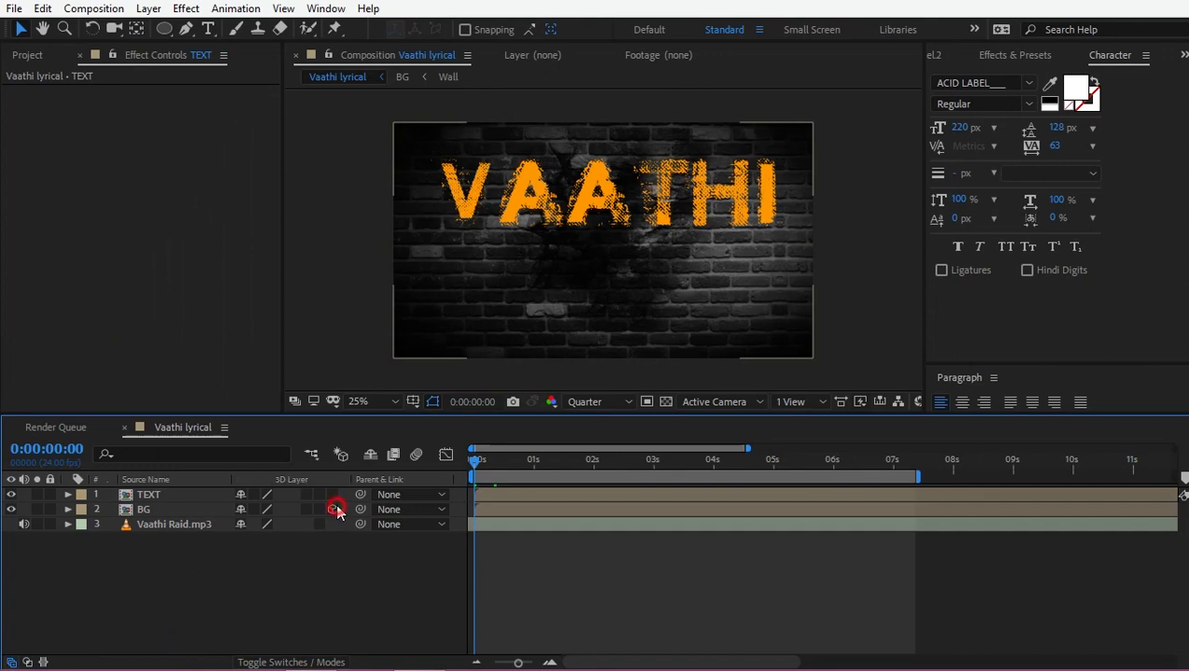
click(332, 494)
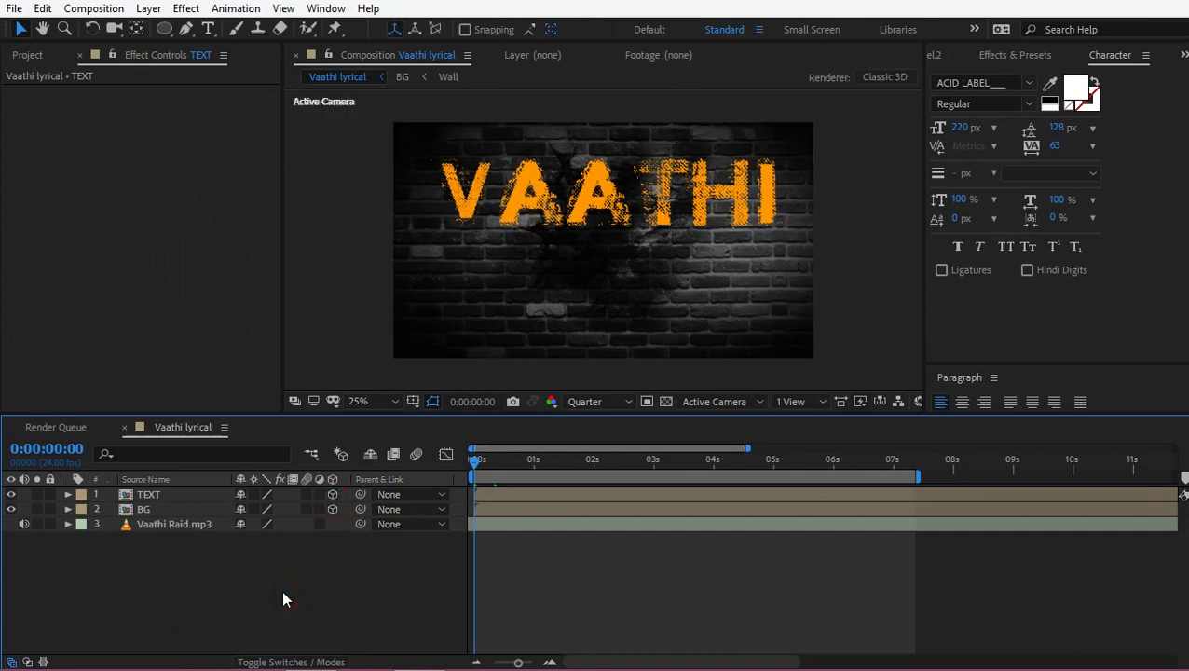
click(28, 55)
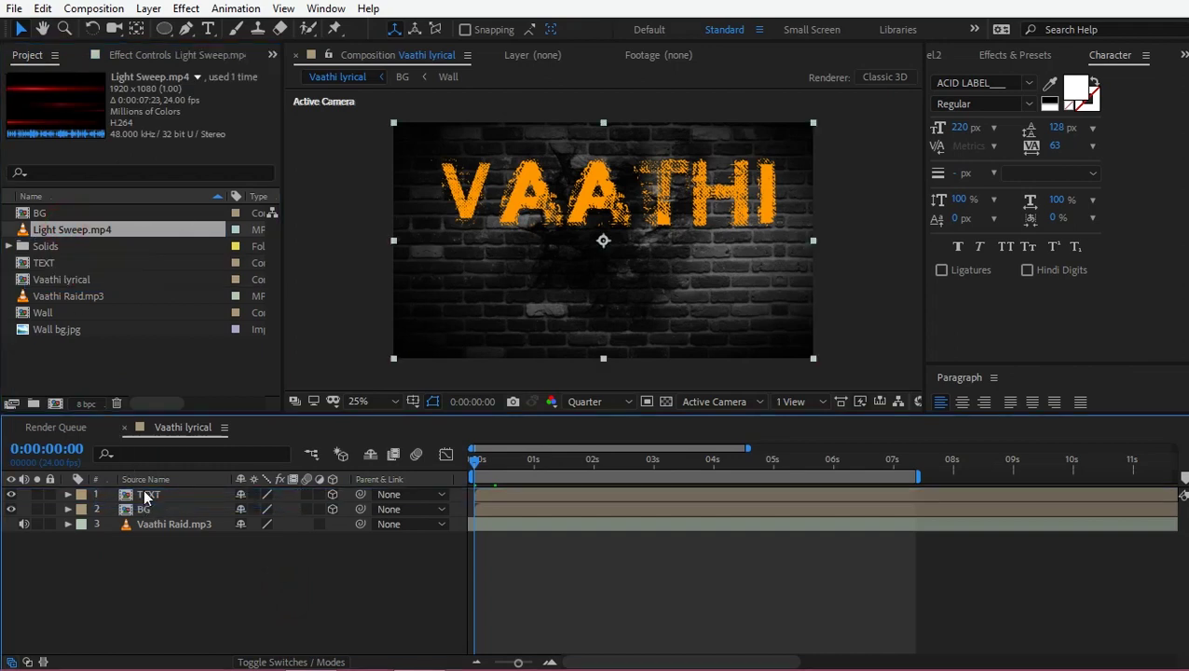
Add Light Sweep.mp4 as the top layer in Add blend mode, then hide it
drag(65, 231, 146, 497)
click(280, 657)
click(259, 493)
click(325, 291)
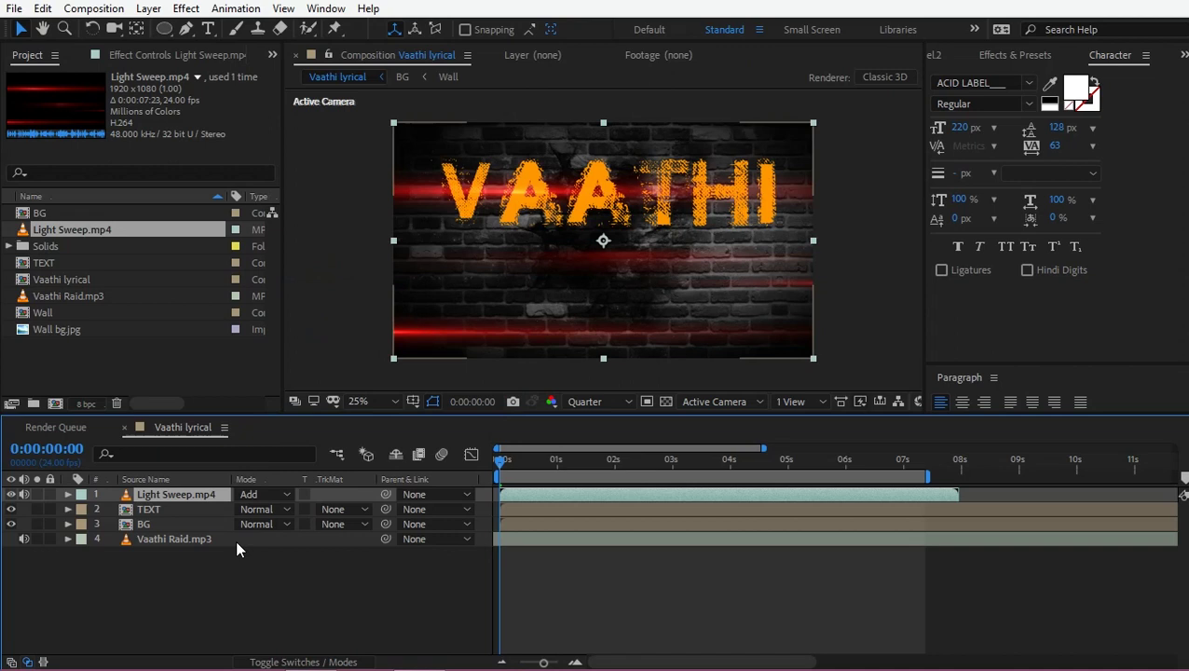
click(11, 493)
Add Light_Spot.png at 199% scale on the wall's left edge in Add mode
mouse_move(67, 246)
mouse_down()
mouse_move(144, 500)
mouse_move(146, 488)
mouse_up()
key(s)
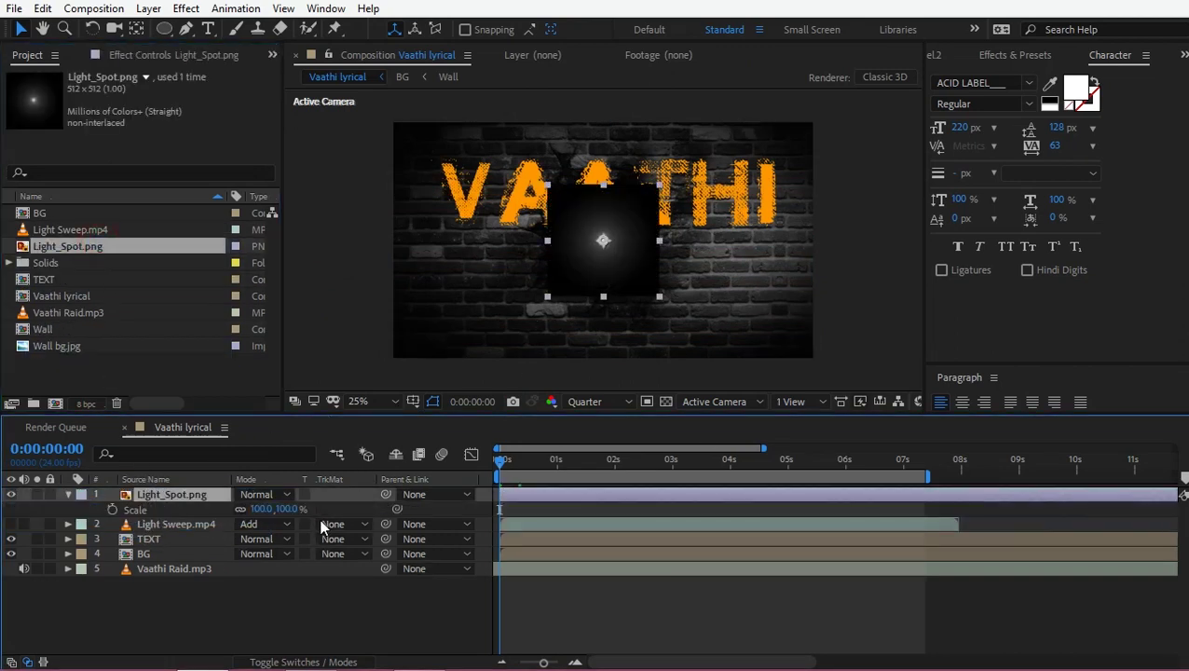
drag(297, 509, 382, 504)
drag(650, 273, 444, 330)
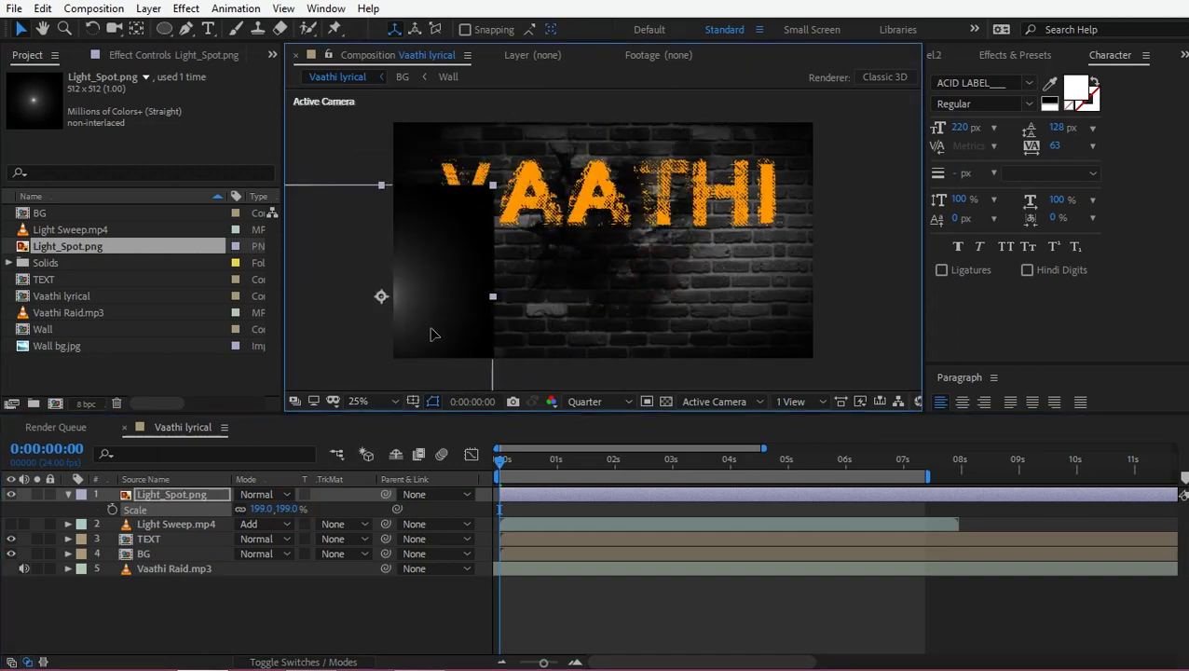
drag(444, 330, 444, 323)
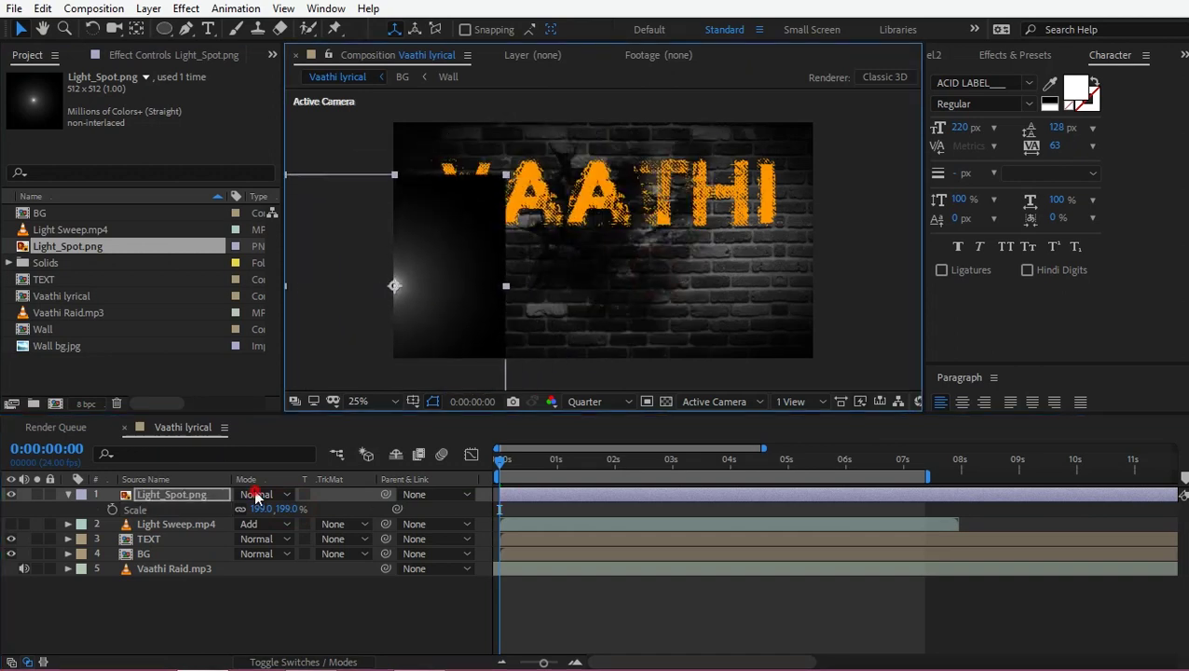
click(256, 496)
click(298, 289)
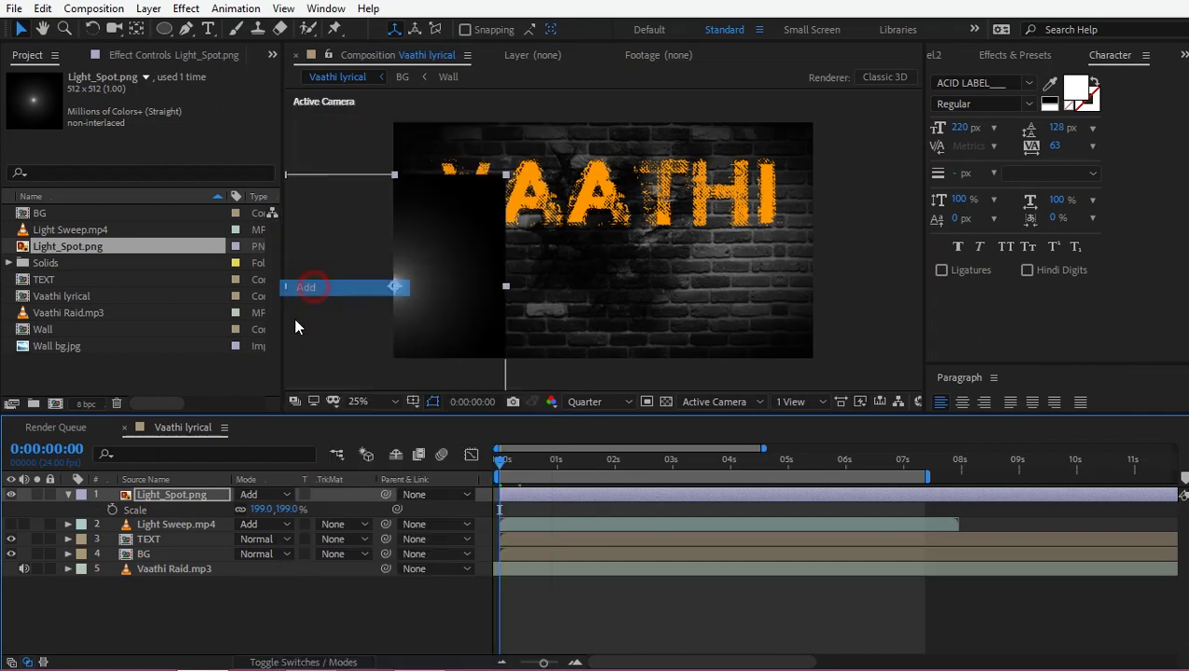
click(168, 494)
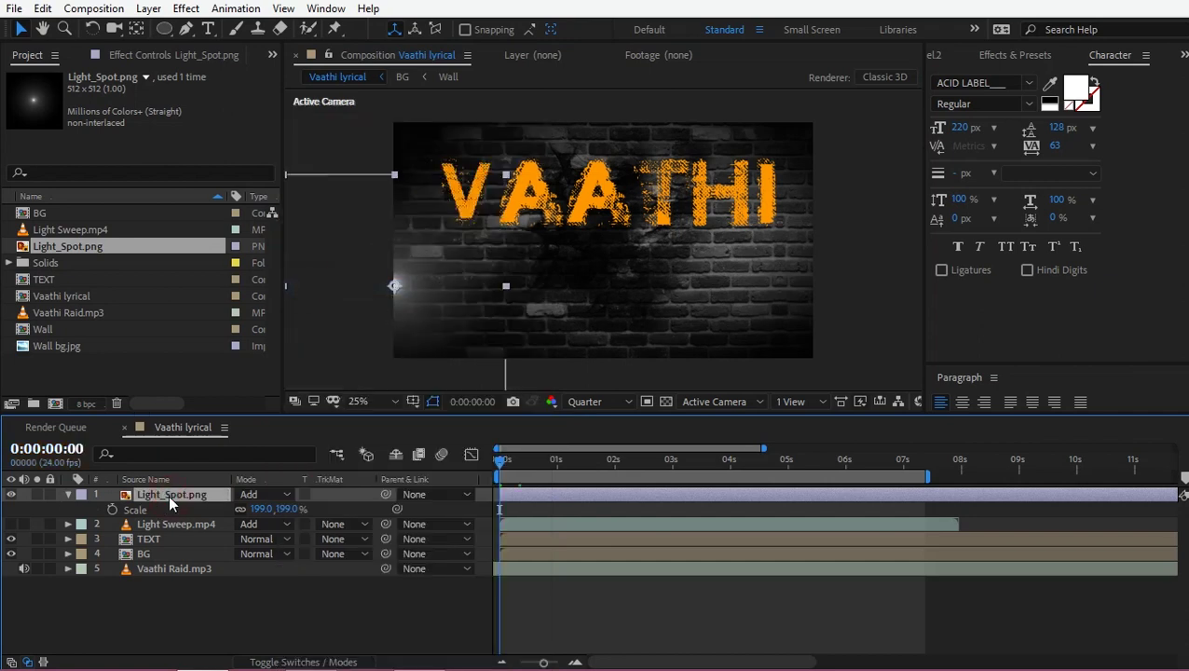
key(ctrl+space)
Apply Tint and Glow to Light_Spot, setting Tint's Map White To to pink
text(tint)
key(Return)
key(ctrl+space)
text(gl)
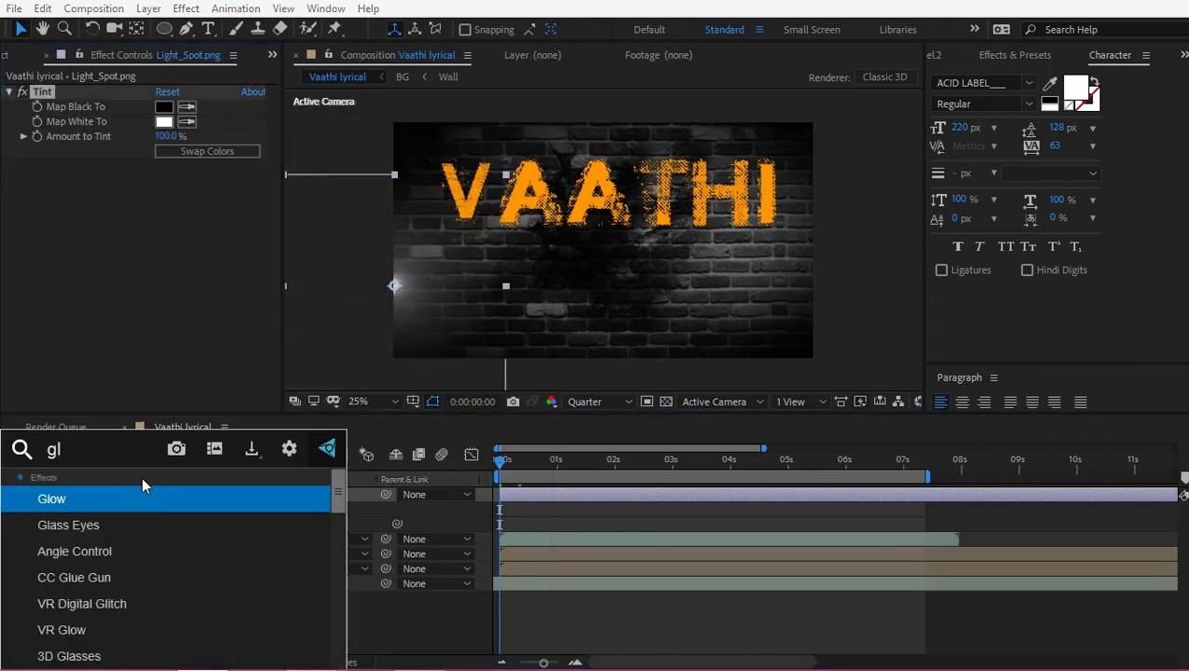
key(Return)
click(173, 117)
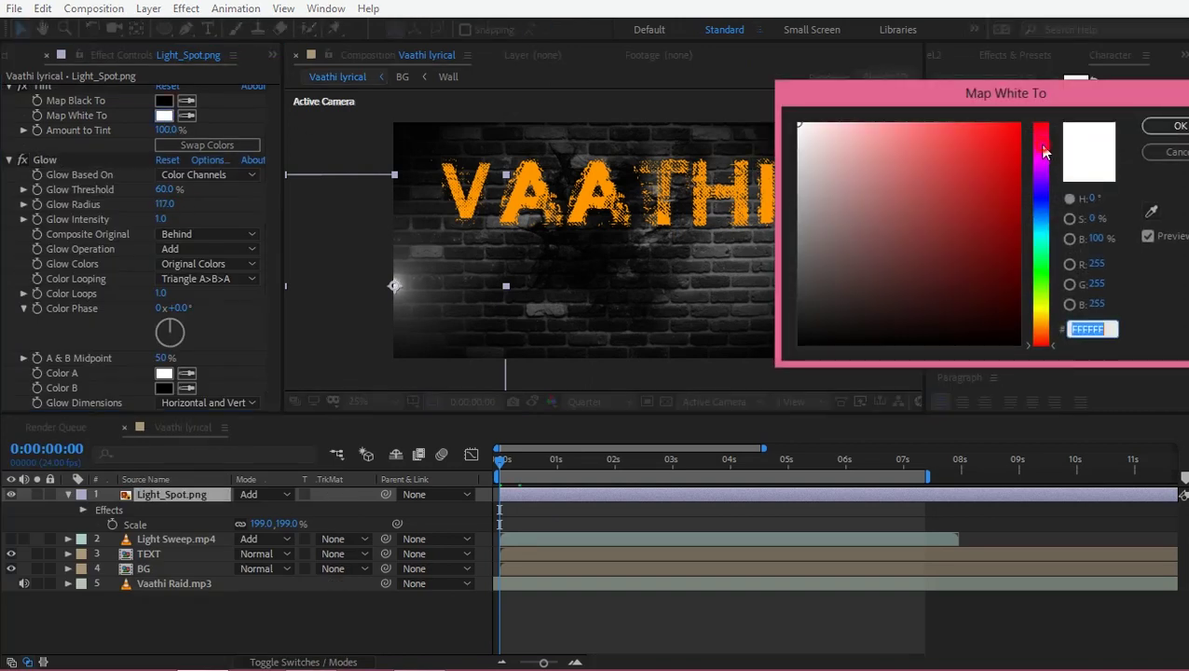
click(1044, 151)
click(982, 151)
click(1042, 133)
drag(1043, 133, 1043, 131)
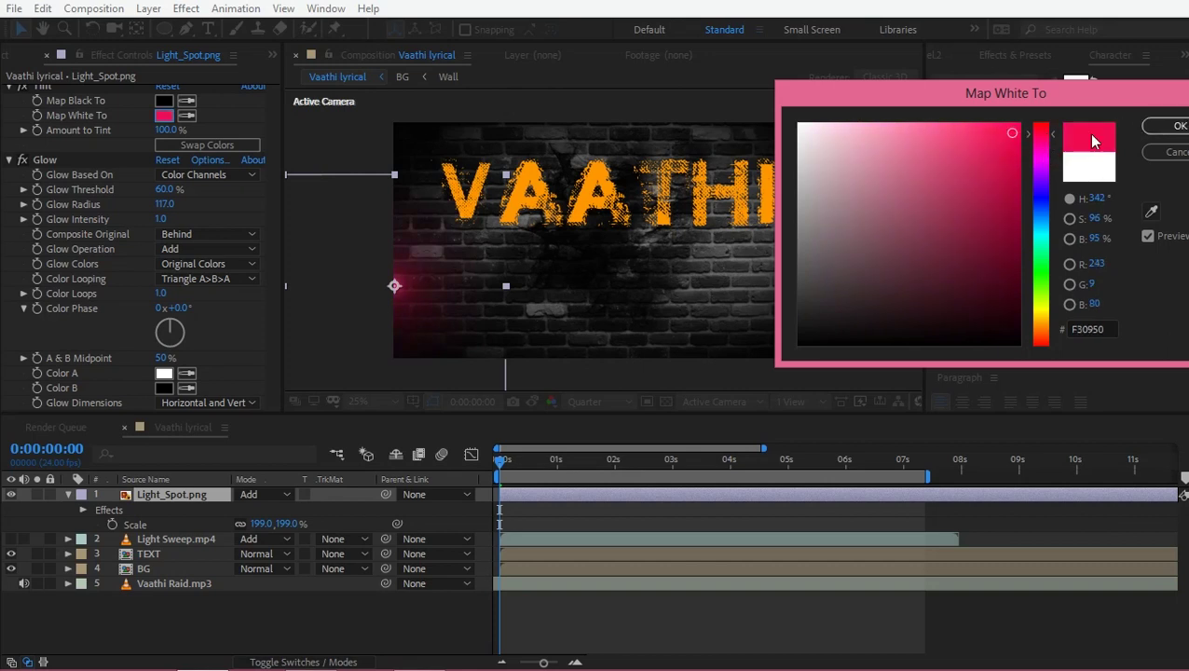
click(1164, 127)
click(8, 161)
click(9, 92)
Enlarge the spotlight at the wall's left edge and switch off its Tint and Glow
click(309, 631)
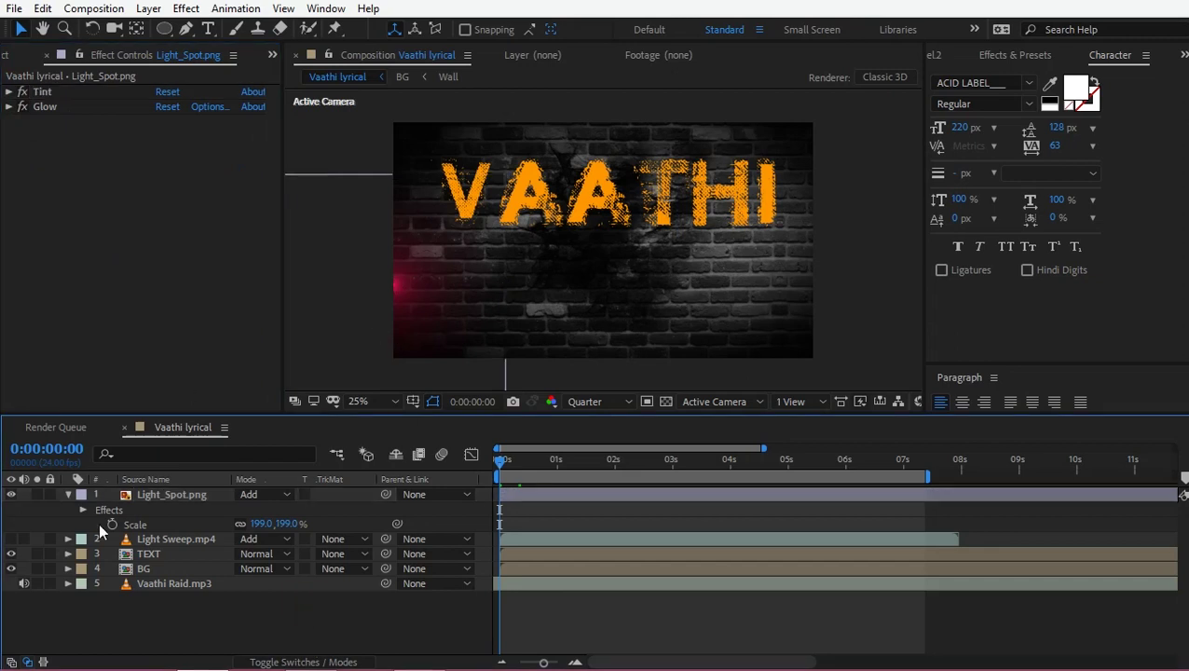
click(372, 347)
drag(418, 253, 418, 287)
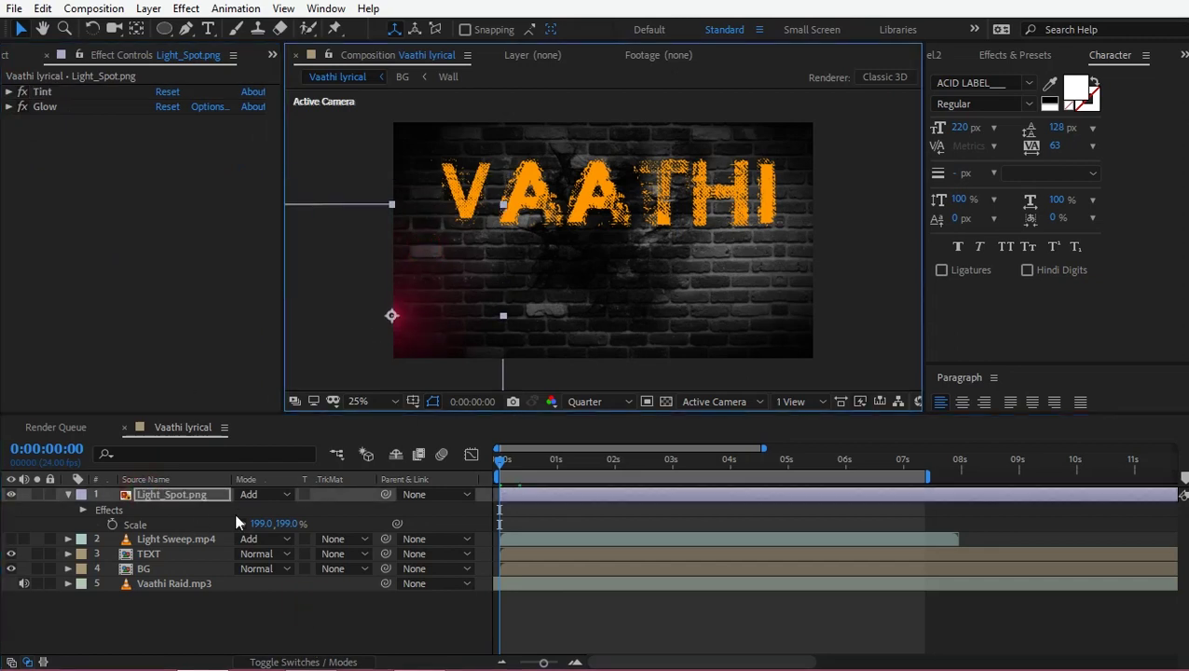
key(s)
mouse_move(259, 509)
mouse_down()
mouse_move(501, 475)
mouse_move(447, 485)
mouse_up()
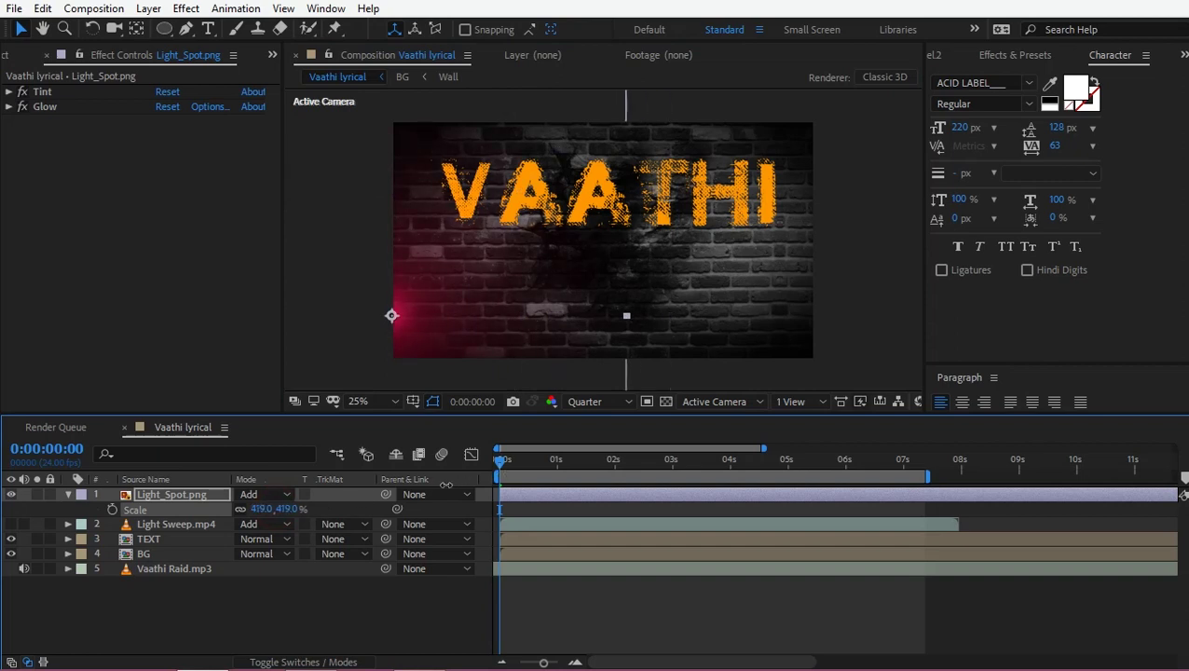
drag(473, 294, 463, 299)
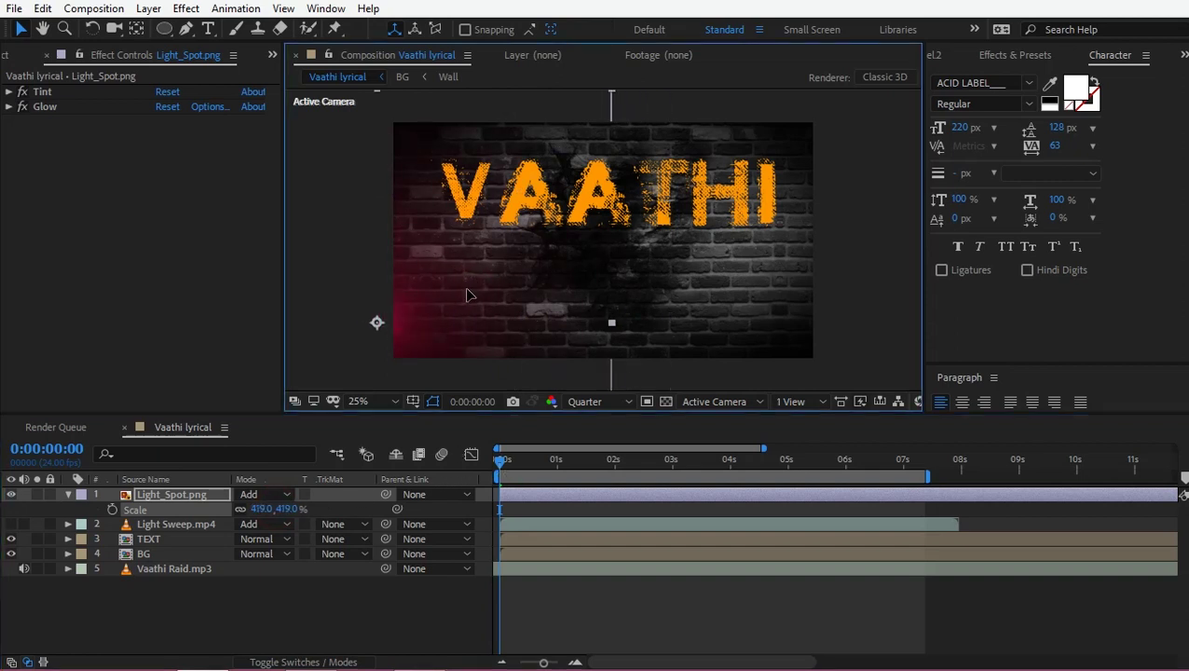
click(50, 107)
click(54, 175)
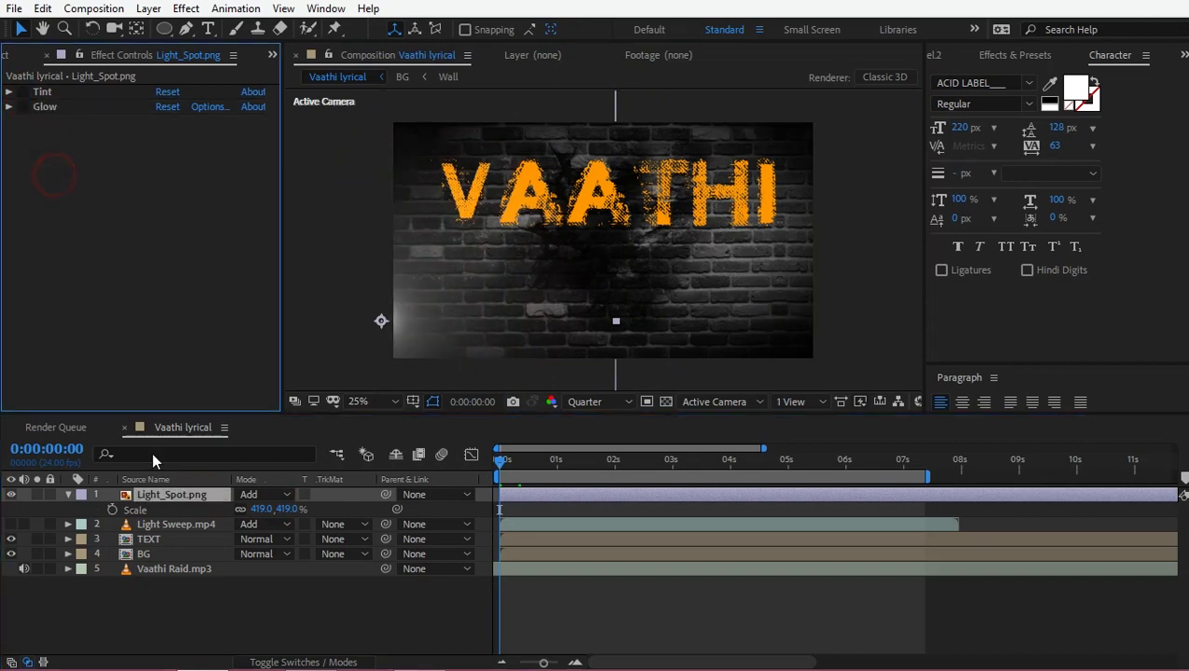
Apply VC Color Vibrance to the spotlight with pinkish-red colour FF005A
key(ctrl+space)
key(Return)
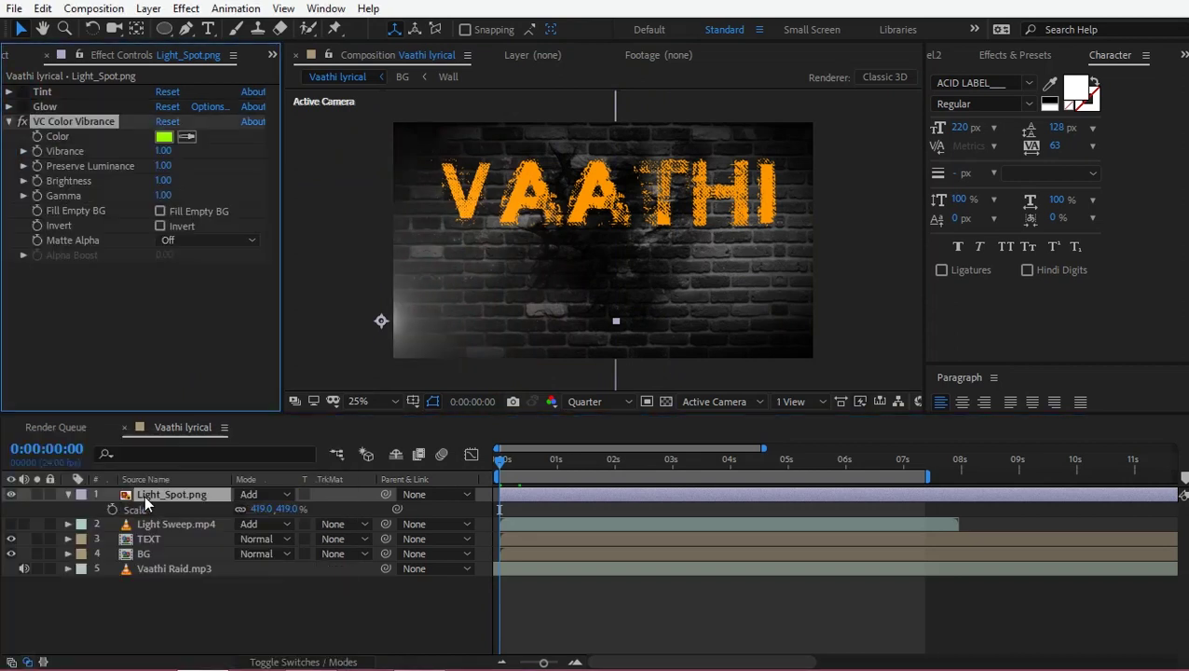
click(163, 136)
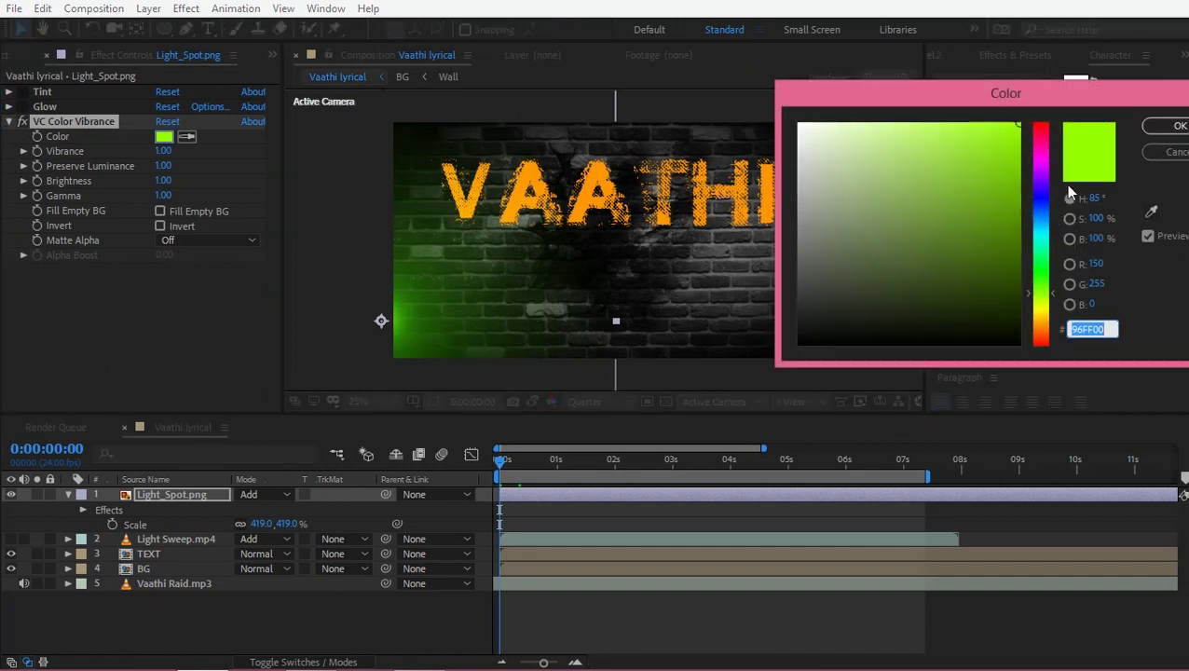
text(FF009C)
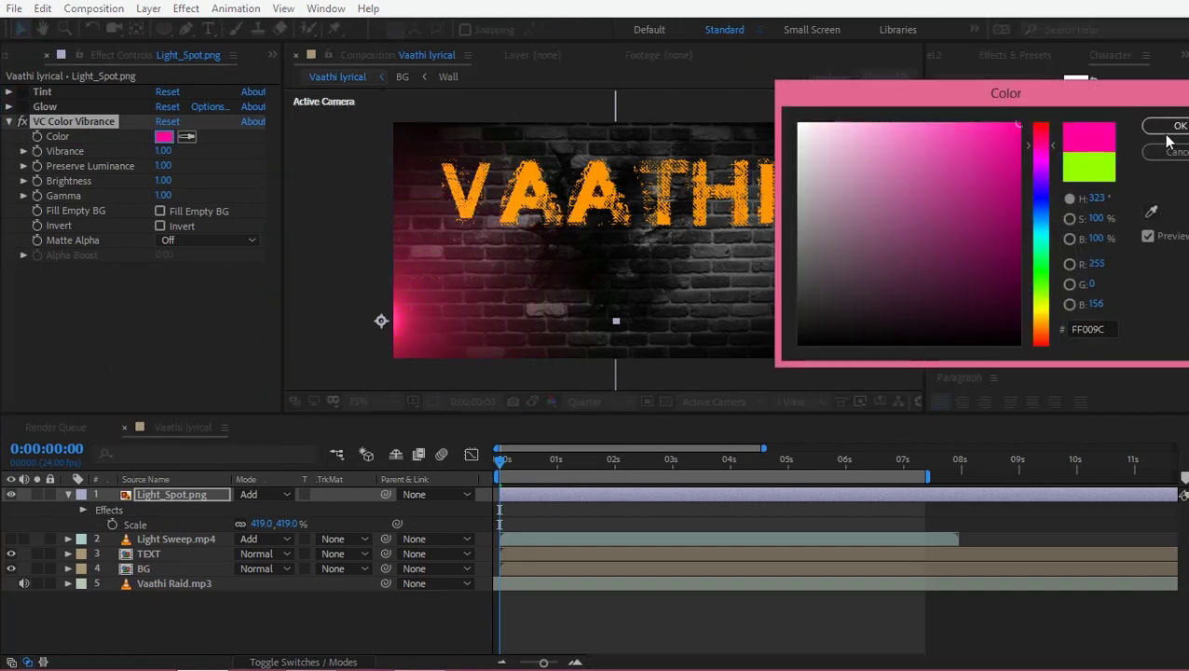
drag(1042, 138, 1042, 135)
click(1147, 132)
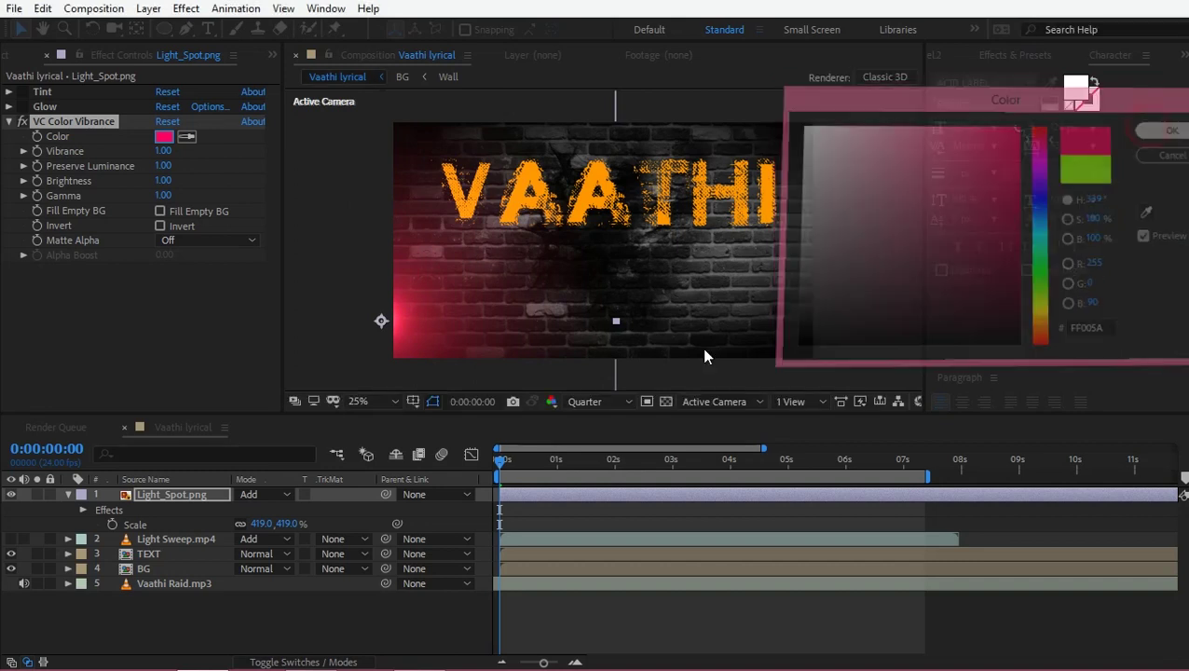
Duplicate the spotlight, move it to the upper left, and recolour it blue 1344E4
key(ctrl+d)
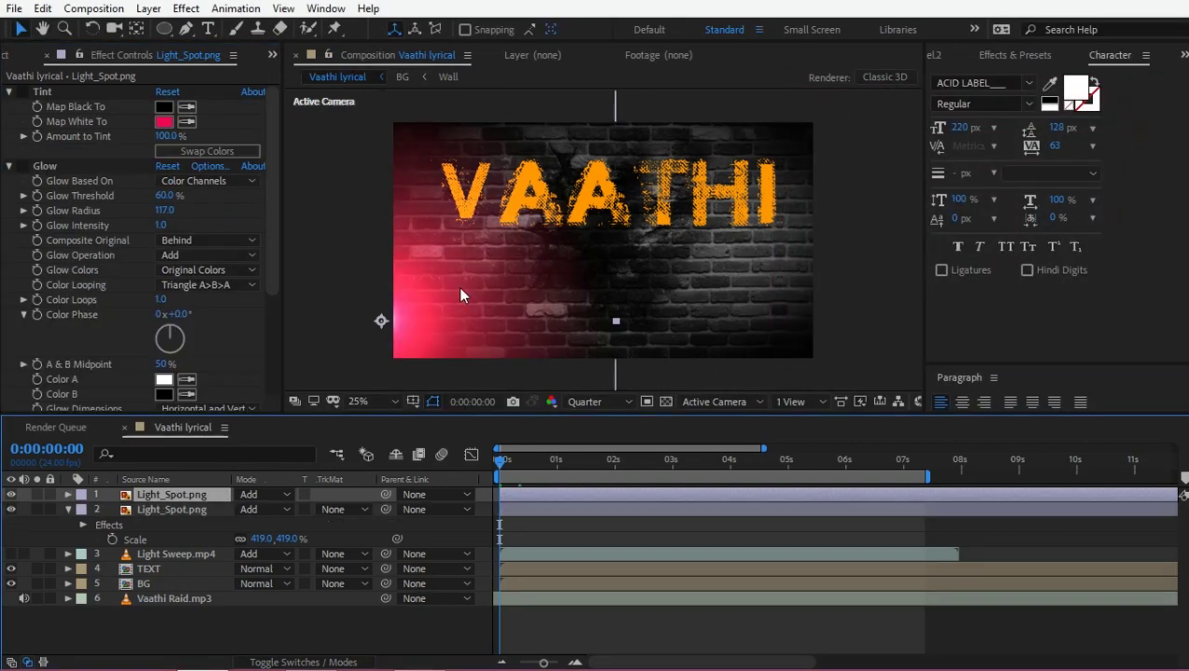
drag(459, 295, 448, 134)
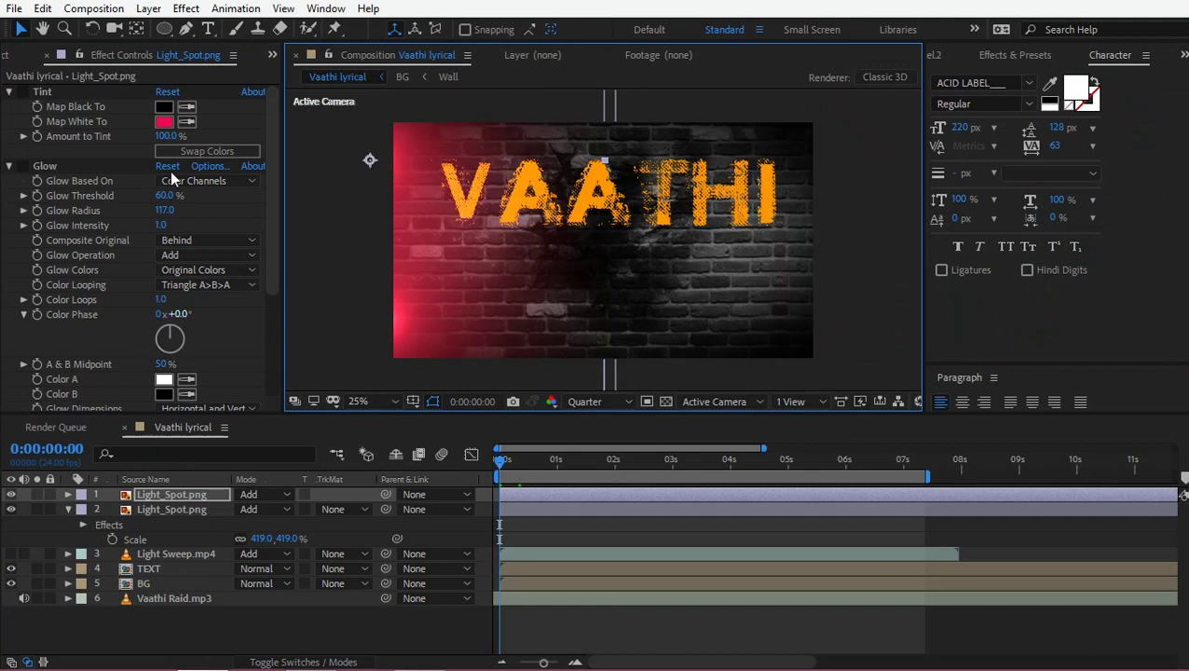
scroll(42, 98, down, 5)
scroll(39, 90, down, 5)
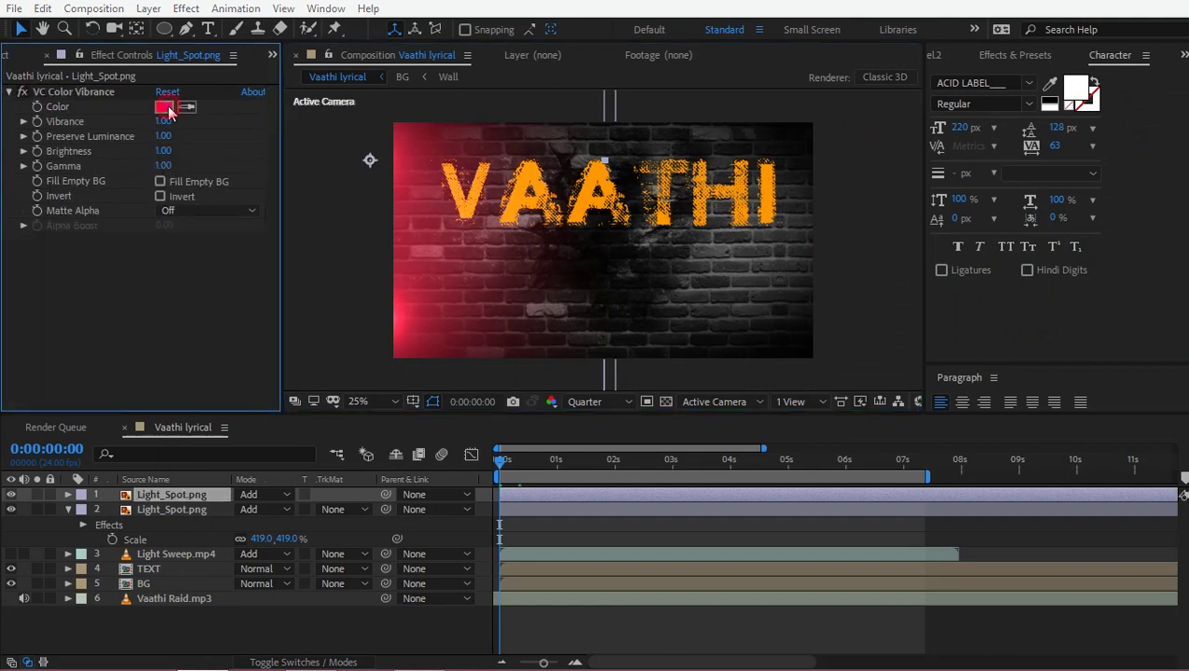
click(164, 107)
drag(1046, 212, 1039, 204)
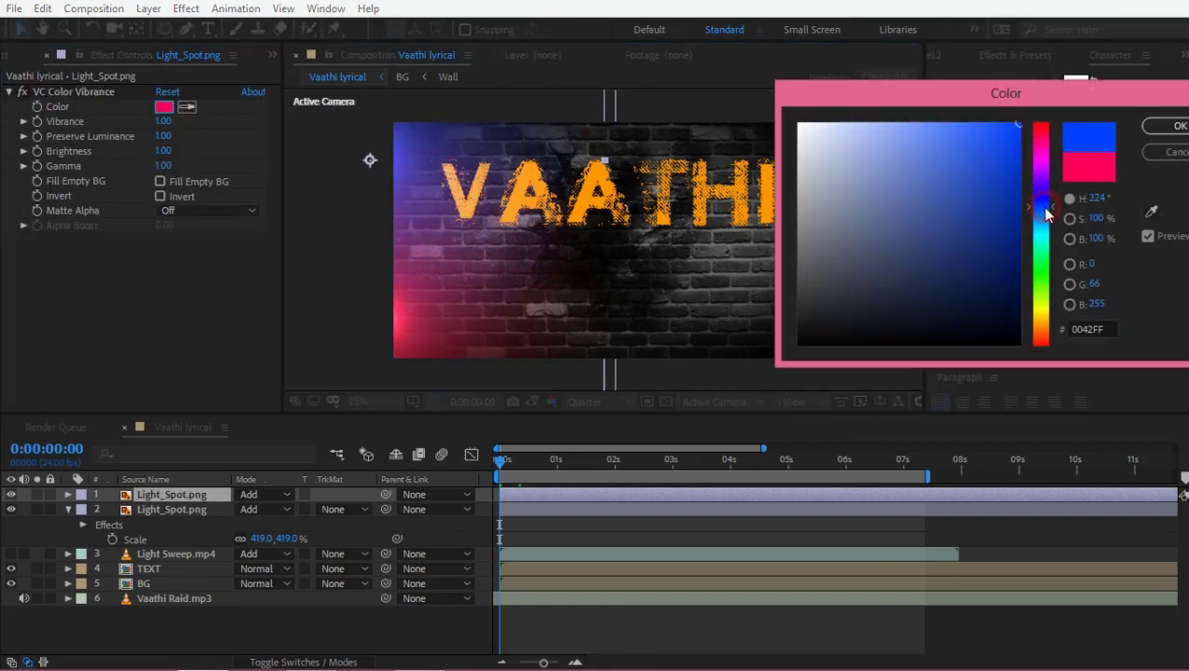
click(998, 138)
click(1000, 145)
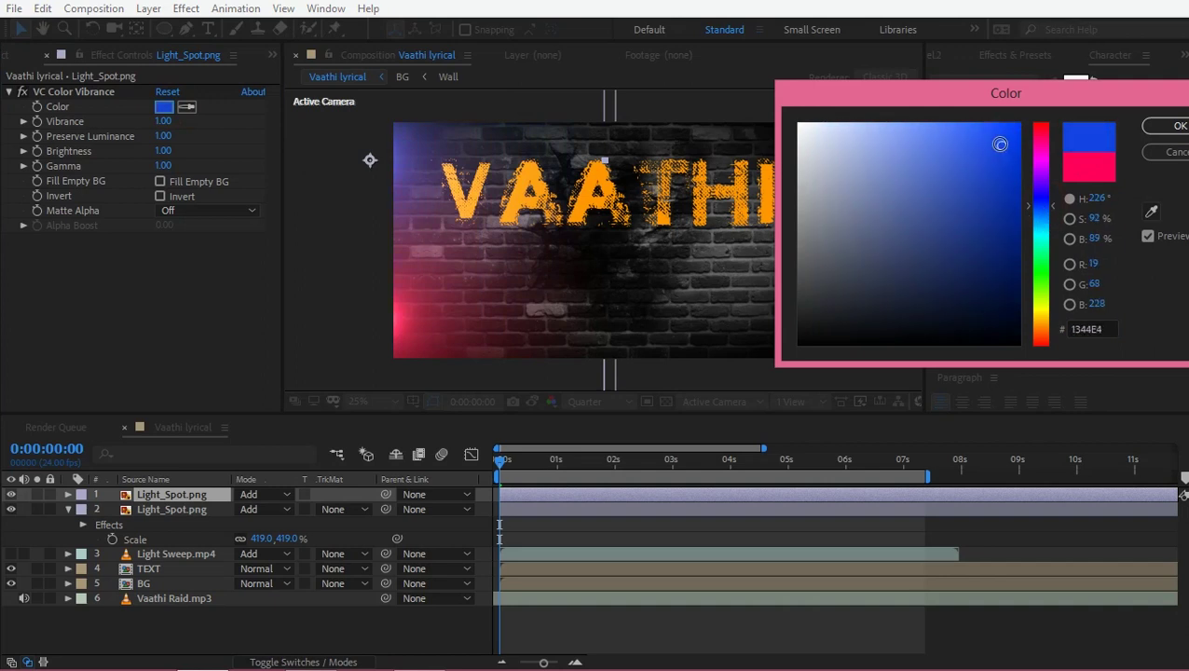
click(1171, 127)
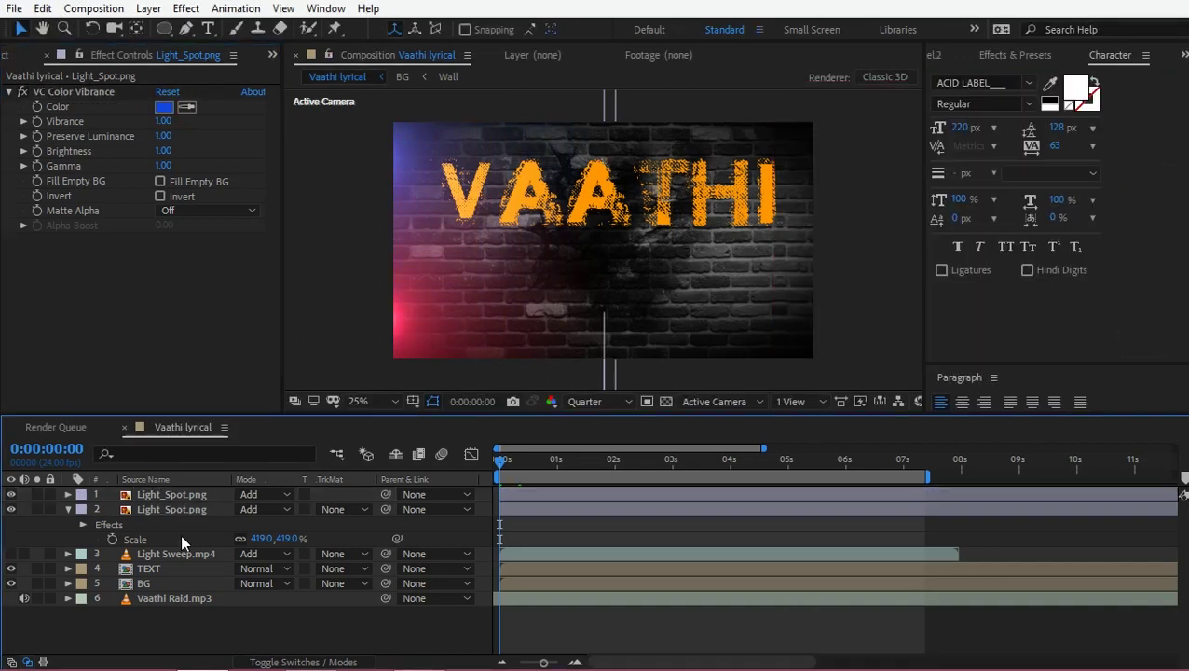
Reduce the second spotlight's Scale from 419% to 410%
click(179, 513)
key(s)
drag(261, 524, 180, 611)
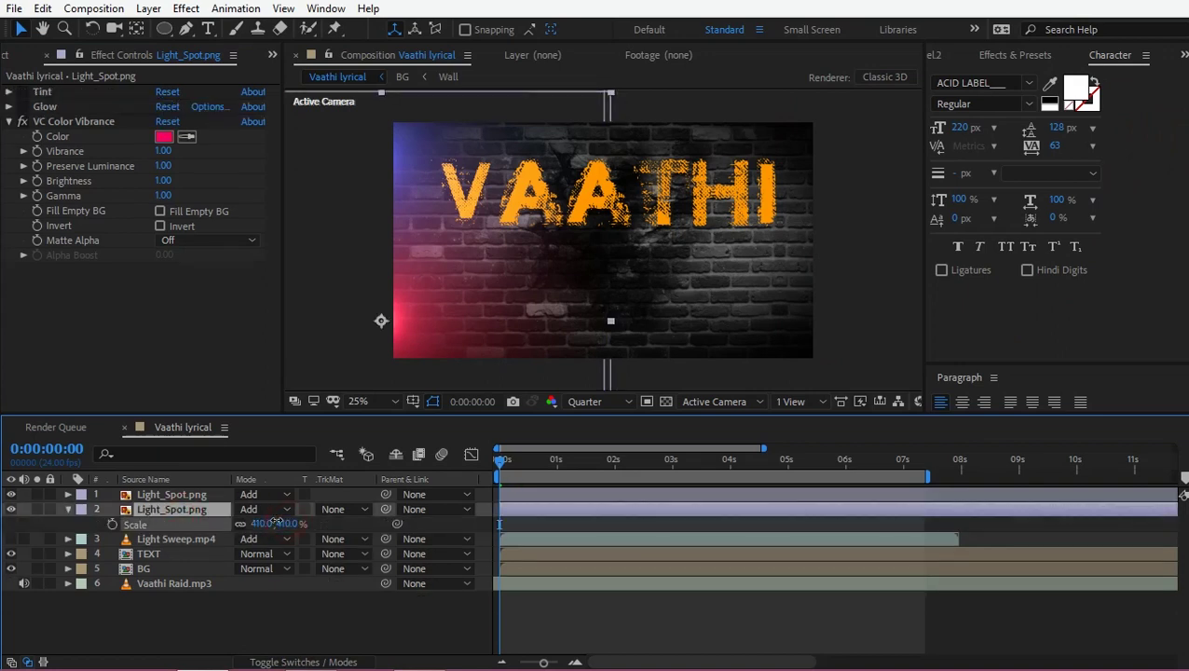
click(180, 611)
click(71, 510)
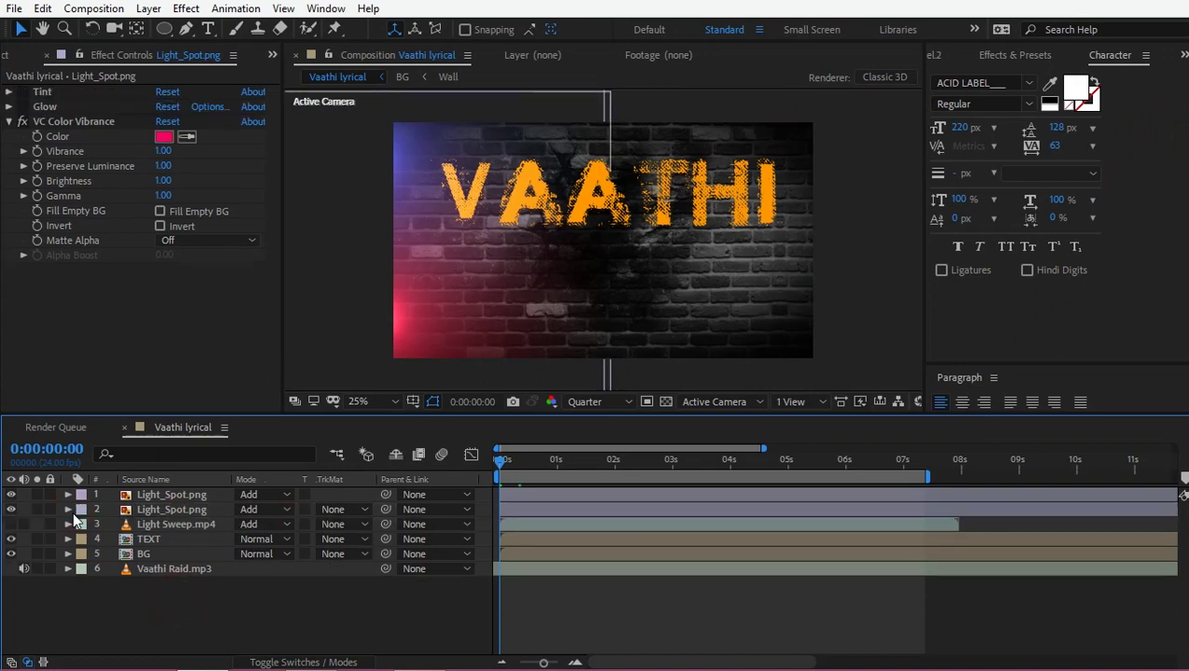
Duplicate both spotlights and move the copies to the wall's right edge
click(177, 512)
shift+click(184, 498)
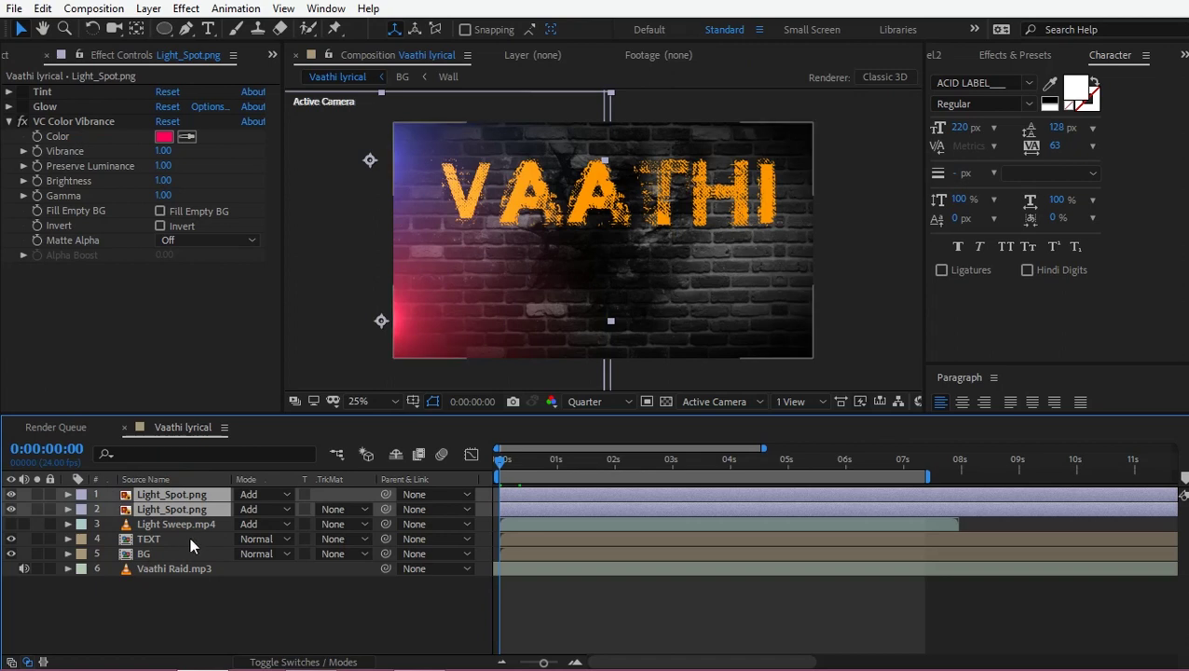
key(ctrl+d)
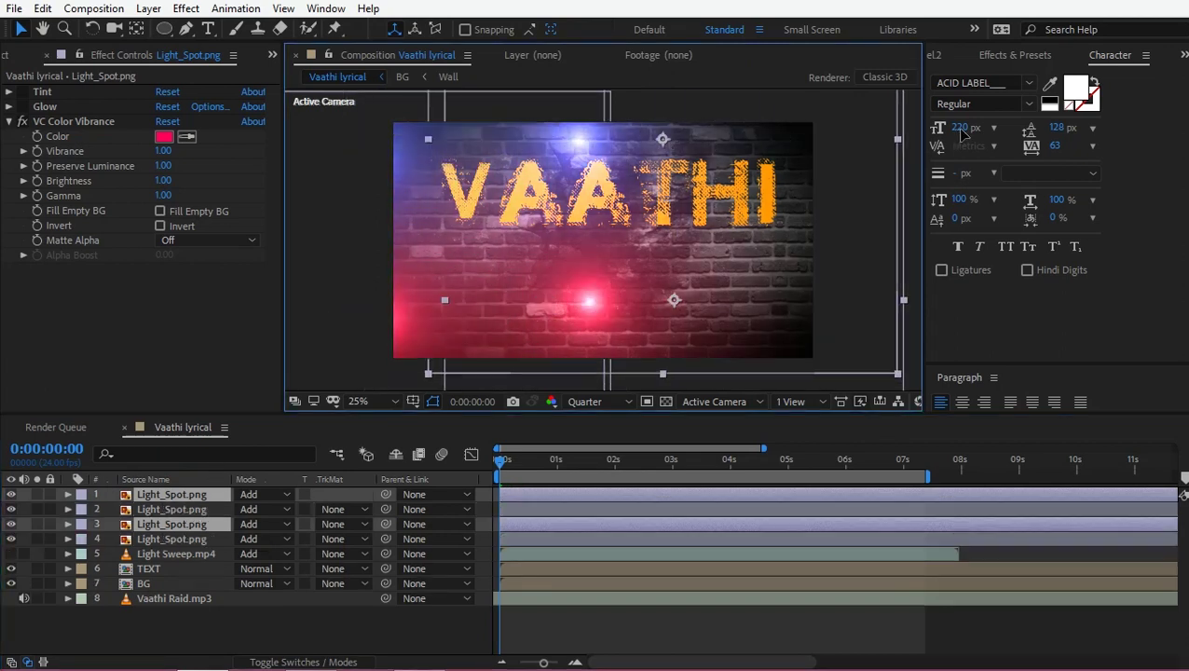
drag(598, 151, 1004, 149)
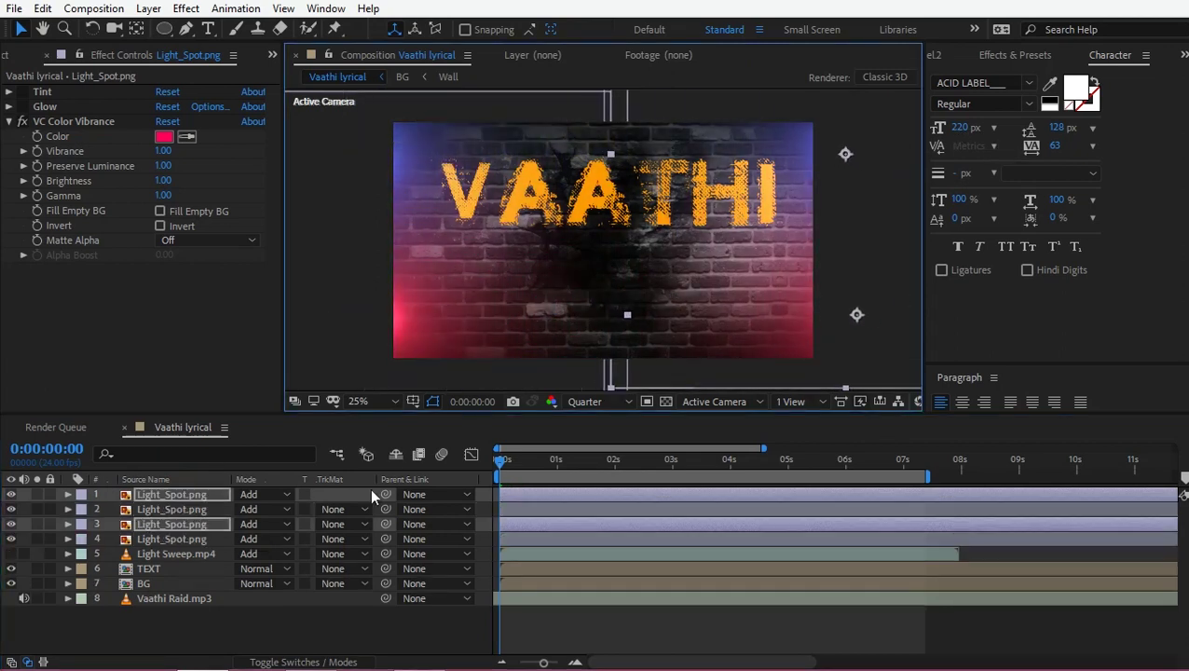
Rename the right-side spotlight copies to Light_Spot Right
click(190, 611)
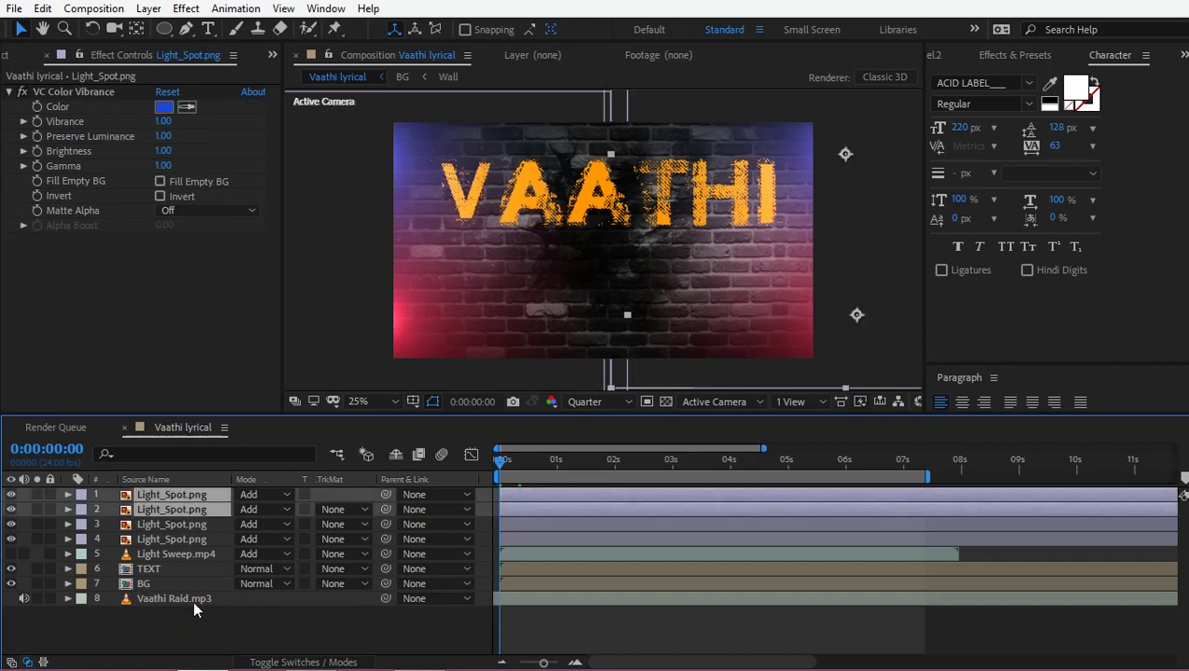
click(181, 498)
text(Right)
key(Return)
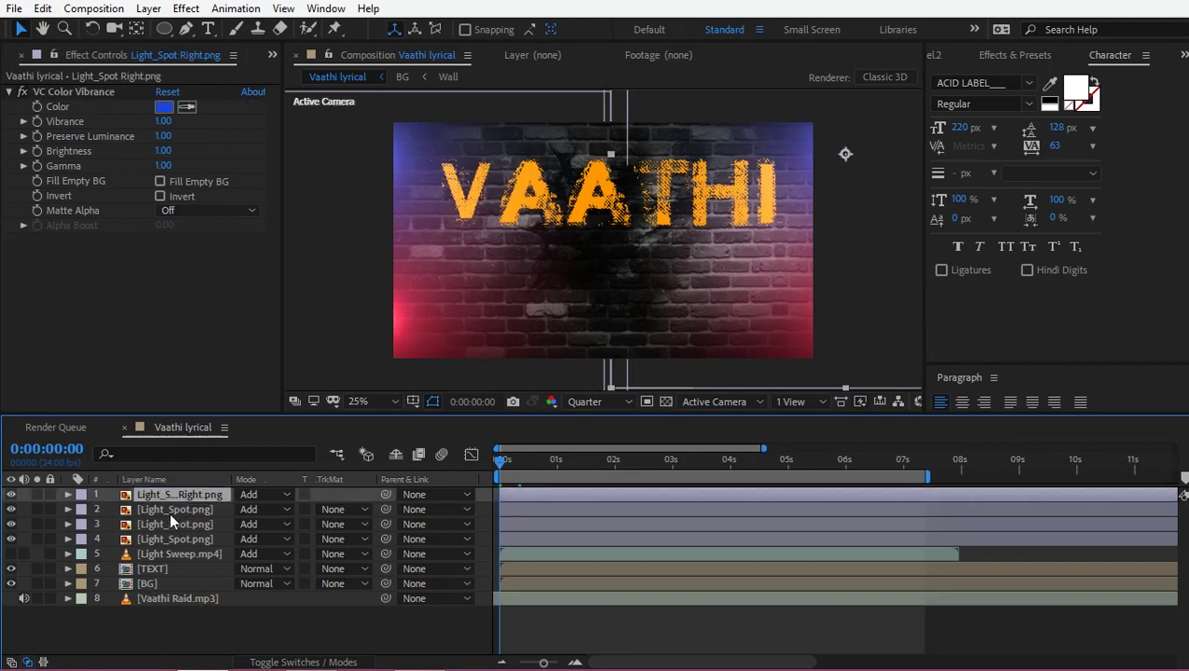
click(181, 514)
key(Return)
key(ctrl+v)
click(171, 525)
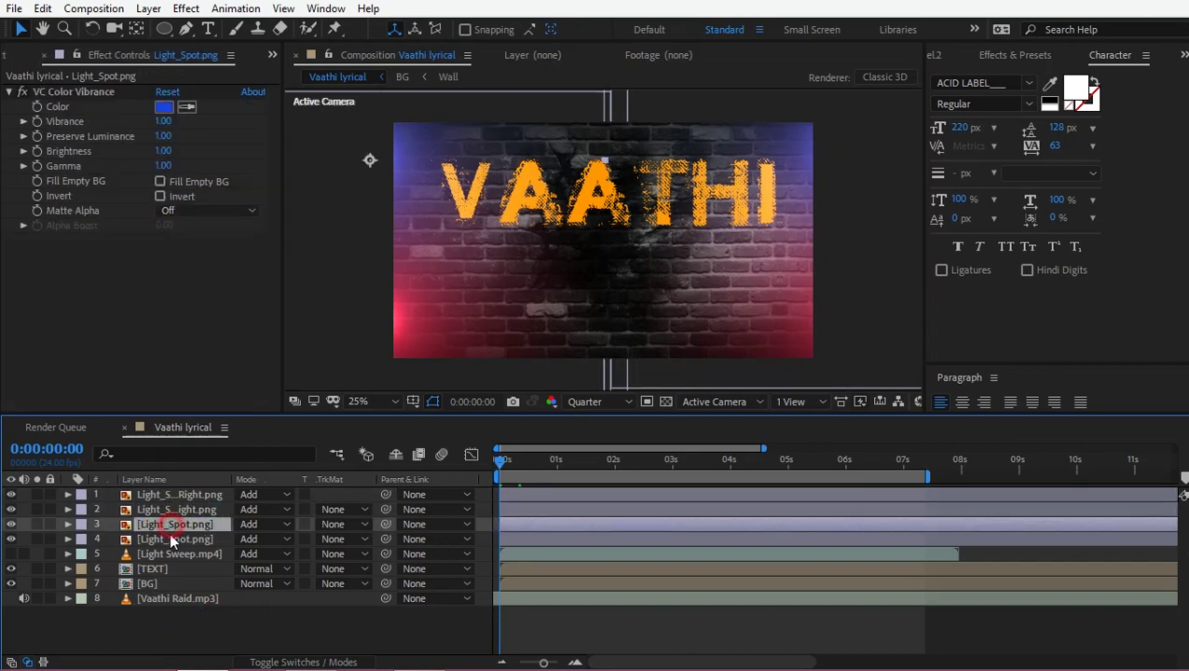
Convert the Vaathi Raid.mp3 audio to keyframes, creating an Audio Amplitude layer
click(151, 626)
right_click(184, 600)
mouse_move(247, 399)
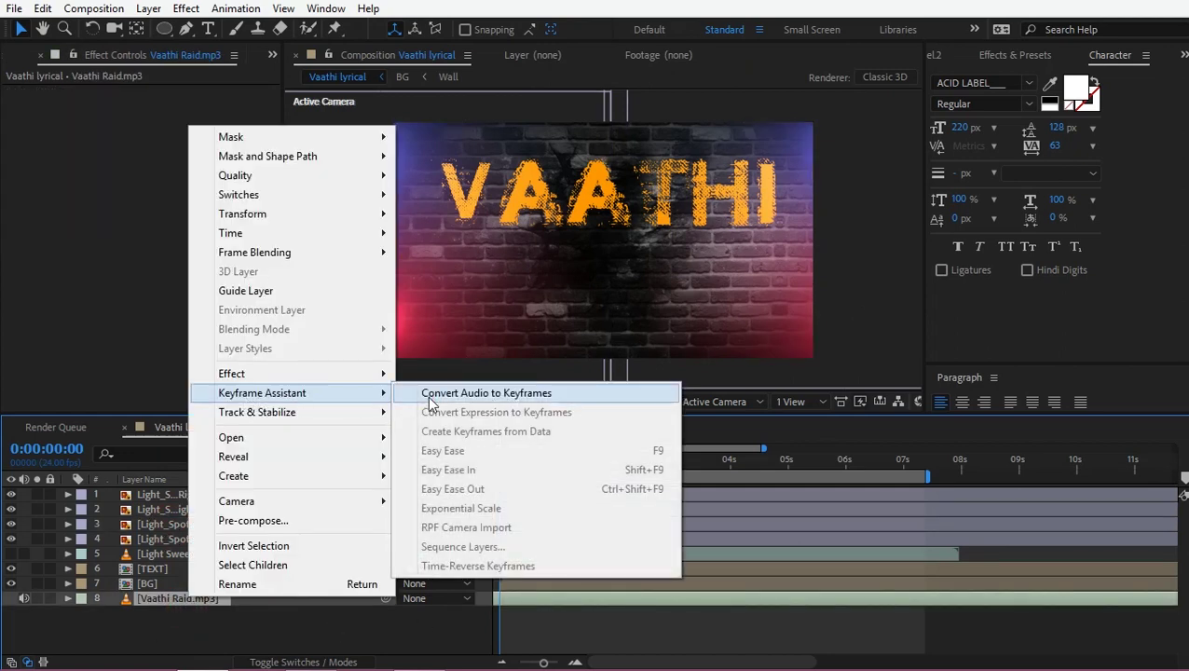
click(438, 393)
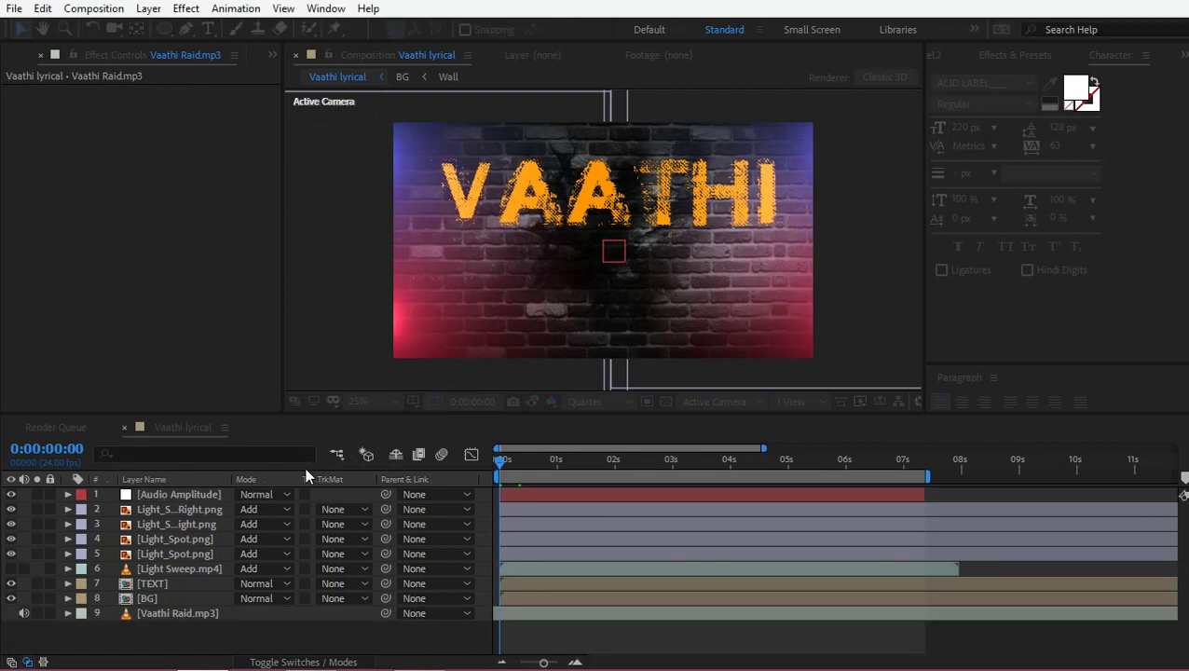
Delete the Left and Right Channel effects, keeping only Both Channels
click(204, 494)
click(67, 494)
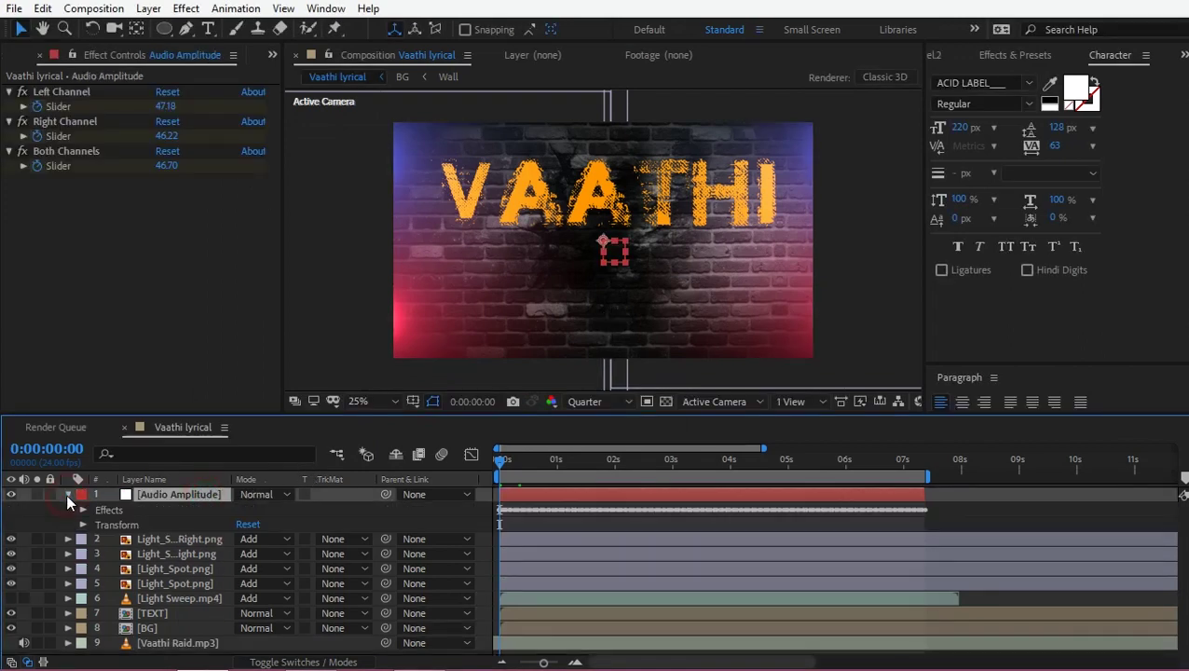
click(82, 510)
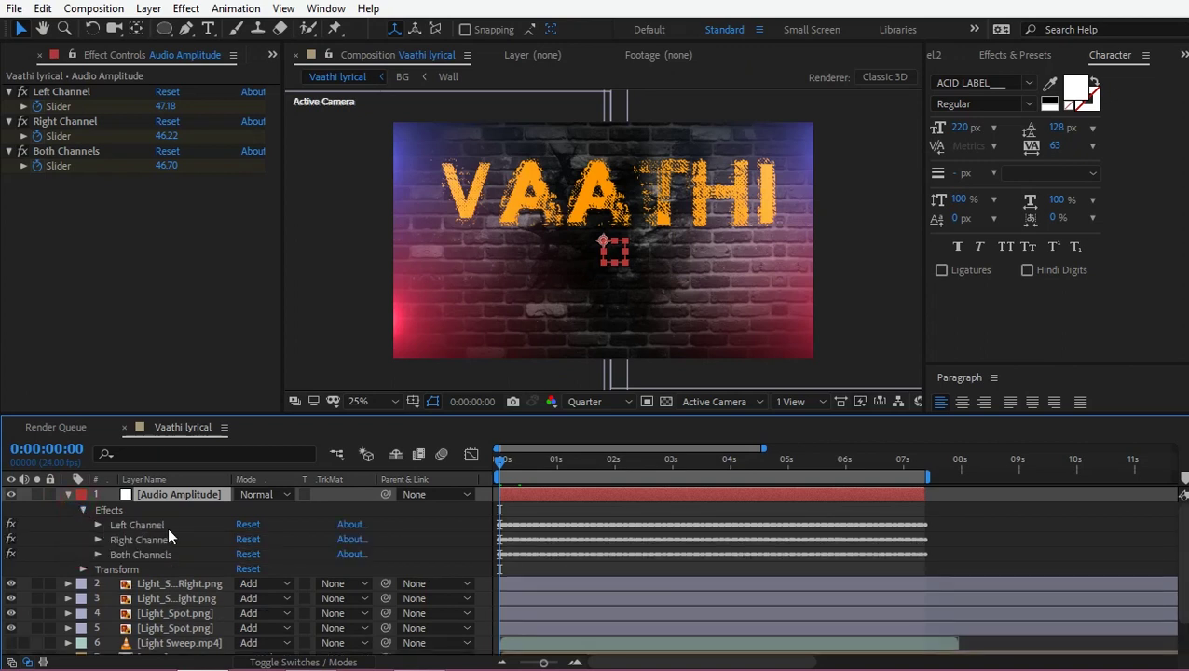
click(98, 524)
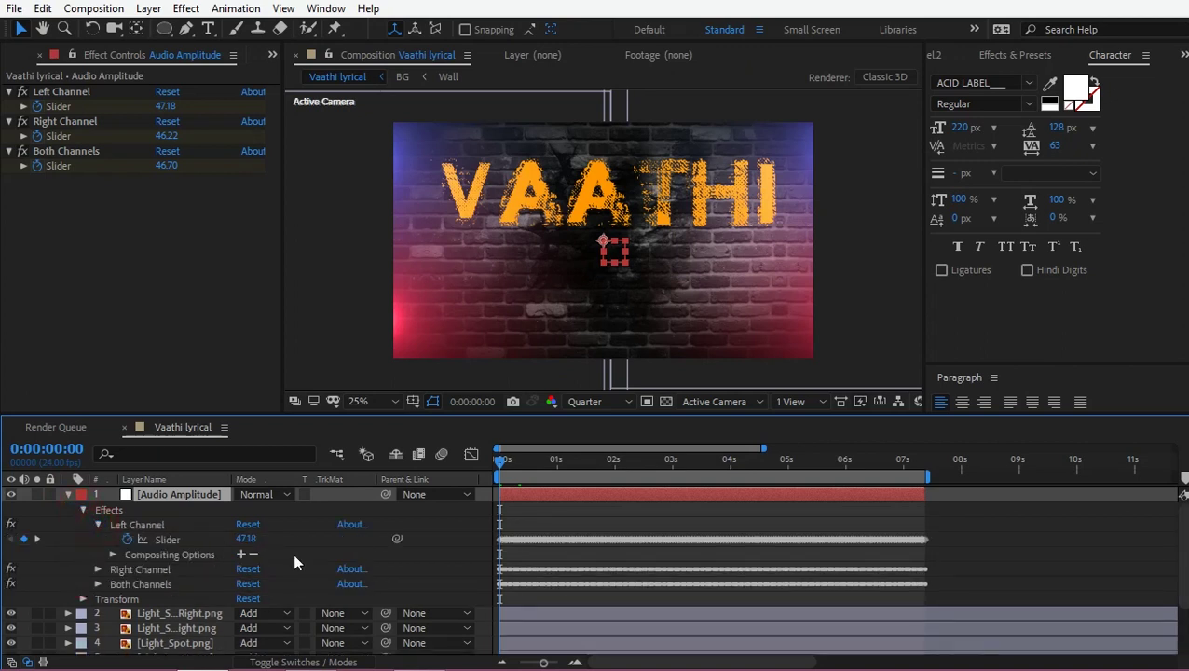
click(143, 524)
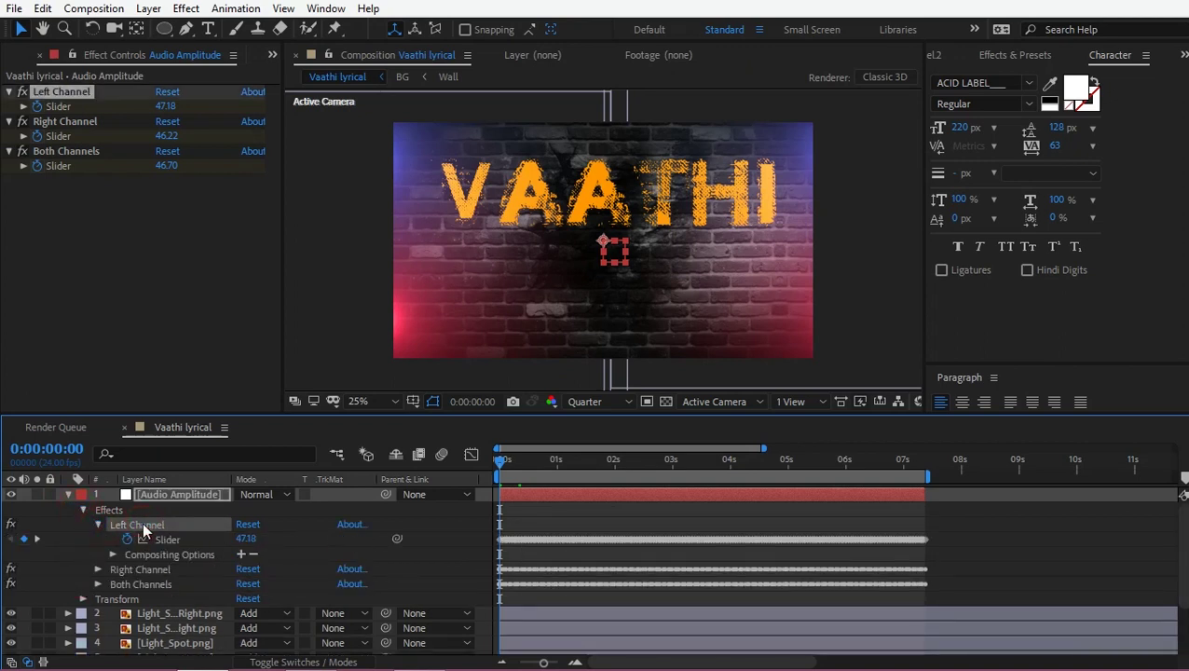
key(Delete)
click(141, 523)
key(Delete)
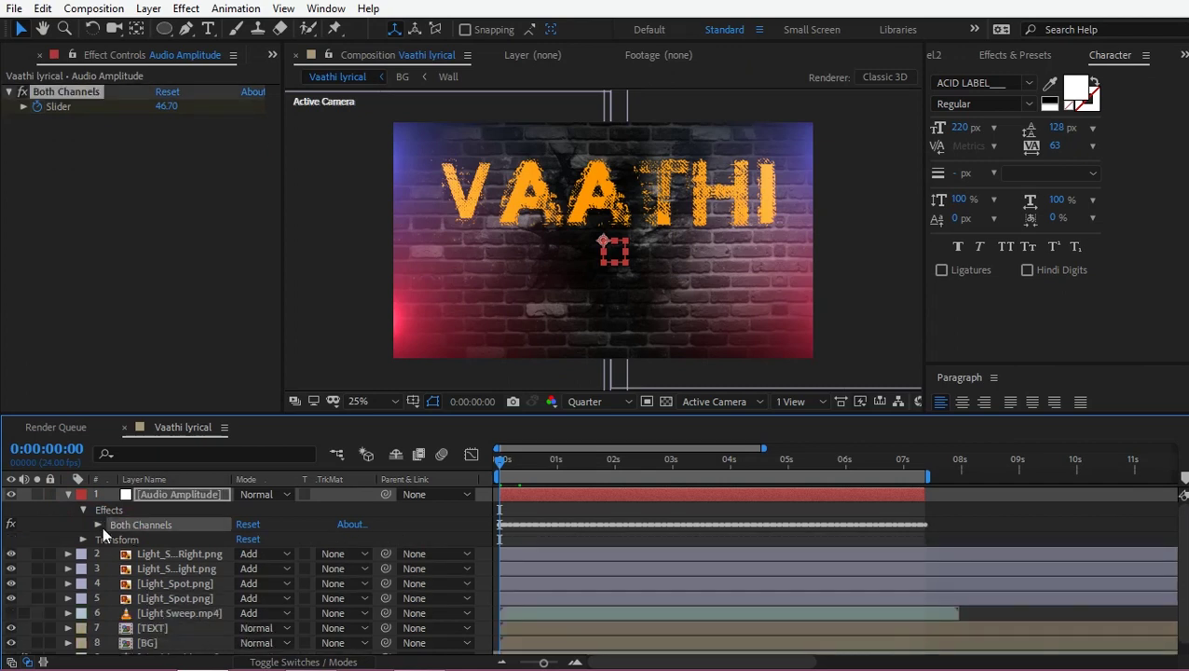
click(98, 524)
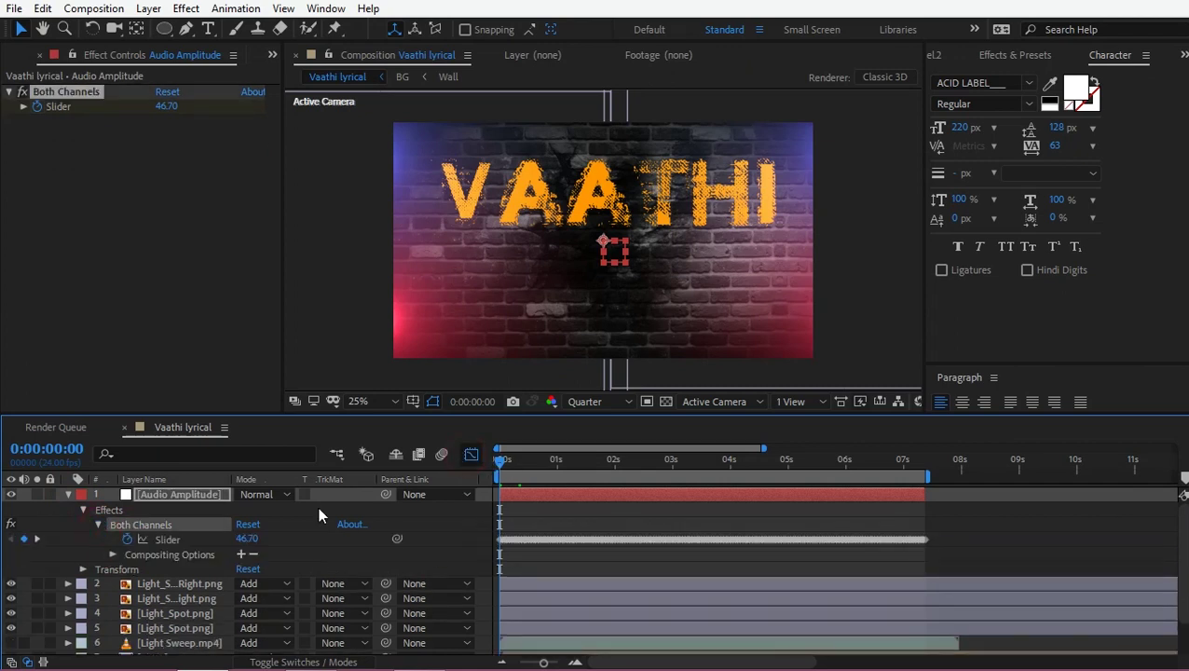
Inspect the Both Channels Slider curve in a maximized Graph Editor, peaking near 55
key(shift+F3)
click(177, 541)
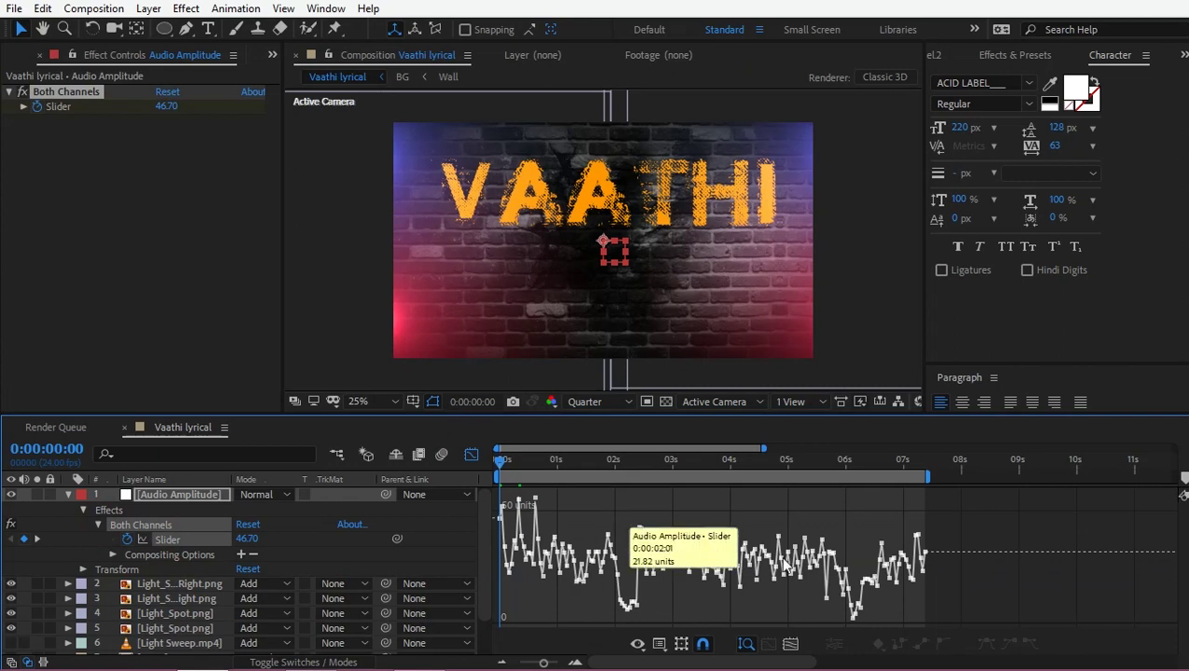
key(grave)
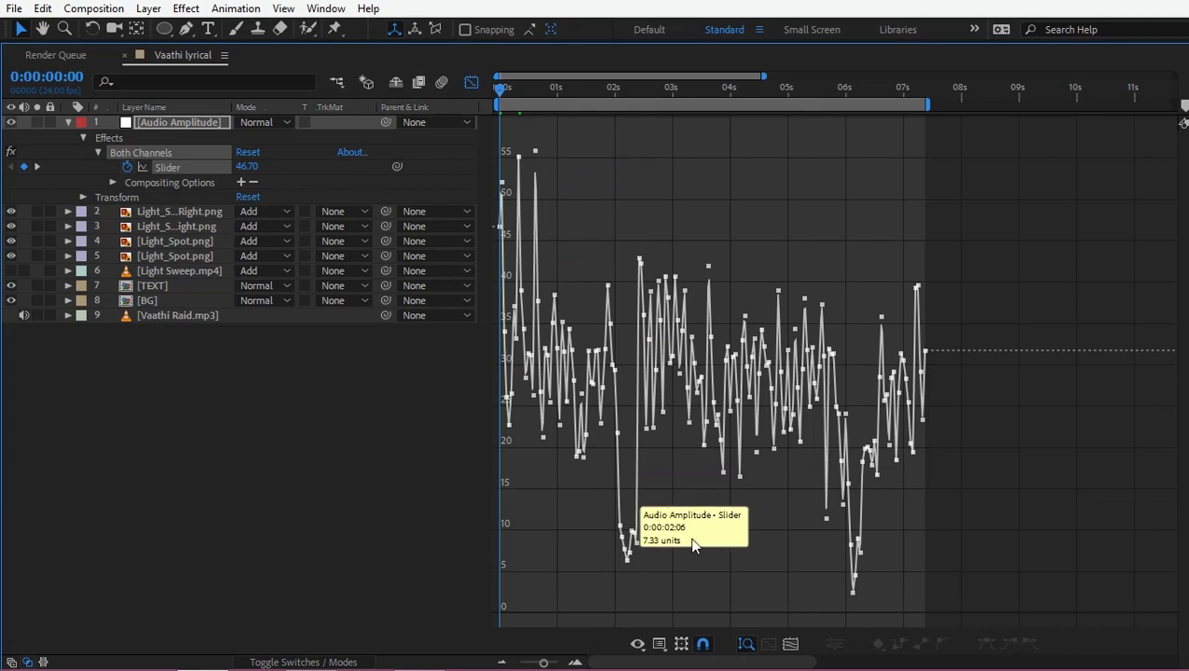
mouse_move(582, 460)
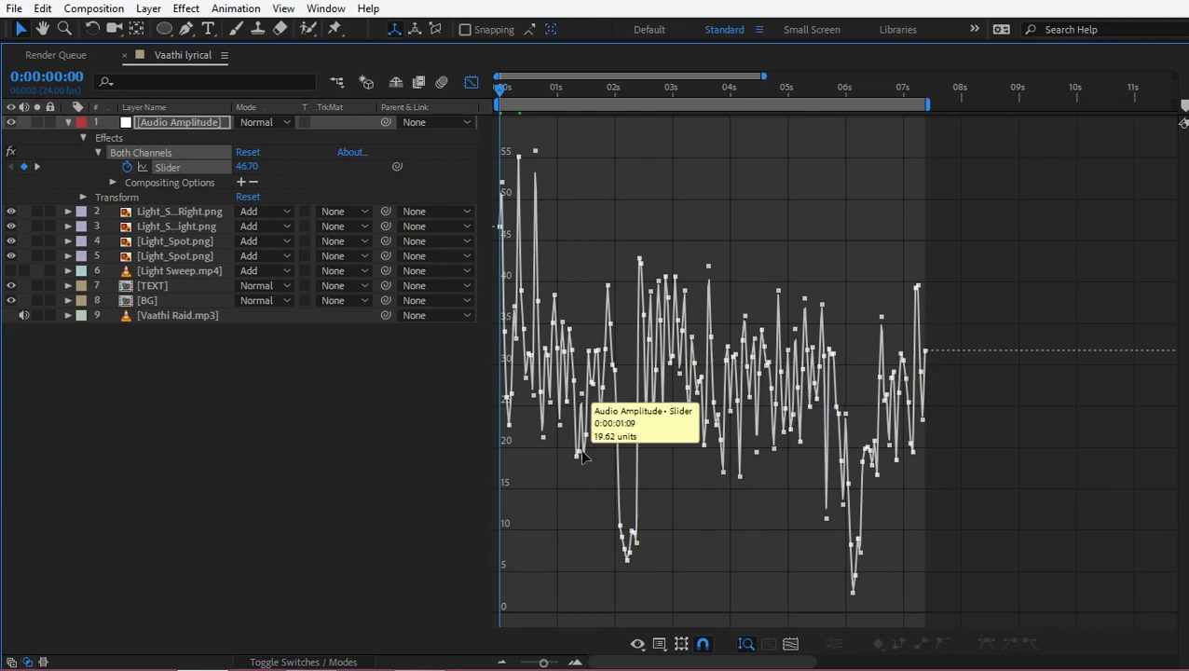
key(grave)
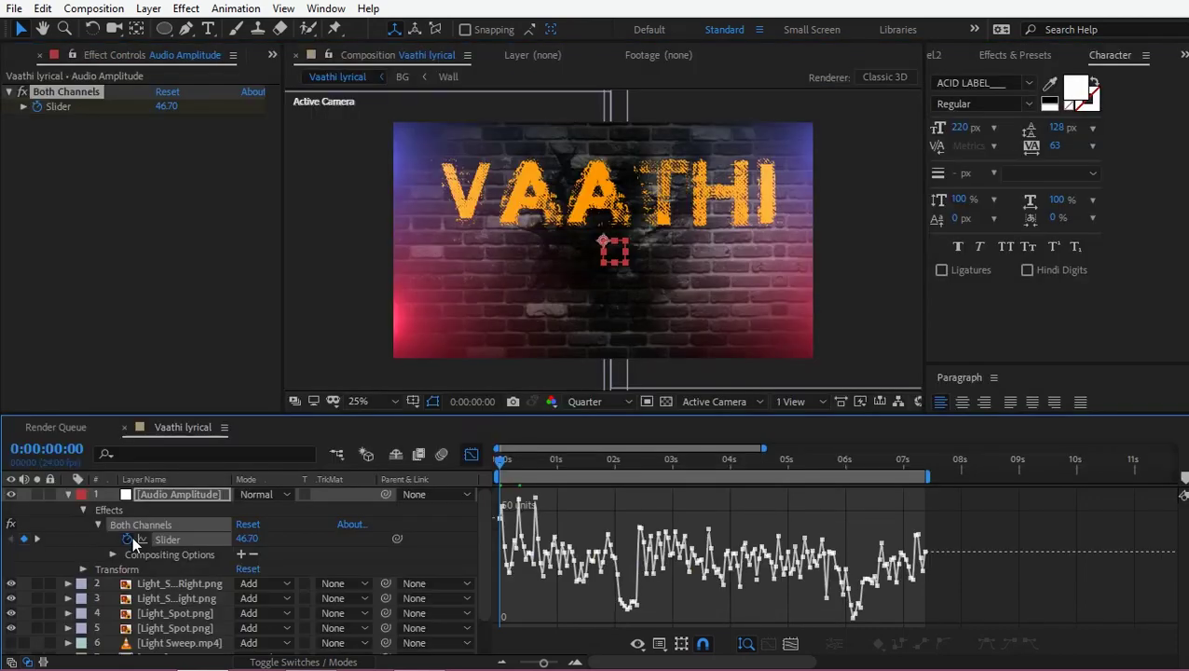
Replace the amplitude Slider's expression with linear(value,9,55,-20,100), fixing the missing comma
alt+click(129, 539)
click(627, 617)
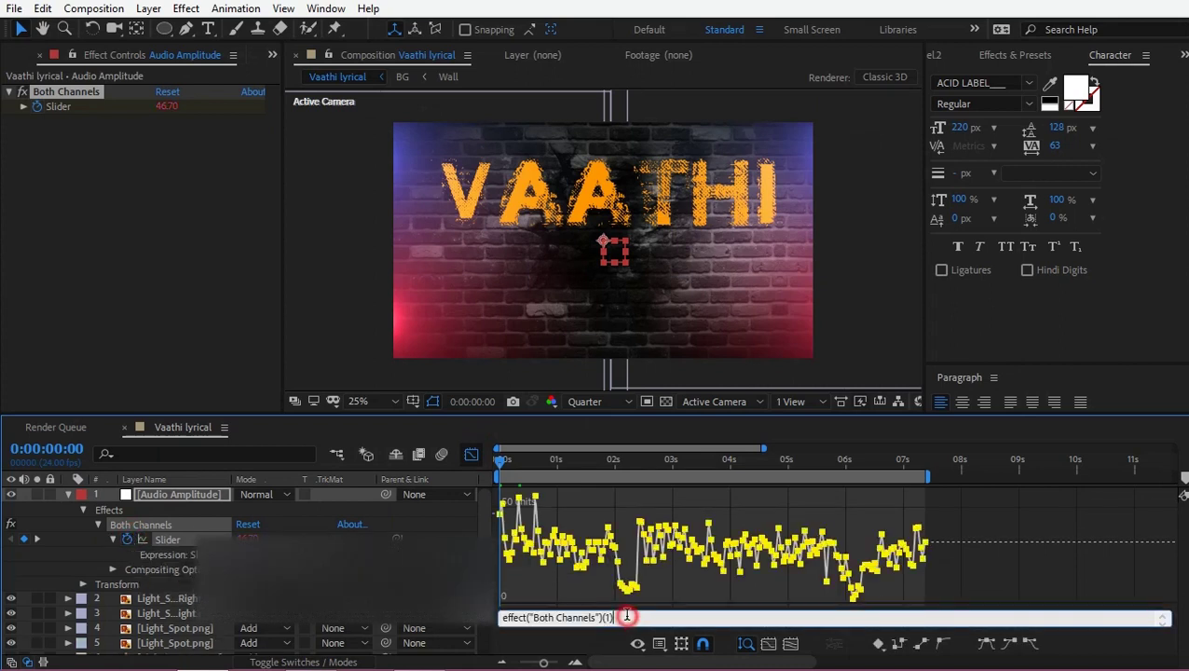
key(ctrl+a)
key(BackSpace)
text(linear(value)
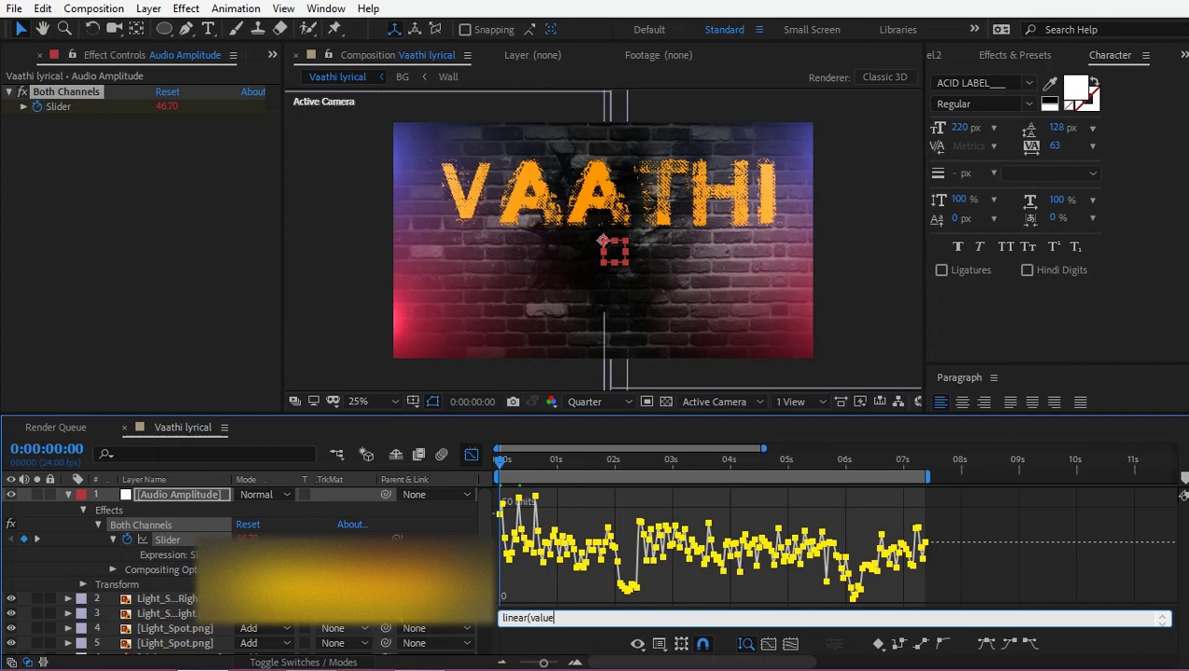
text(9)
mouse_move(536, 501)
text(,55,-20,100)
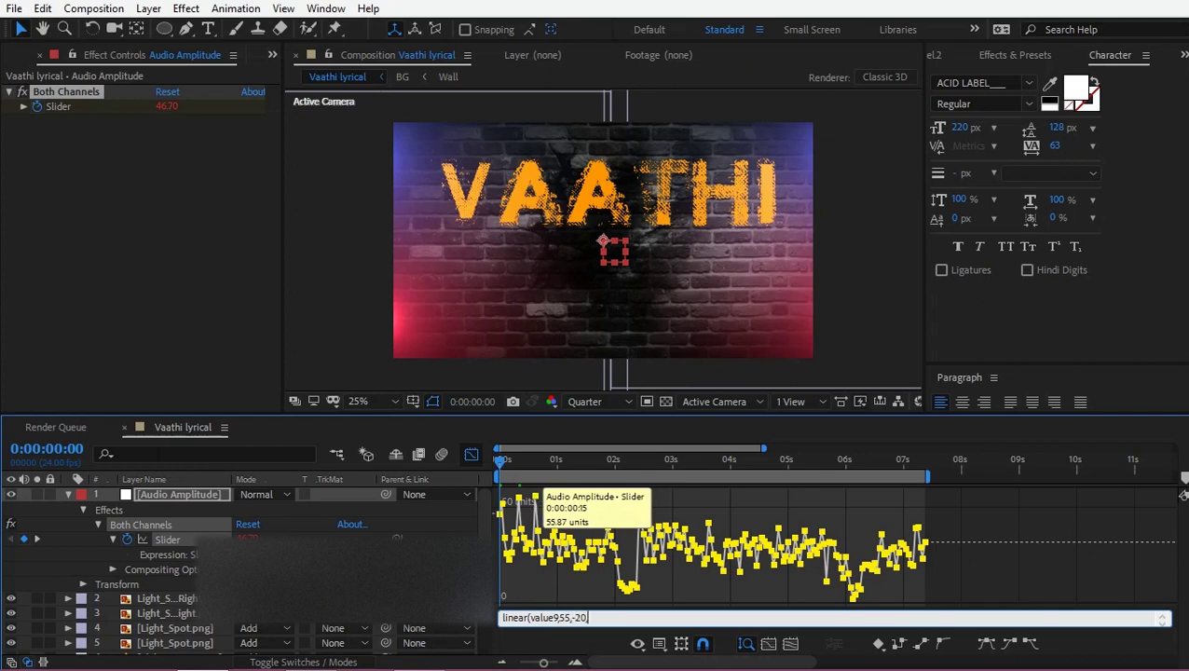
click(531, 573)
click(554, 616)
text(,)
click(542, 579)
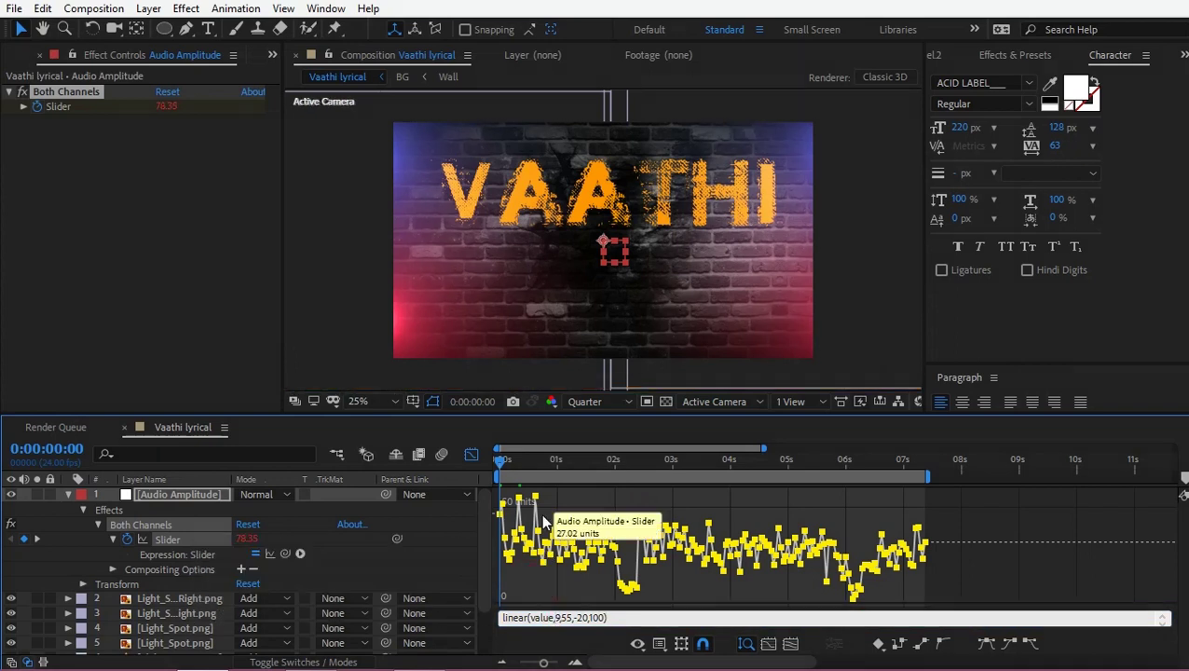
mouse_move(556, 543)
Preview the remapped slider, then select the amplitude and spotlight layers
key(space)
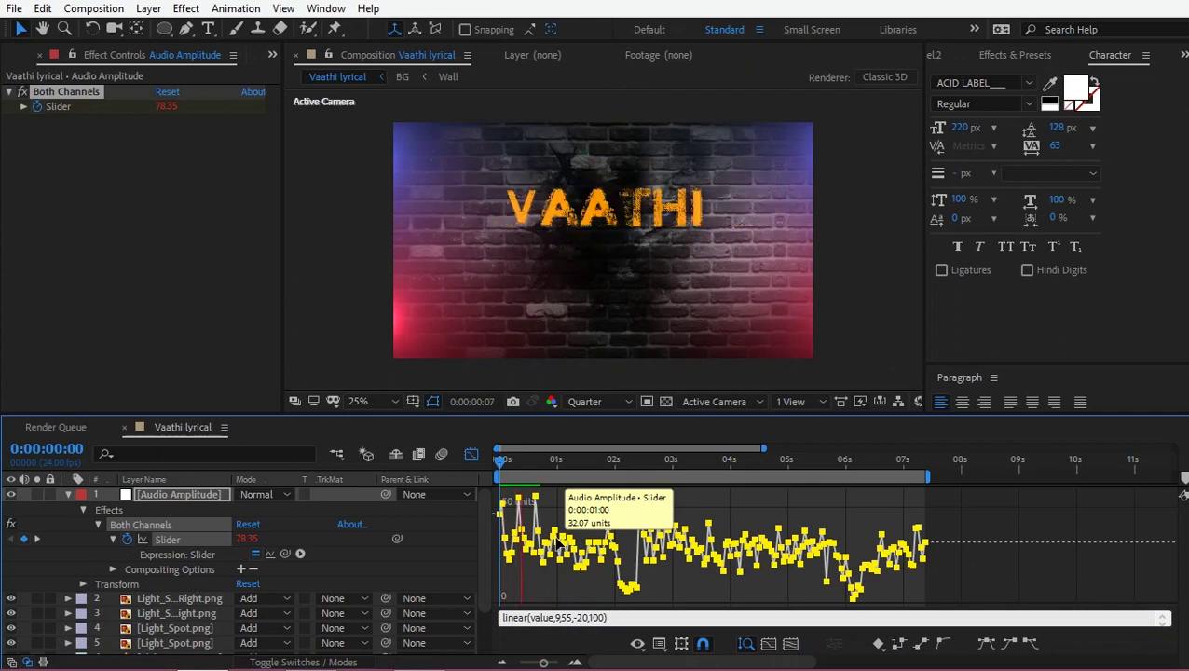
scroll(174, 601, down, 2)
shift+click(174, 601)
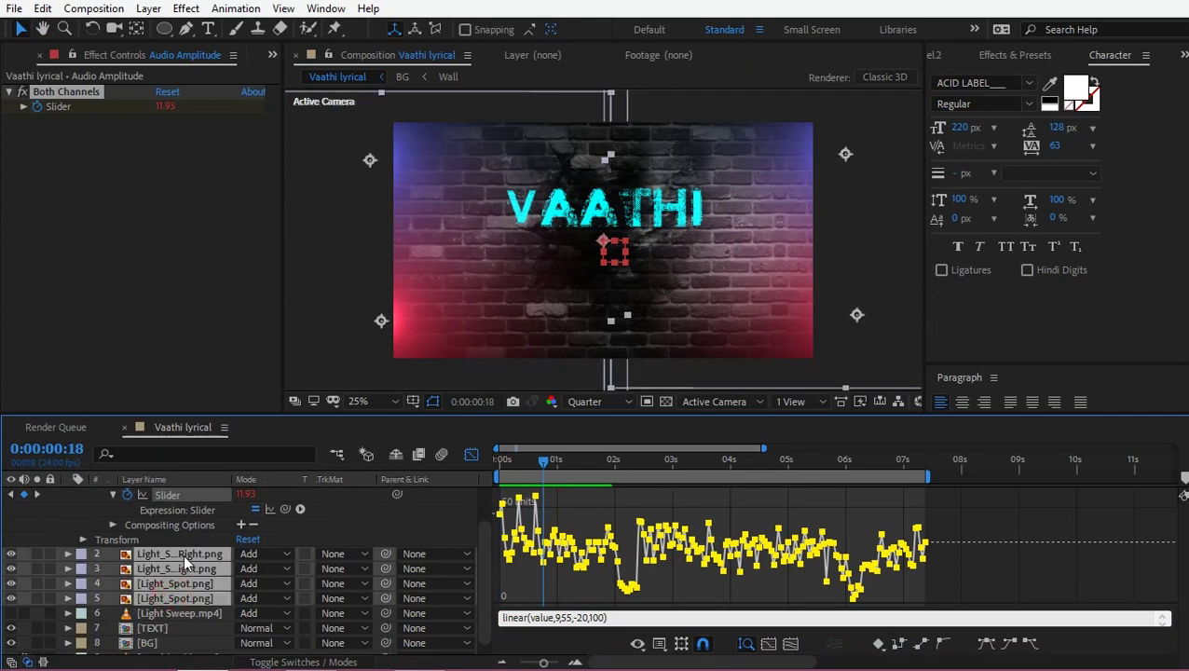
Link Light_Spot Right's Opacity to the amplitude Slider with an expression and preview it
key(t)
click(143, 559)
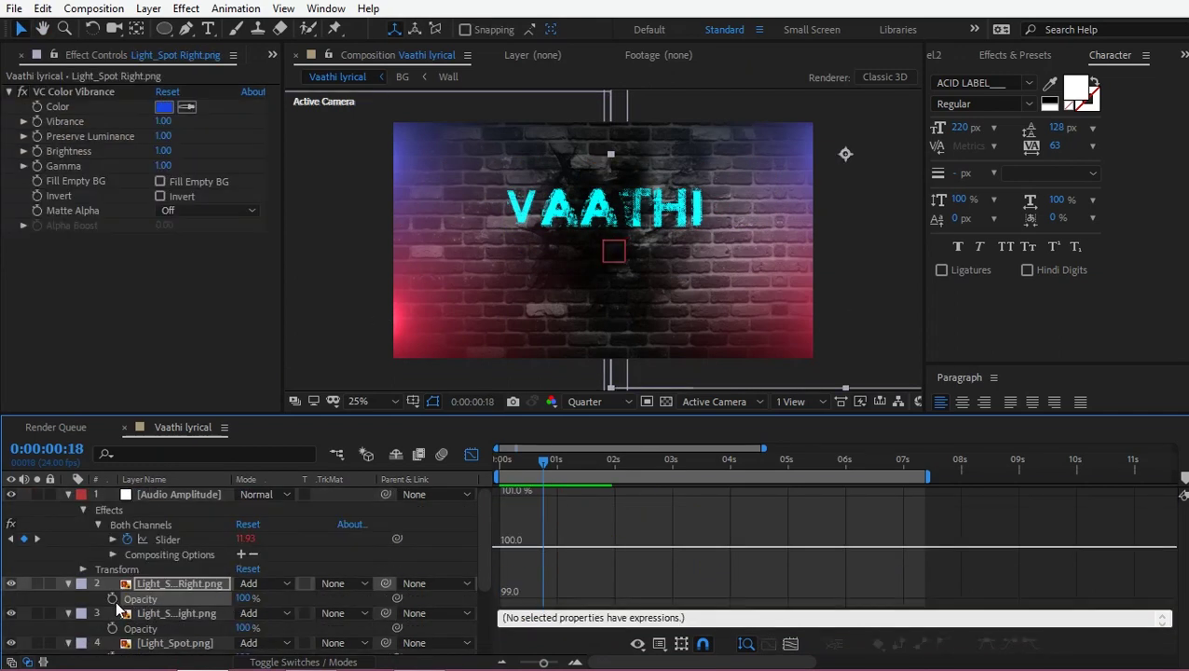
alt+click(112, 598)
drag(285, 612, 161, 541)
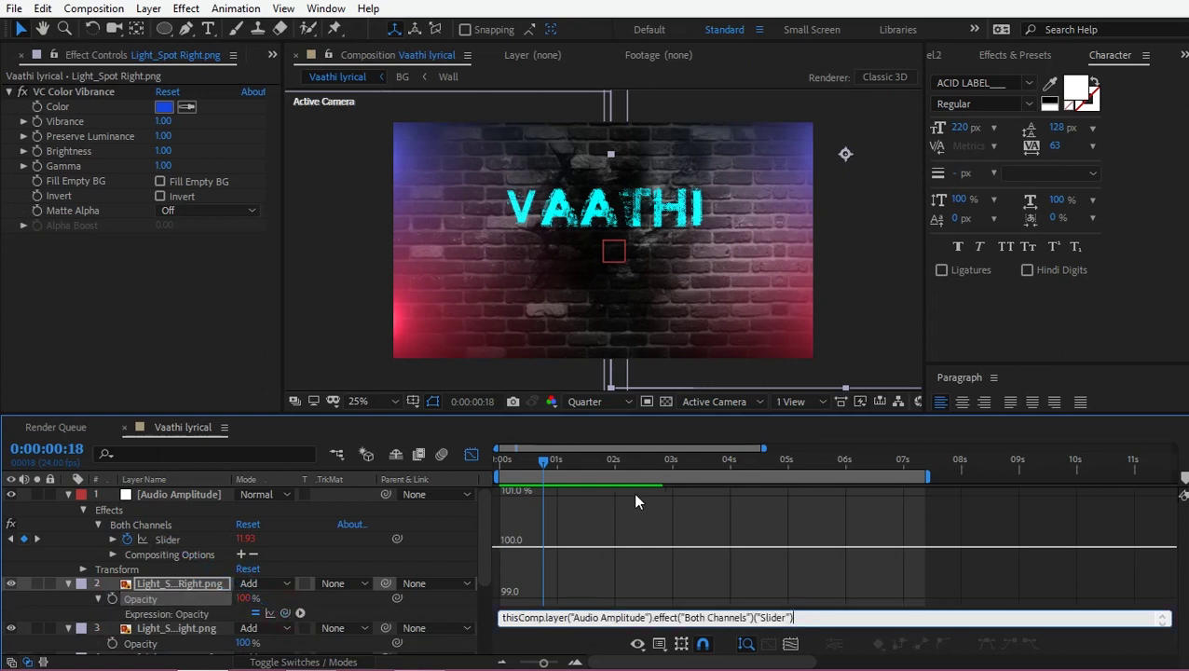
click(495, 461)
key(space)
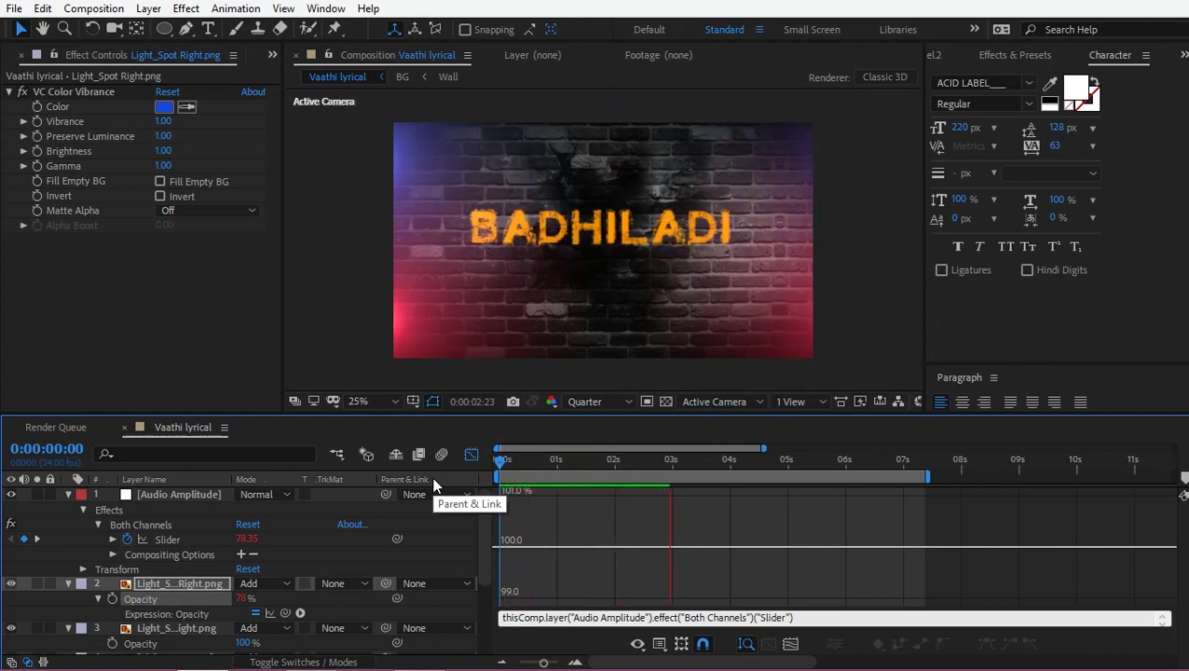
Change the Slider expression's output range to linear(value,9,55,10,80) and preview the lights
click(112, 543)
alt+click(112, 543)
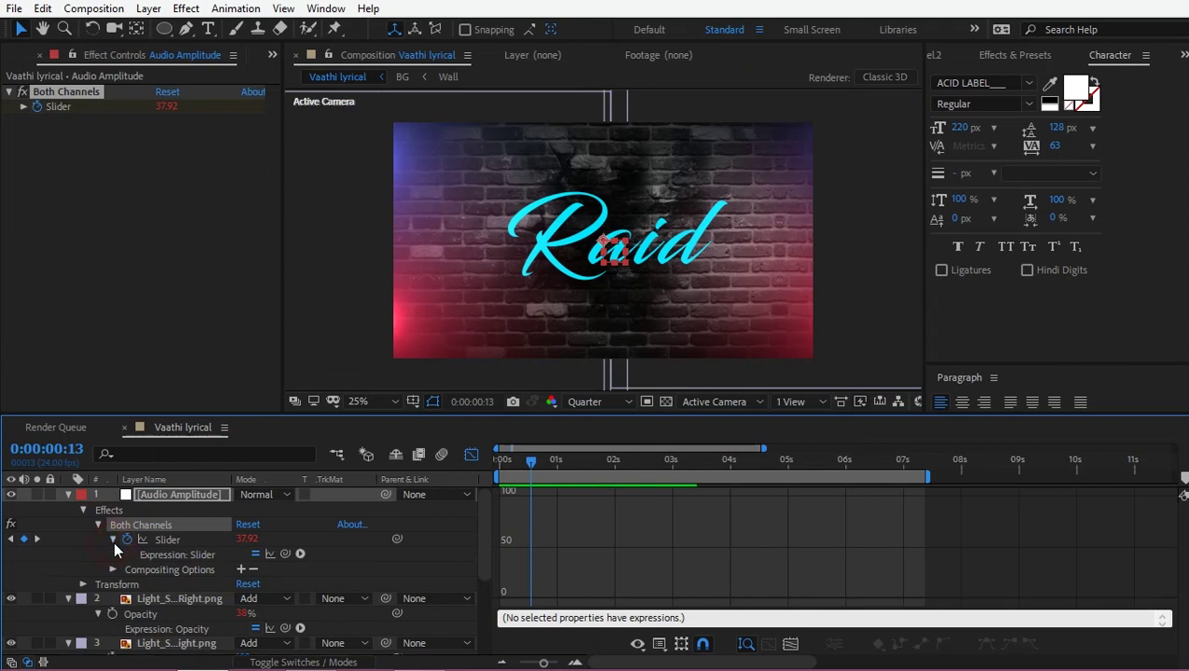
click(219, 540)
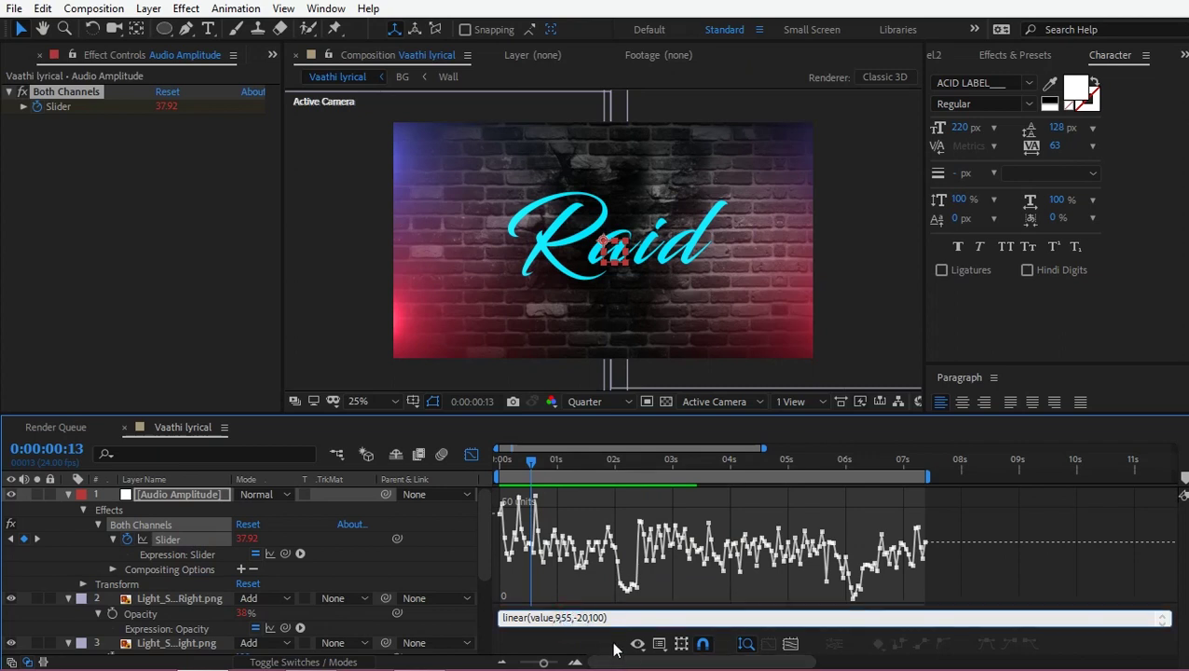
key(BackSpace)
key(BackSpace)
key(BackSpace)
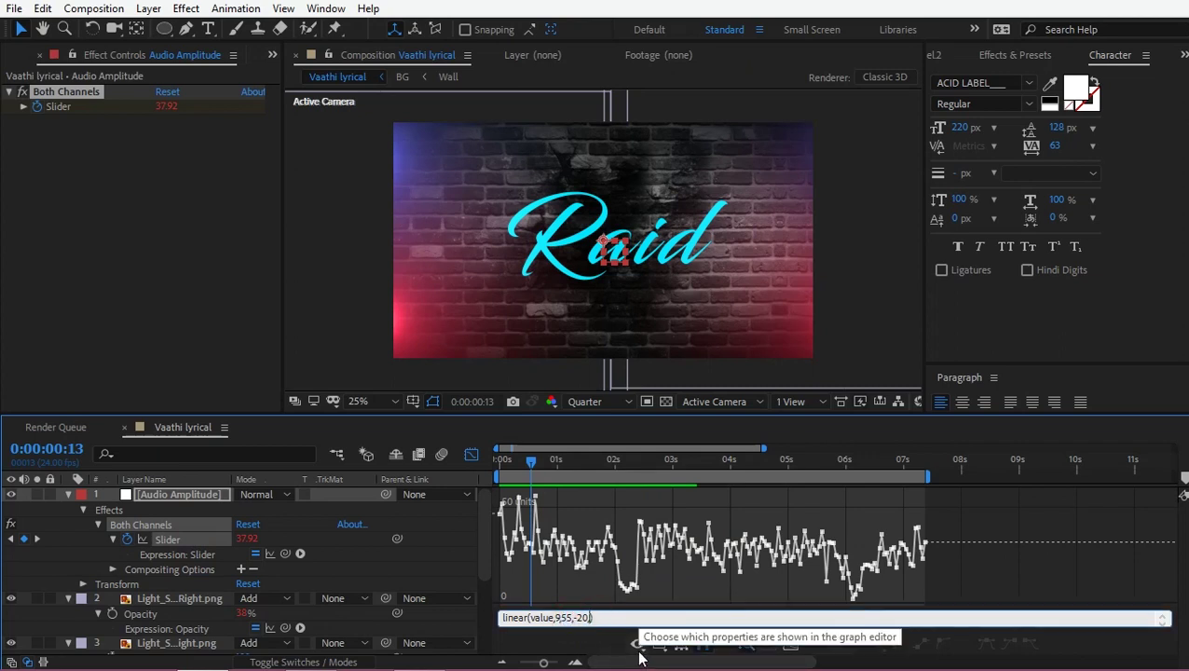
text(10,6)
key(BackSpace)
text(80)
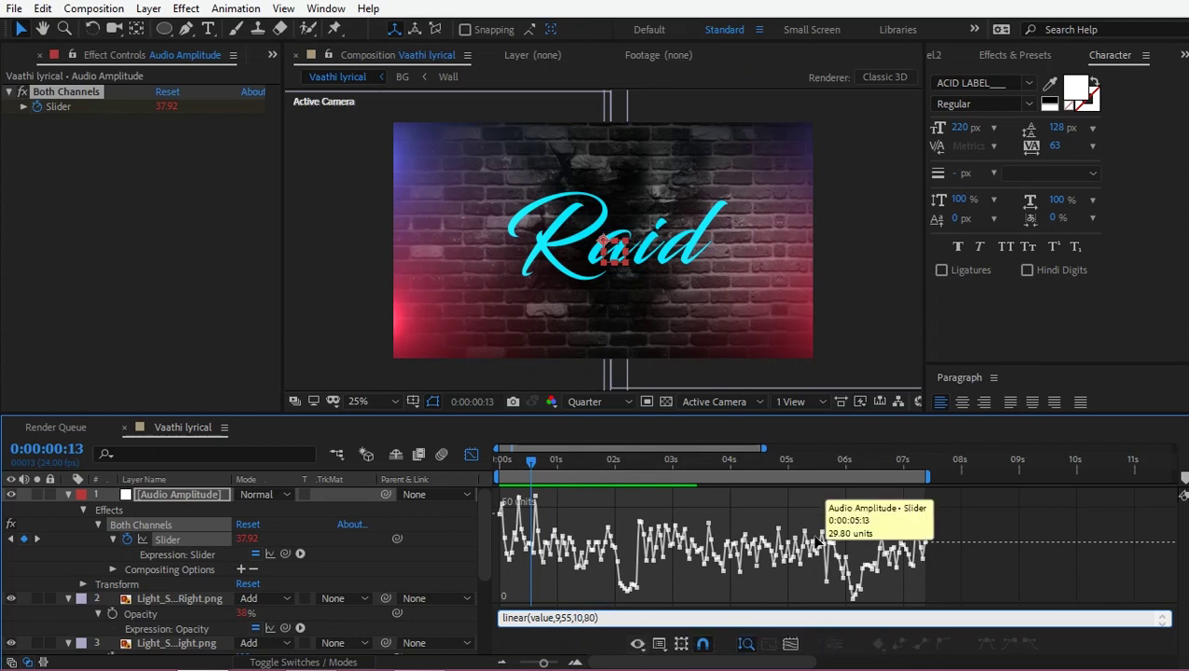
click(839, 504)
key(space)
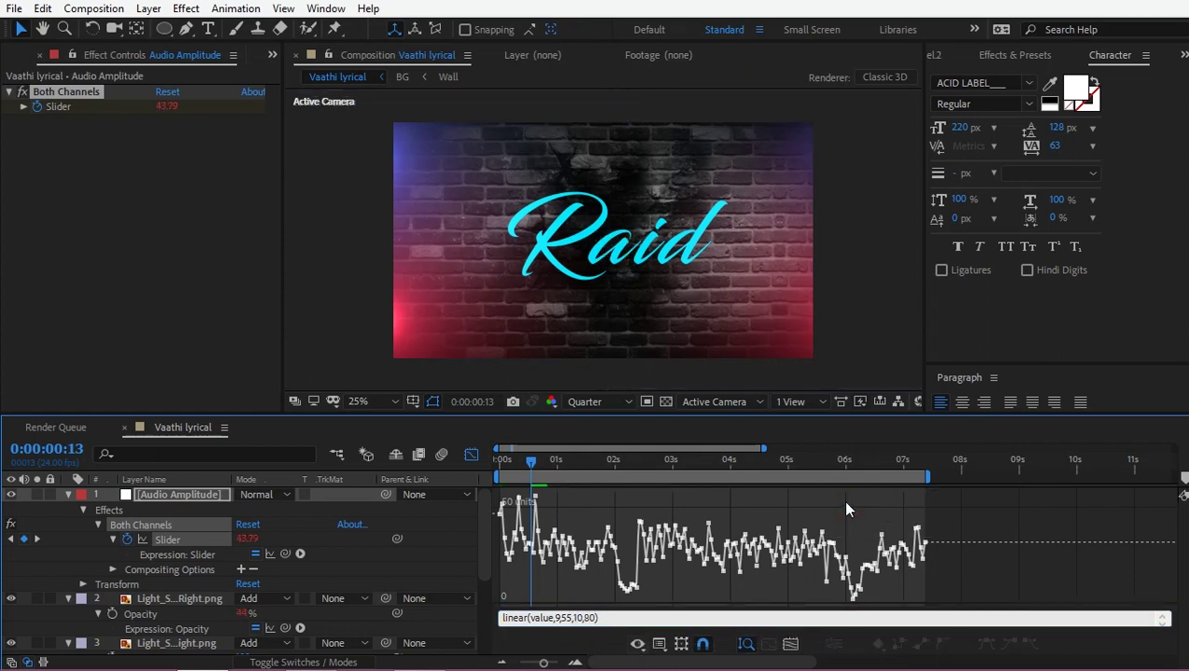
click(68, 494)
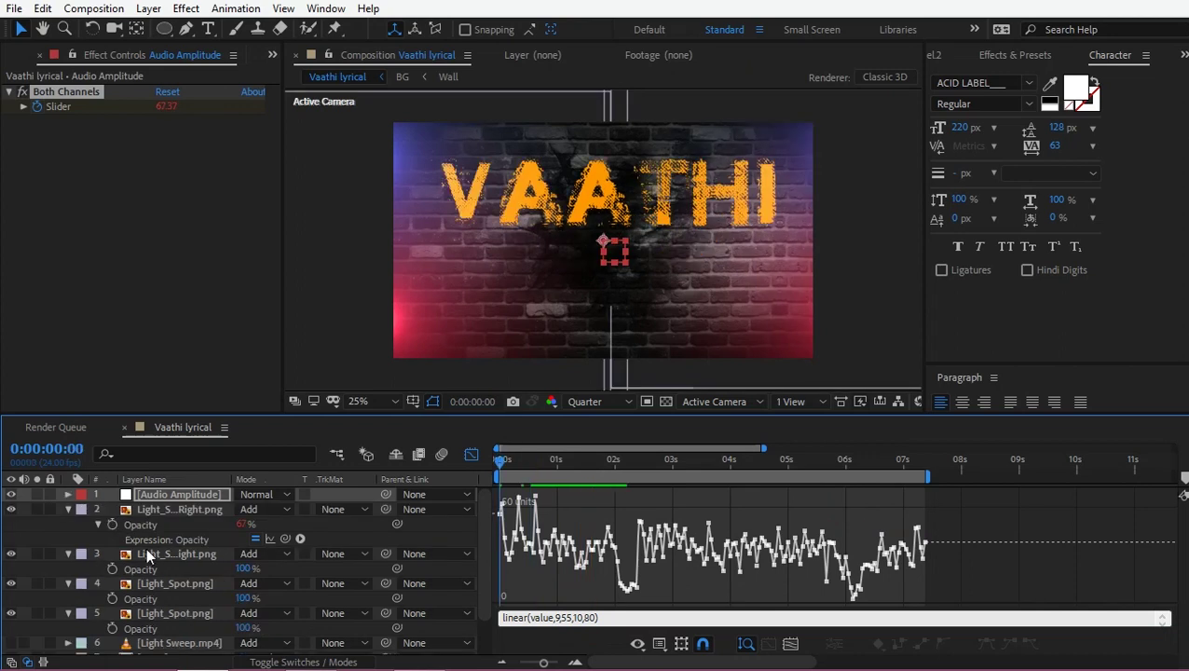
Copy the right spotlight's Opacity expression onto the other three Light_Spot layers and preview
click(151, 518)
right_click(150, 520)
click(204, 451)
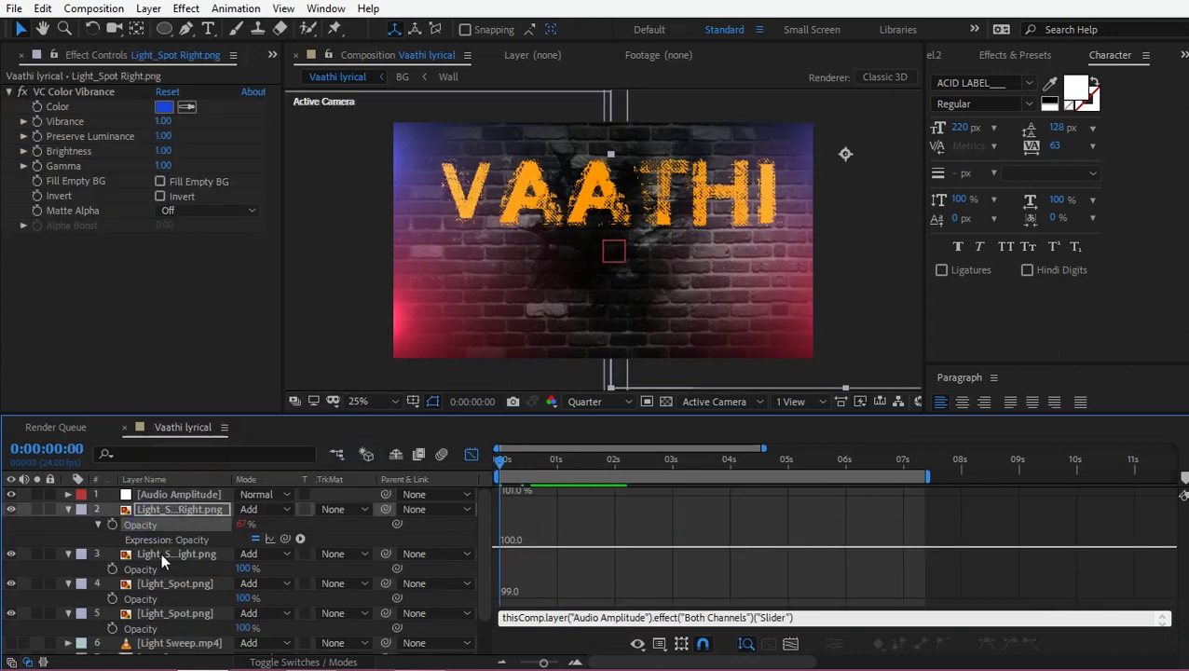
shift+click(178, 615)
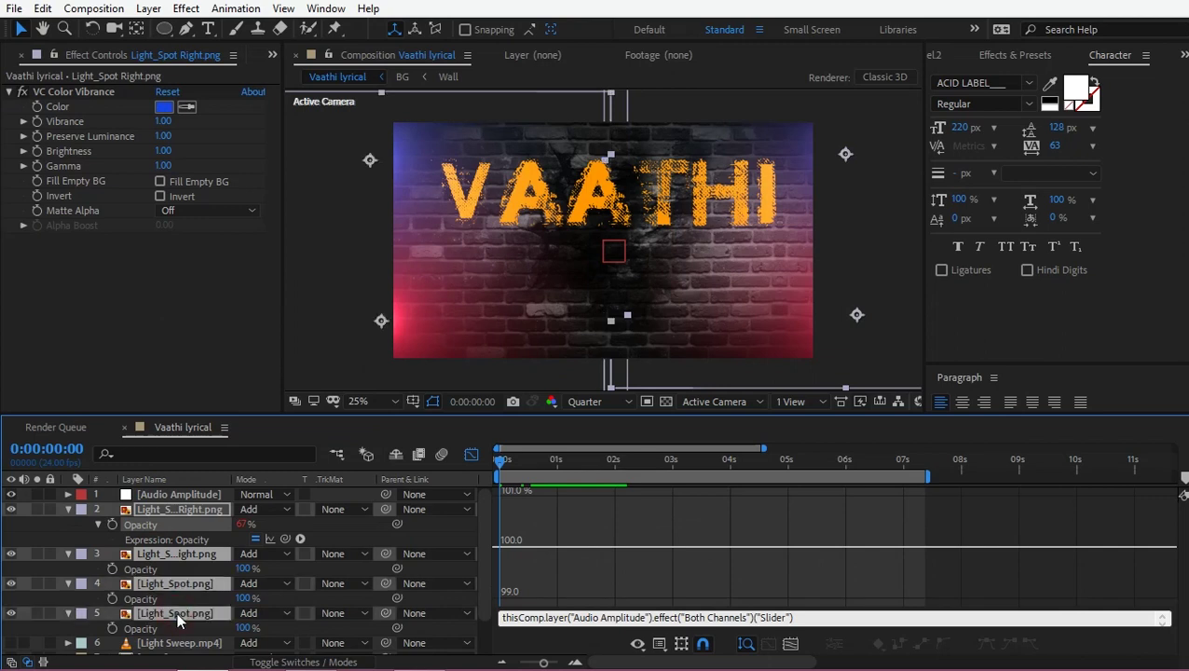
right_click(183, 616)
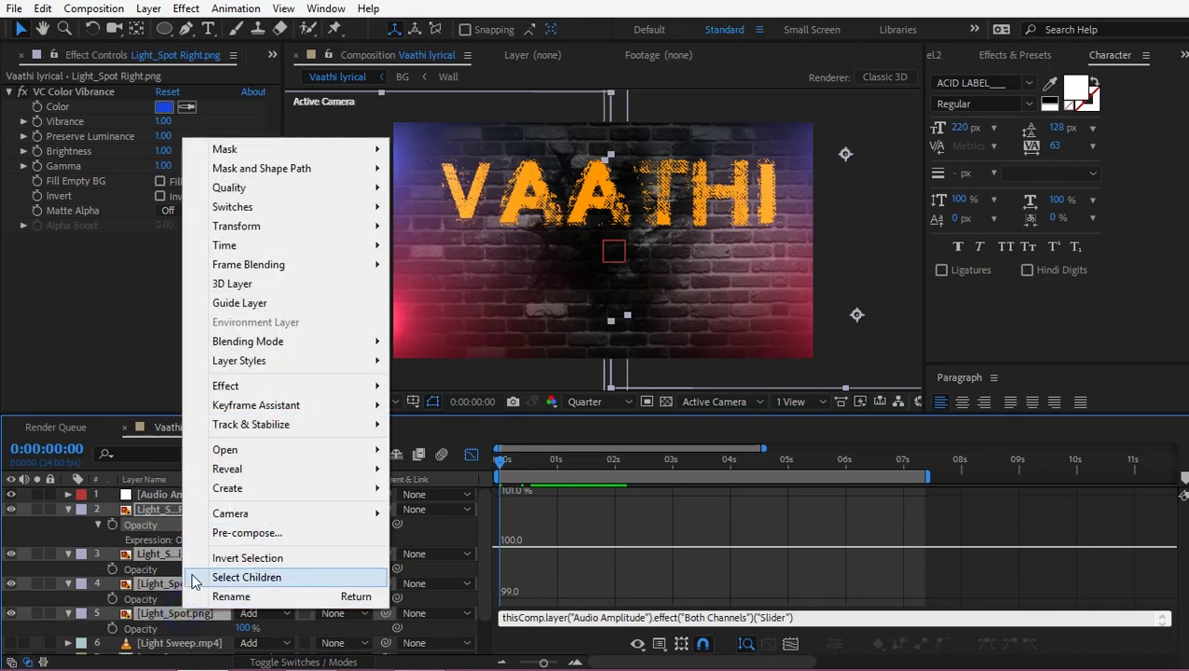
click(161, 618)
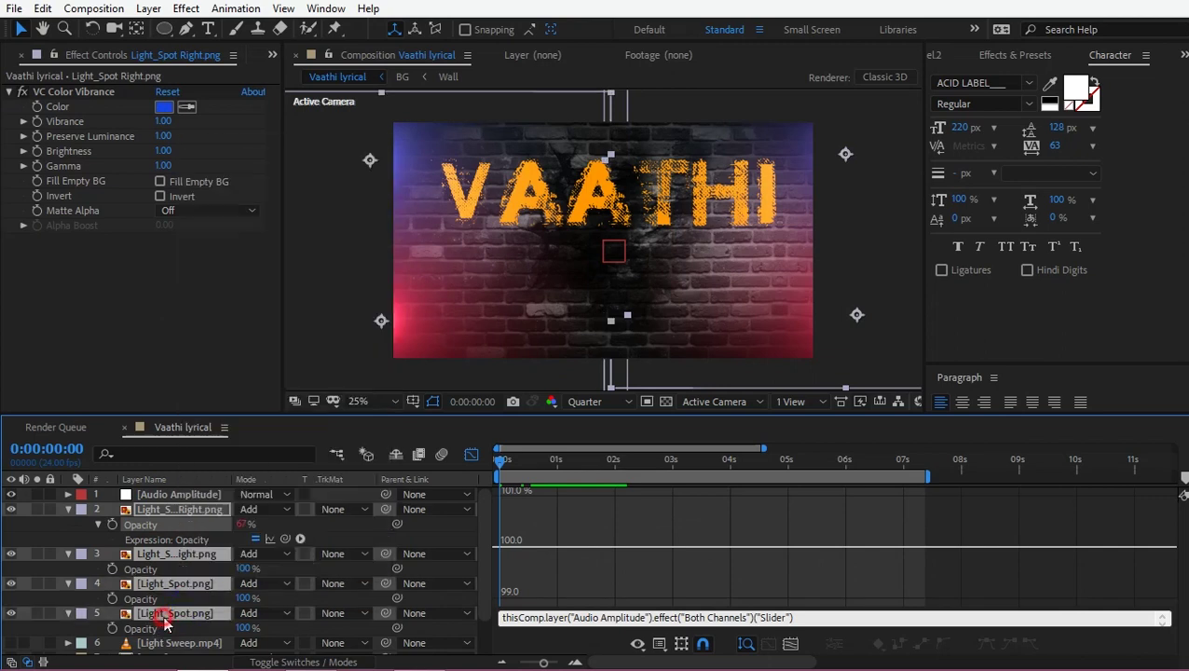
key(ctrl+v)
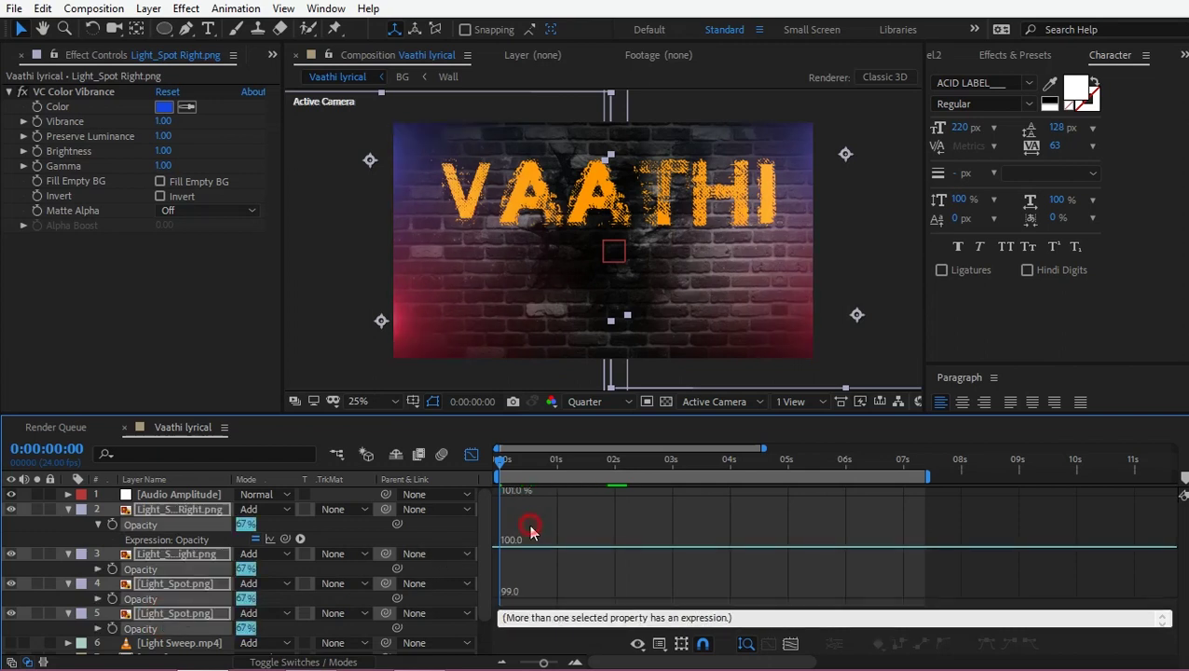
key(space)
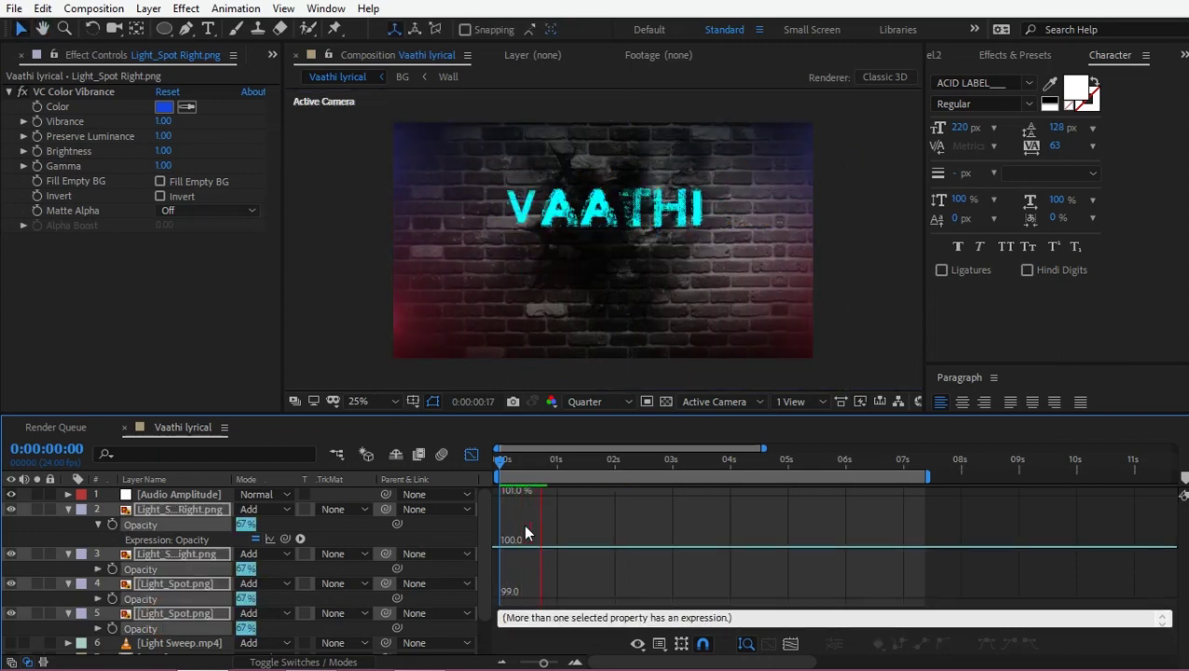
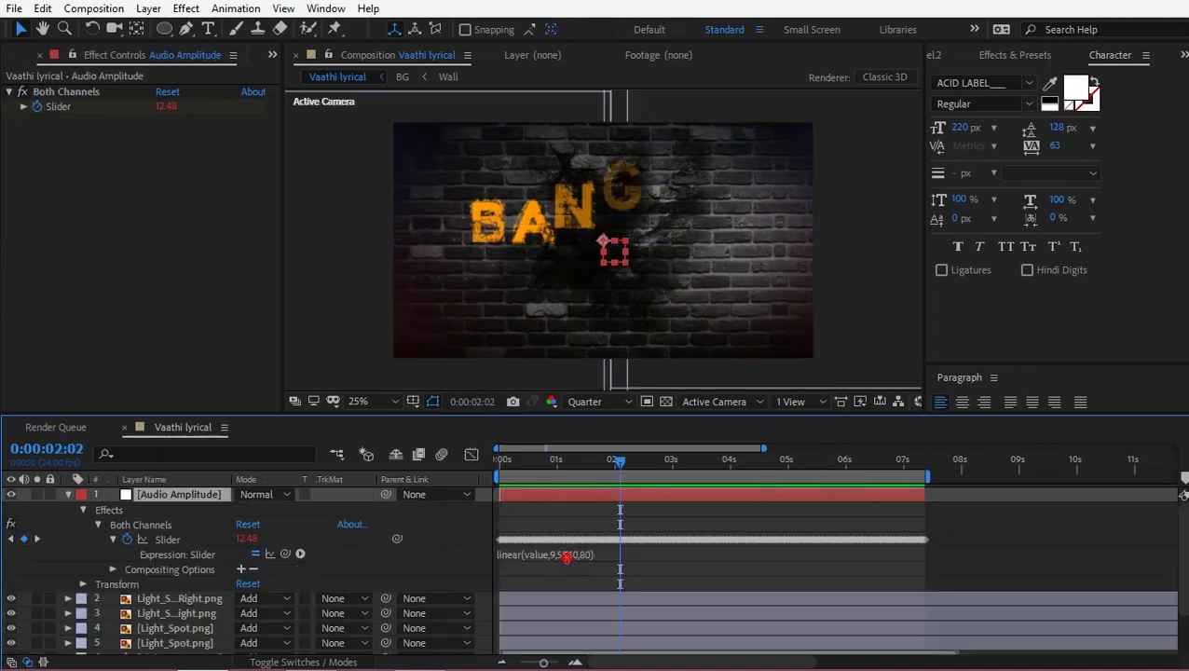
Change the Slider expression to linear(value,9,55,30,100) and check the result at 1:16
click(572, 553)
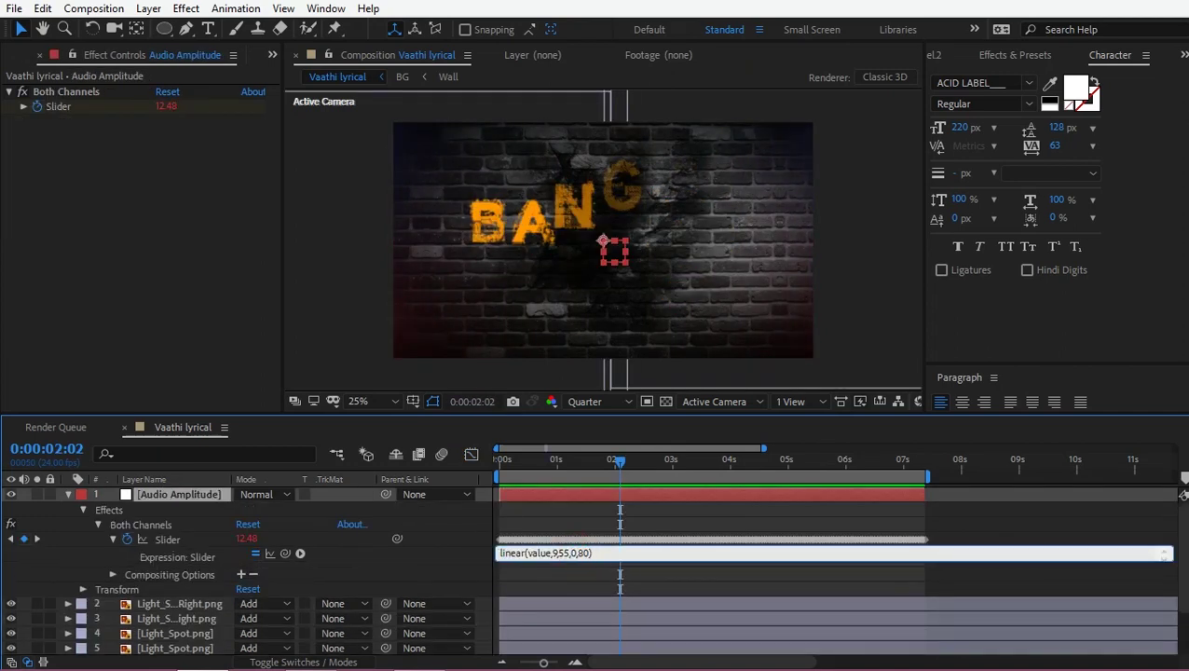
click(601, 471)
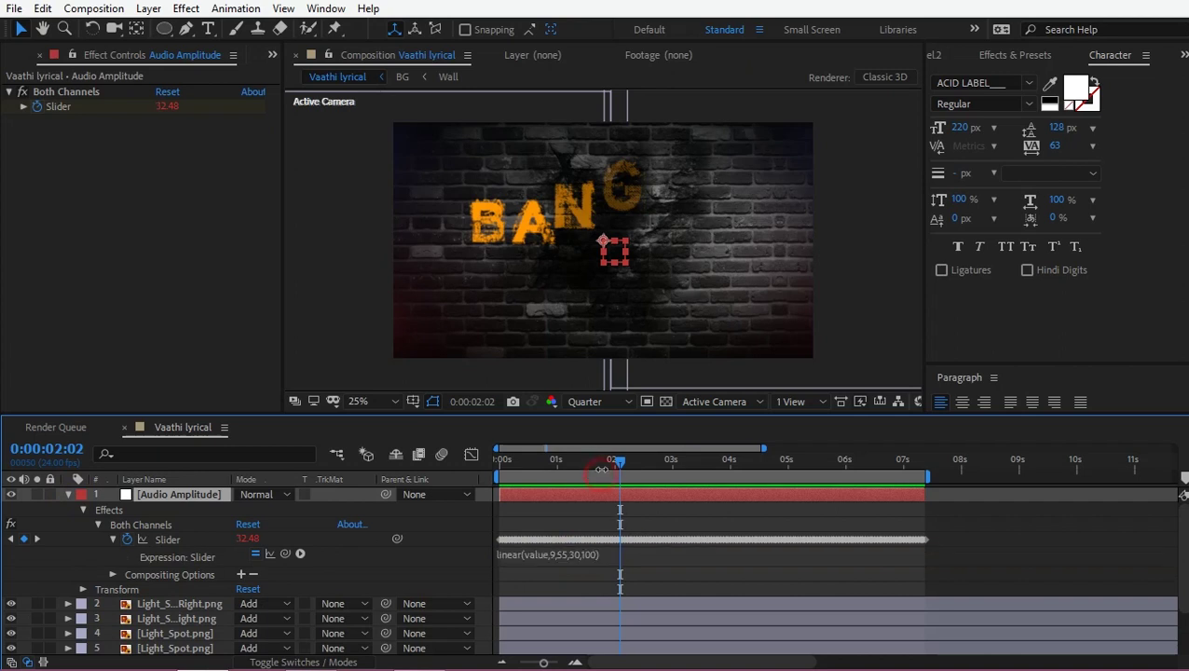
click(594, 462)
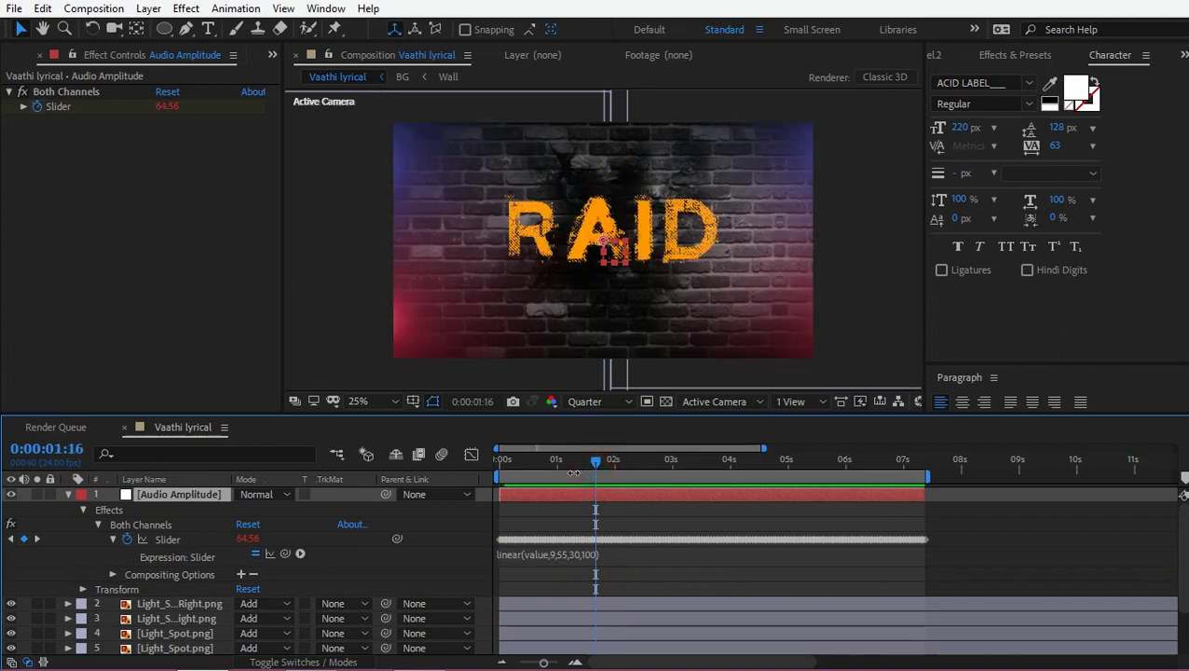
Move the Light Sweep layer higher in the stack and preview the composition from the start
click(500, 466)
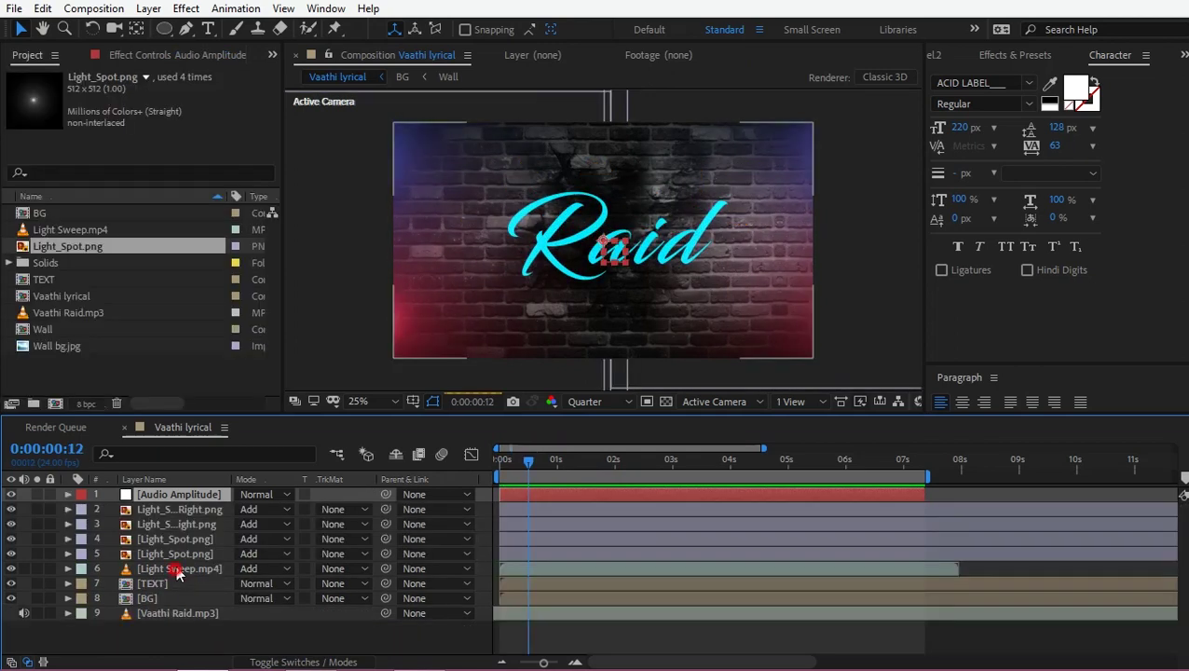
drag(178, 568, 178, 503)
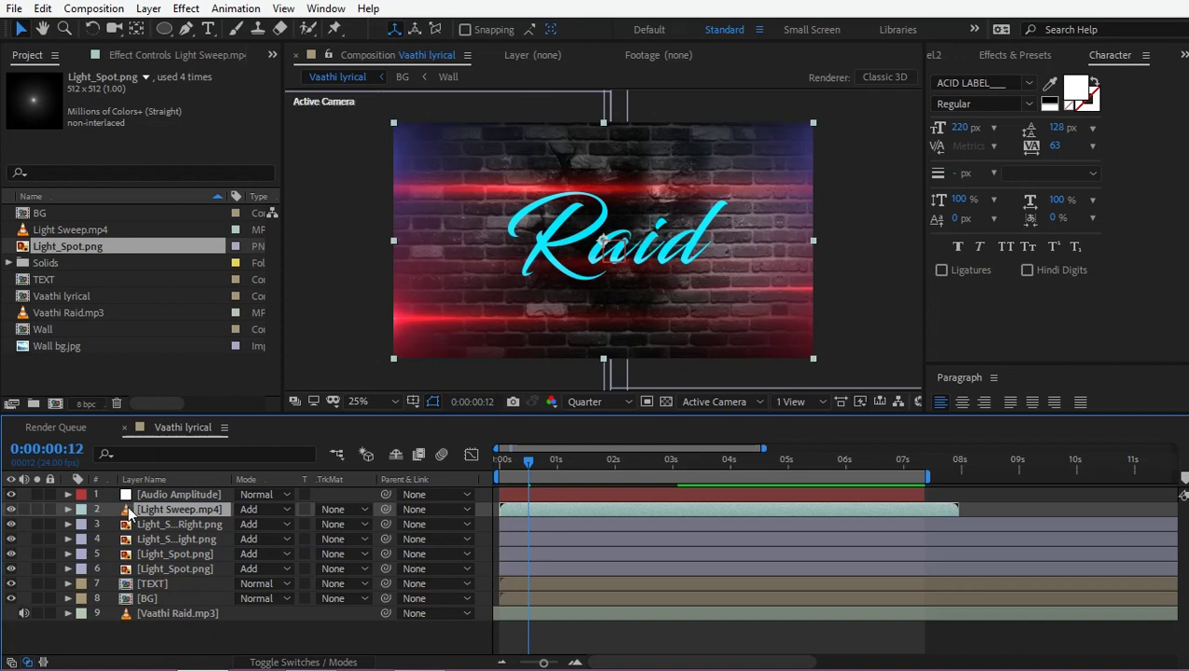
key(space)
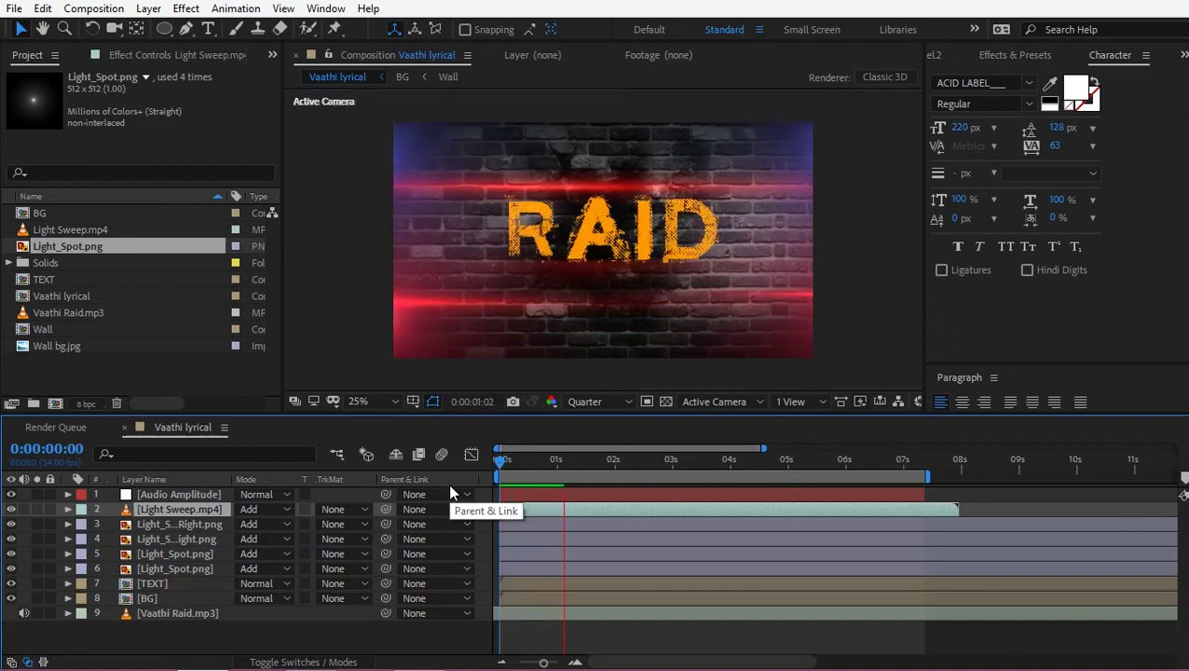
right_click(311, 436)
Add a new two-node Camera 1 layer to the composition
click(529, 550)
key(ctrl+alt+shift+c)
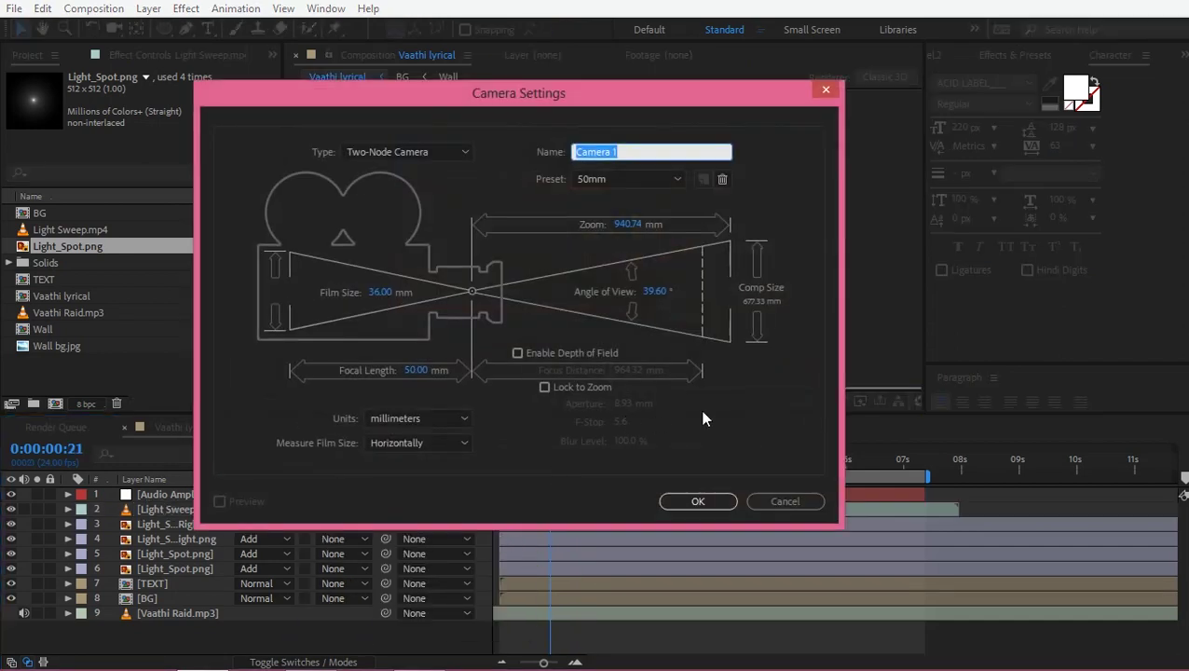
click(696, 502)
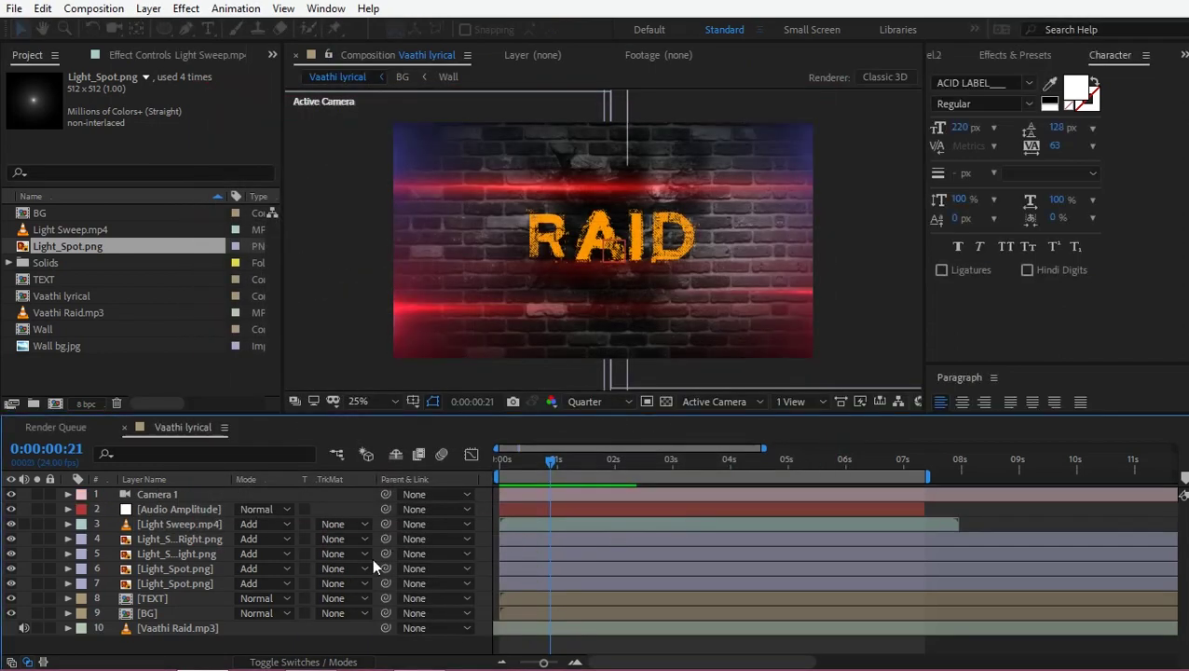
Add a Null 1 layer and show the layer switch columns
right_click(393, 445)
mouse_move(478, 454)
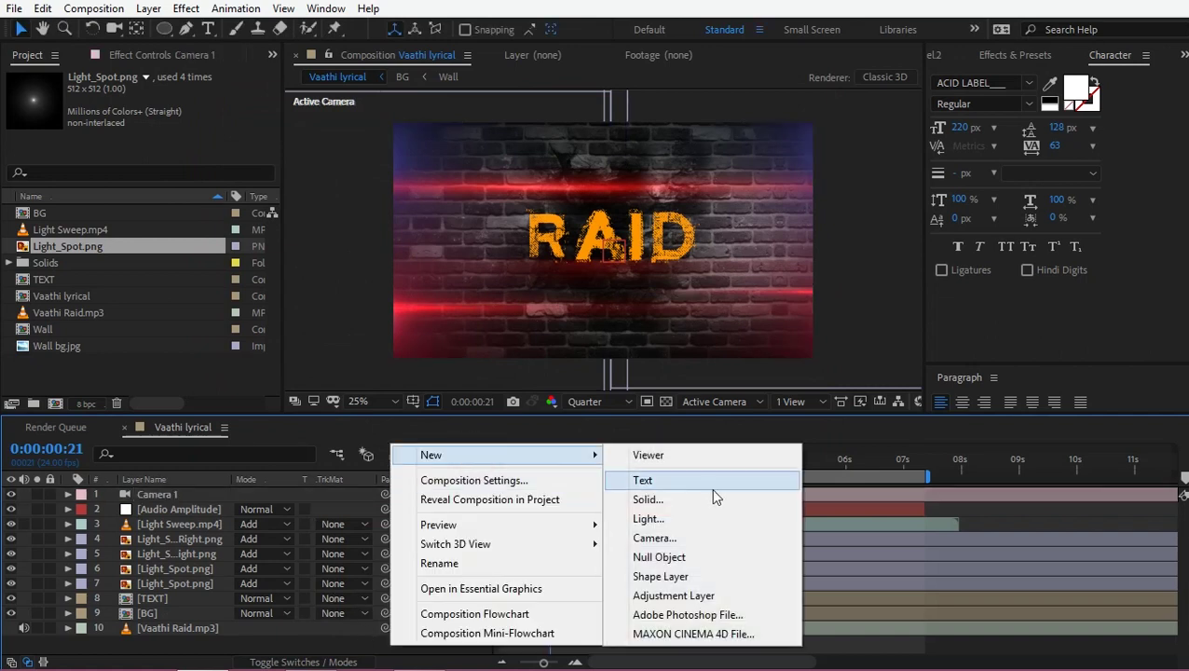
click(670, 556)
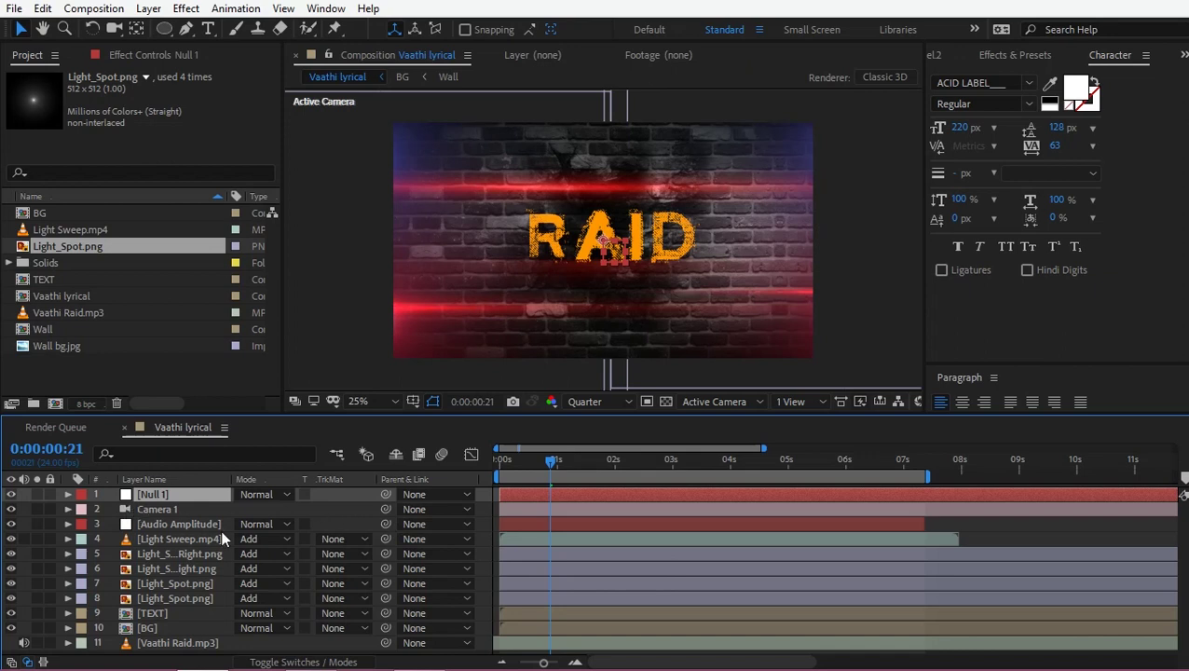
click(307, 652)
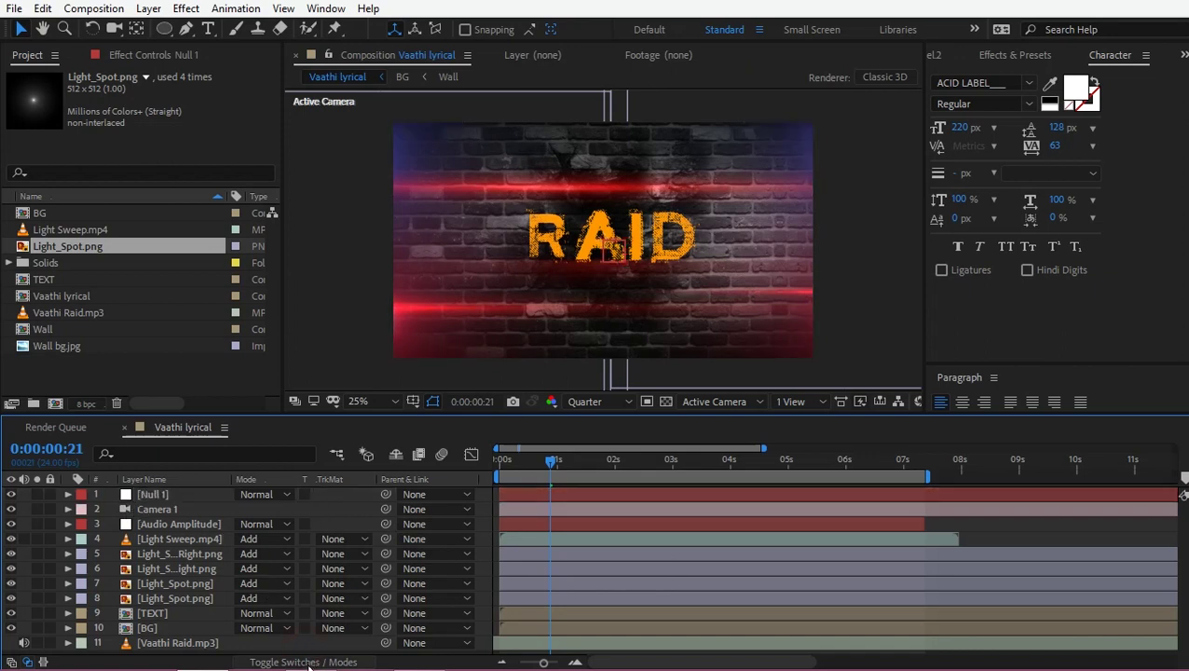
click(301, 661)
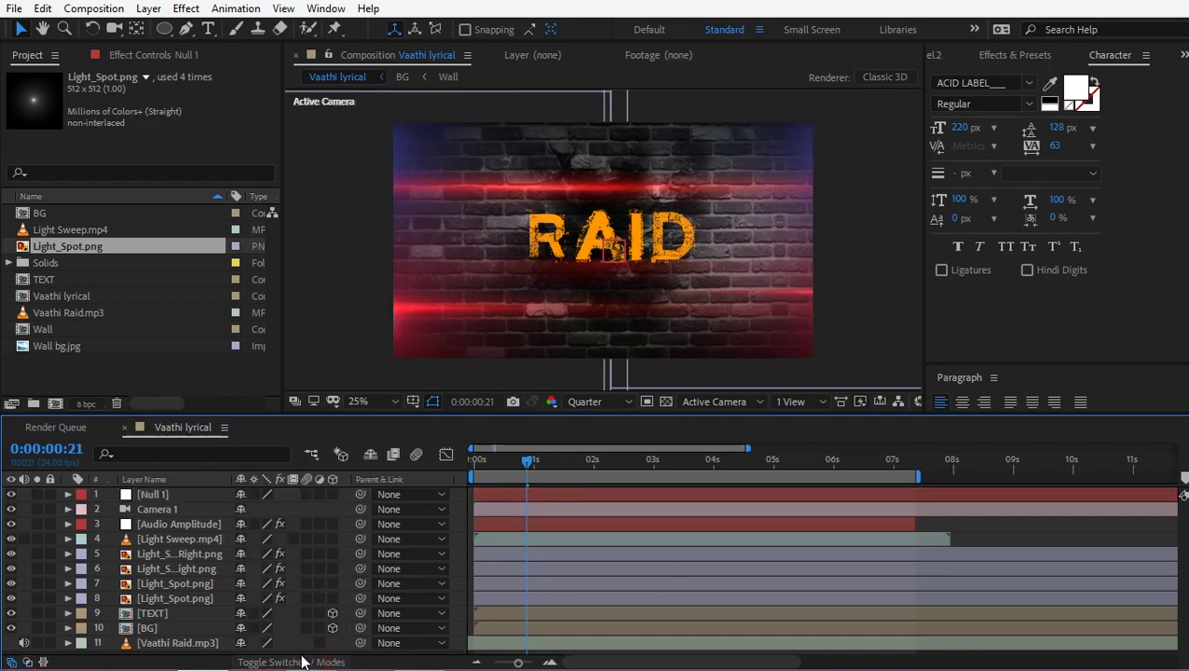
Make Null 1 a 3D layer, parent Camera 1 to it, and reveal its Position
click(332, 494)
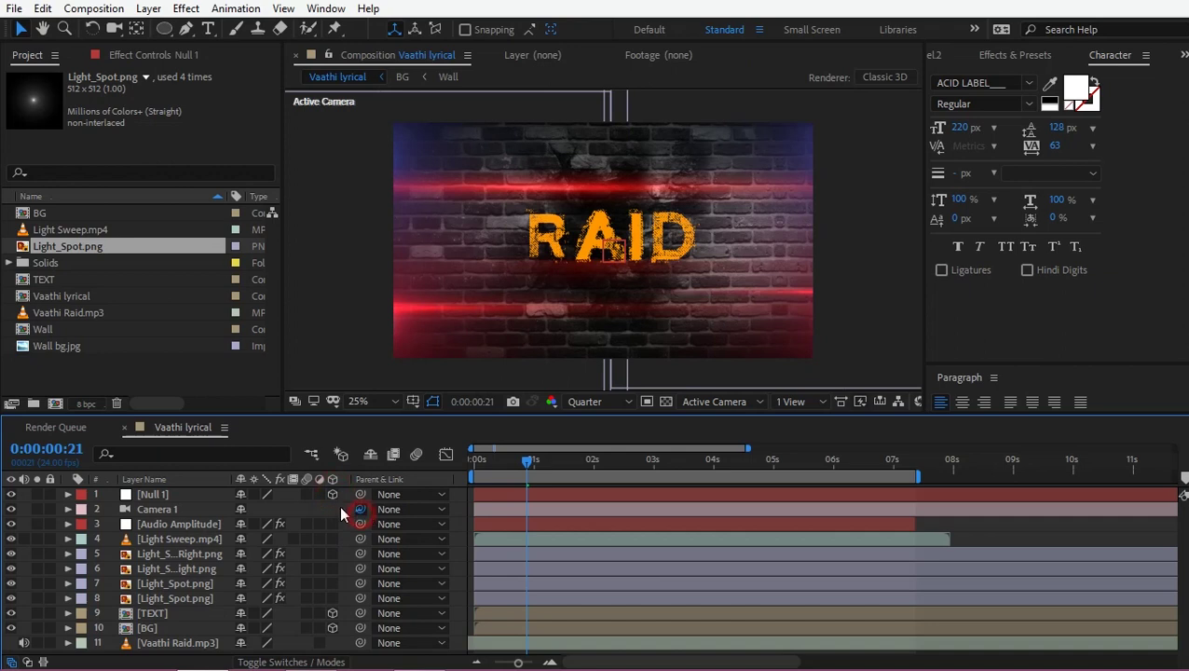
drag(168, 498, 159, 500)
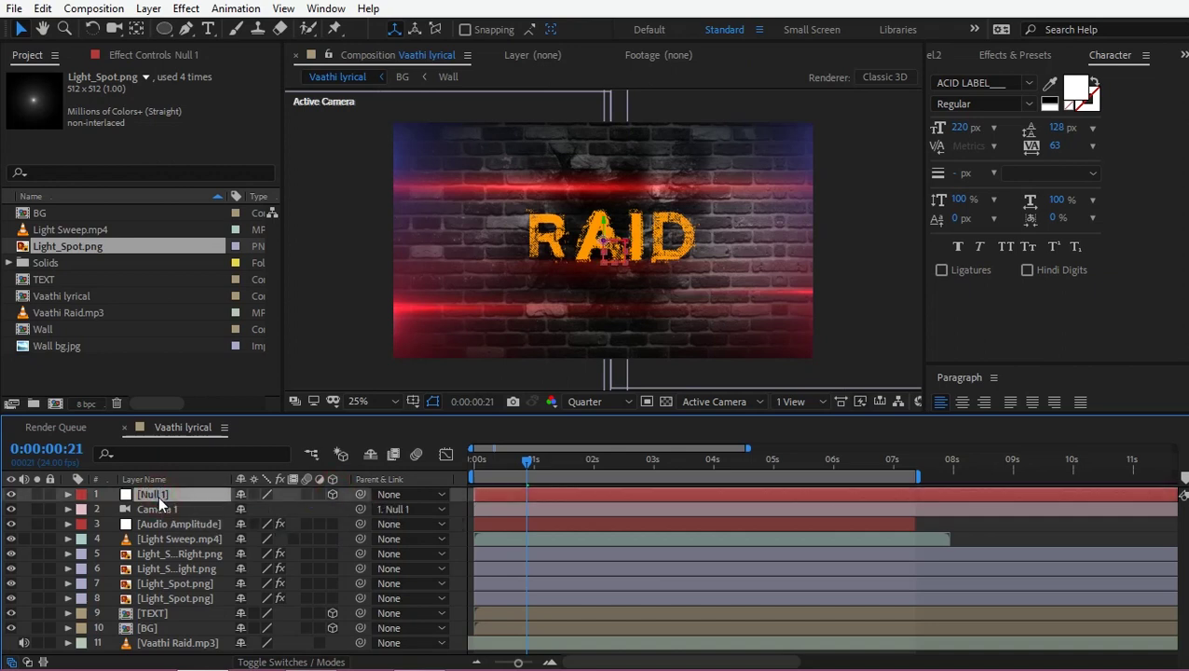
key(p)
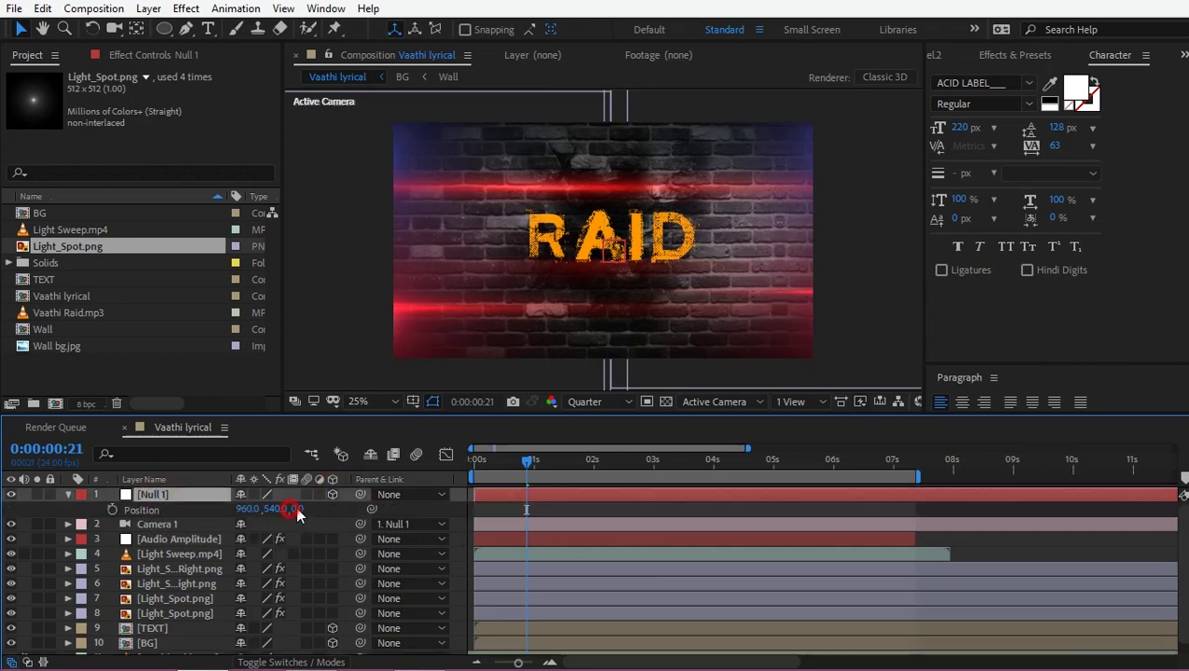
click(296, 507)
Keyframe Null 1's Position depth at 0, then 300 at frame 4 and -20 at frame 8
drag(321, 501, 396, 553)
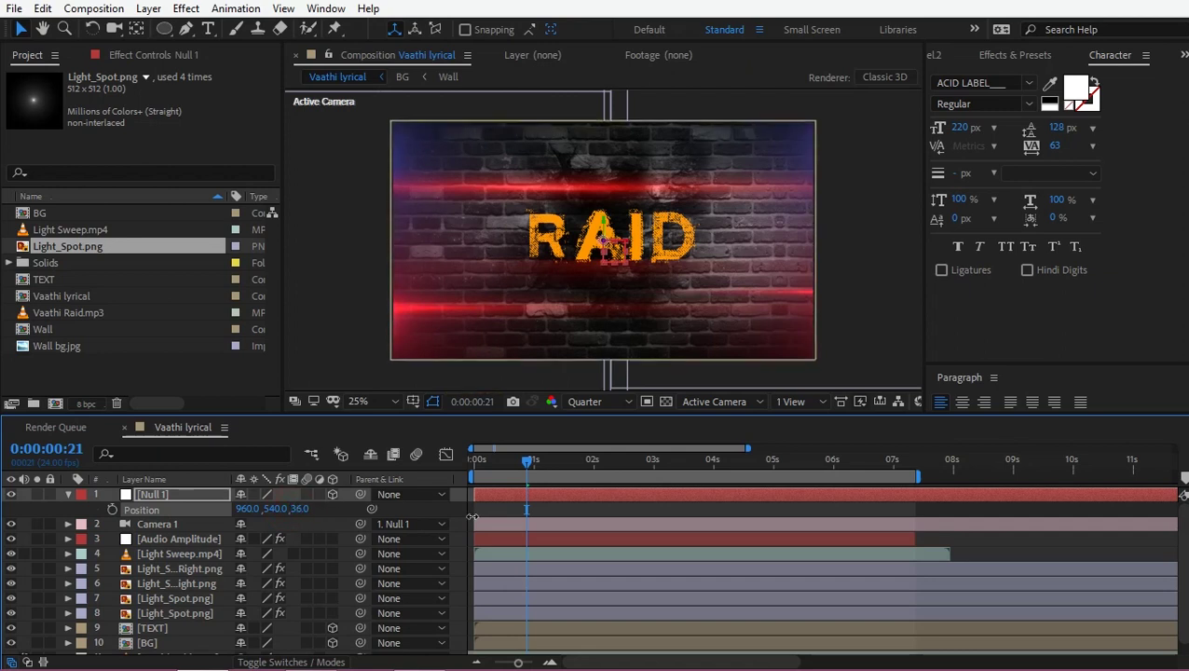
key(ctrl+z)
key(Home)
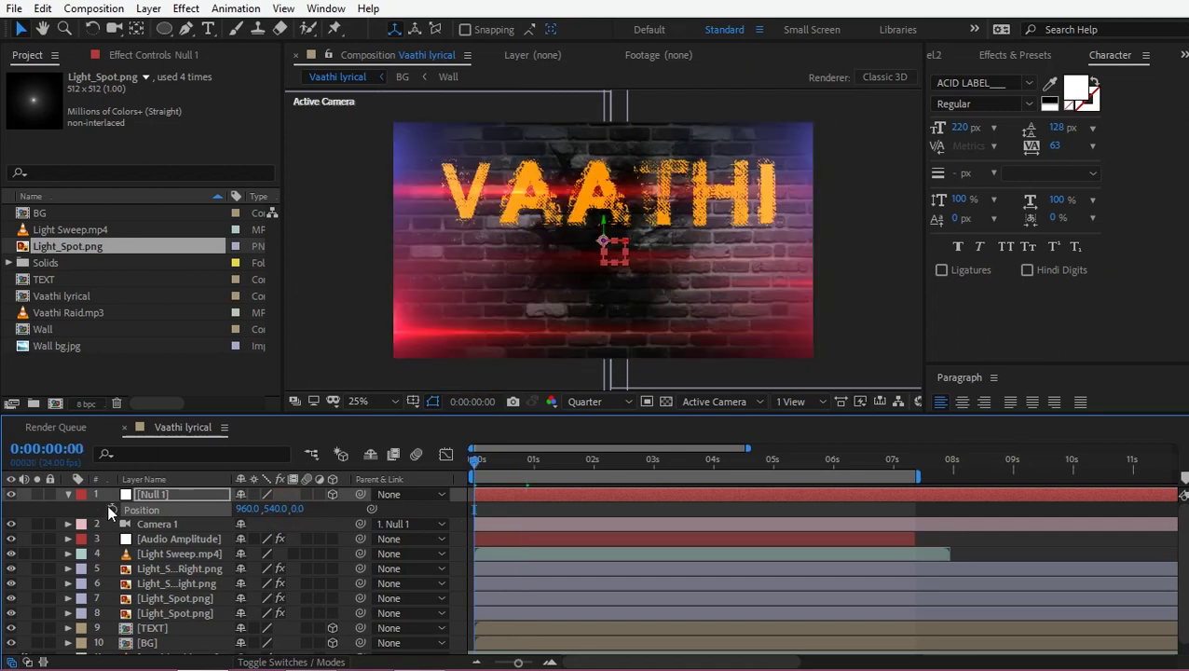
click(109, 510)
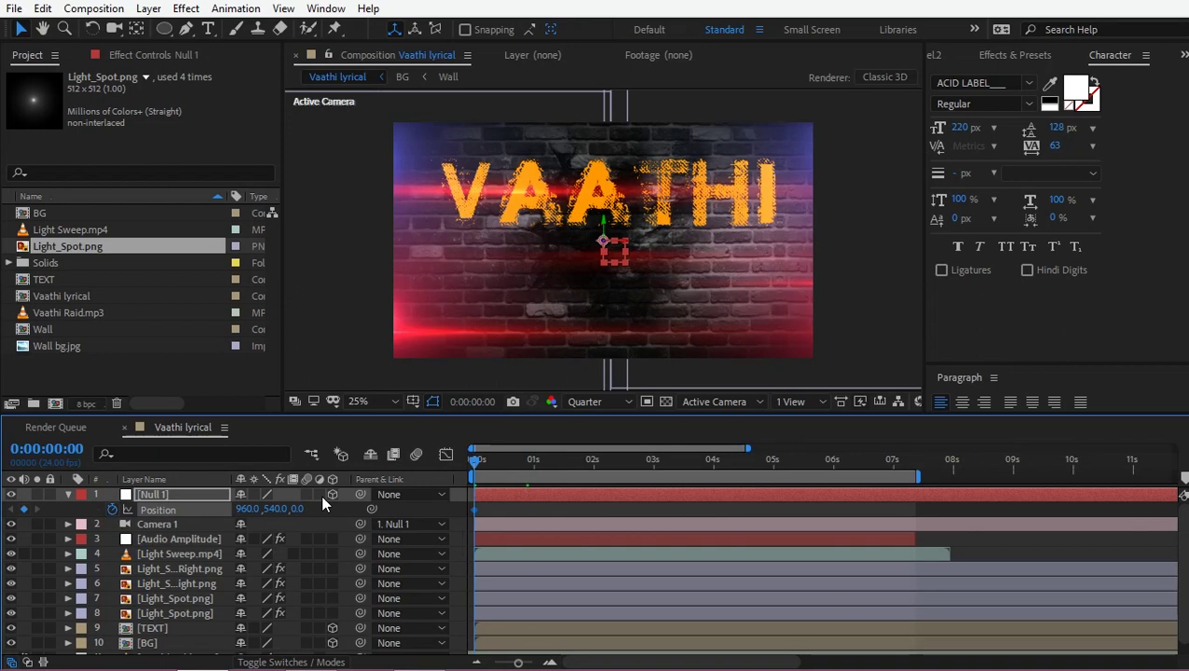
key(Page_Down)
key(Page_Down)
key(Page_Down)
click(300, 509)
text(300)
key(Return)
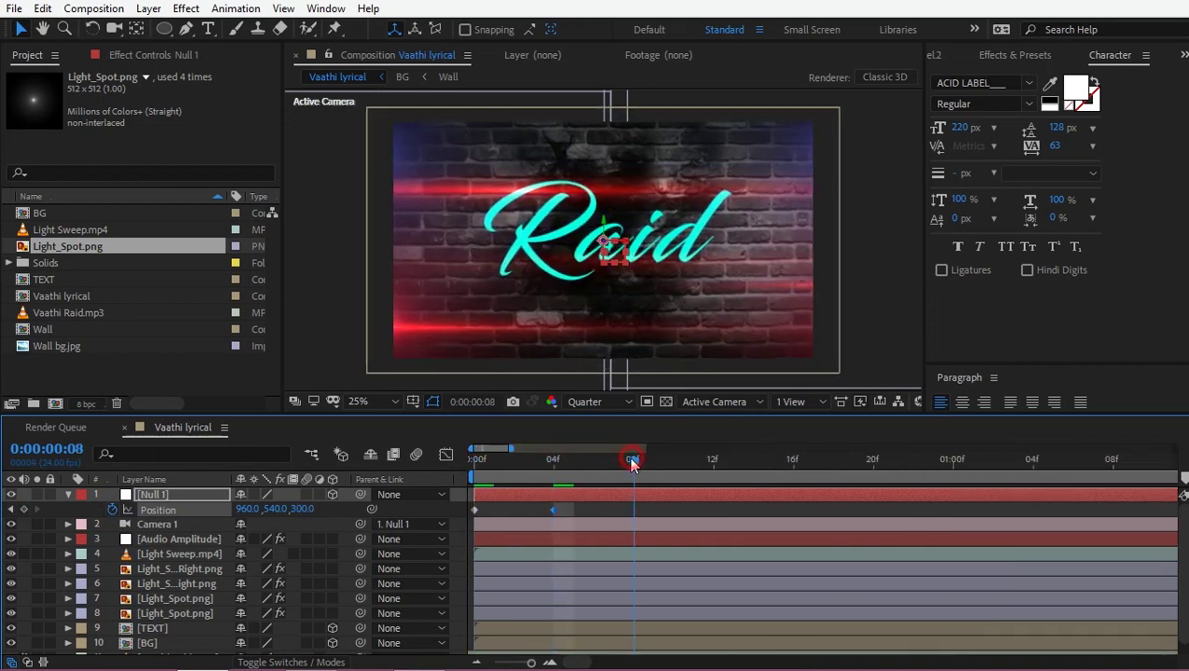
click(303, 509)
click(303, 509)
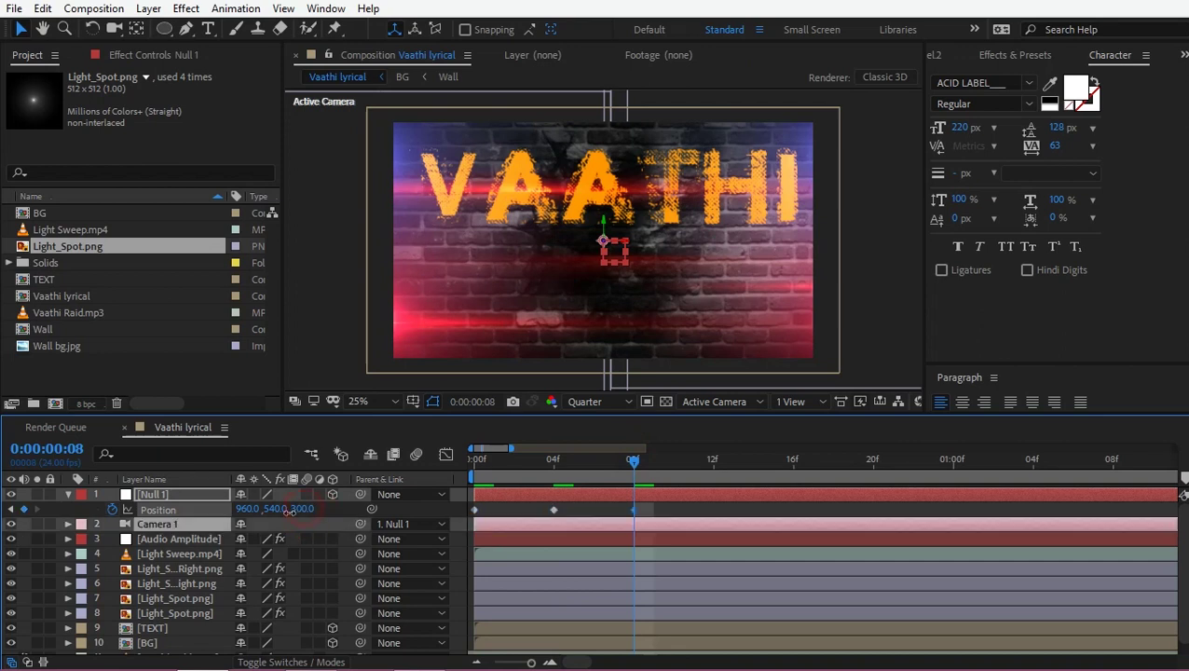
text(-20)
key(Return)
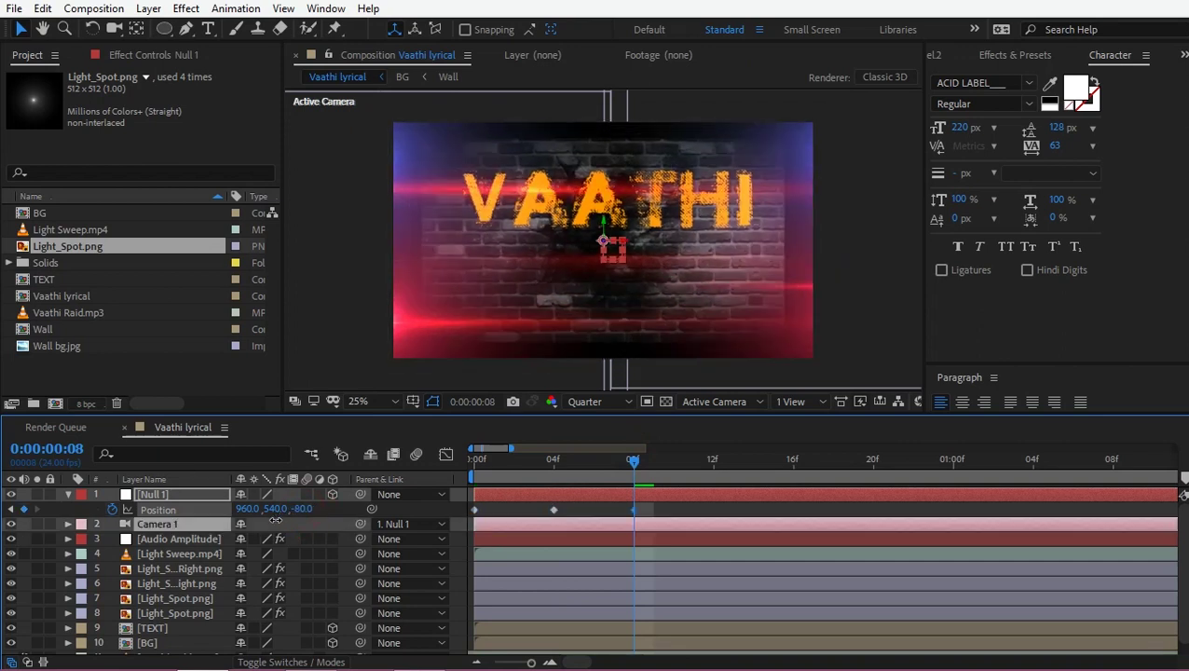
Scale the BG brick wall layer up to 136%
click(338, 643)
key(s)
drag(339, 643, 350, 645)
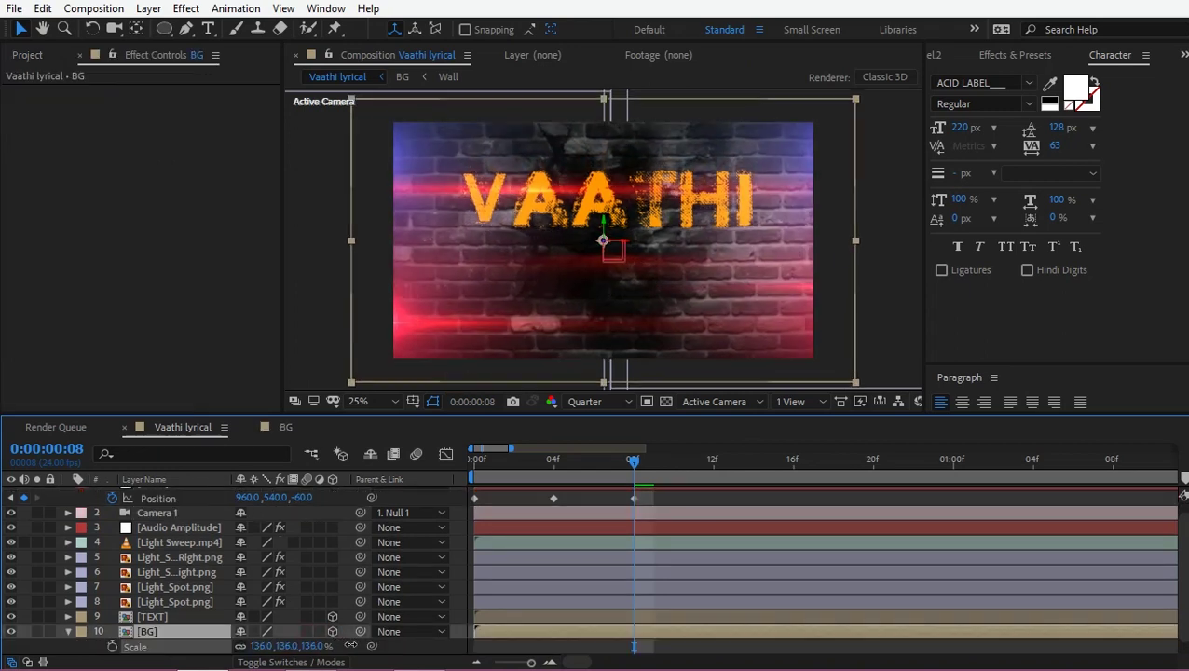
Push the BG layer's Scale further up to 177%
drag(350, 645, 370, 644)
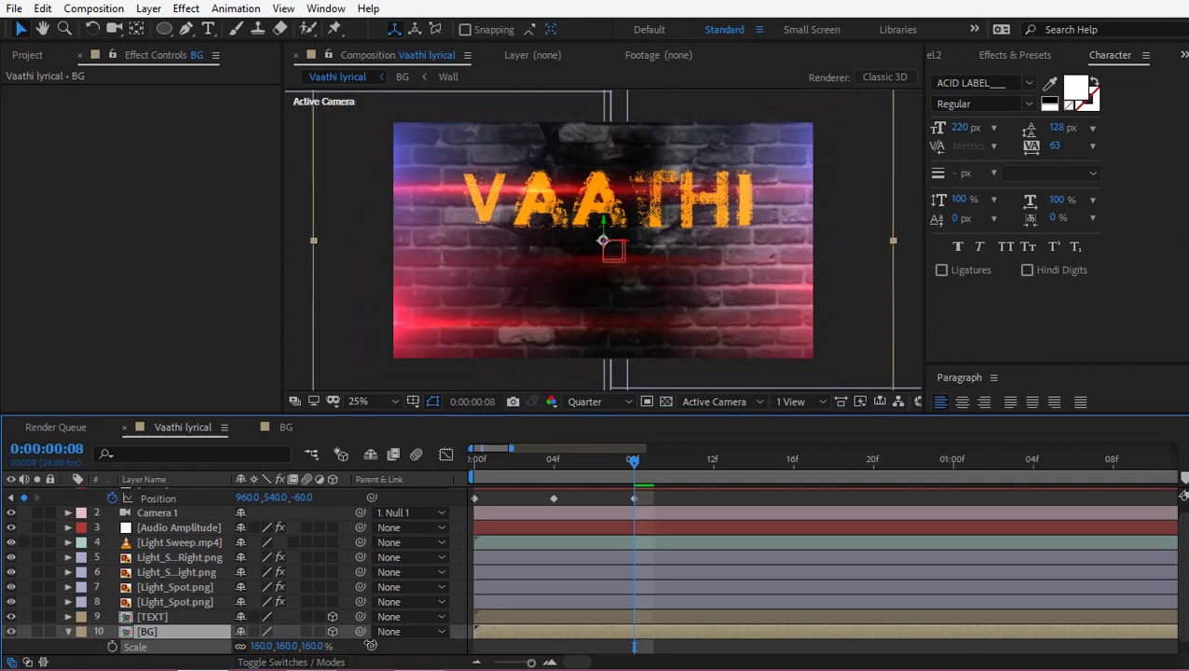
key(Return)
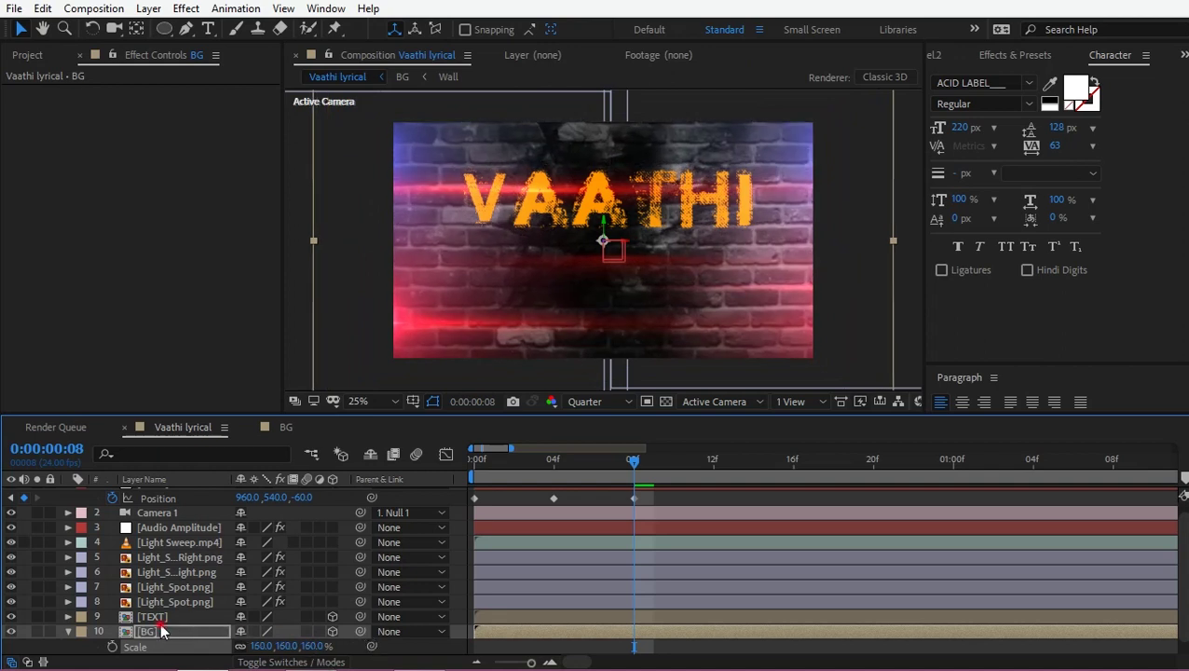
click(162, 632)
Return to the start and select Null 1's three Position keyframes
key(Home)
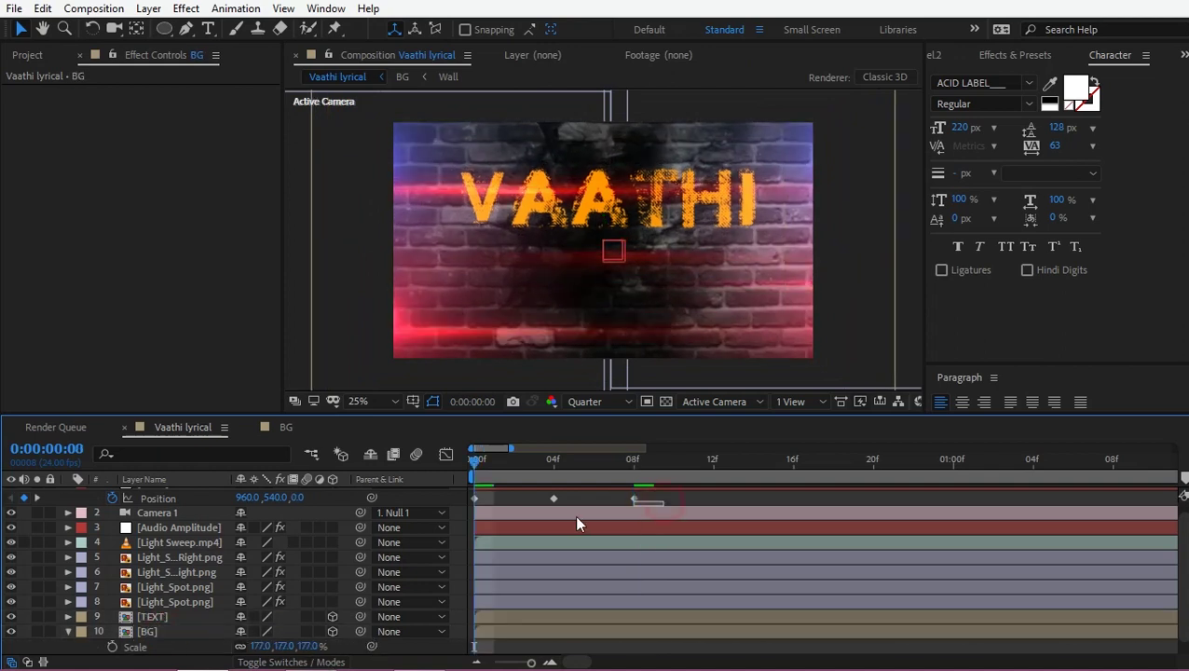
drag(653, 492, 438, 522)
scroll(482, 530, up, 1)
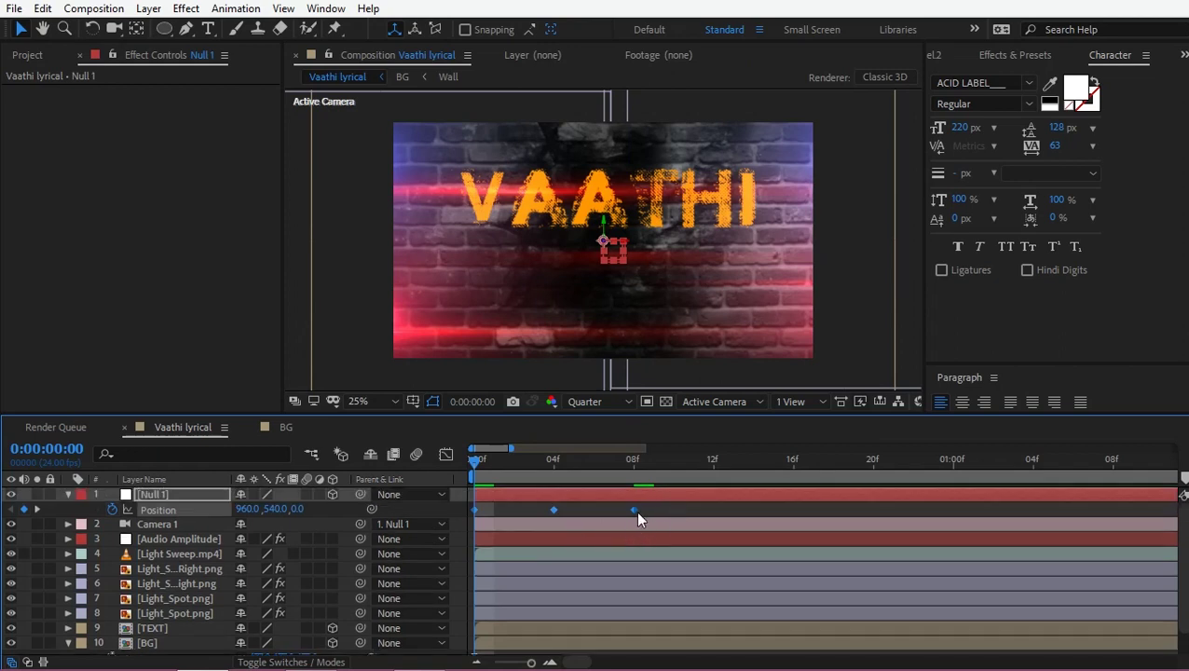
Copy Null 1's Position keyframes and paste them at frame 12
click(43, 9)
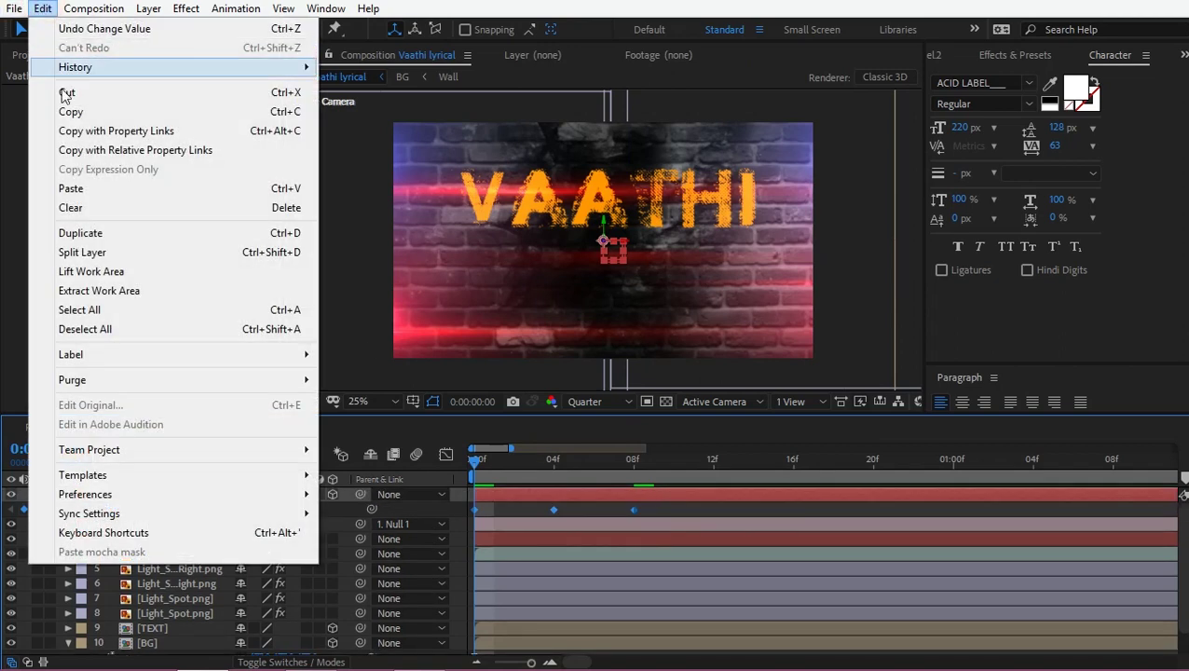
click(69, 111)
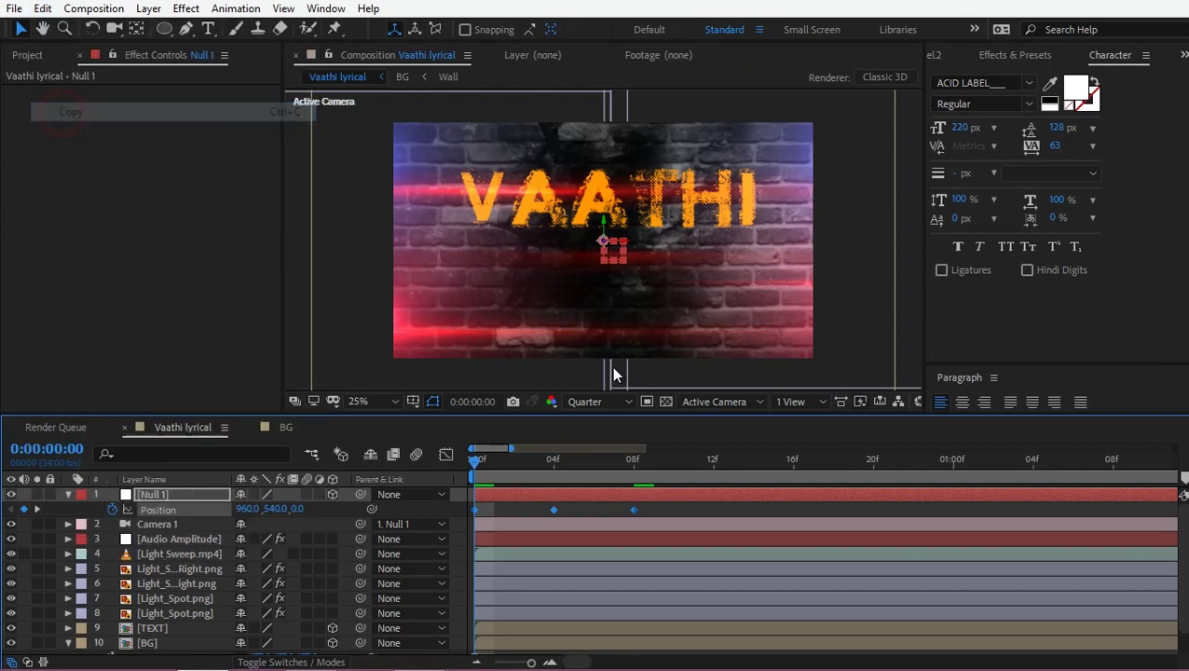
click(709, 461)
key(ctrl+v)
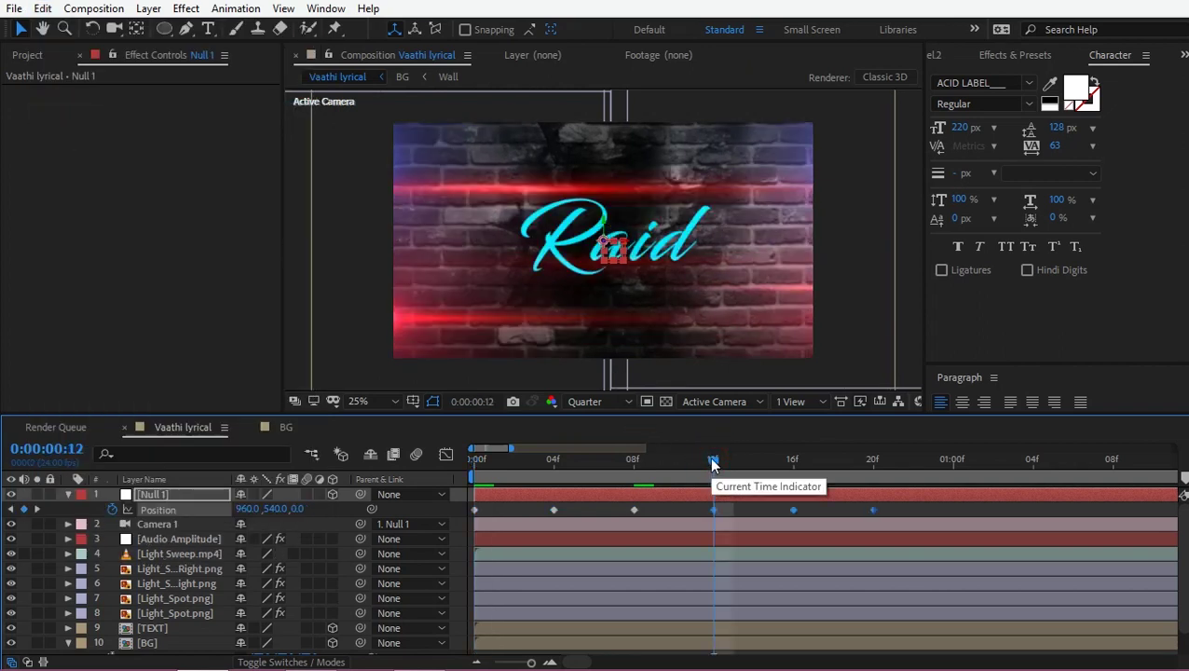
Paste the keyframe cluster again at about 1:15
click(533, 662)
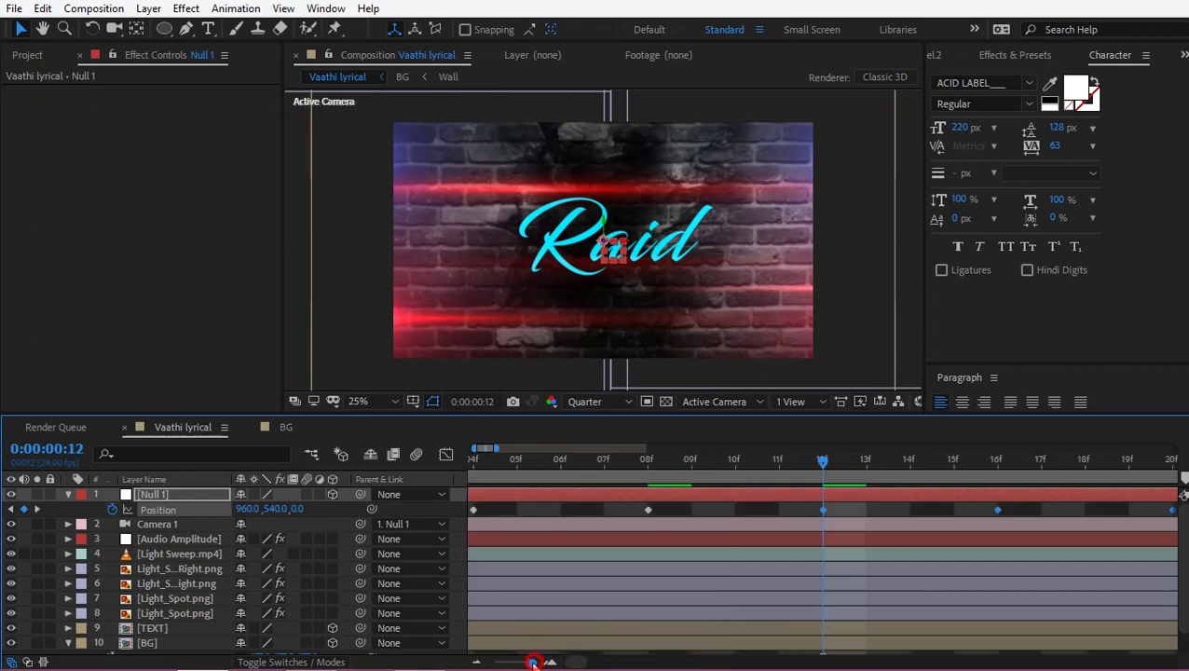
click(494, 663)
drag(520, 463, 509, 469)
drag(503, 511, 448, 515)
key(ctrl+v)
Paste another cluster at 0:00:02:19 and preview the animation from the start
click(545, 463)
drag(545, 463, 538, 463)
key(ctrl+v)
key(Home)
key(space)
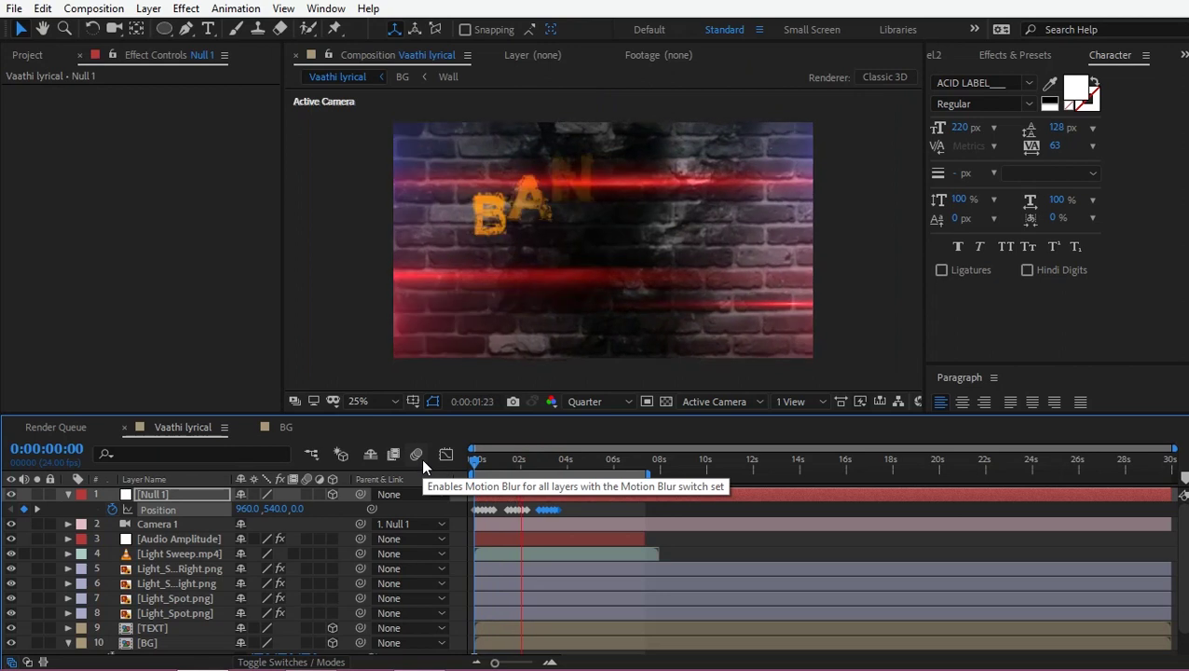
click(577, 463)
key(space)
key(Home)
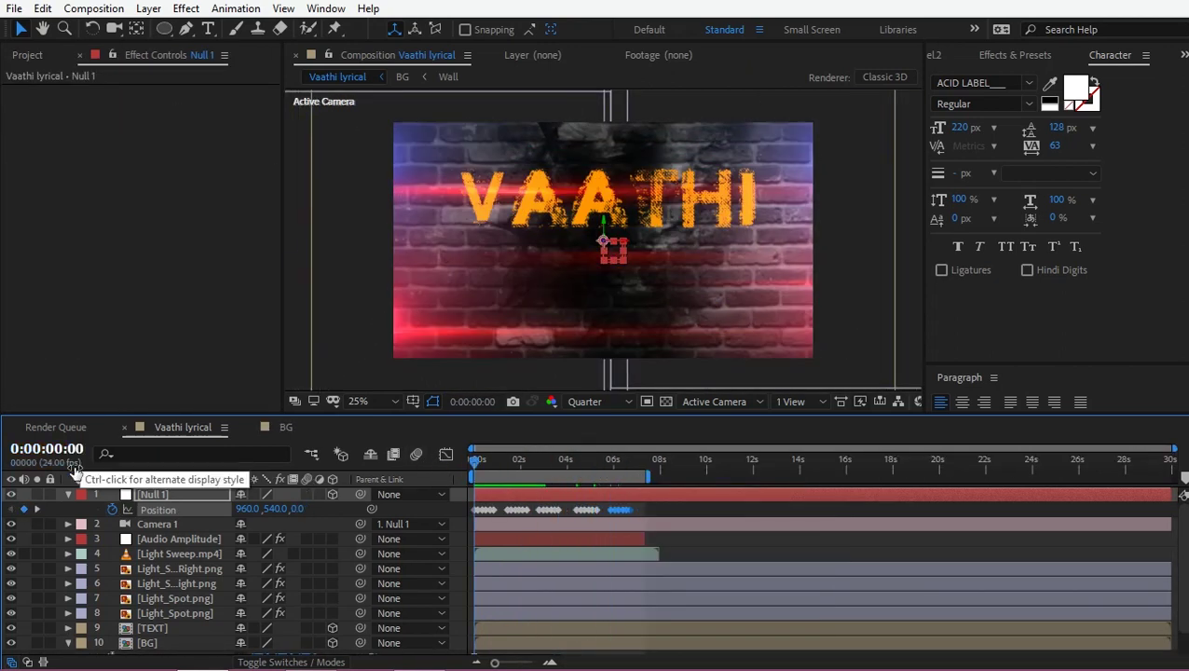
click(67, 494)
key(c)
key(space)
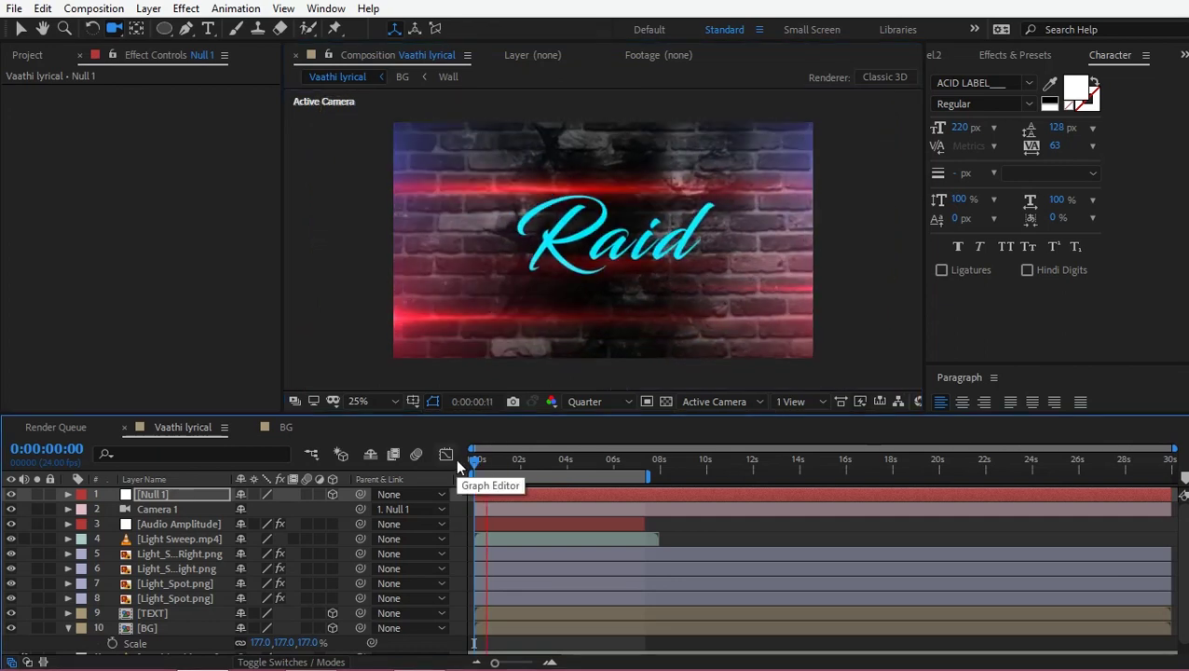
key(space)
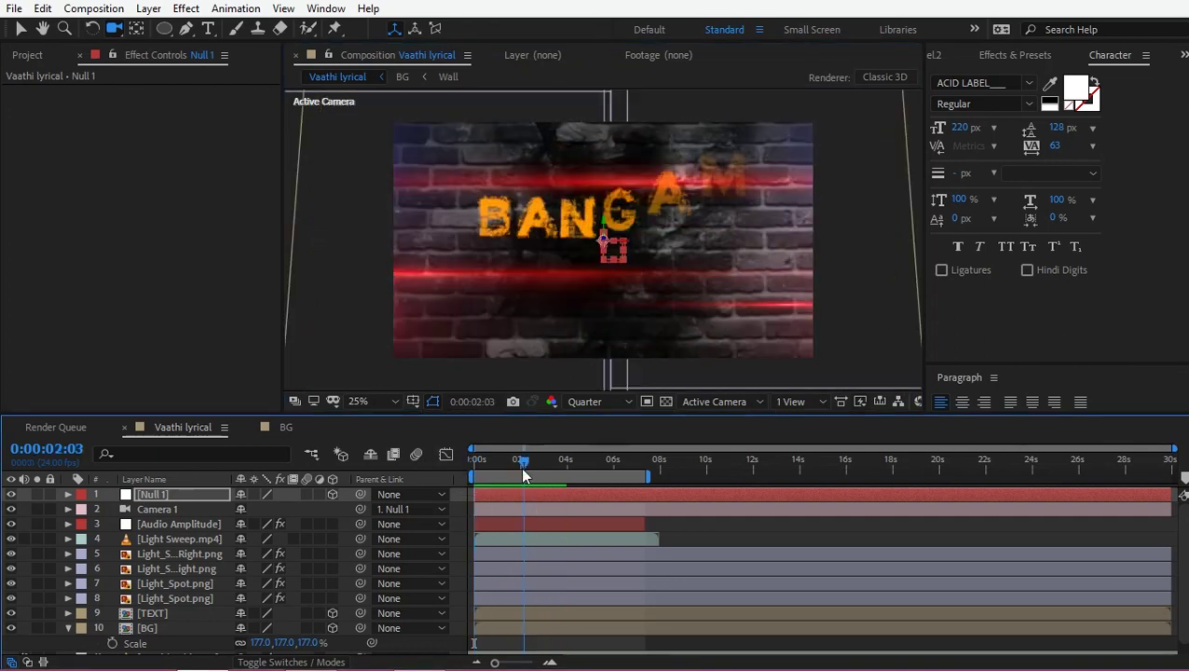
click(526, 460)
click(149, 627)
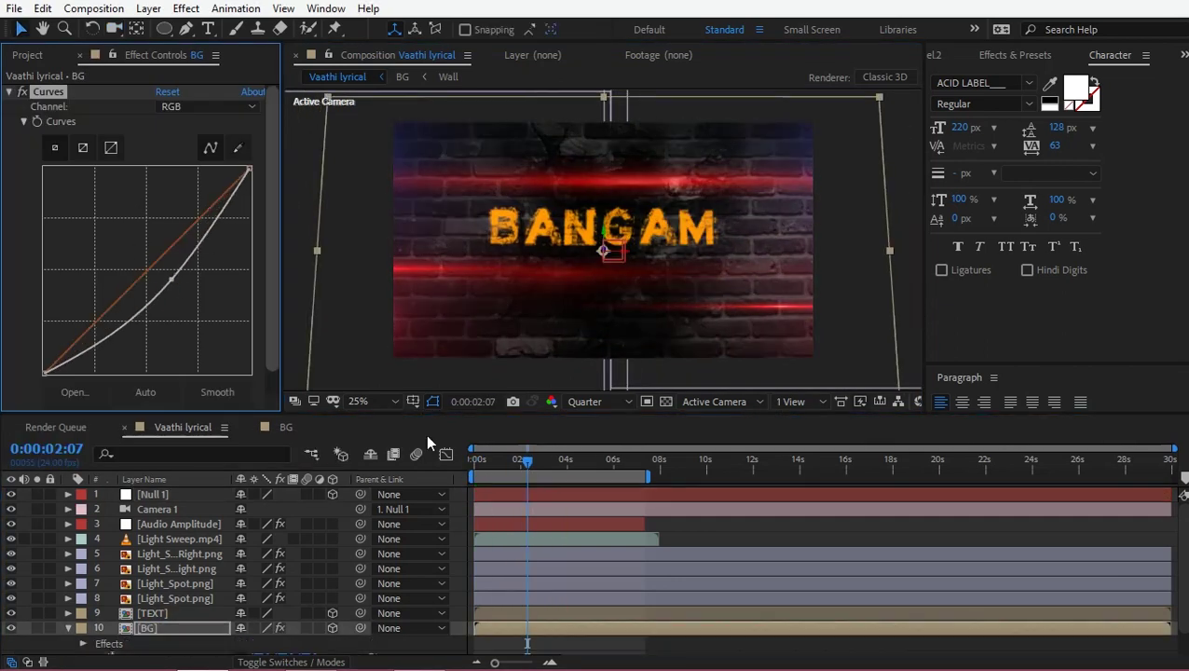
click(478, 458)
key(space)
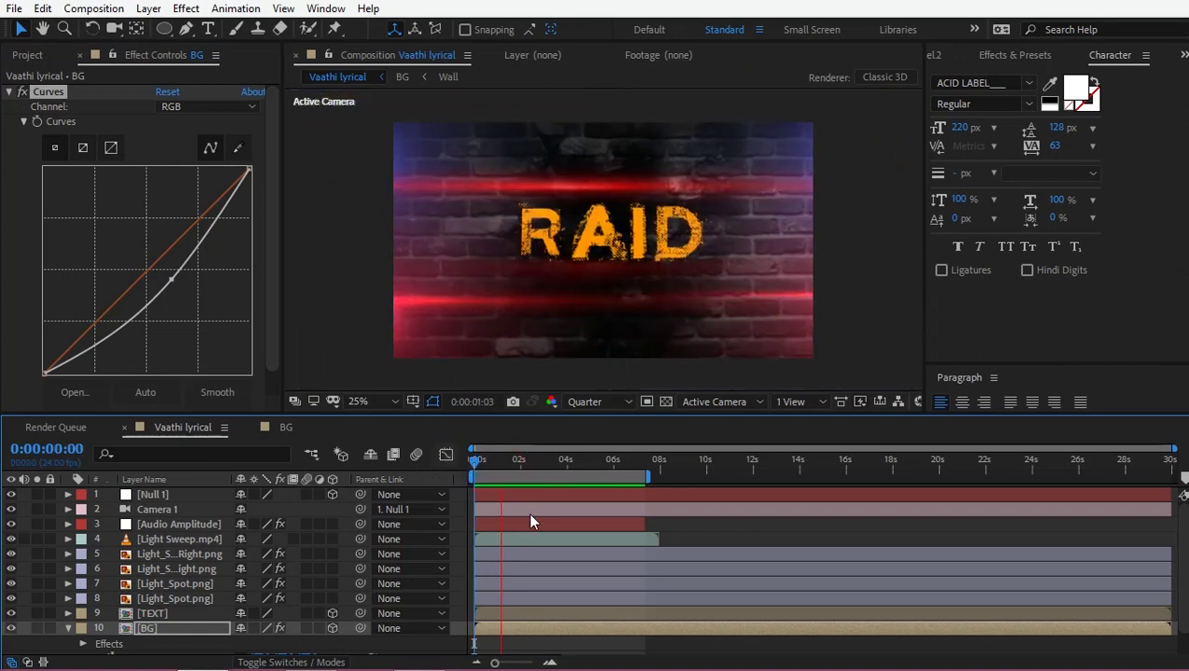
key(space)
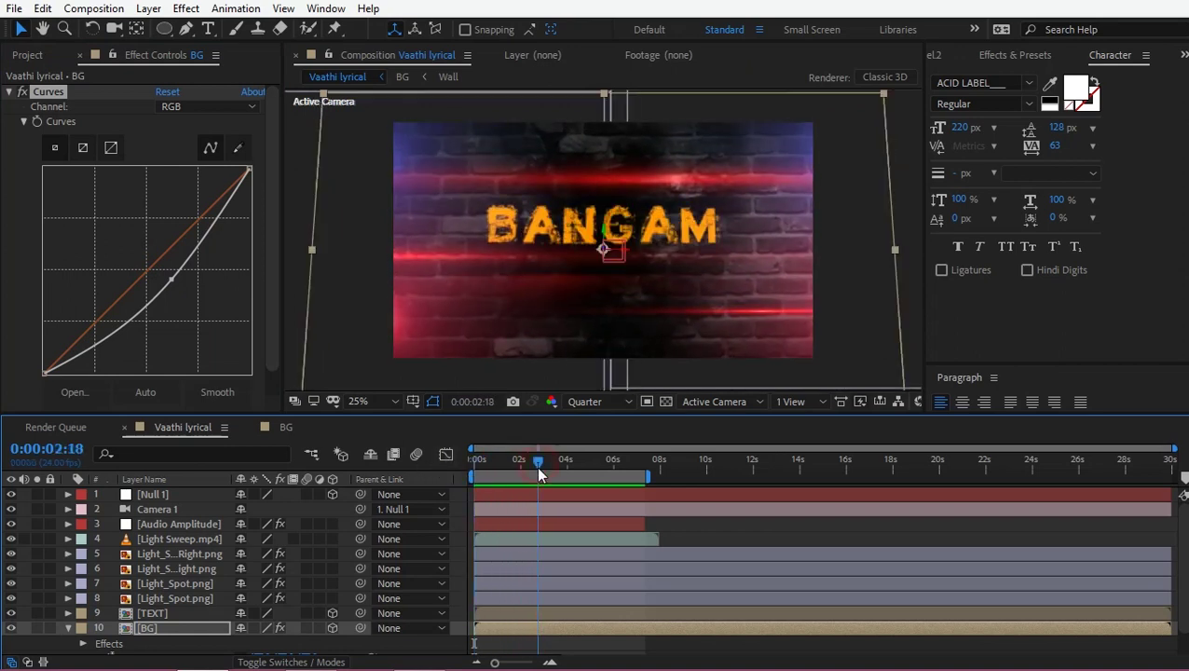
Inside the TEXT comp, pre-compose all lyric layers into a Pre Text precomp
click(135, 613)
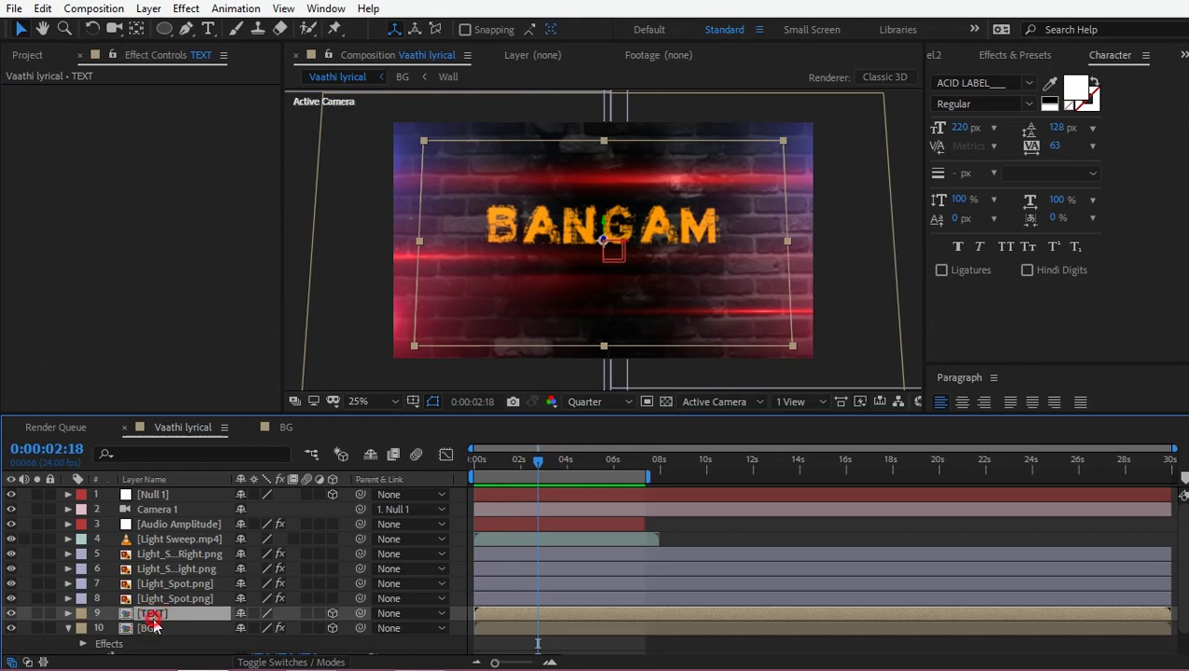
double_click(152, 615)
key(ctrl+a)
key(ctrl+shift+c)
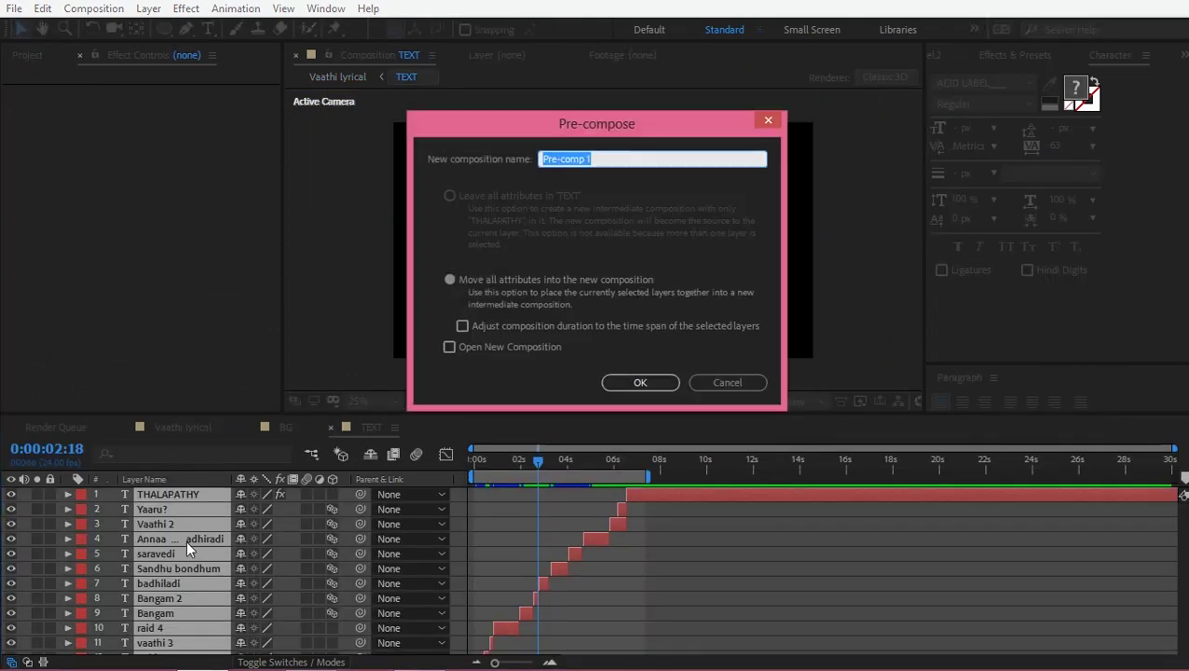
text(xt)
key(Return)
Duplicate Pre Text and rename the copy Pre Text glass Ref
key(ctrl+d)
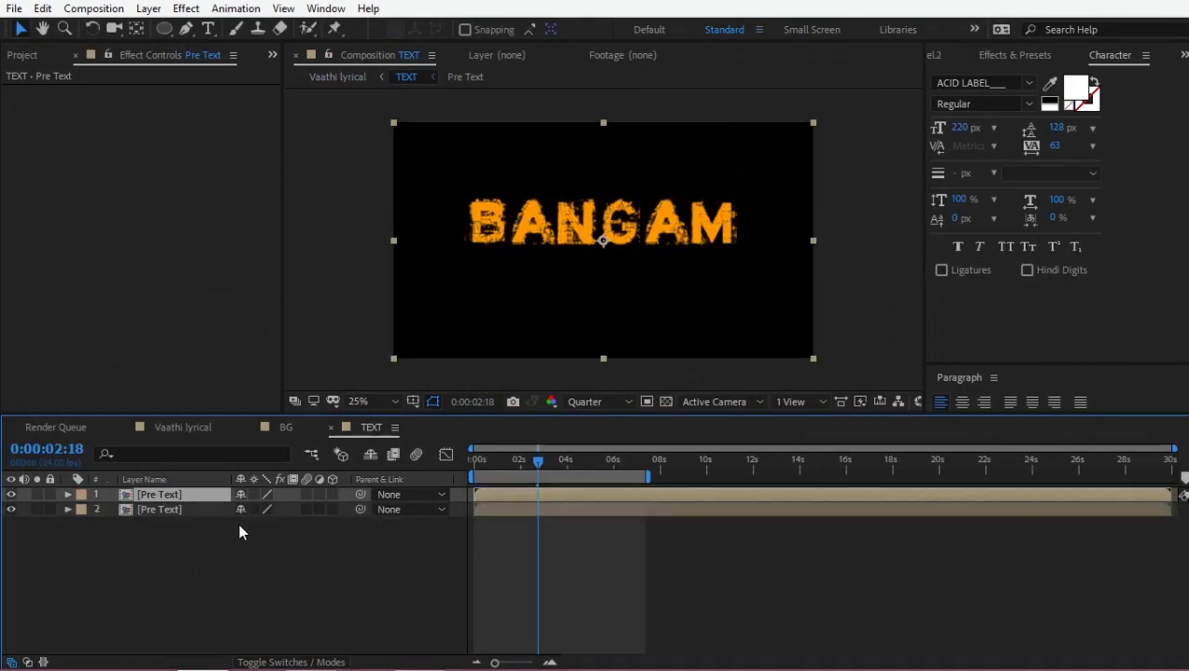
click(216, 546)
click(157, 505)
key(Return)
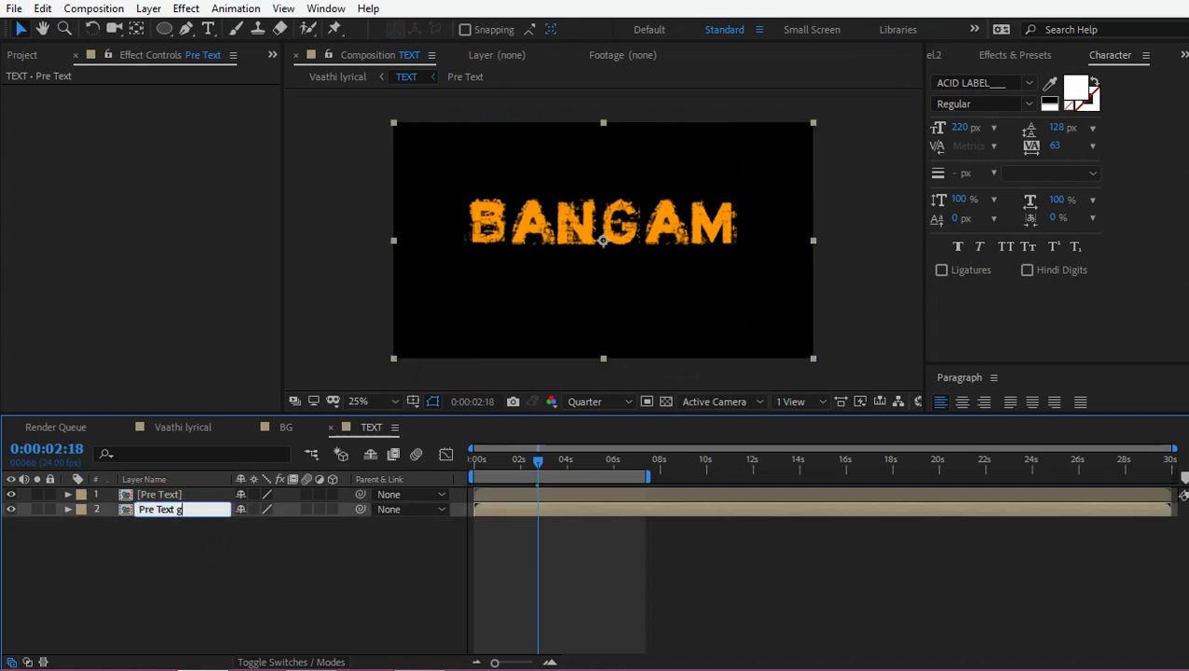
key(Return)
click(144, 8)
mouse_move(186, 28)
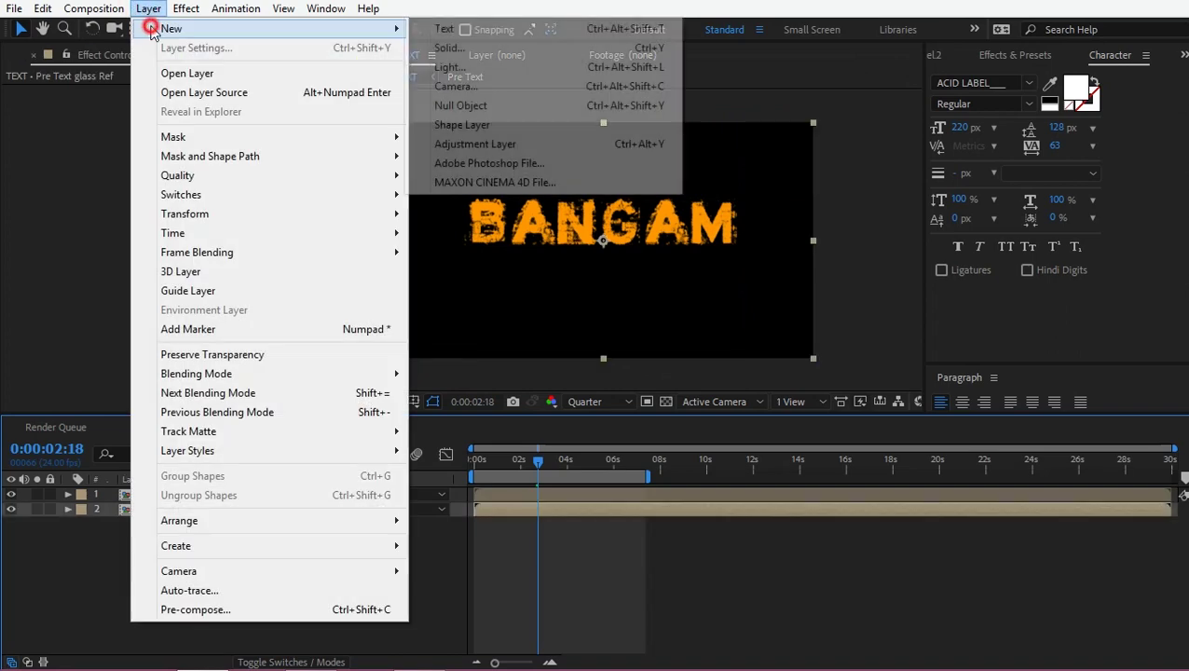
Add an adjustment layer with a Transform effect at Scale 115
click(477, 147)
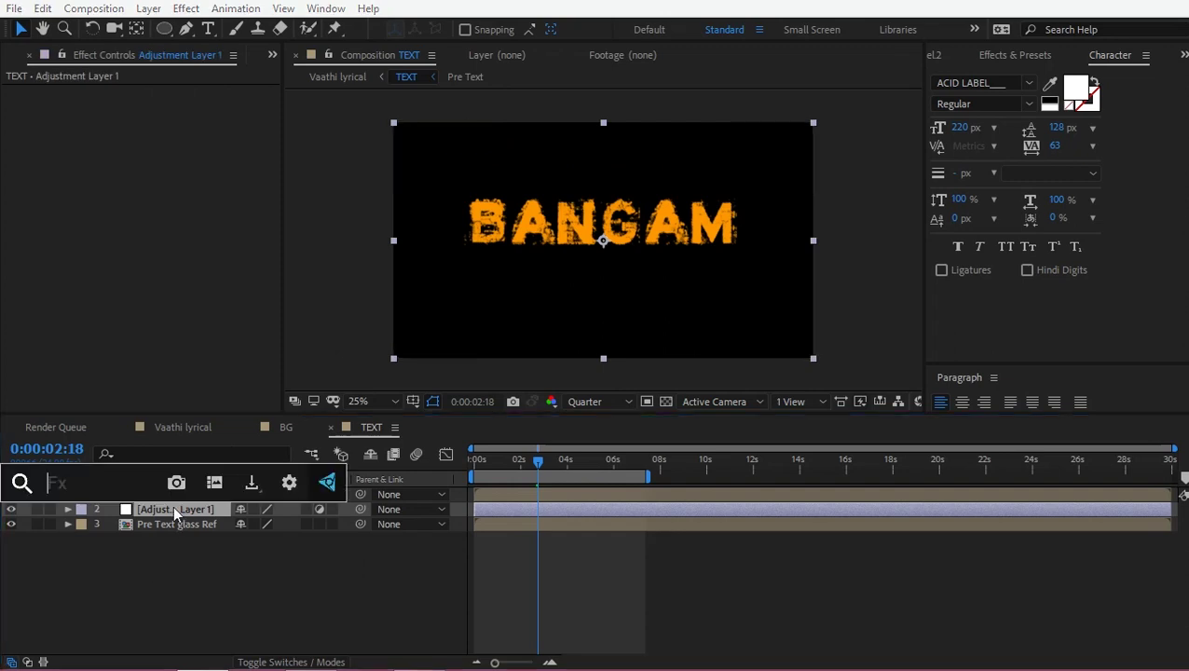
click(200, 132)
key(ctrl+alt+shift+e)
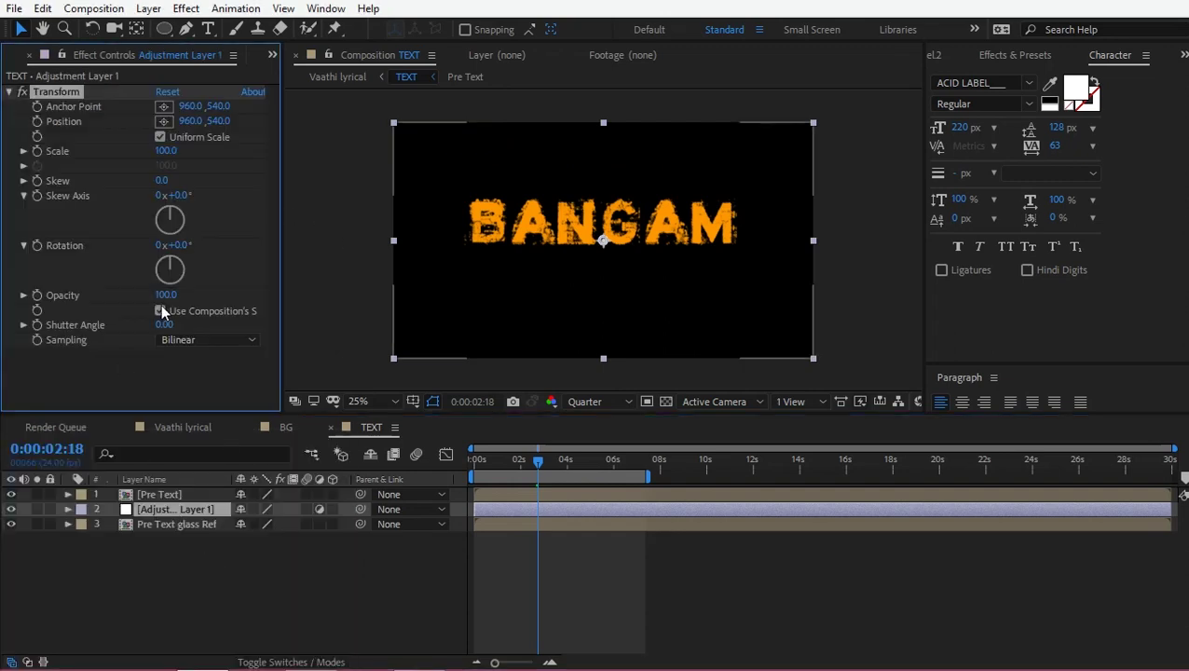
drag(173, 149, 181, 149)
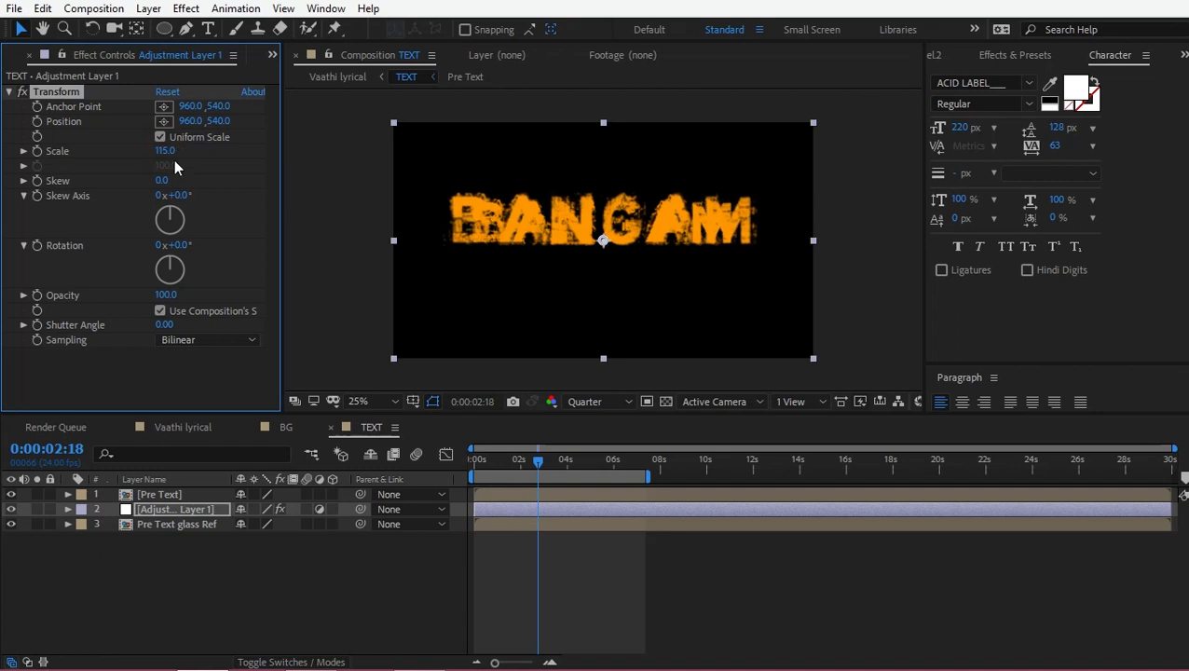
Draw a stray triangular path by mistake and delete the accidental shape layer
click(165, 511)
click(169, 557)
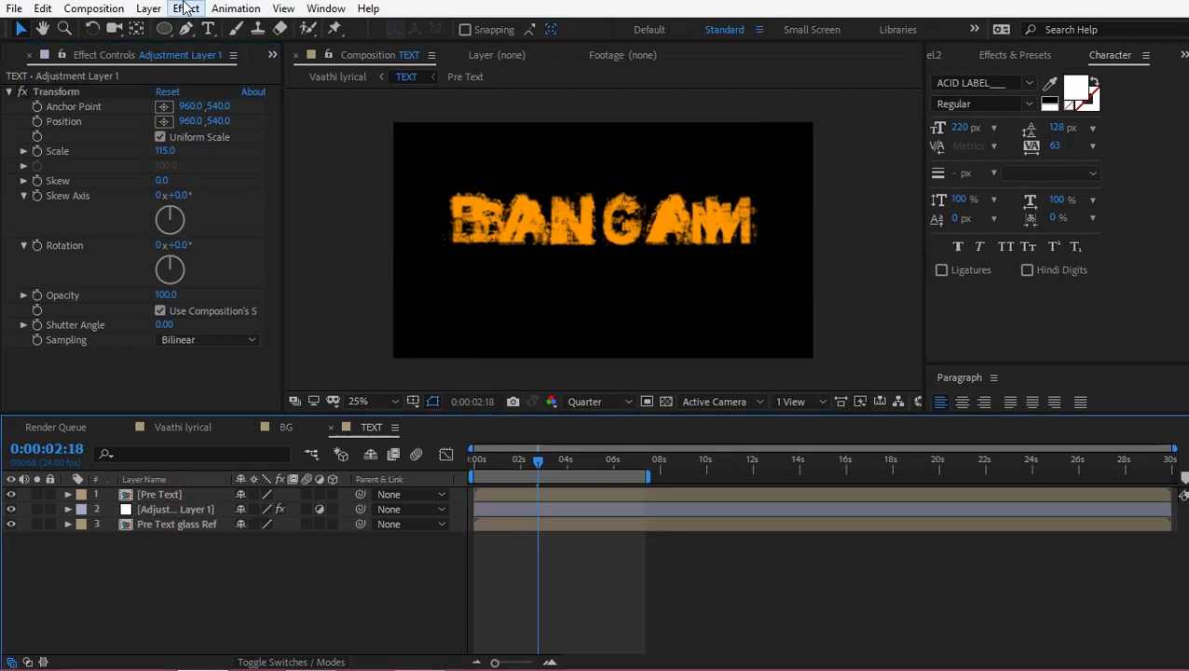
click(185, 28)
click(460, 306)
click(589, 147)
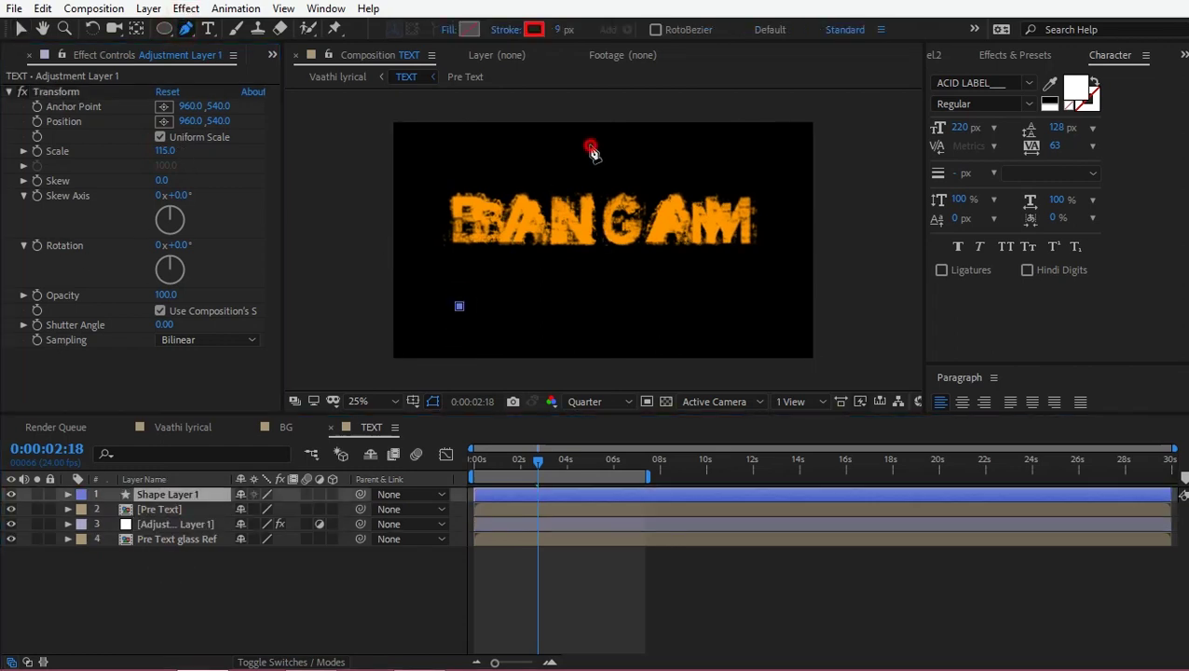
click(504, 321)
click(460, 305)
key(Delete)
click(186, 508)
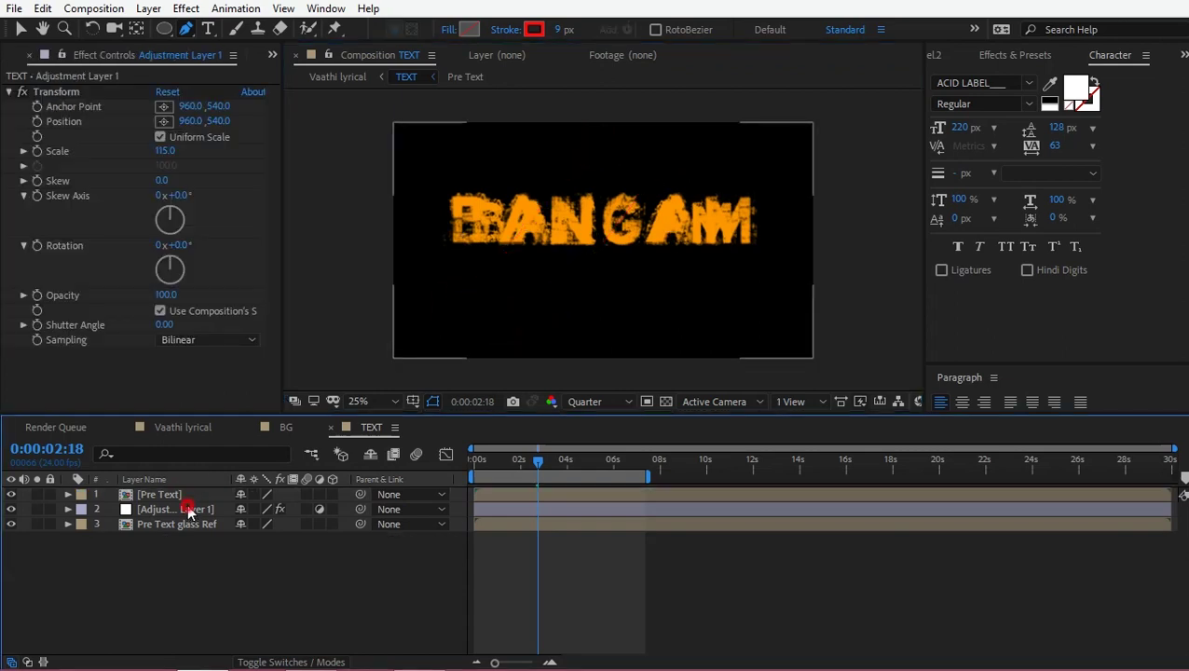
Draw a four-corner slanted parallelogram mask across the text on the adjustment layer
click(484, 284)
click(603, 150)
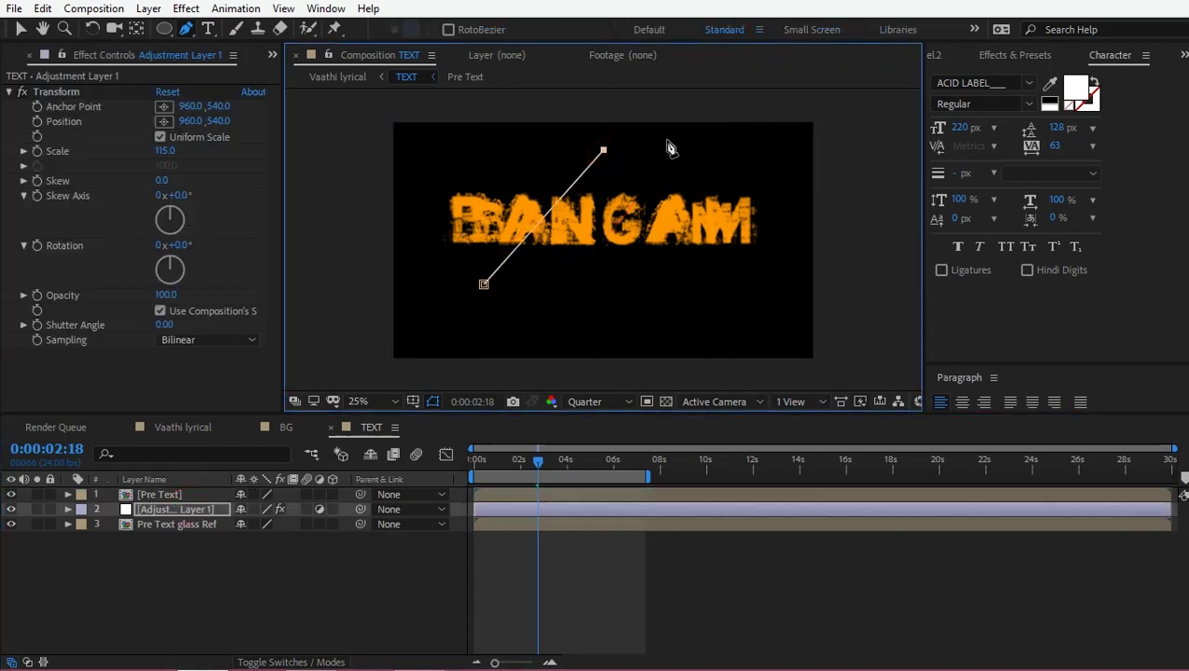
click(642, 159)
click(531, 288)
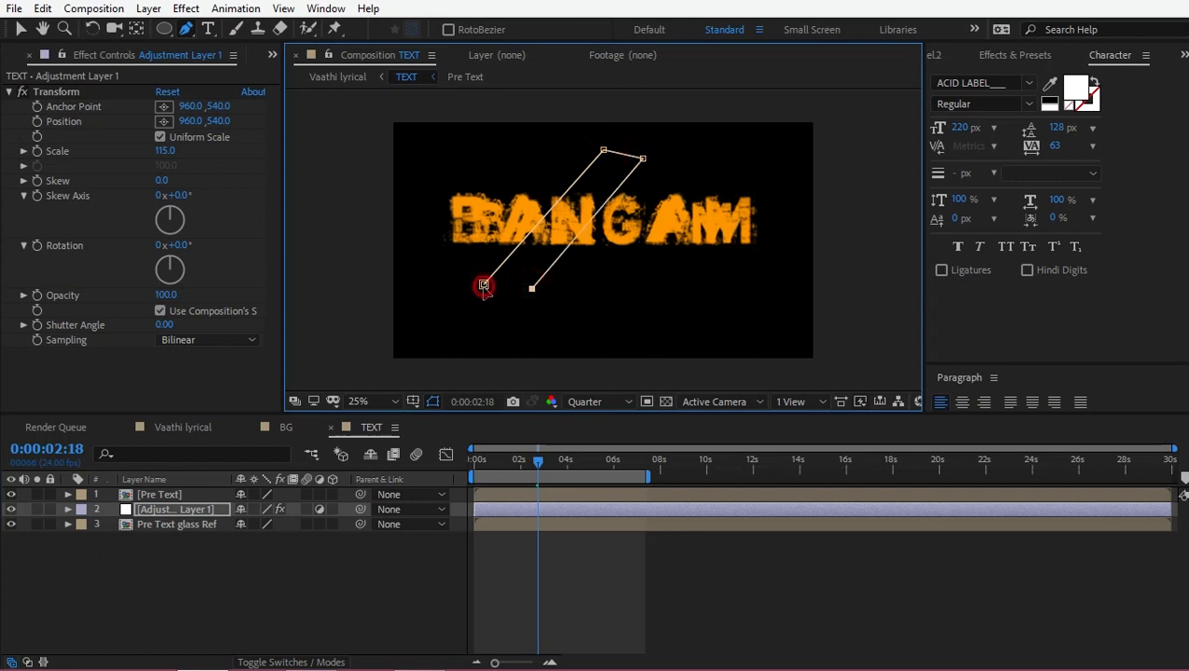
click(484, 284)
Reveal the adjustment layer's mask and set a Mask Path keyframe
click(336, 558)
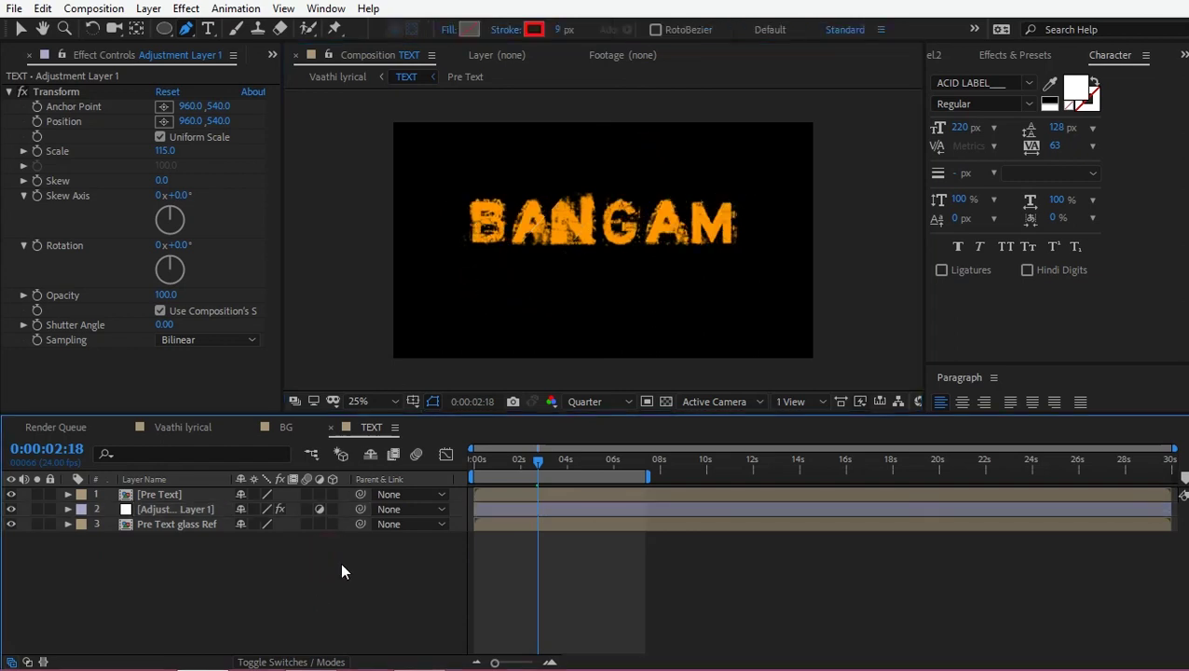
click(159, 505)
key(v)
click(138, 583)
click(167, 506)
key(m)
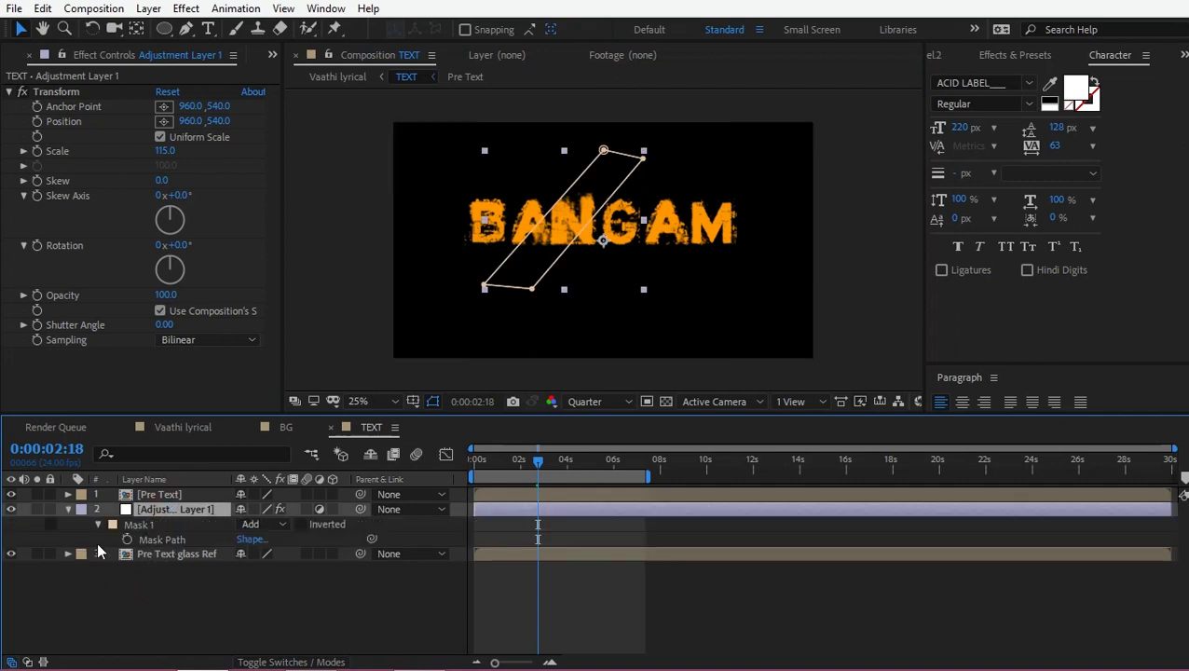
click(125, 540)
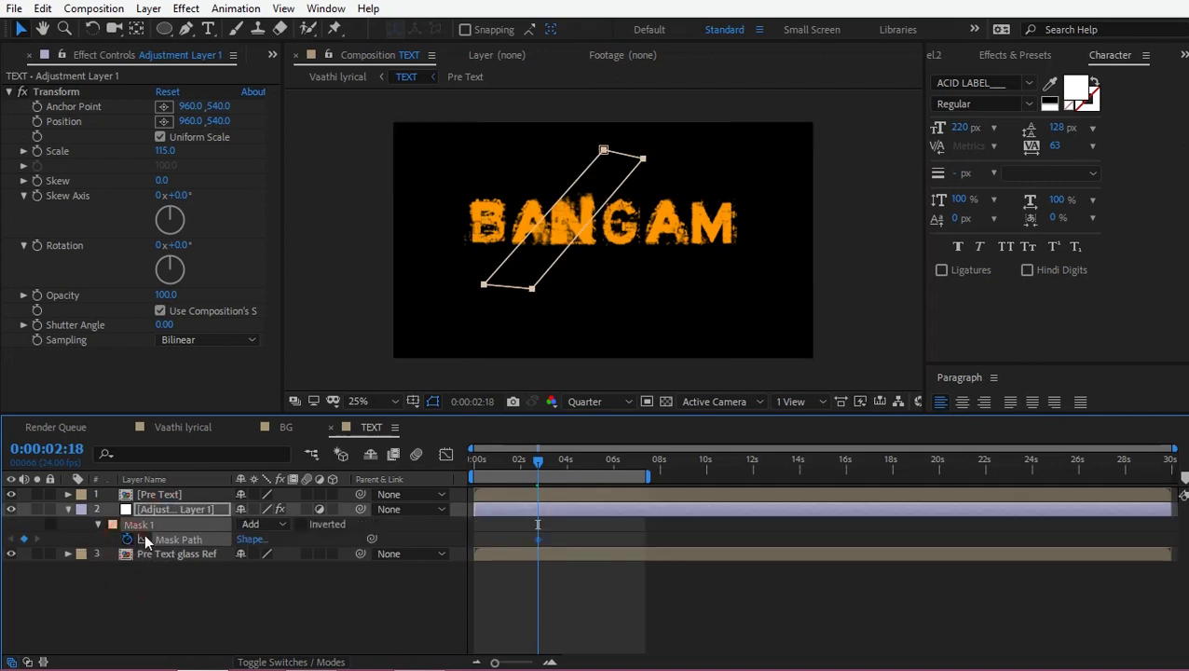
Move the first Mask Path keyframe to the start, then slide the mask right across the text and adjust its width
drag(511, 540, 477, 539)
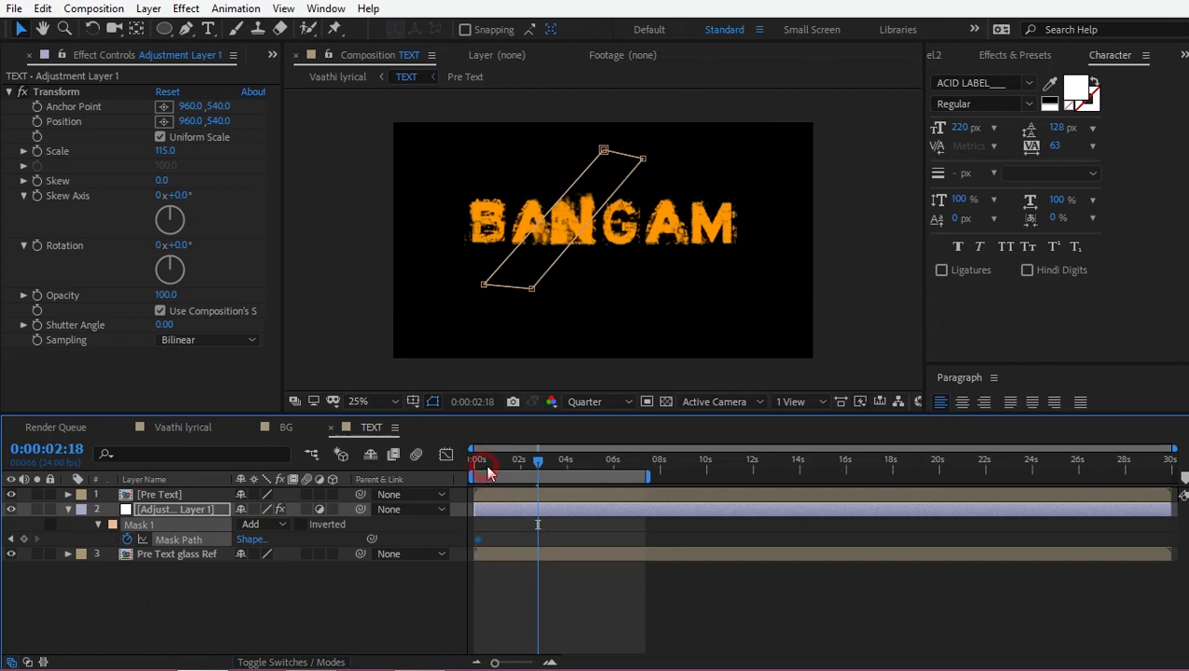
drag(490, 469, 492, 468)
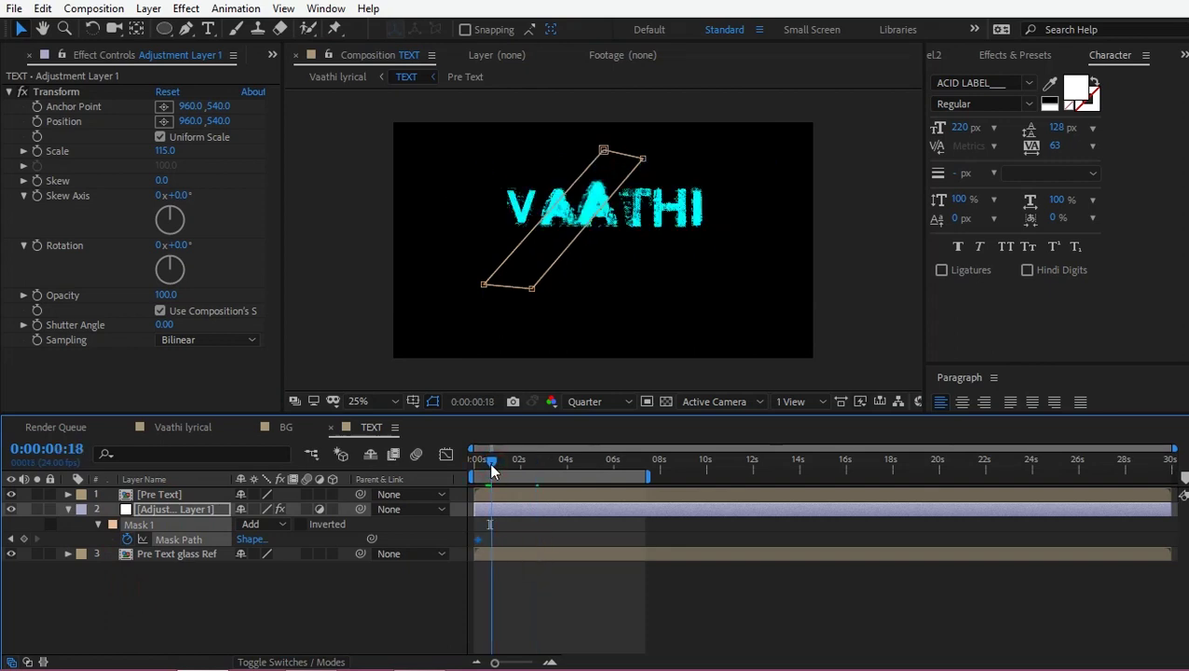
click(571, 220)
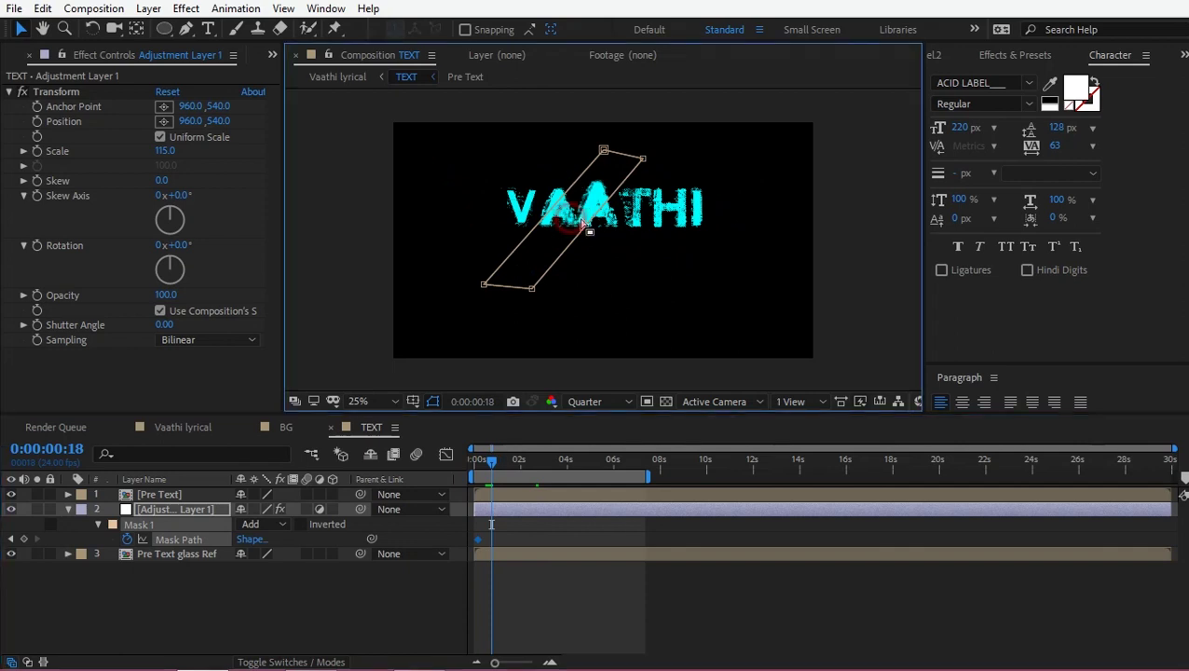
click(584, 237)
click(583, 236)
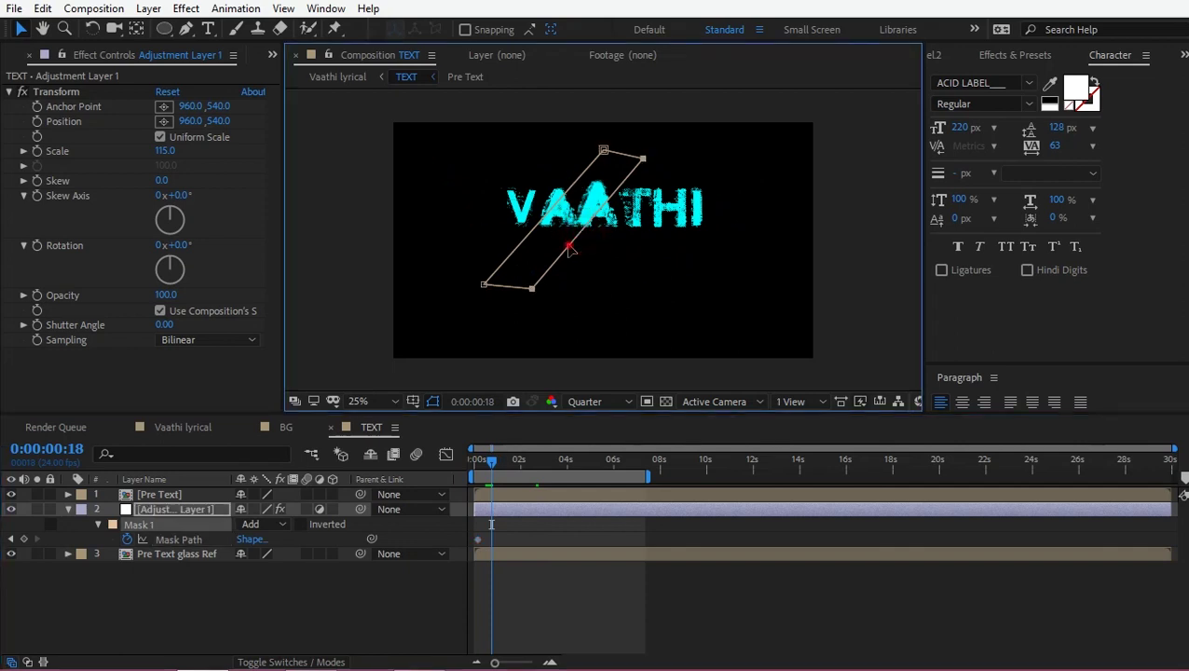
double_click(567, 247)
drag(567, 247, 636, 241)
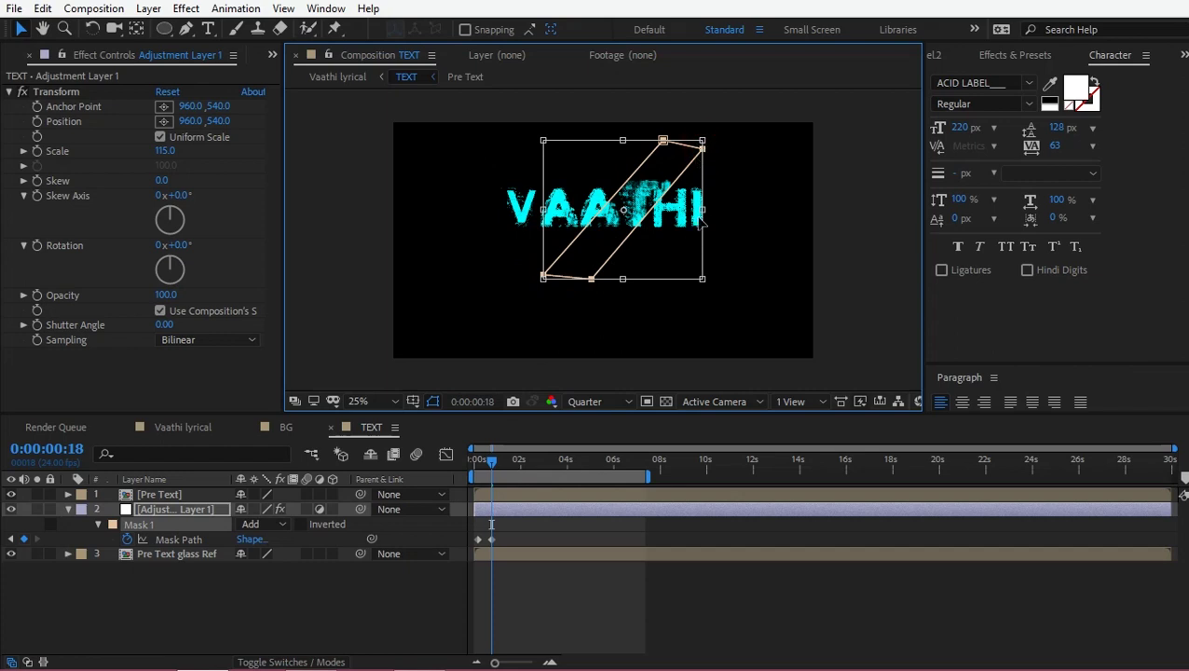
drag(705, 209, 673, 208)
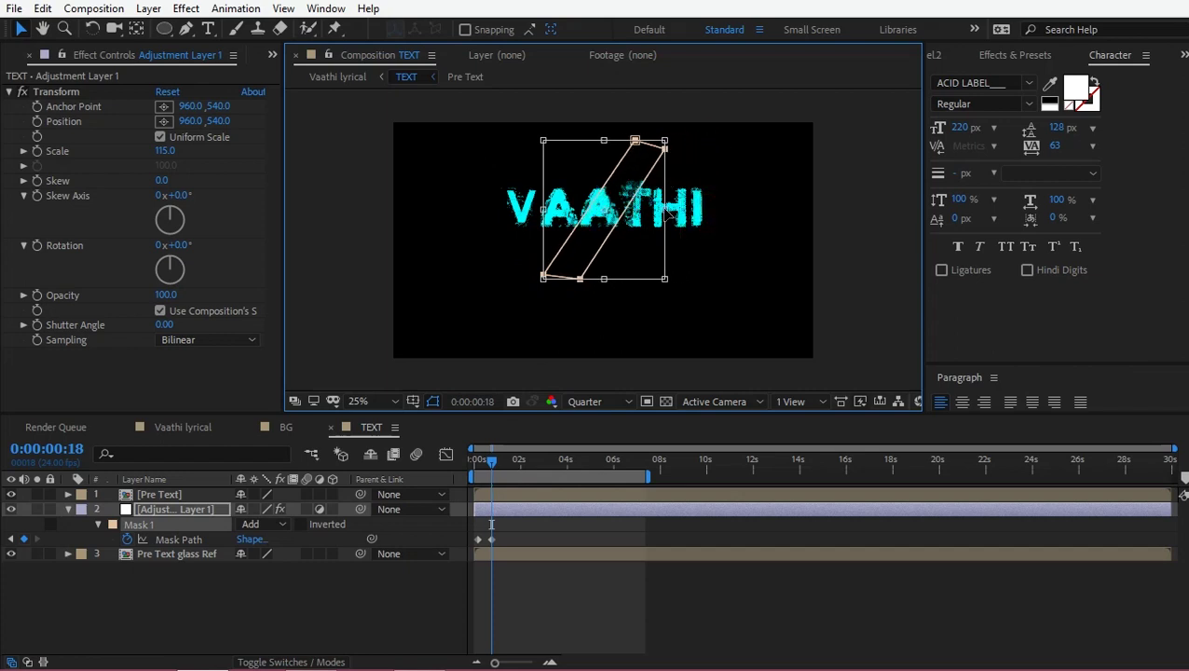
drag(672, 209, 688, 209)
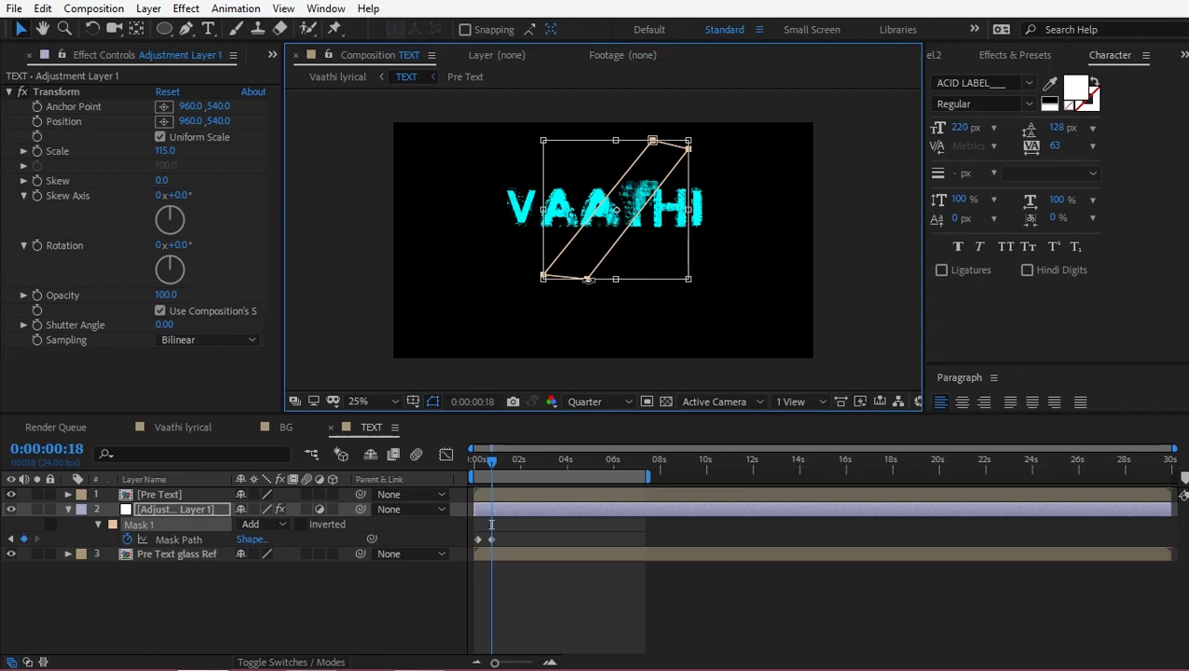
Preview the mask sweep and select the adjustment layer
key(space)
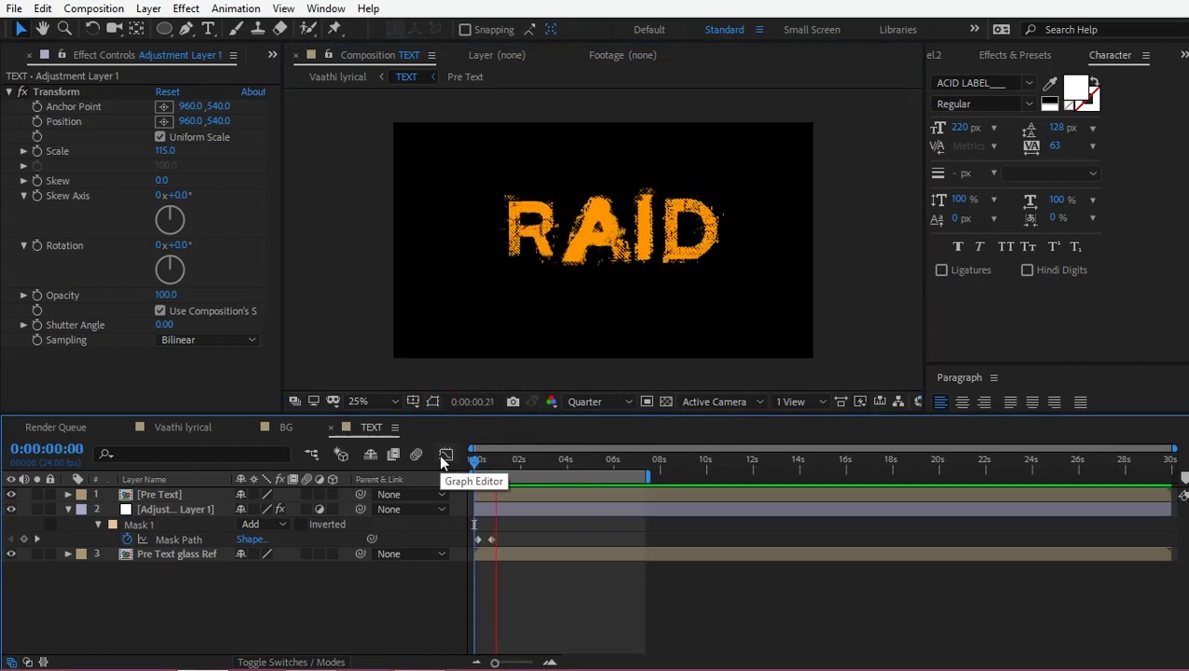
click(67, 508)
click(158, 510)
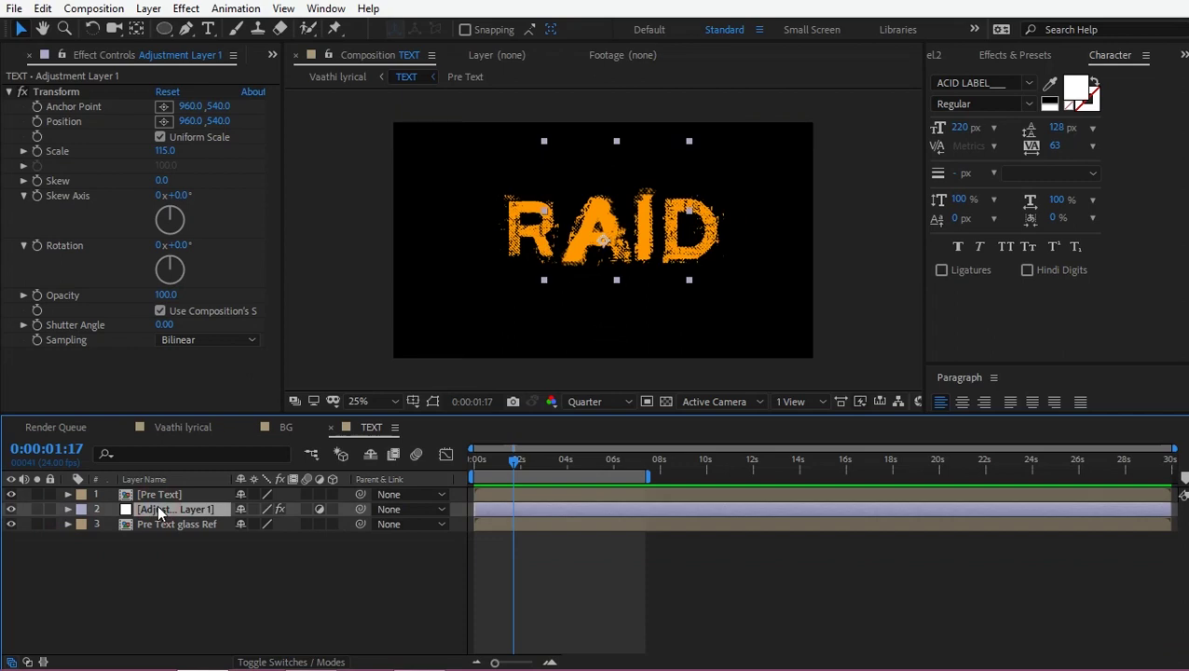
Split the adjustment layer, shift the later piece along, and move the playhead to 0:00:04:09
key(ctrl+shift+d)
drag(521, 512, 543, 512)
drag(537, 458, 575, 466)
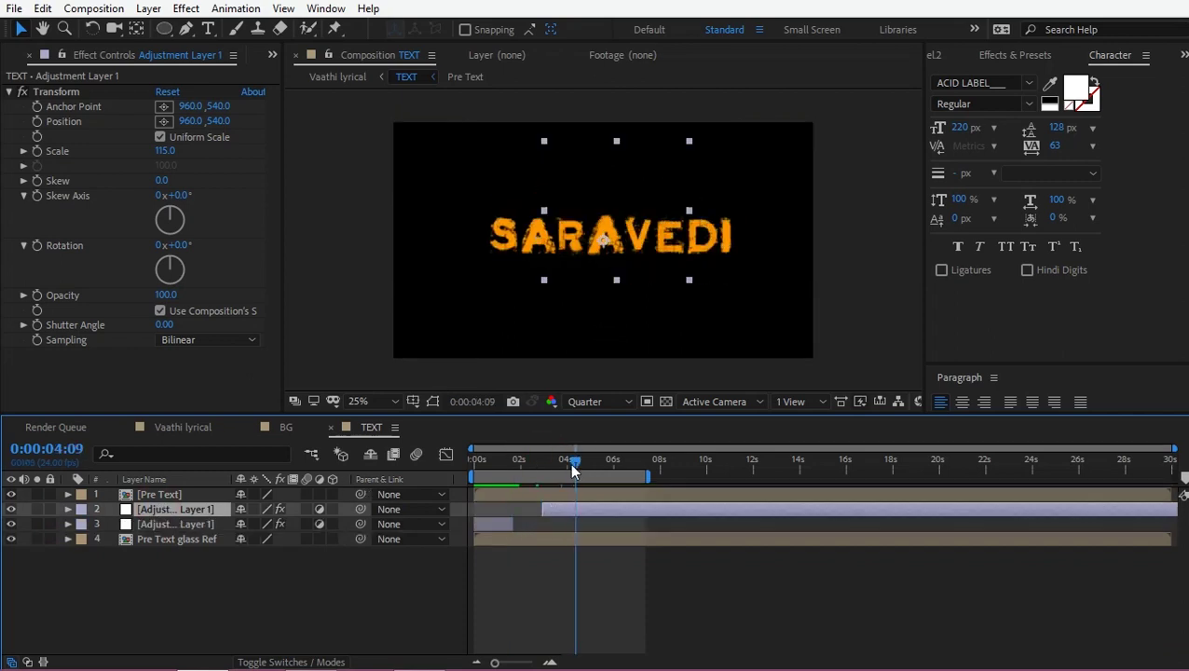
Clear the piece's old Mask Path keyframes and start a new one at 4:09
key(m)
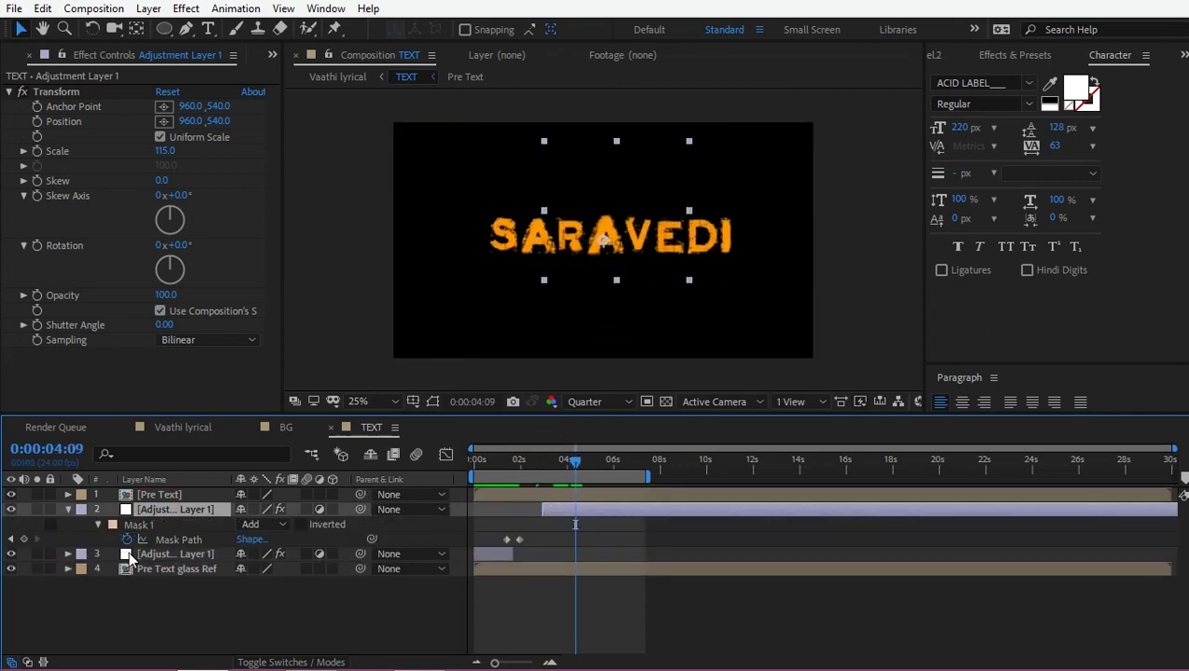
click(127, 540)
drag(163, 157, 166, 156)
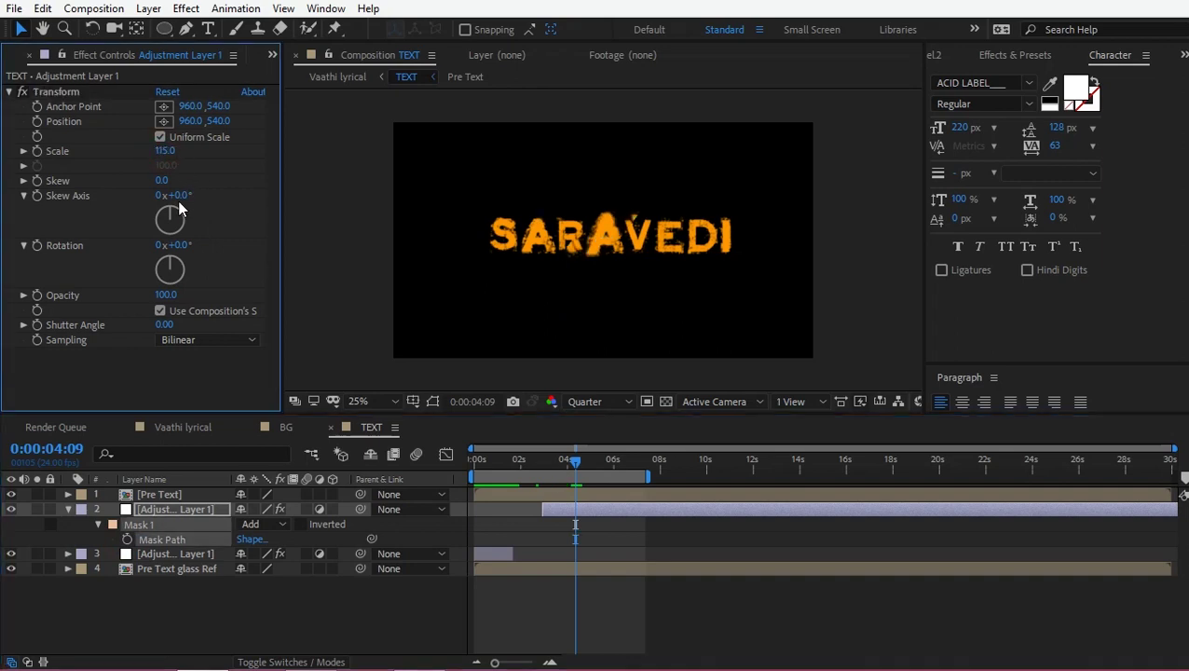
click(126, 540)
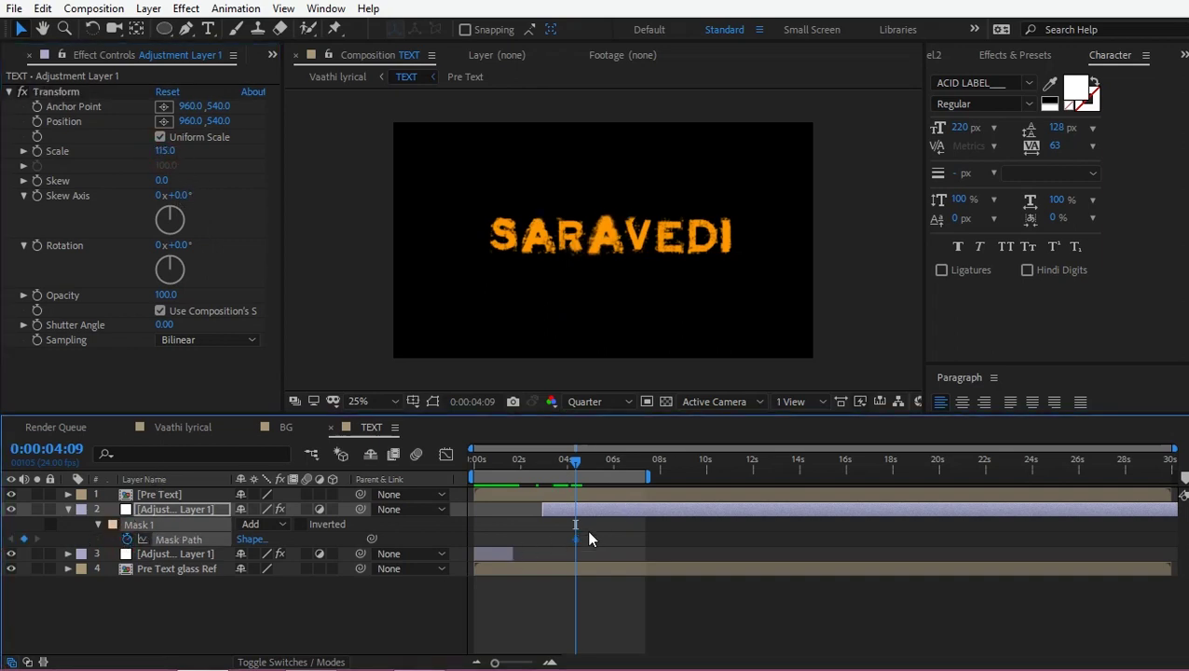
key(Page_Down)
key(Page_Down)
key(Page_Down)
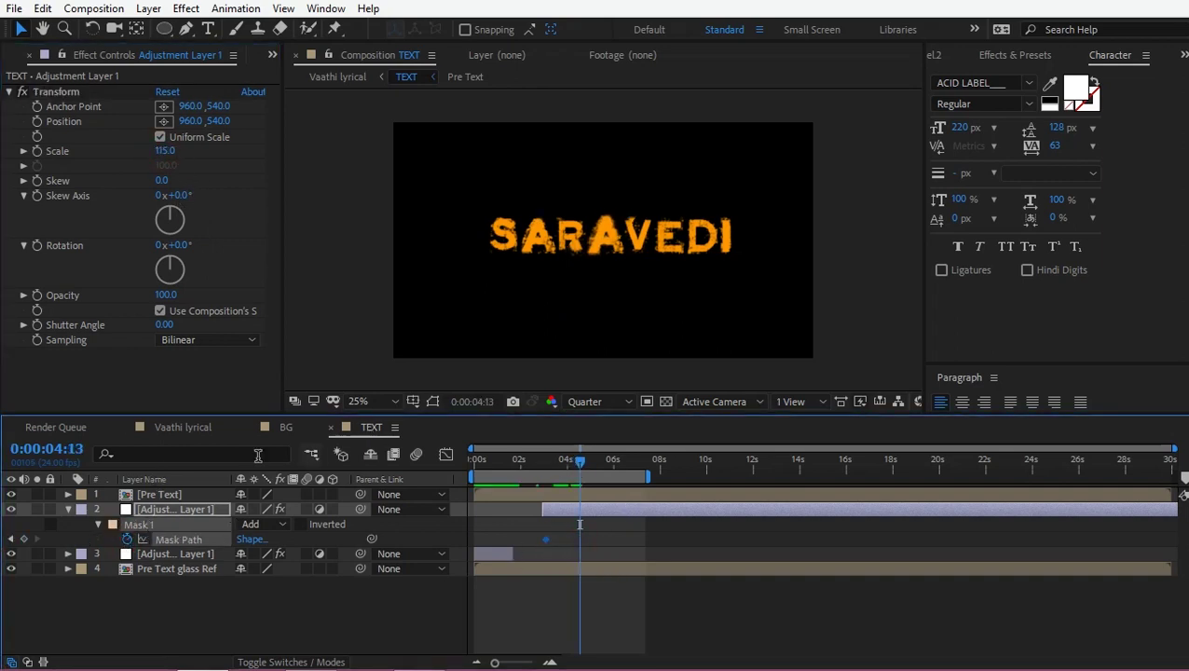
click(432, 403)
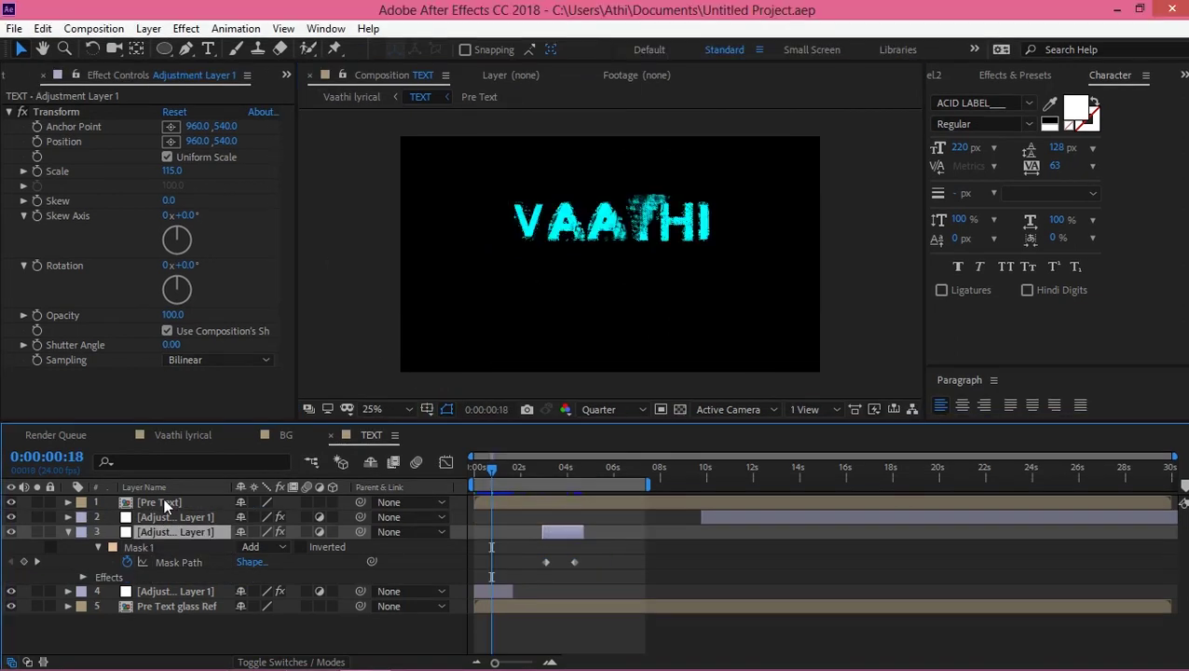
click(163, 502)
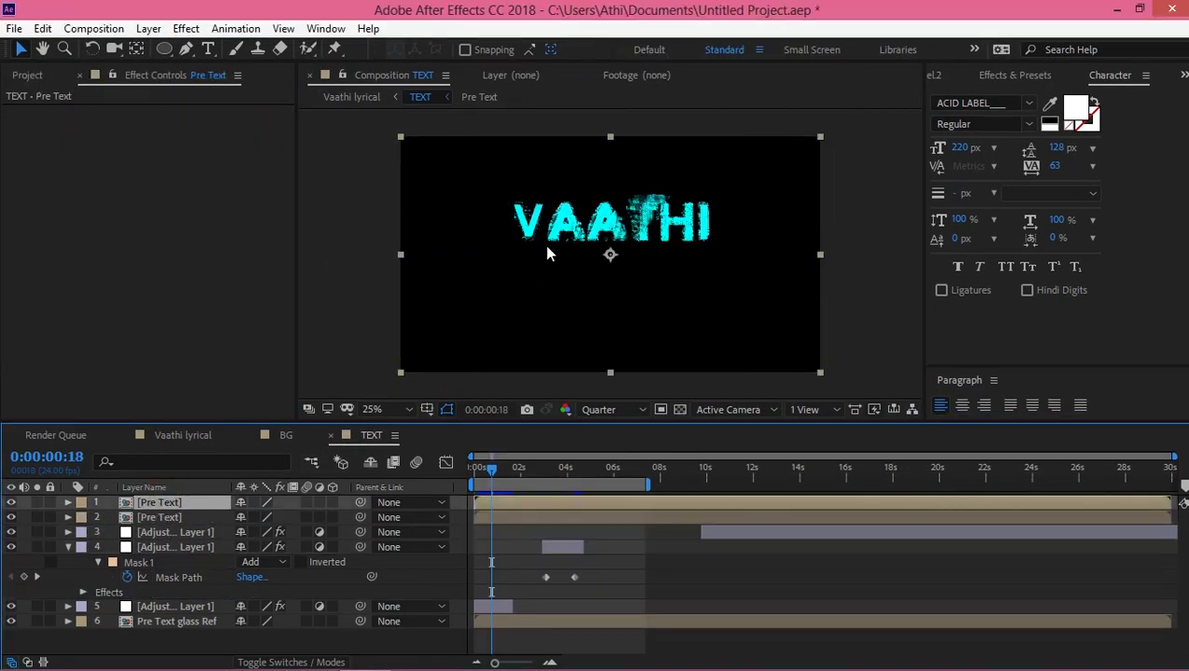
Move the duplicate lyric text down and right and apply the Tint effect to it
drag(684, 270, 747, 362)
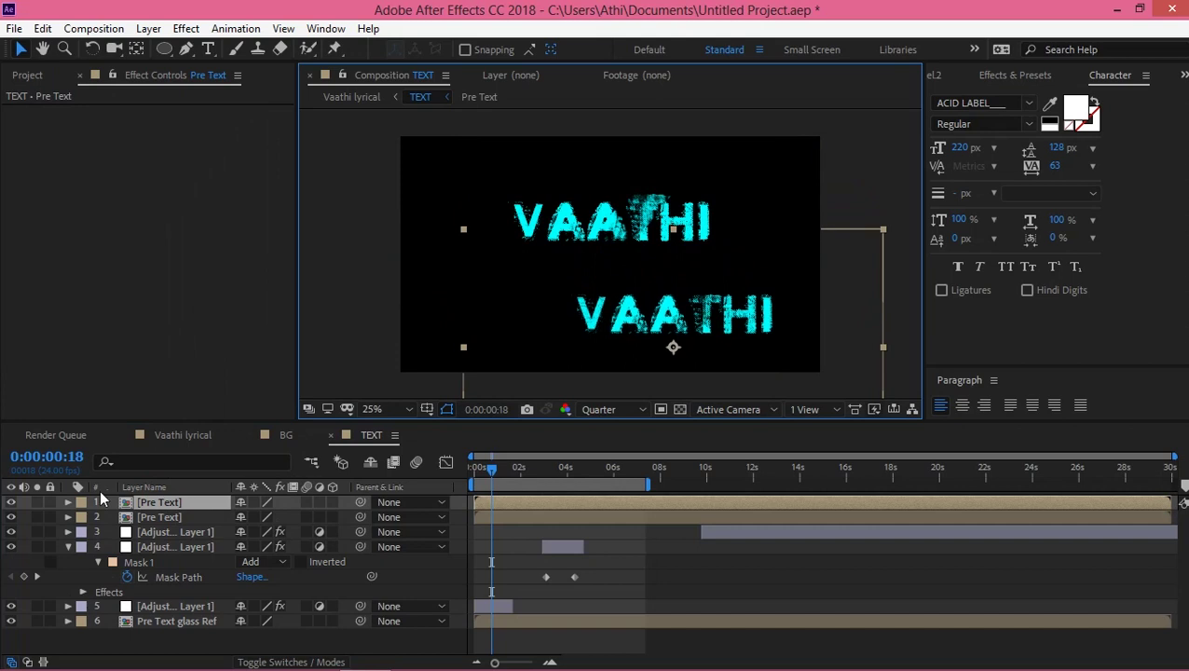
click(155, 509)
click(1003, 82)
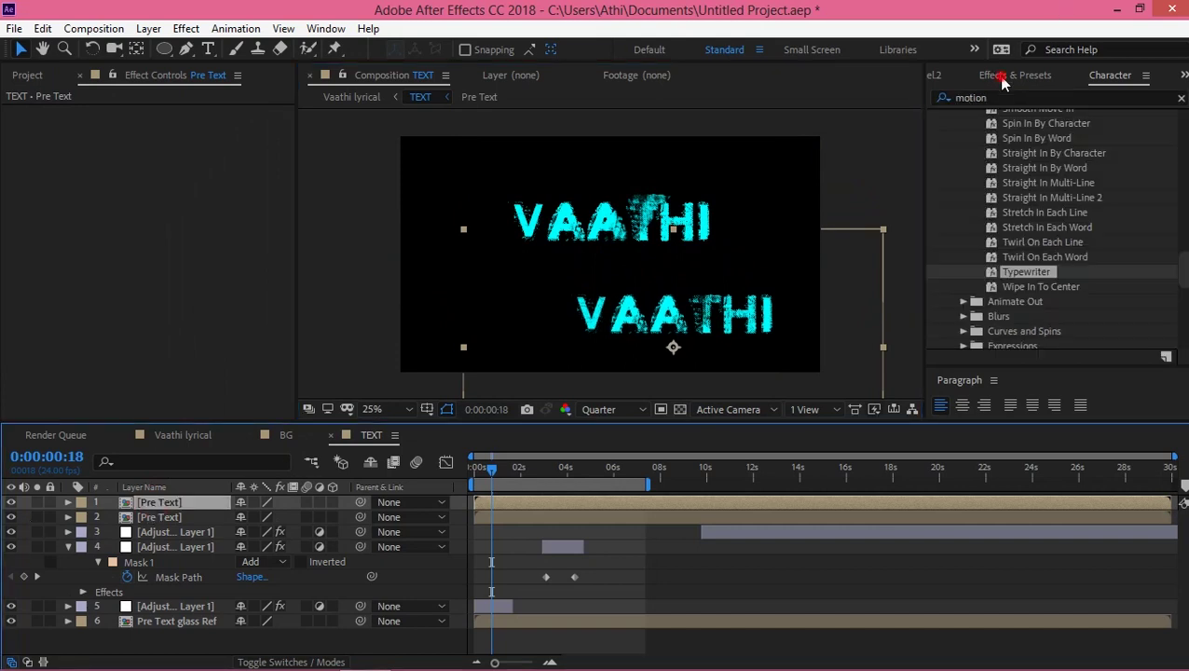
text(tint)
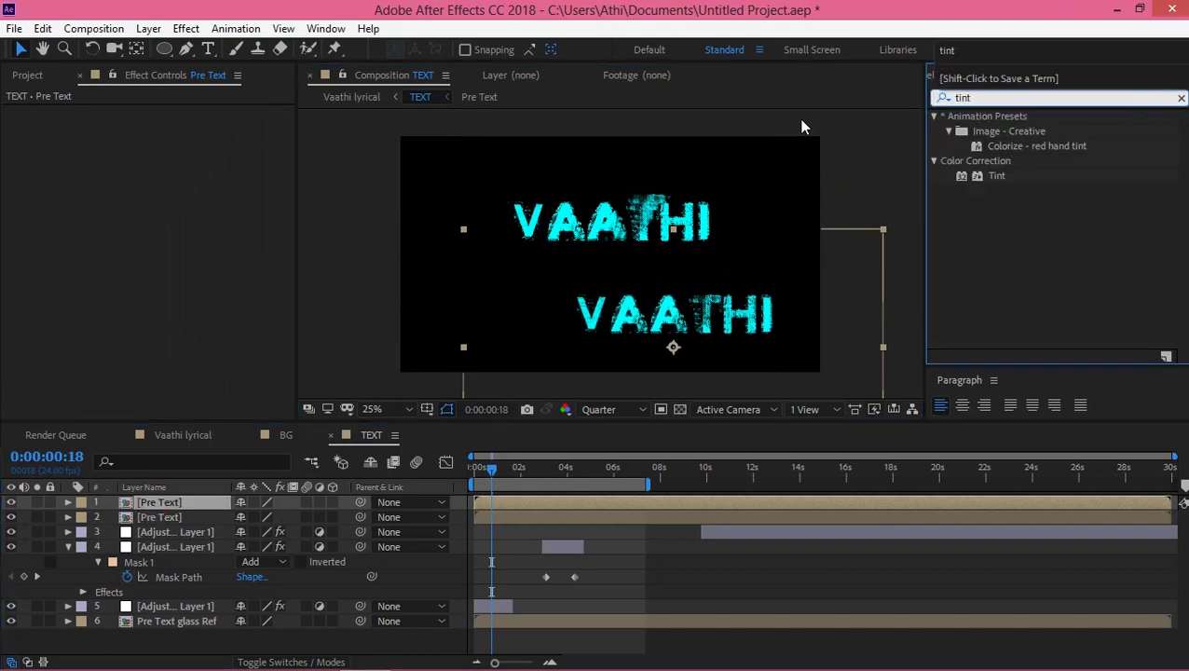
drag(996, 176, 744, 327)
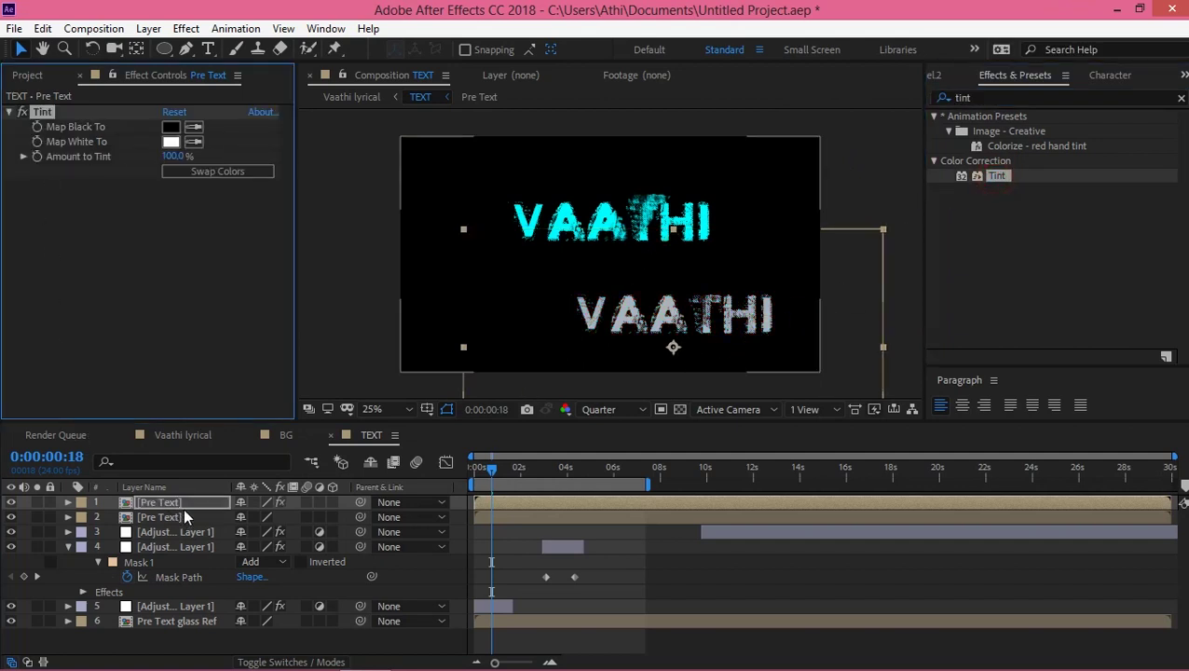
Set the duplicate Pre Text layer's Opacity to 15%
click(153, 503)
key(t)
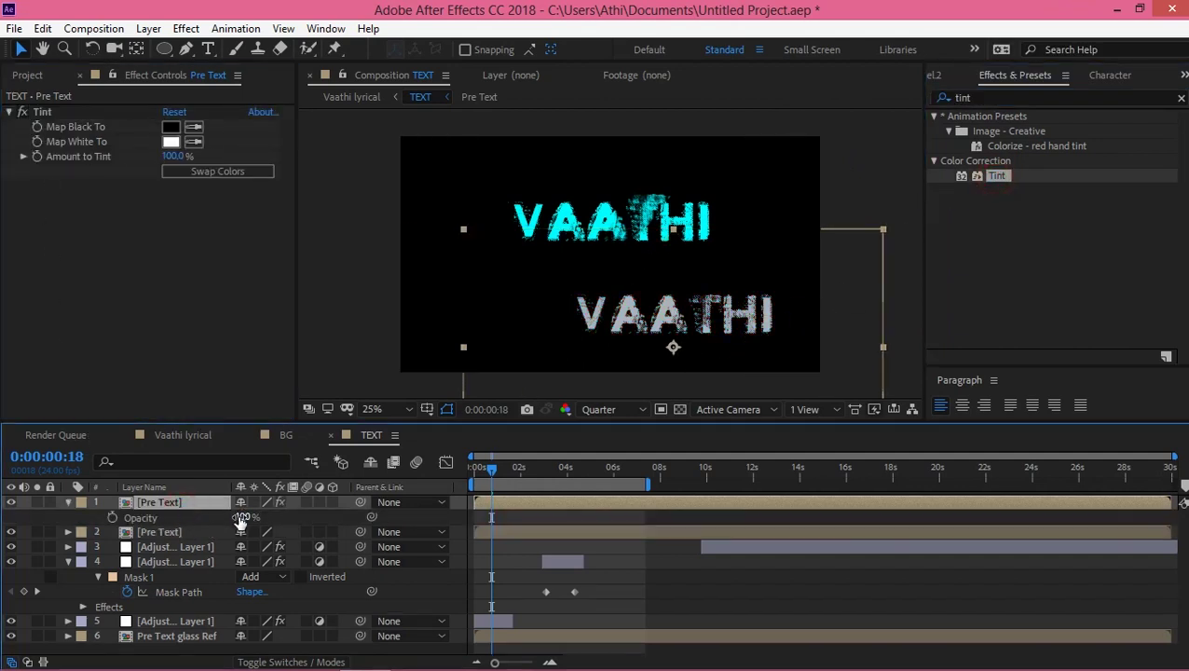
click(244, 517)
text(15)
key(Return)
In Vaathi lyrical, check RAID at 0:00:01:15, then select all layers and pre-compose them
click(182, 435)
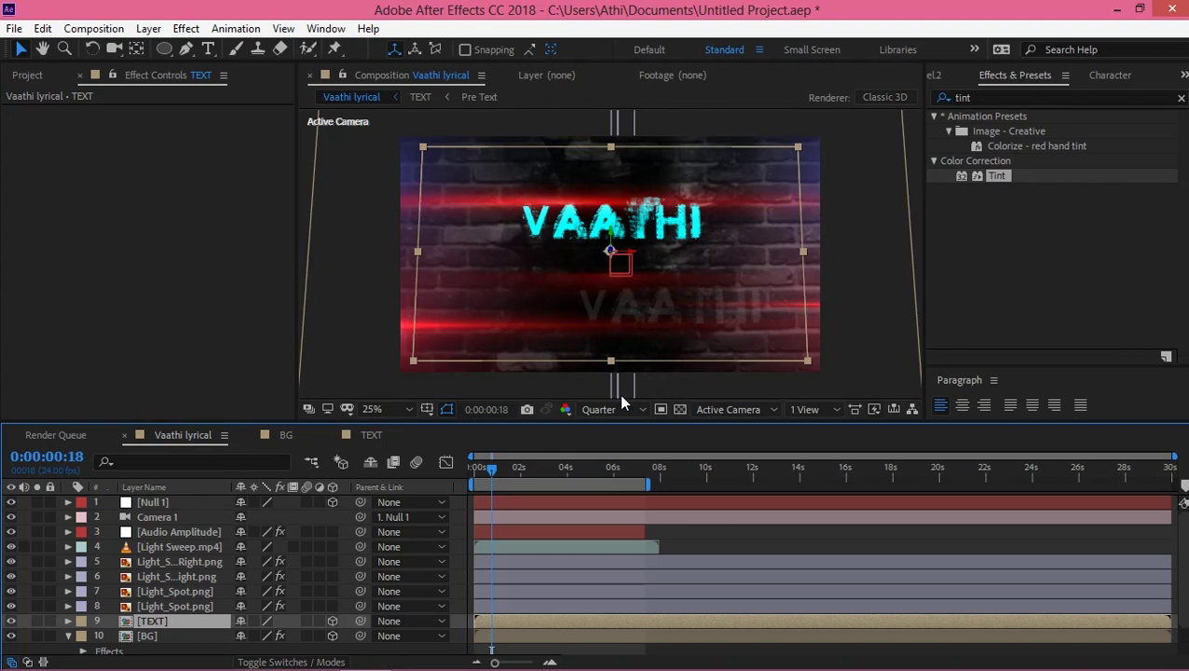
click(512, 467)
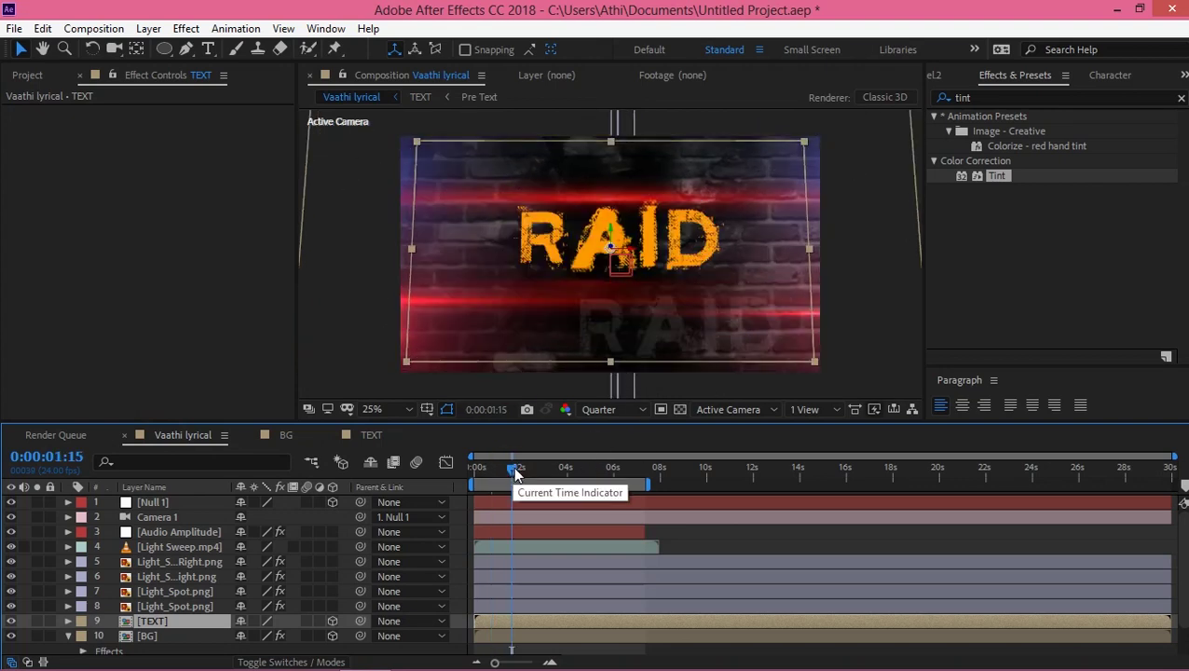
click(369, 434)
click(703, 313)
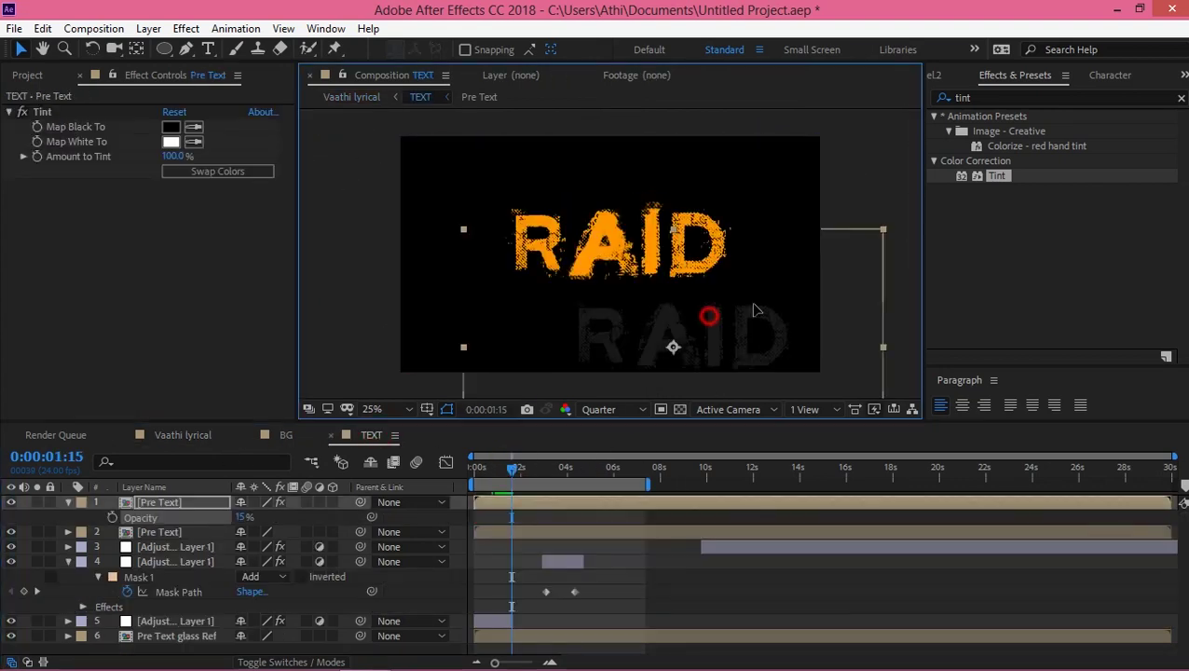
click(182, 434)
key(ctrl+a)
key(ctrl+shift+c)
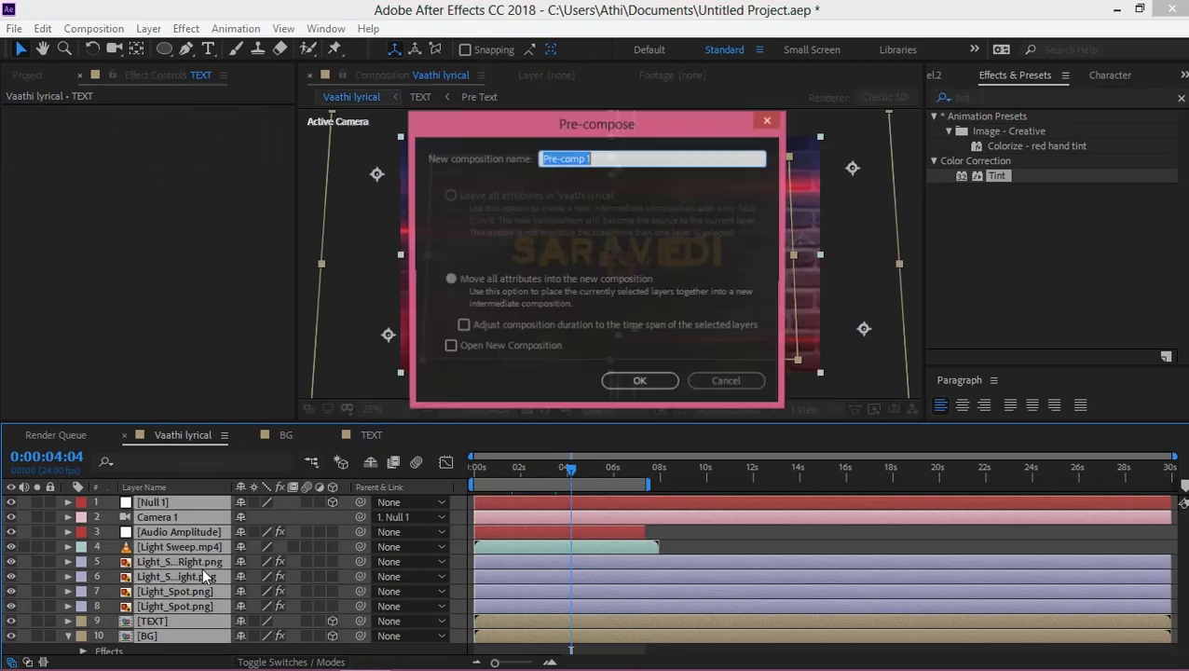
Name the new composition 'Final' and add a black (000000) solid layer to it
text(Final)
key(Return)
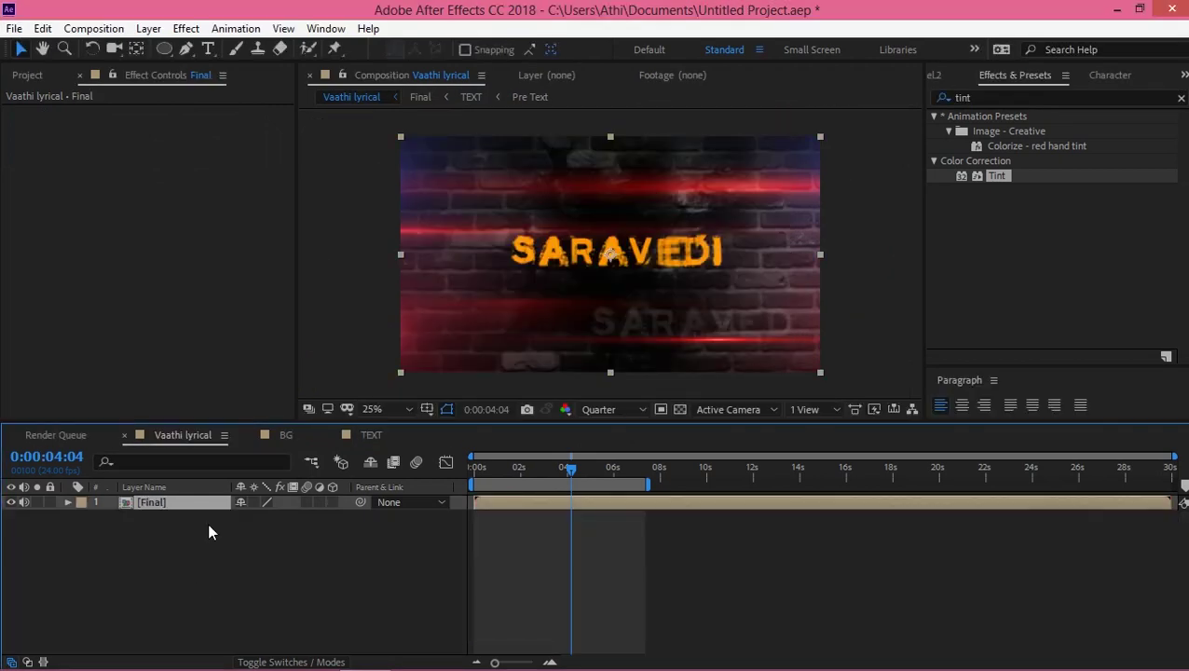
click(207, 523)
right_click(208, 524)
mouse_move(256, 336)
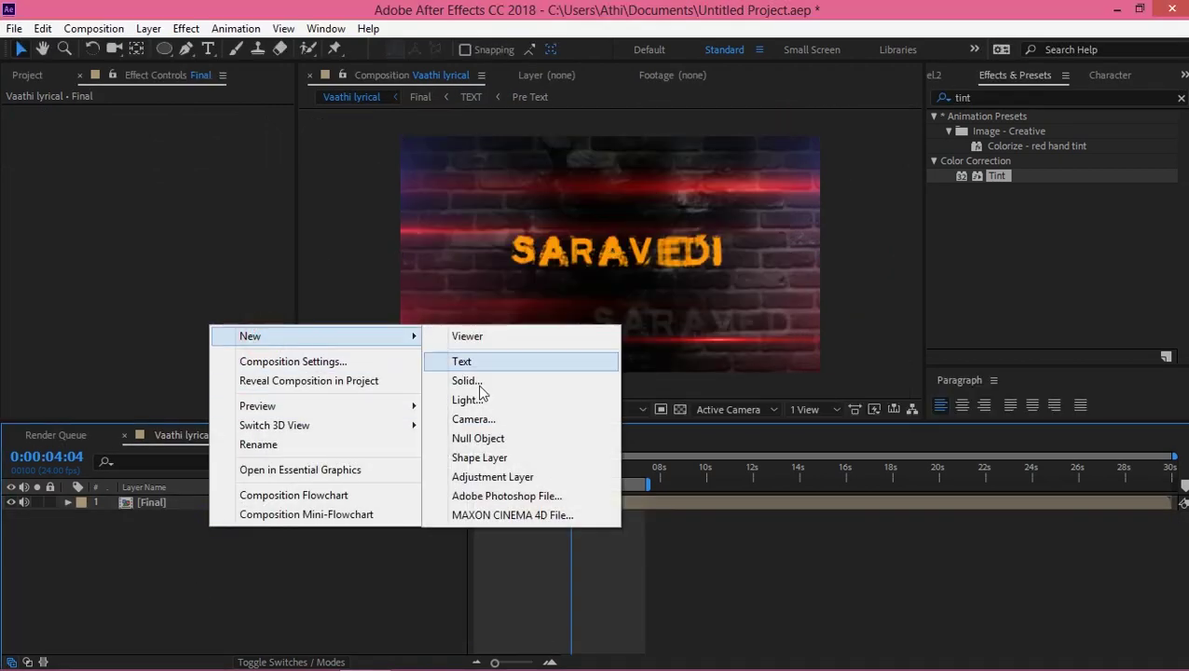
click(466, 383)
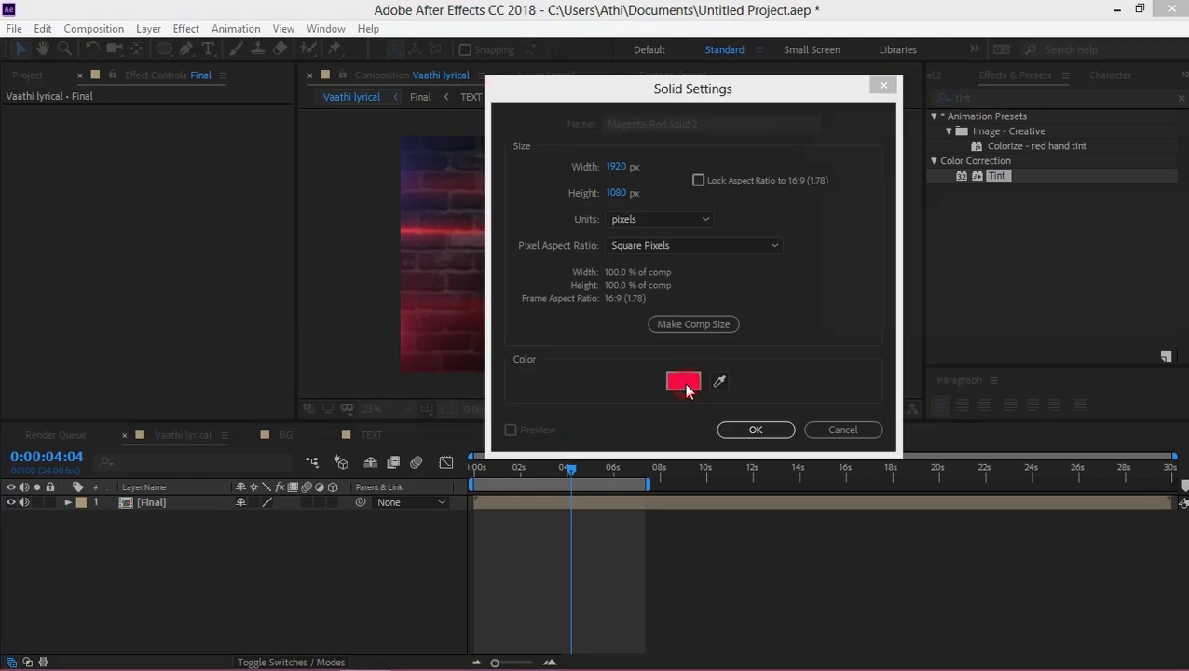
click(691, 381)
text(000000)
key(Return)
key(Return)
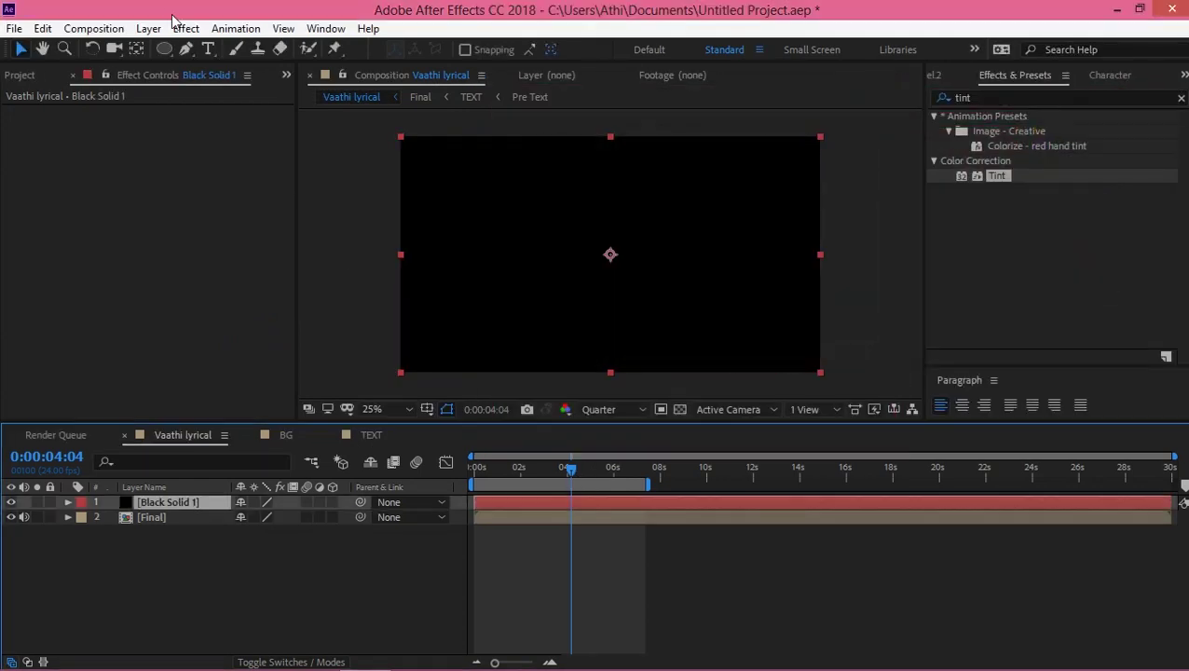
Give the black solid a full-frame rectangle mask, pull its edges inward, and set it to Subtract
drag(166, 53, 219, 45)
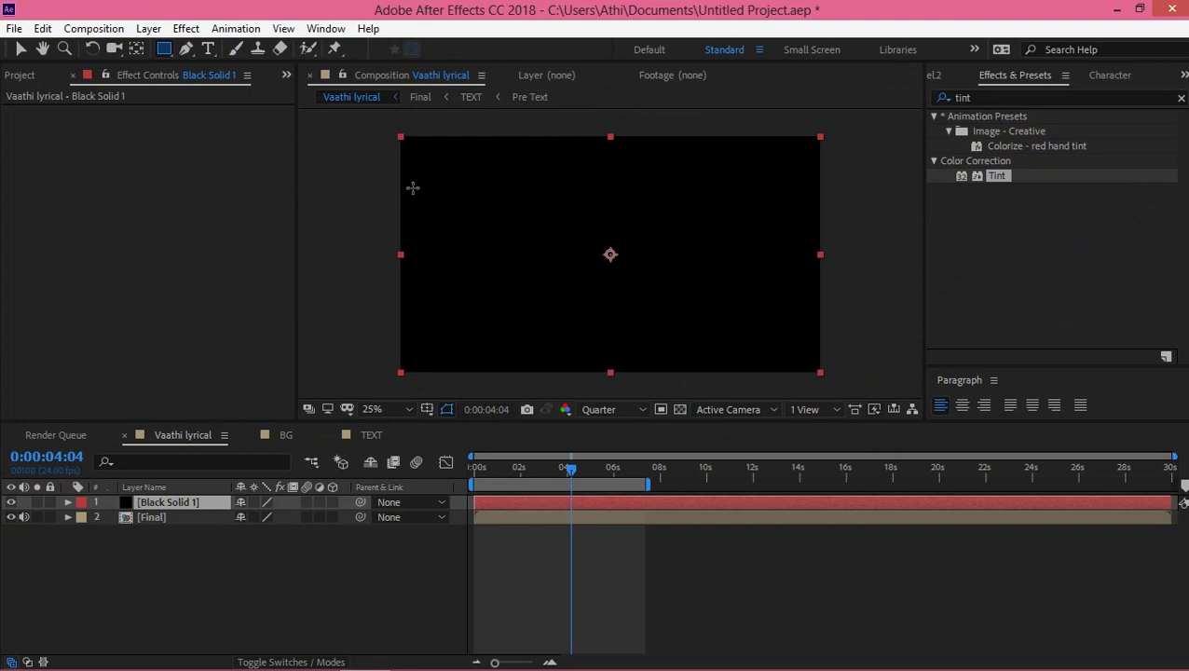
double_click(167, 52)
click(587, 137)
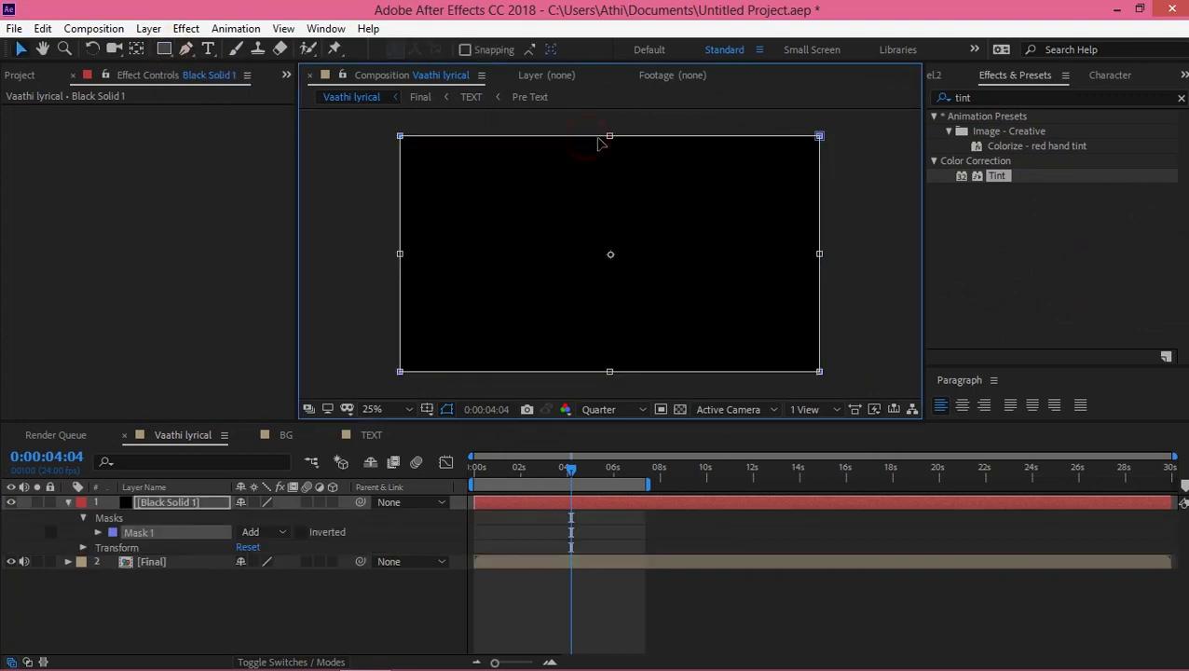
mouse_move(611, 146)
mouse_down()
mouse_move(609, 162)
mouse_move(609, 149)
mouse_up()
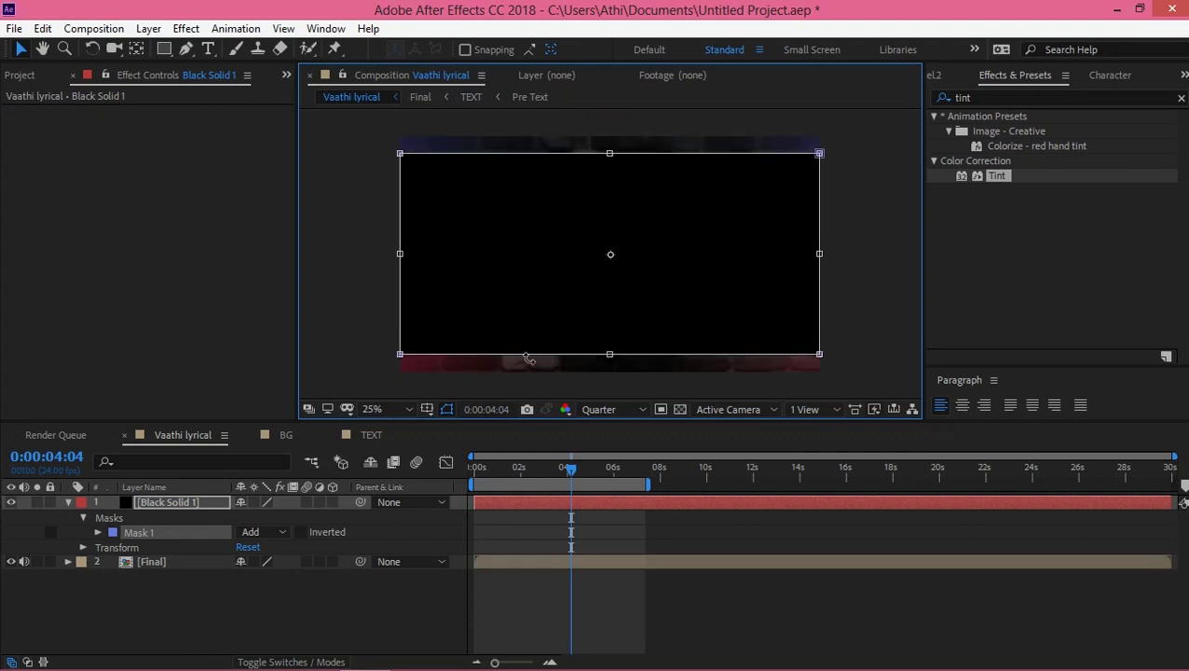
click(278, 444)
click(694, 227)
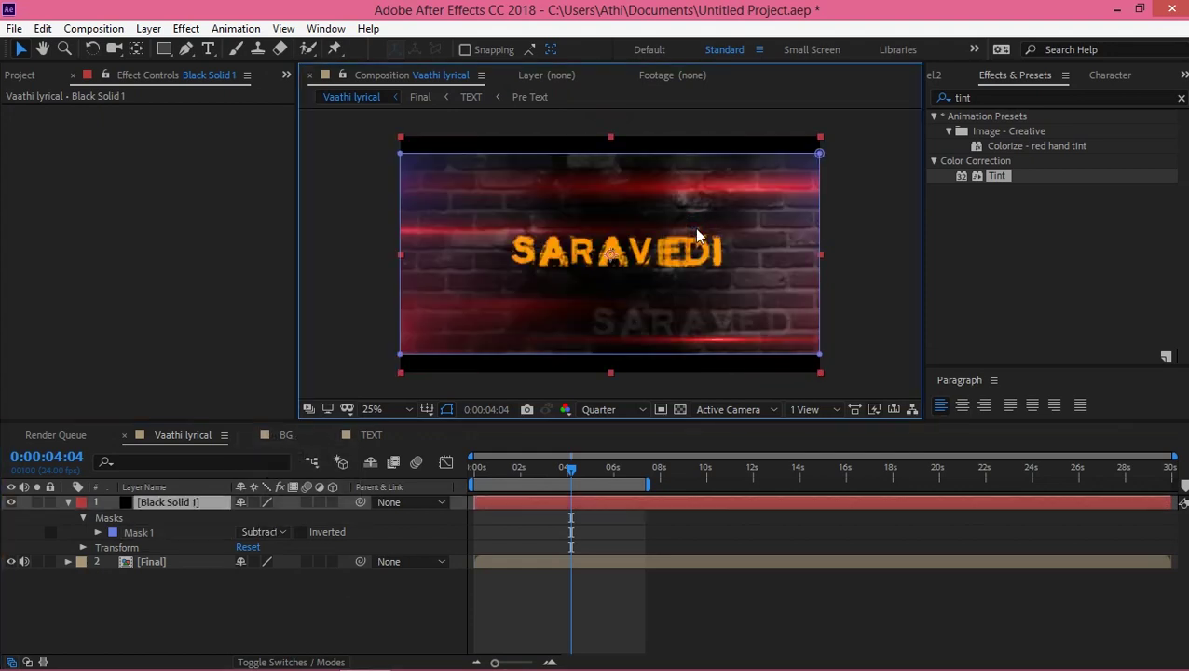
Preview the letterboxed animation in a maximized view at 50% zoom
key(grave)
key(period)
key(space)
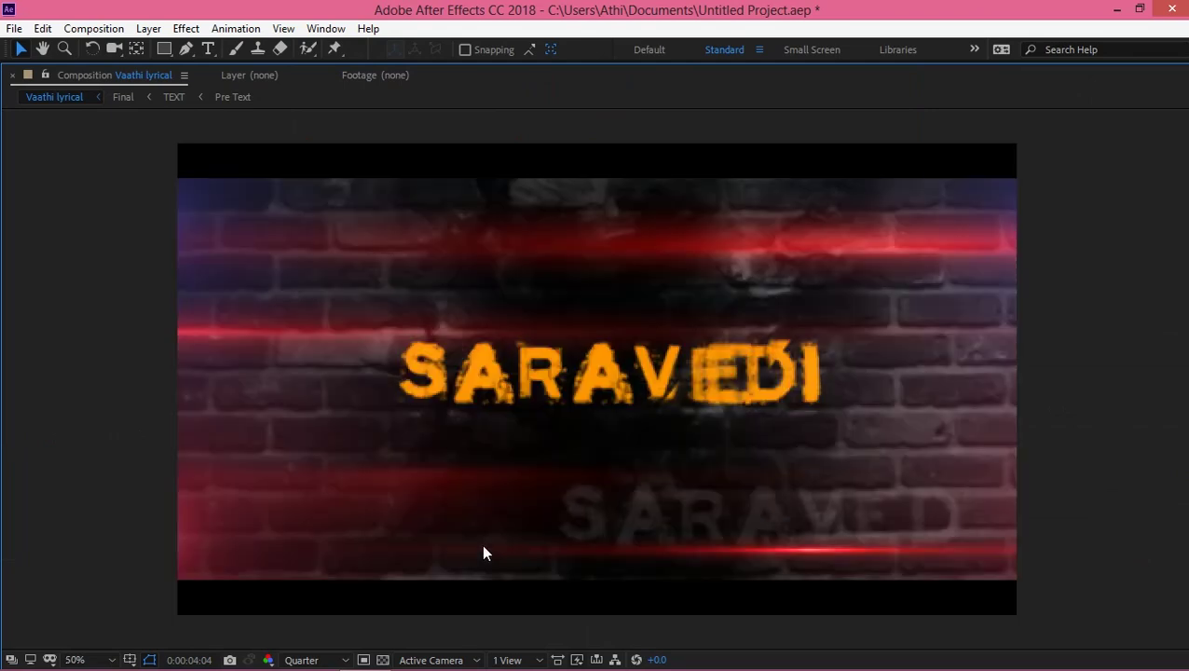
key(grave)
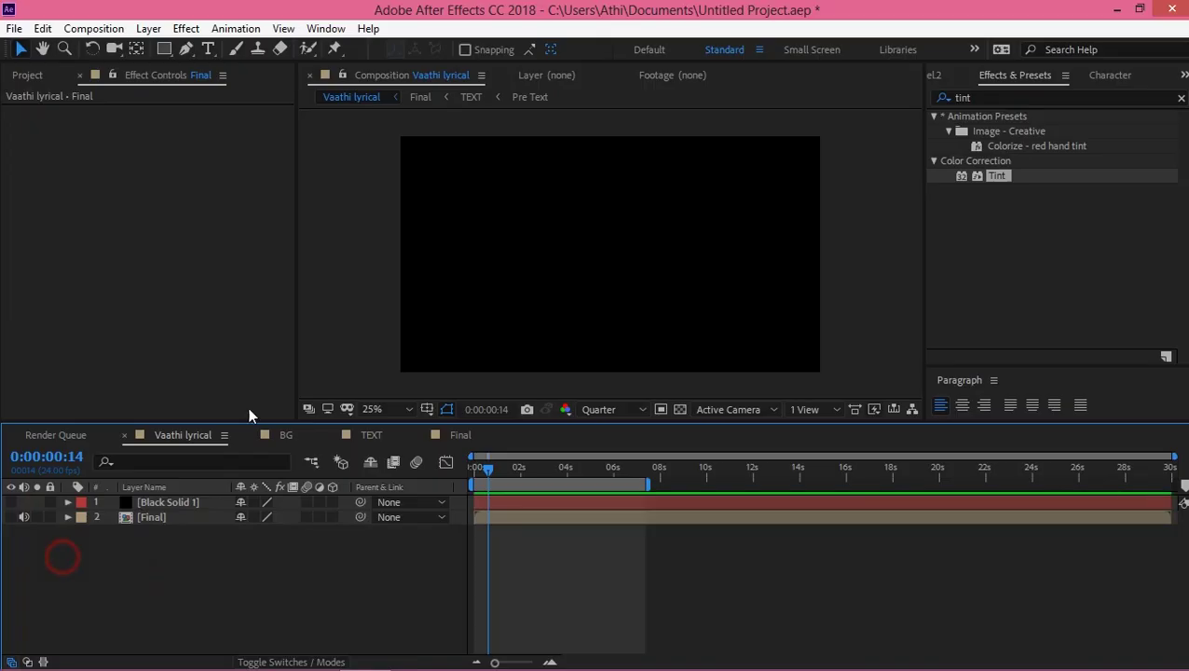
Create a MASTER text layer and move it to the composition centre
key(ctrl+t)
click(498, 247)
text(MASTER)
click(20, 48)
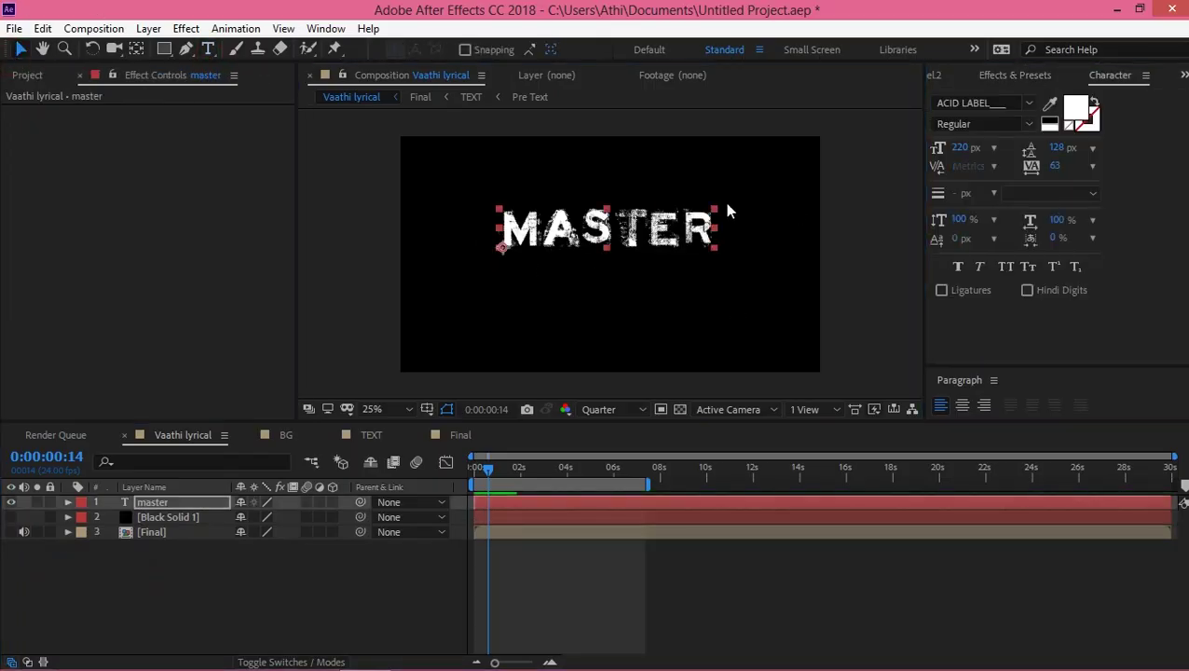
drag(652, 228, 652, 257)
Centre MASTER's anchor point and keyframe Scale from 100% to 192% at 0:00:01:02
key(s)
key(y)
drag(500, 274, 597, 268)
click(112, 518)
drag(487, 468, 518, 478)
click(500, 471)
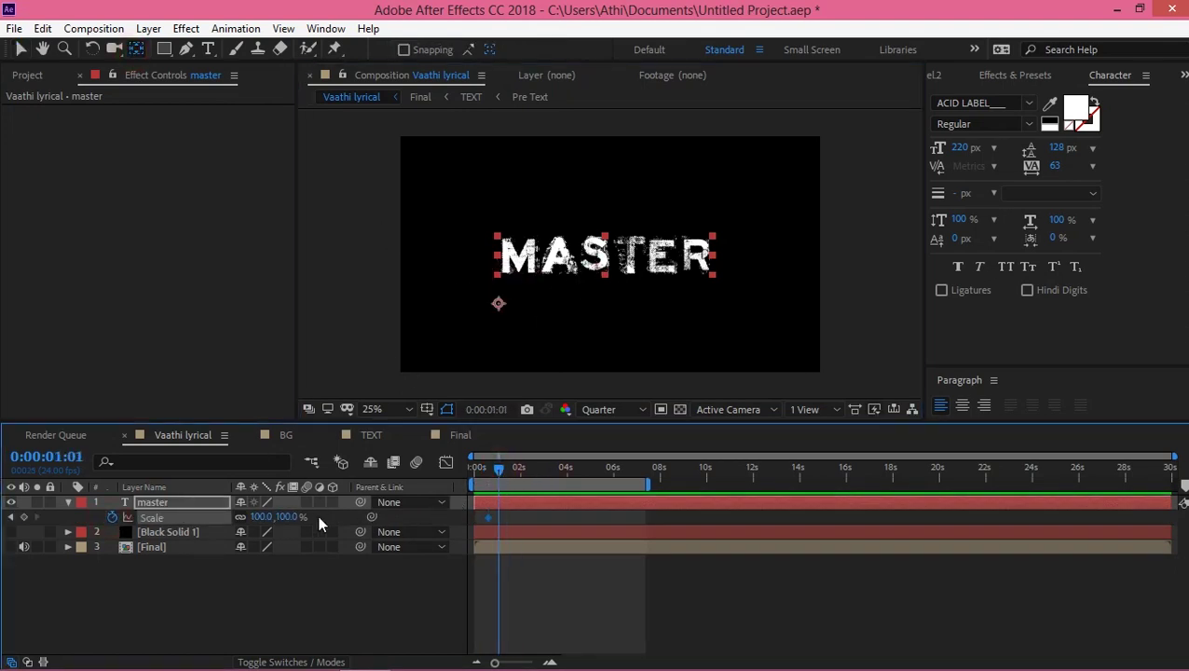
drag(285, 517, 391, 517)
Move the anchor to the text's bottom centre, recentre the text, and shift the second Scale keyframe earlier
drag(498, 305, 705, 248)
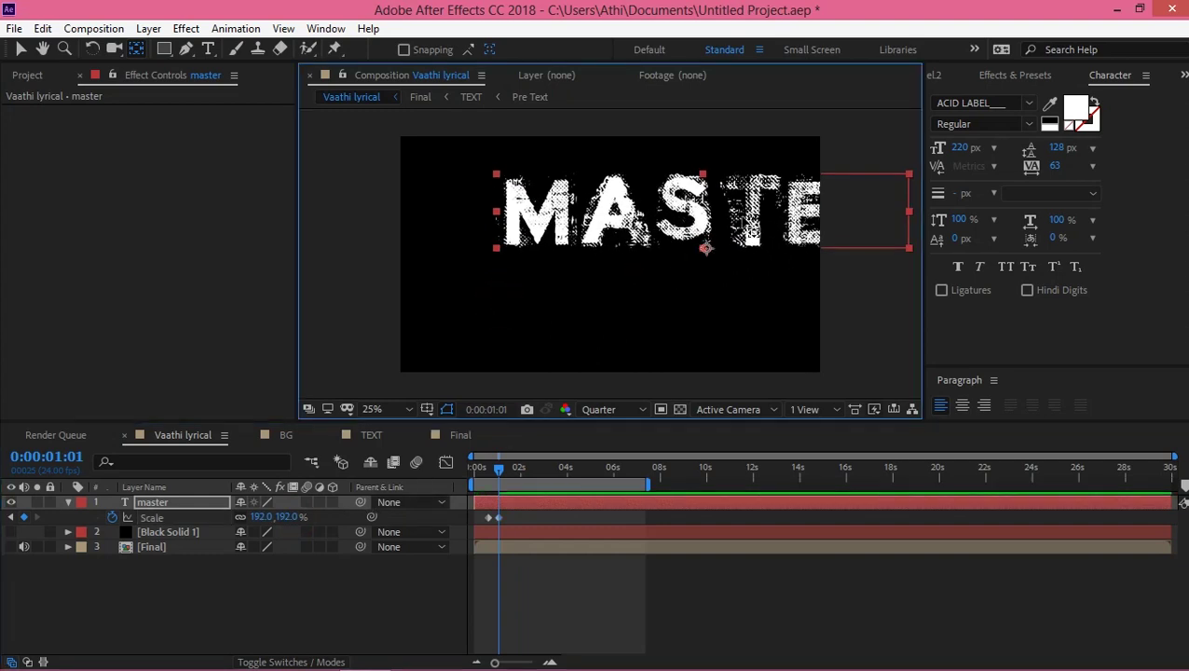
key(v)
drag(717, 308, 627, 326)
click(473, 458)
drag(473, 457, 504, 468)
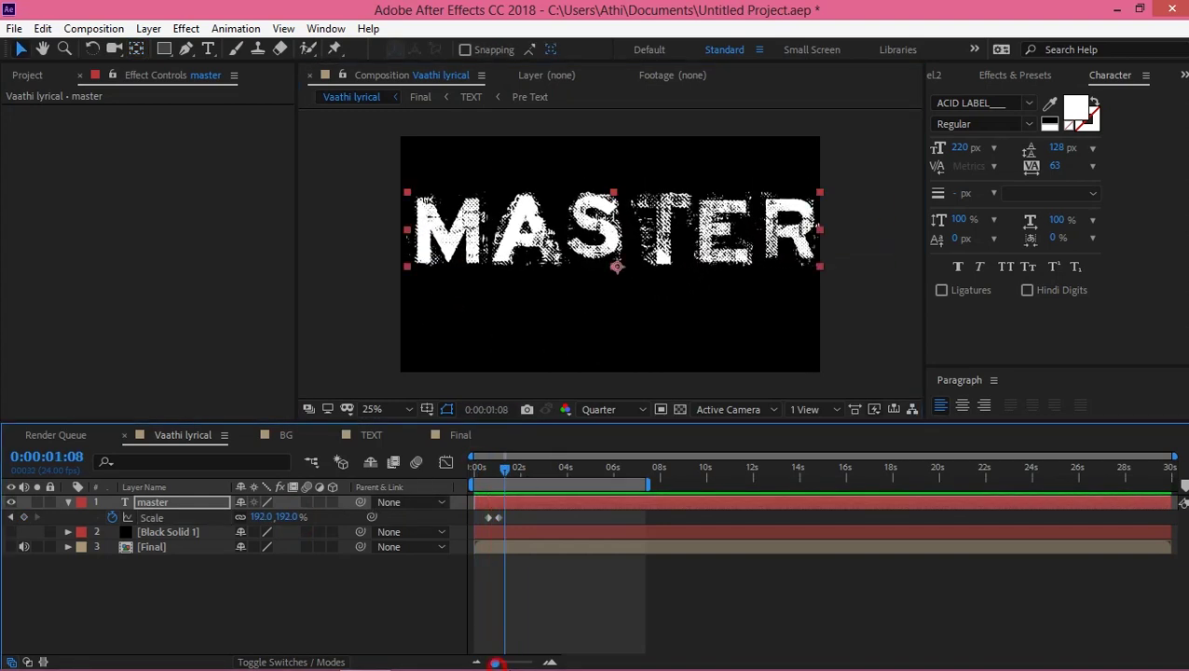
drag(496, 664, 527, 663)
drag(650, 517, 588, 517)
key(Home)
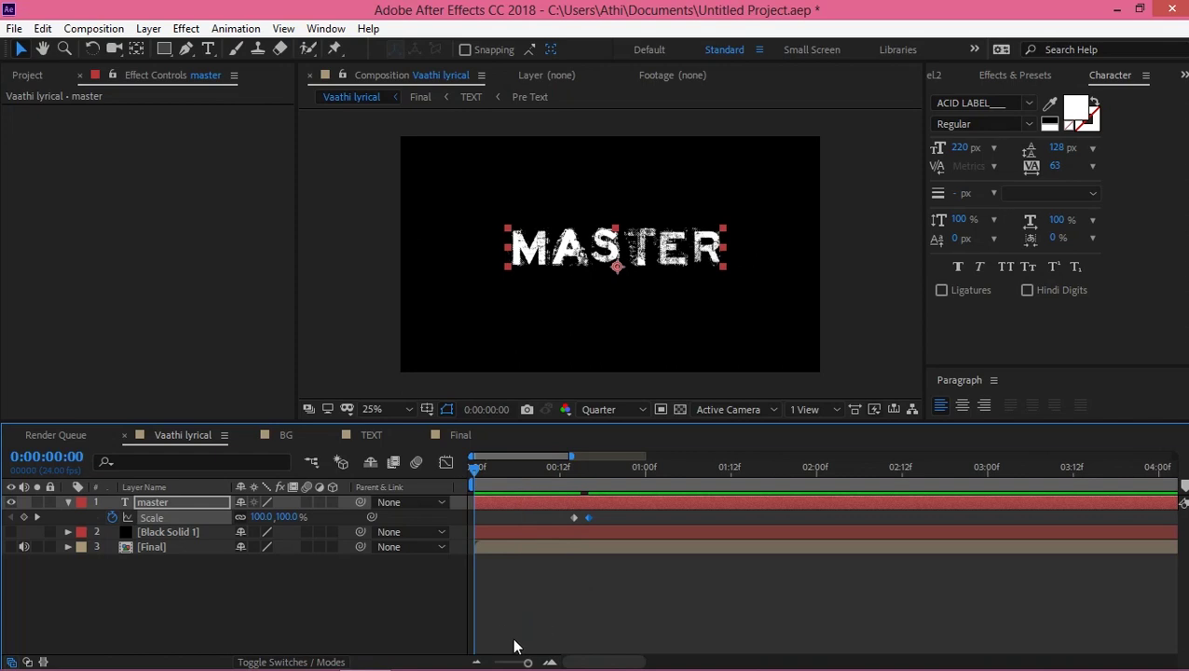
Save the Scale animation as the 'Fb design' animation preset
click(1163, 356)
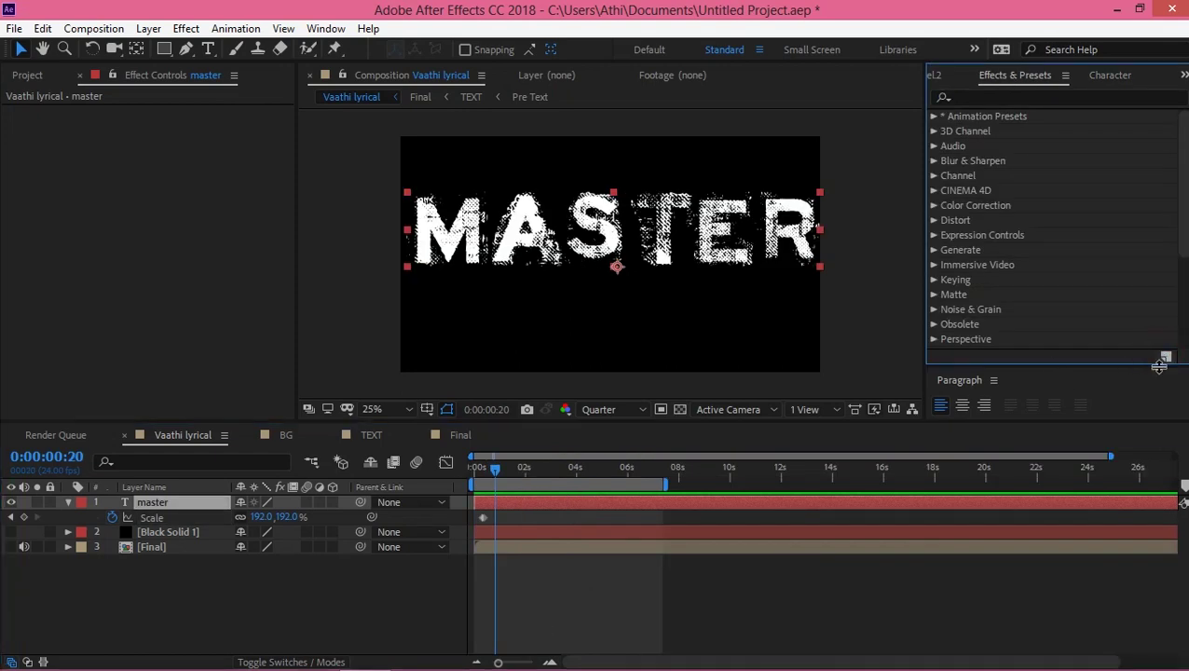
click(1164, 355)
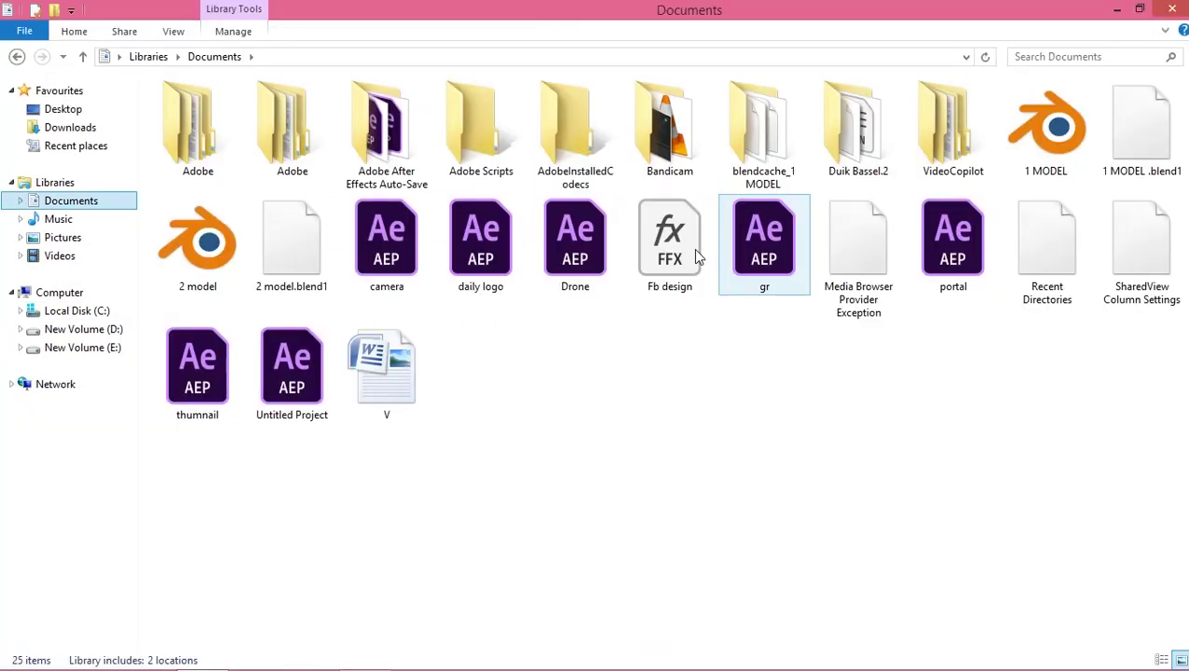
click(692, 251)
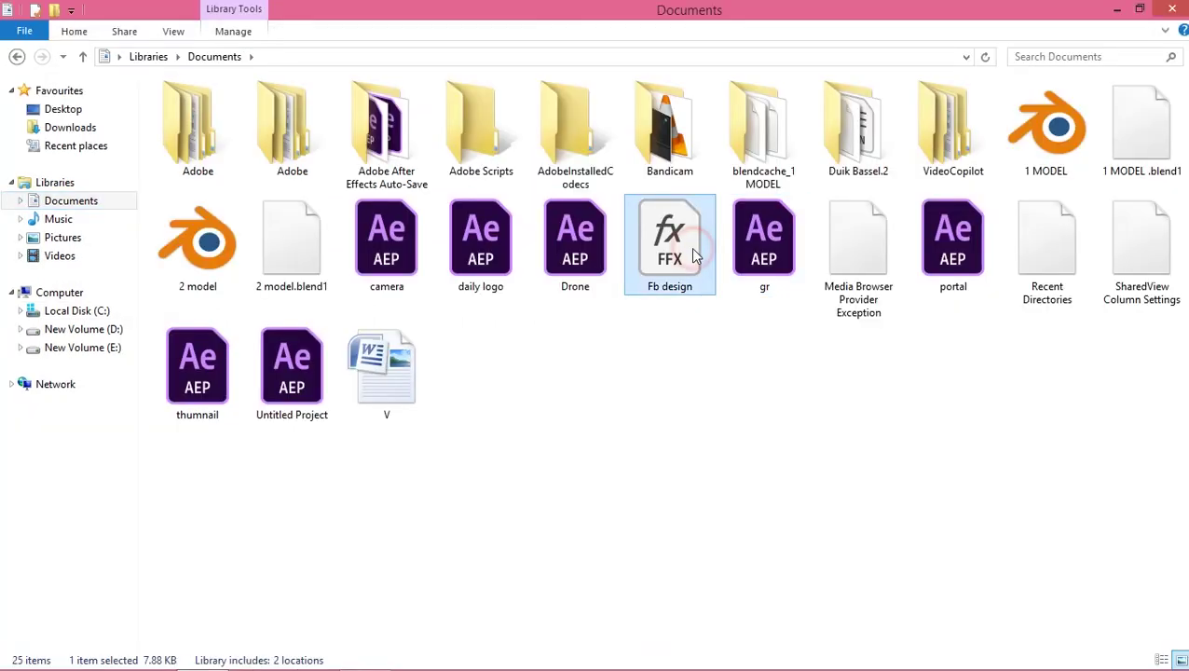
Copy Fb design.ffx and go to Adobe After Effects CC 2018\Support Files\Presets\FB Design Studio
right_click(677, 247)
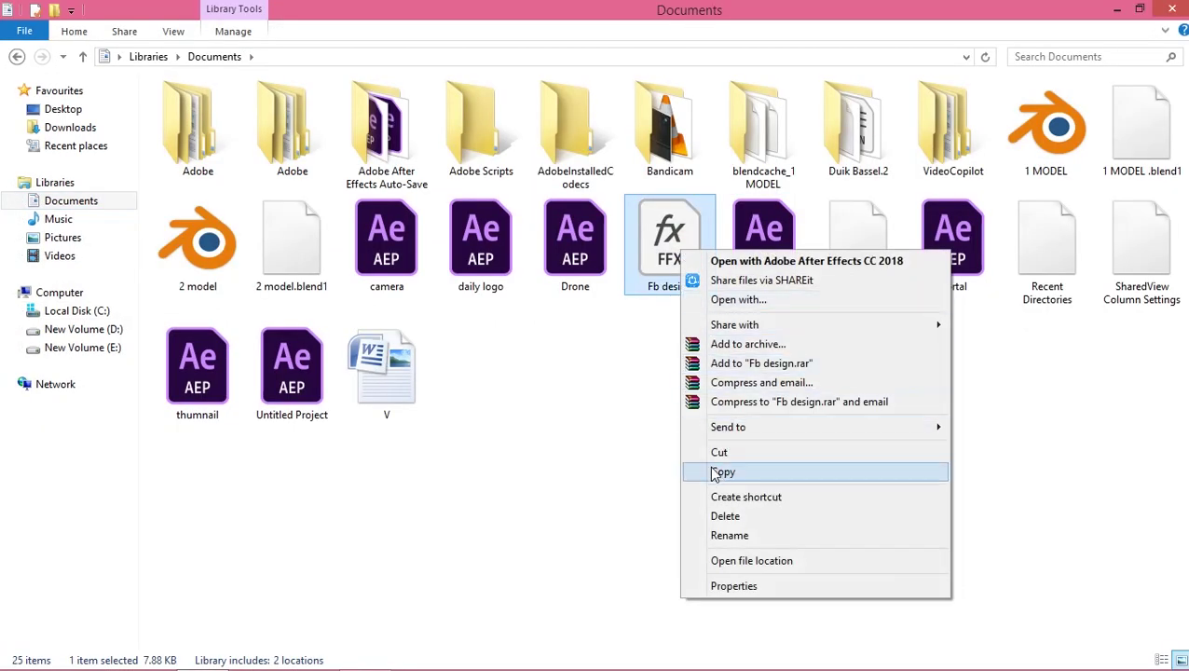
click(712, 470)
click(76, 310)
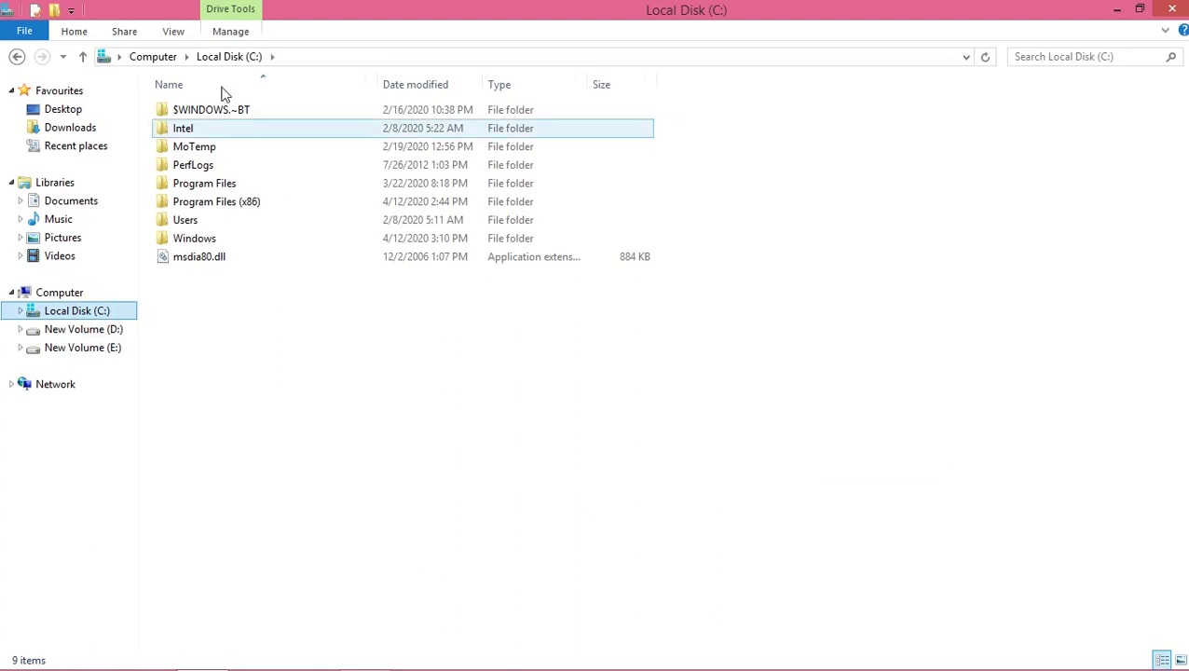
double_click(223, 184)
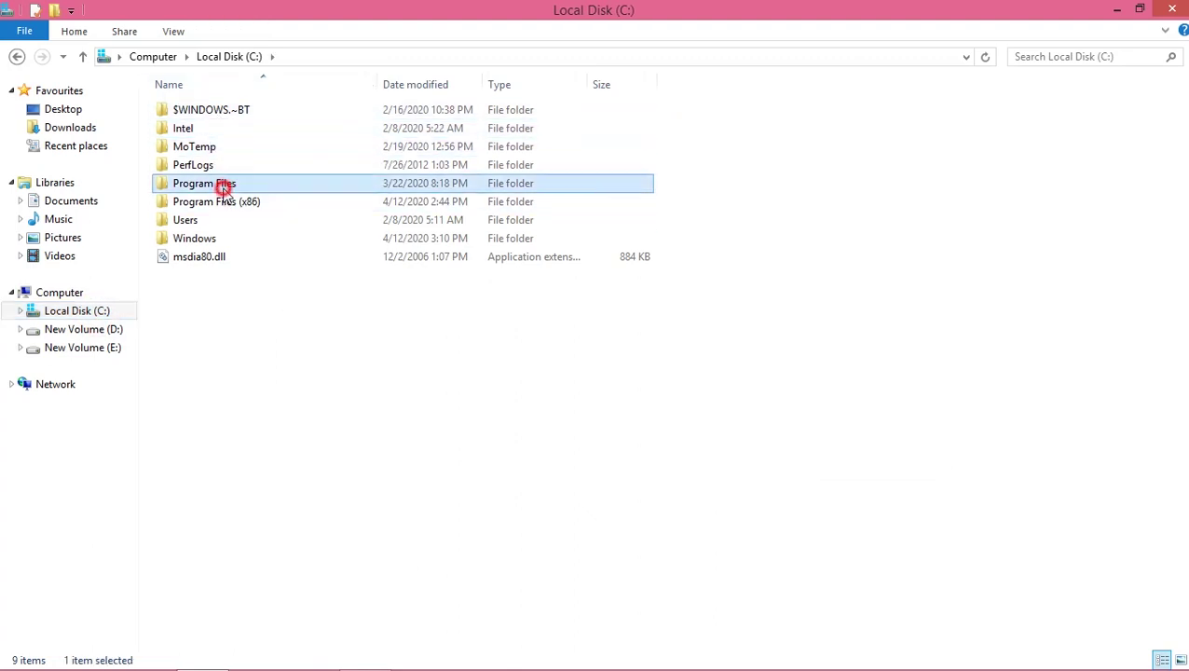
double_click(202, 112)
double_click(205, 112)
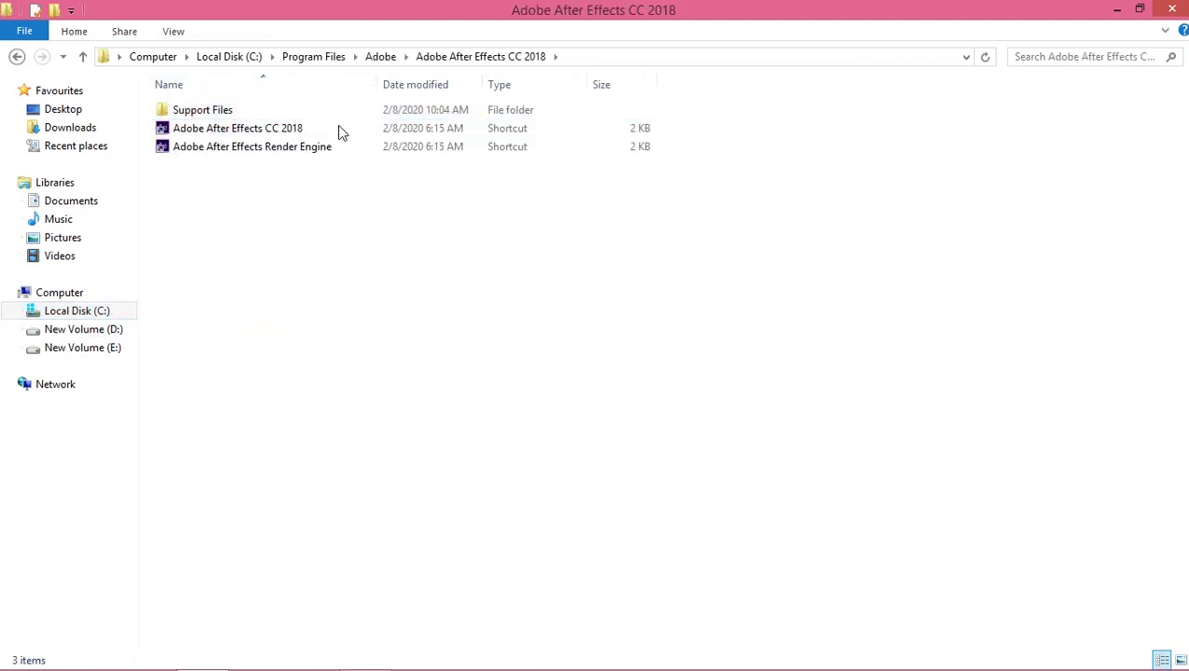
double_click(343, 109)
scroll(316, 343, down, 1)
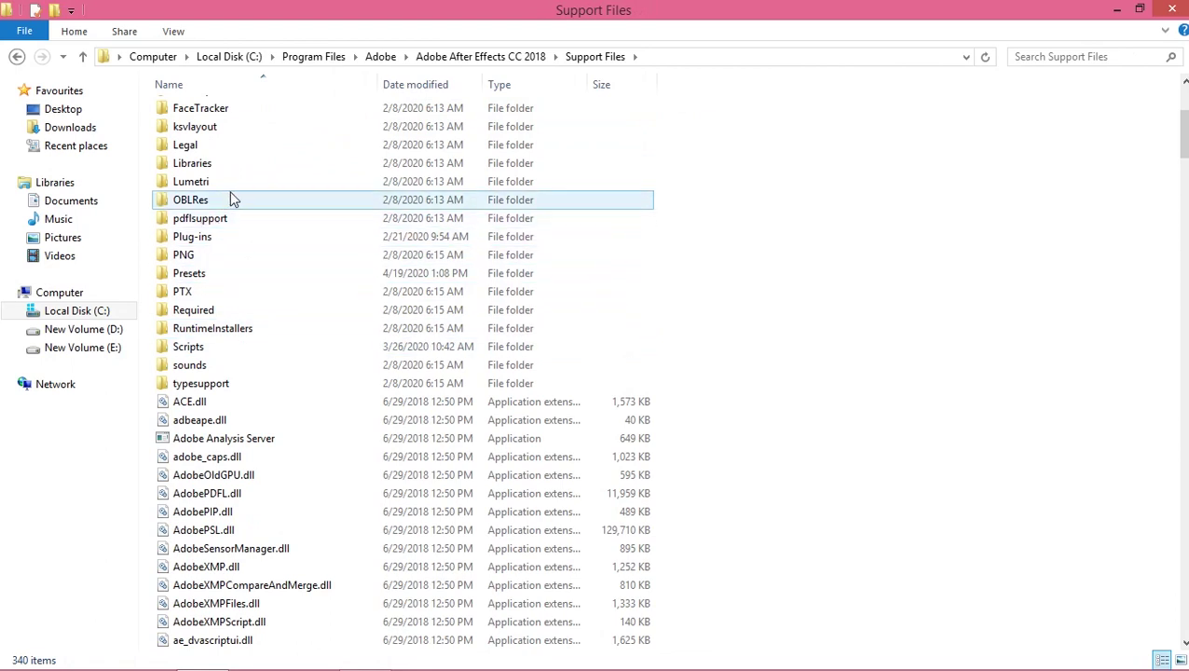
click(211, 275)
double_click(210, 276)
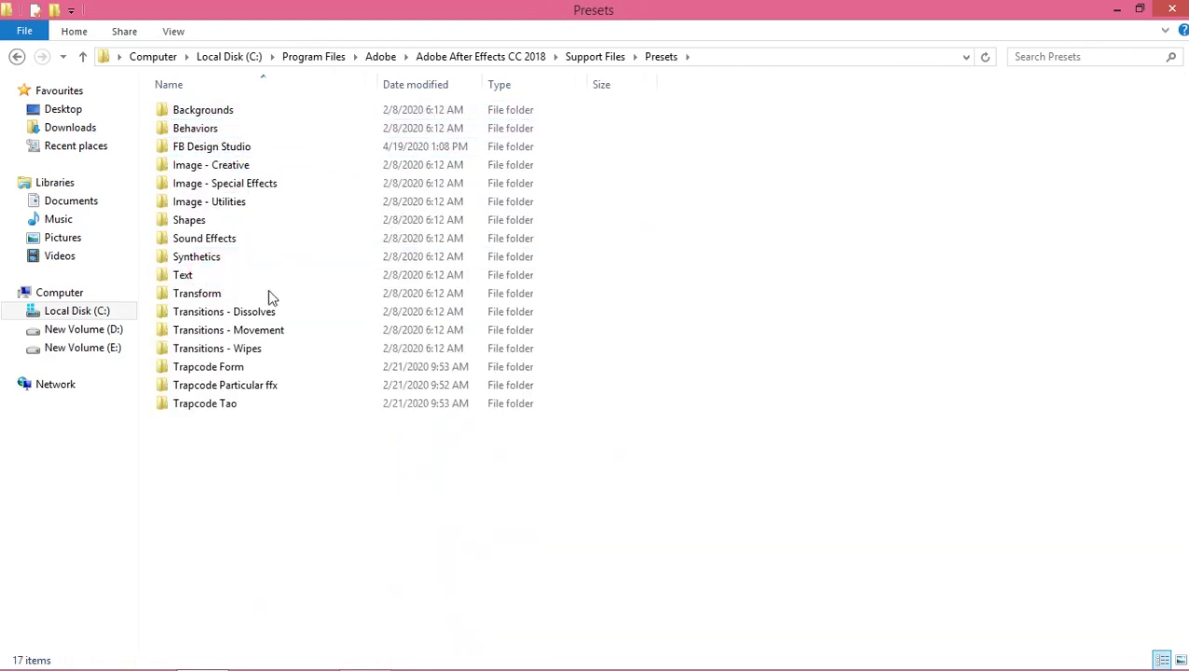
double_click(233, 147)
Paste the preset into FB Design Studio with administrator permission, then close File Explorer
right_click(236, 179)
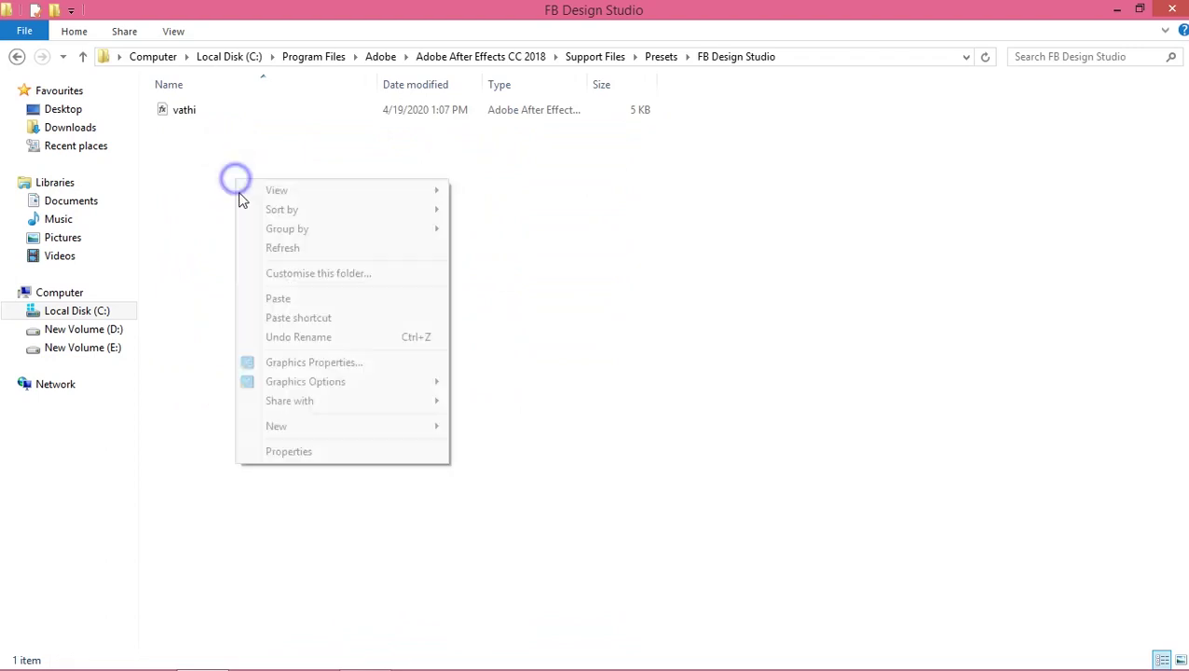
click(278, 299)
click(323, 232)
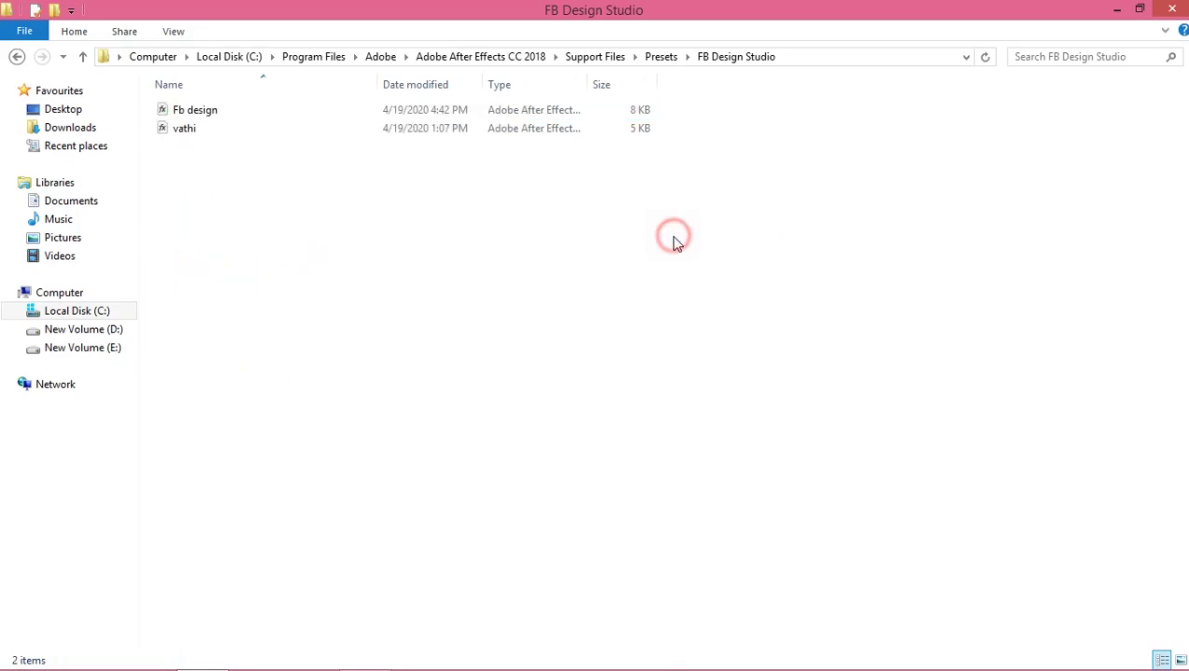
click(1172, 9)
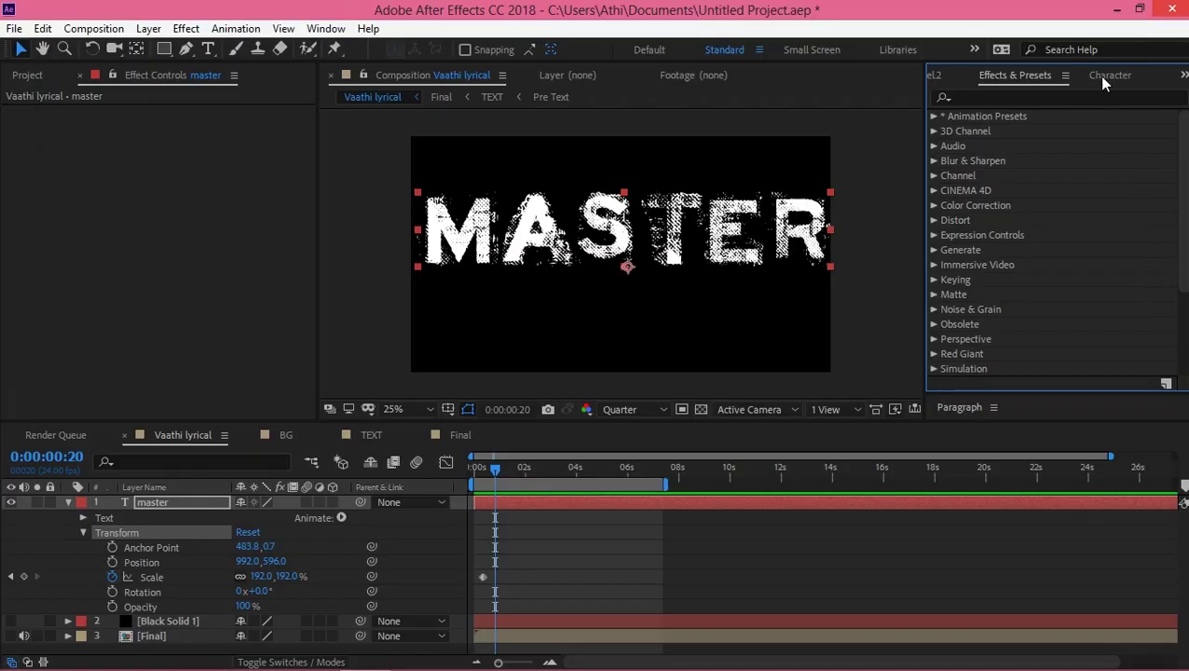
Locate the vathi preset under Animation Presets > FB Design Studio in Effects & Presets
click(933, 118)
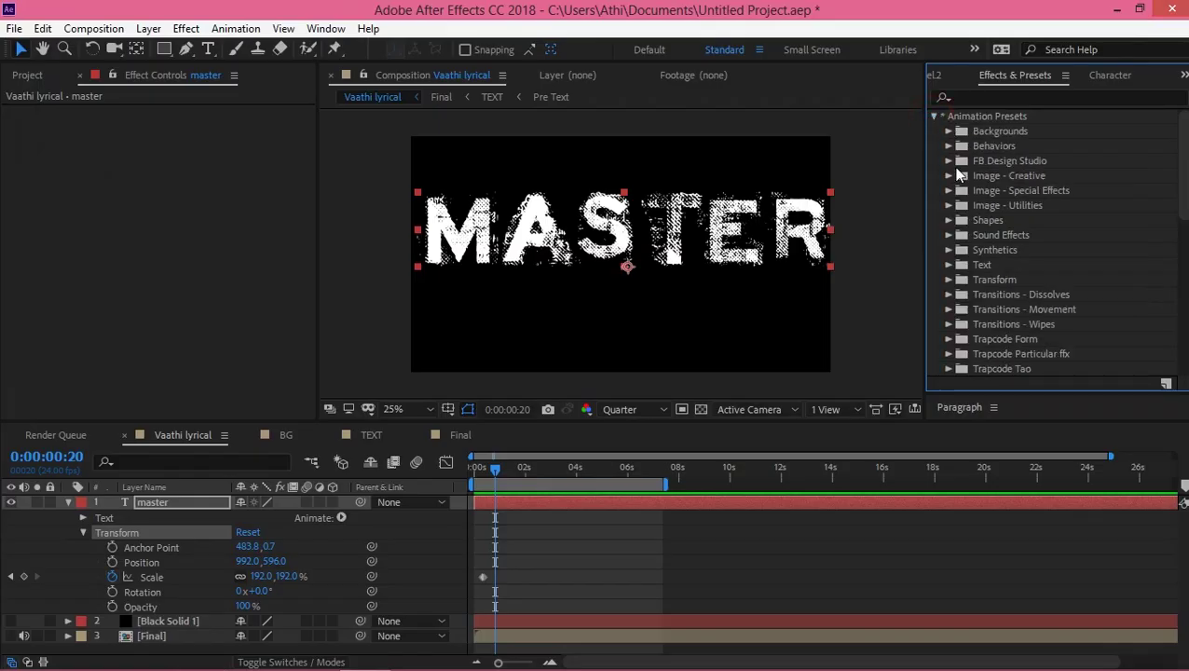
click(949, 160)
click(995, 175)
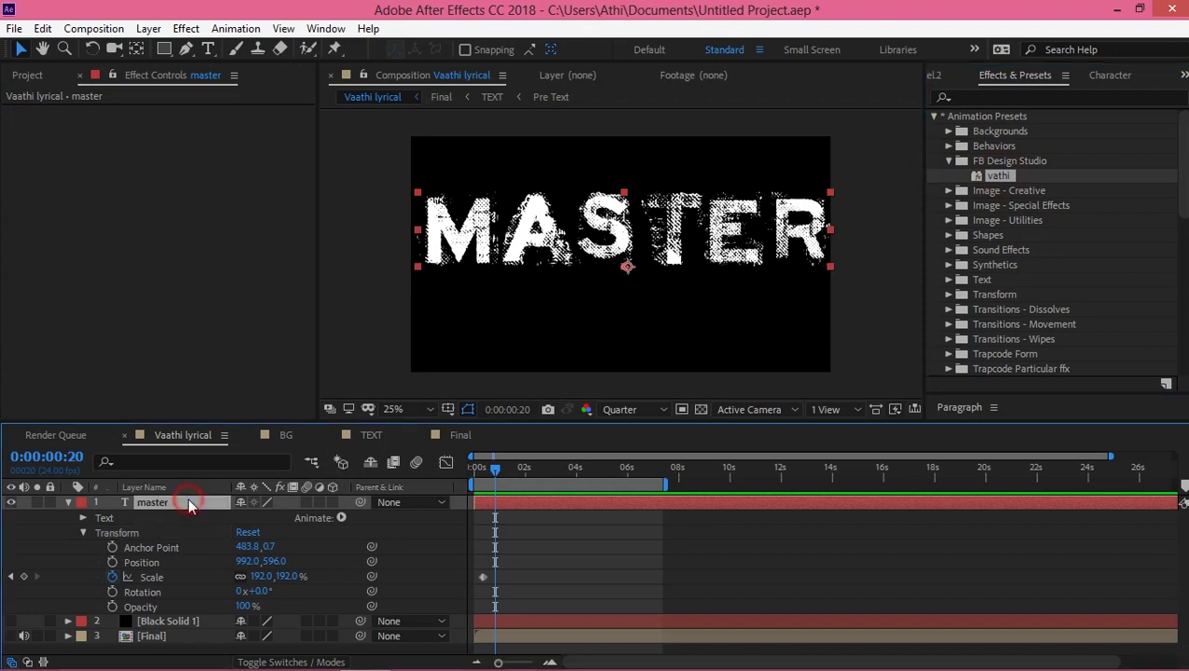
Show the MASTER layer's Scale and apply the vathi preset to it
key(Delete)
key(ctrl+z)
key(s)
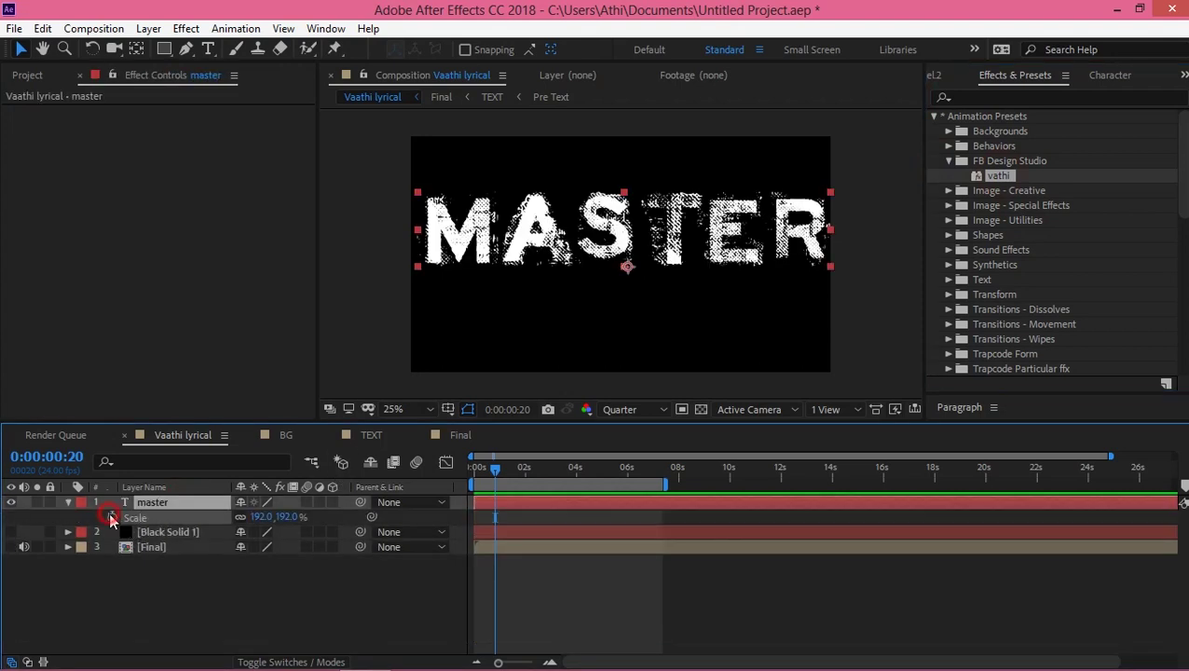
key(Return)
drag(913, 192, 911, 195)
drag(493, 468, 441, 478)
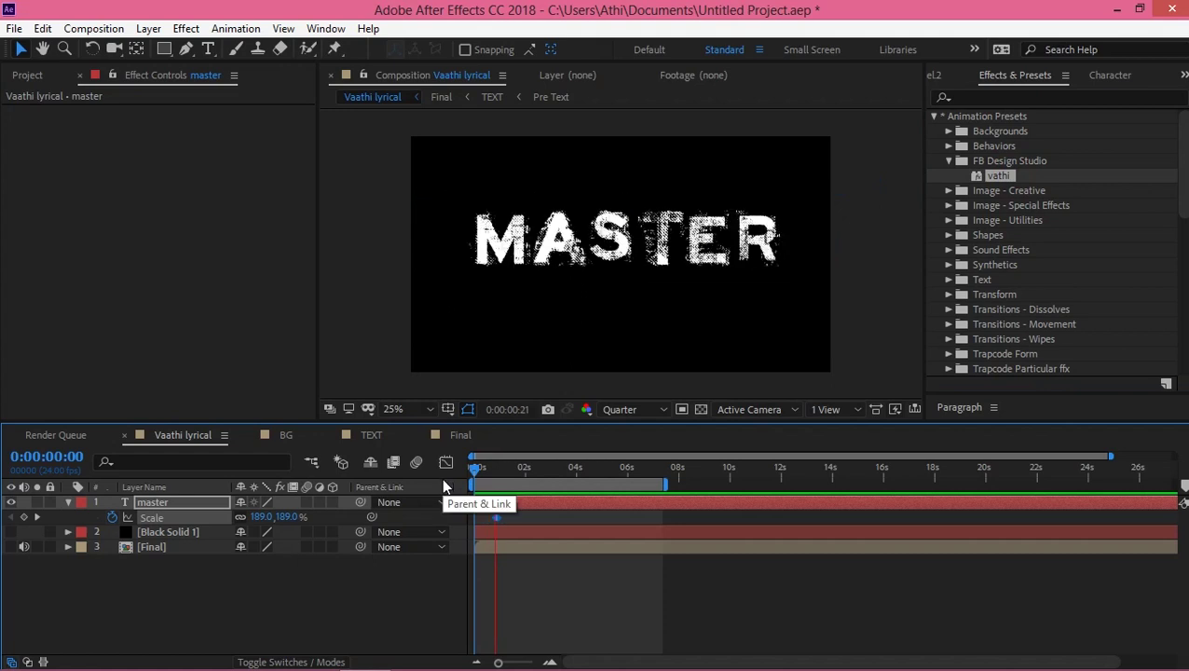